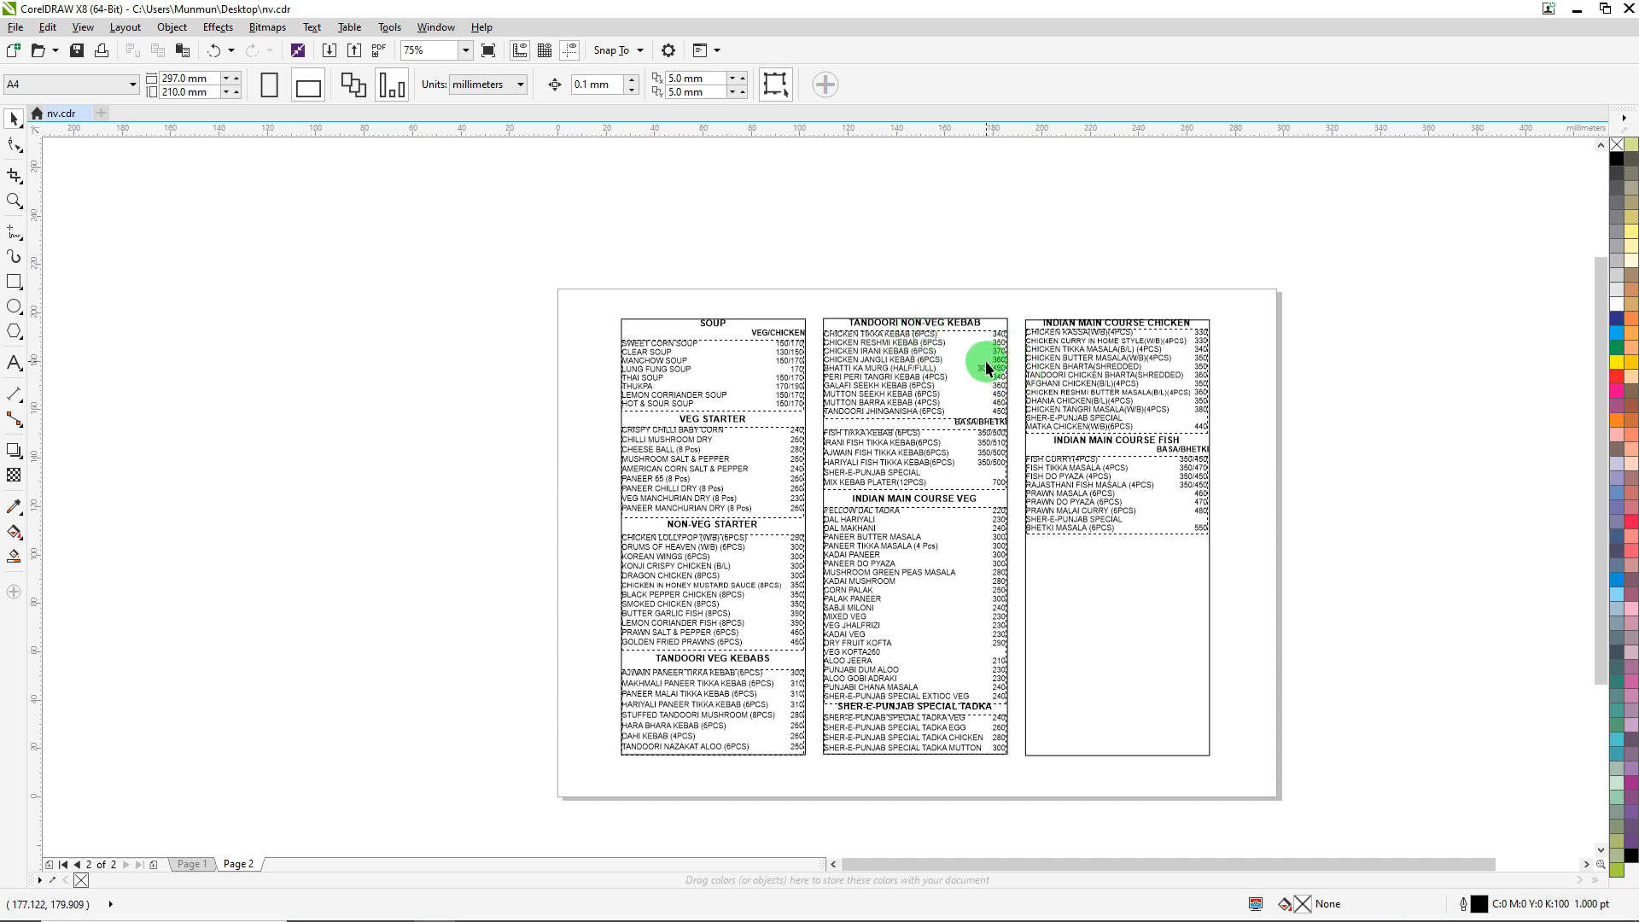
Step: Review the menu columns on page 1 and page 2 of nv.cdr, including the space left in the third column
{"action": "key", "text": "Page_Up"}
{"action": "scroll", "coordinate": [1125, 340], "scroll_direction": "up", "scroll_amount": 1}
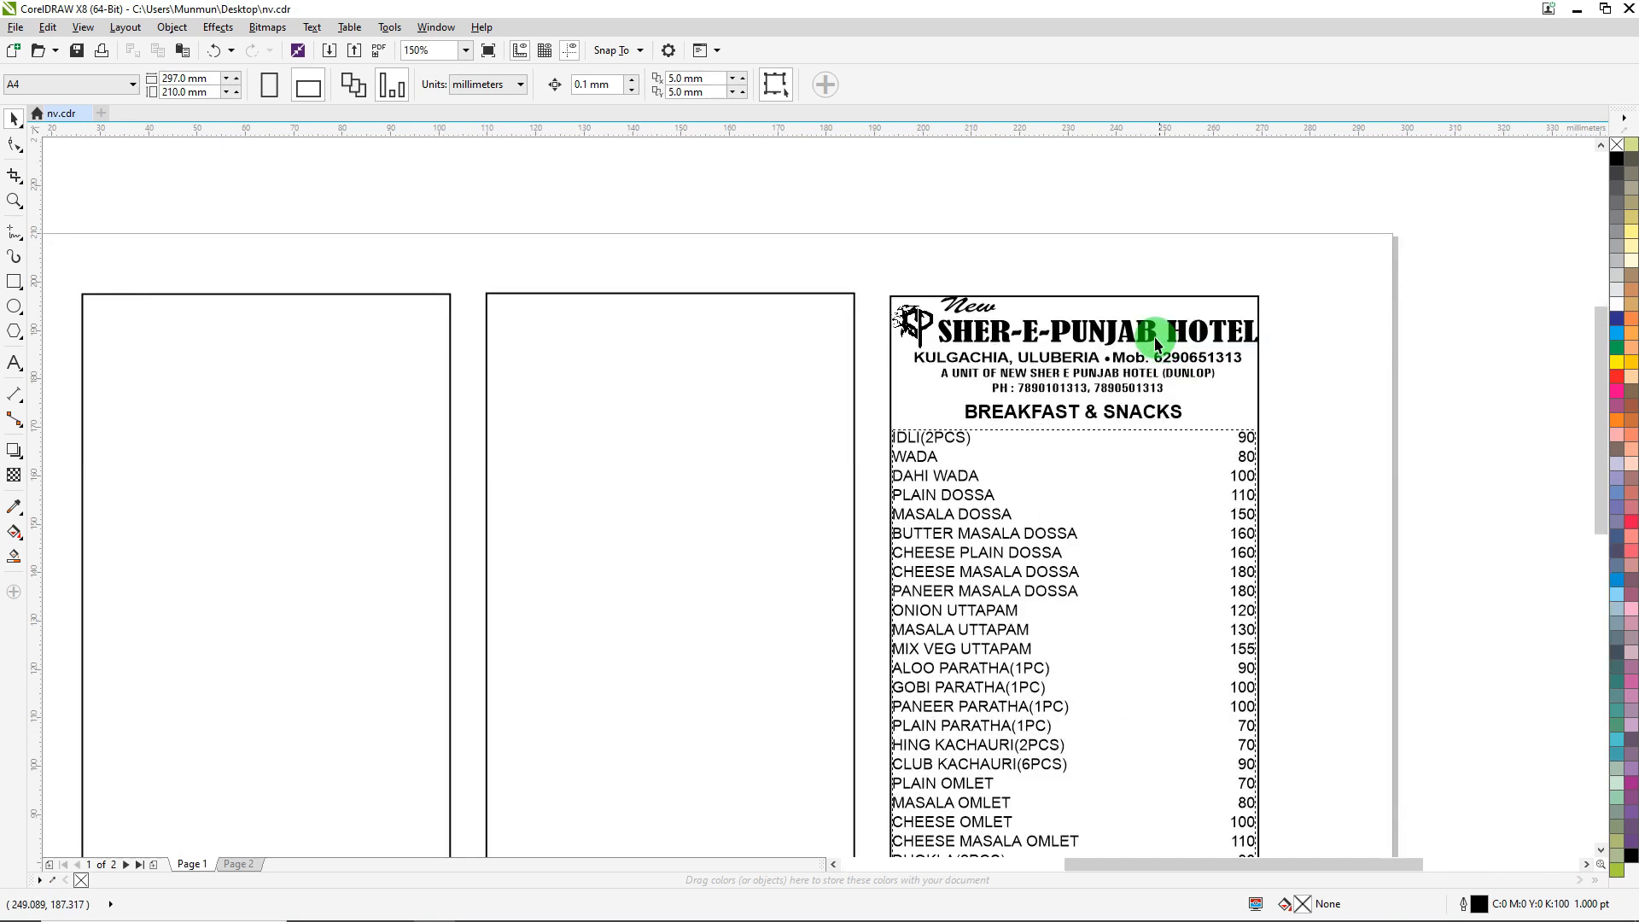
{"action": "scroll", "coordinate": [1036, 341], "scroll_direction": "down", "scroll_amount": 2}
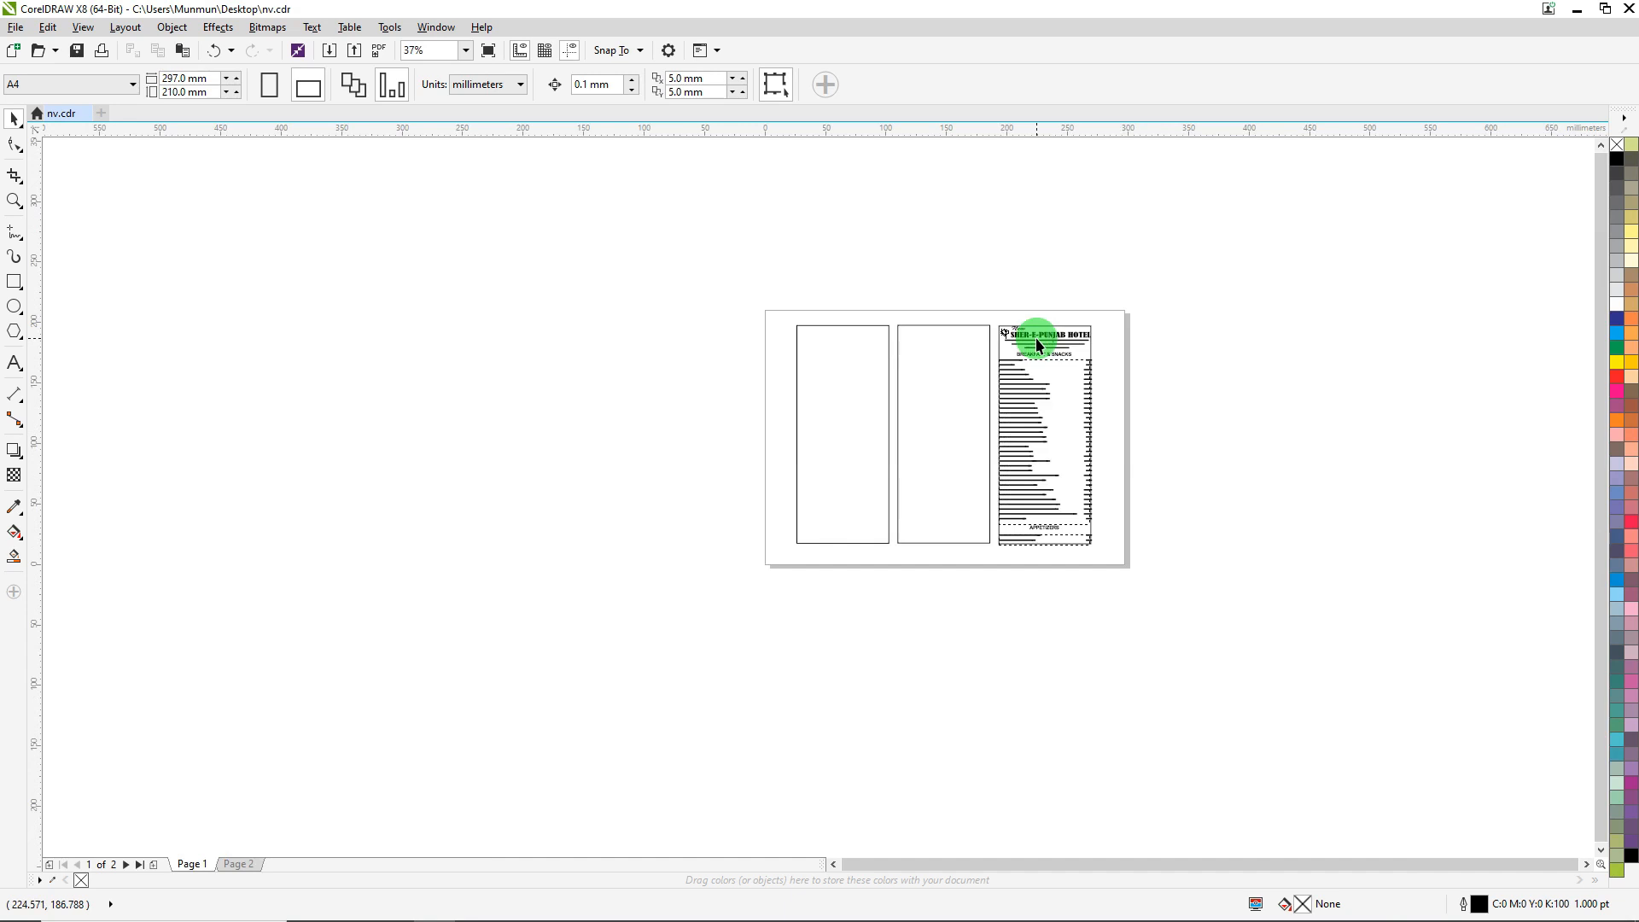
{"action": "key", "text": "Page_Down"}
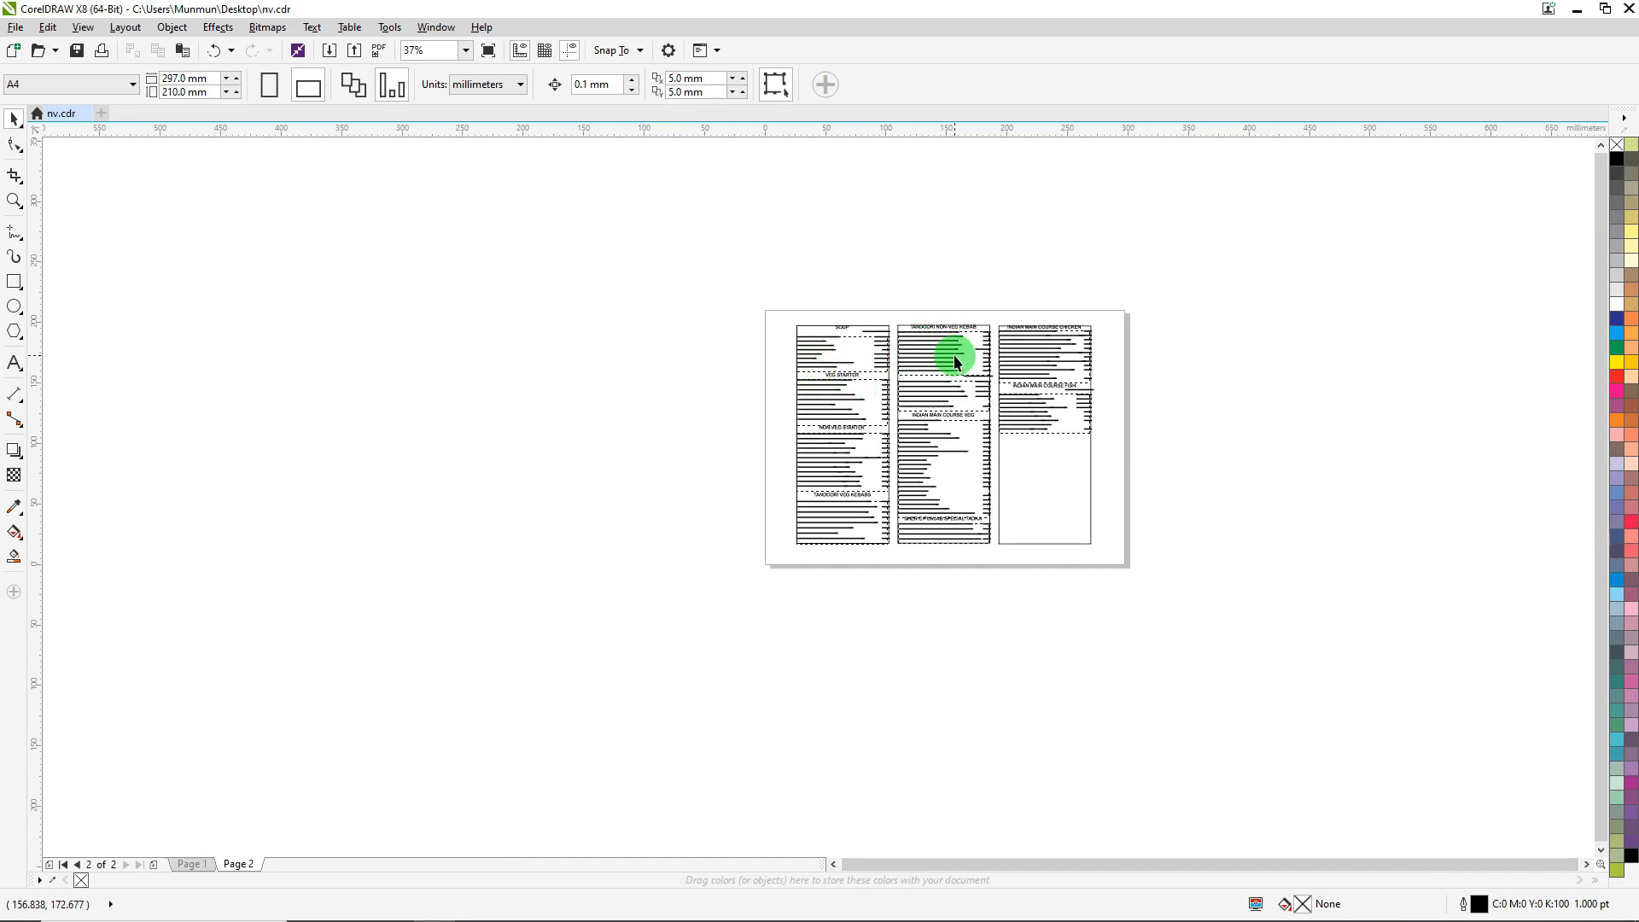
{"action": "key", "text": "Page_Up"}
{"action": "scroll", "coordinate": [900, 357], "scroll_direction": "up", "scroll_amount": 1}
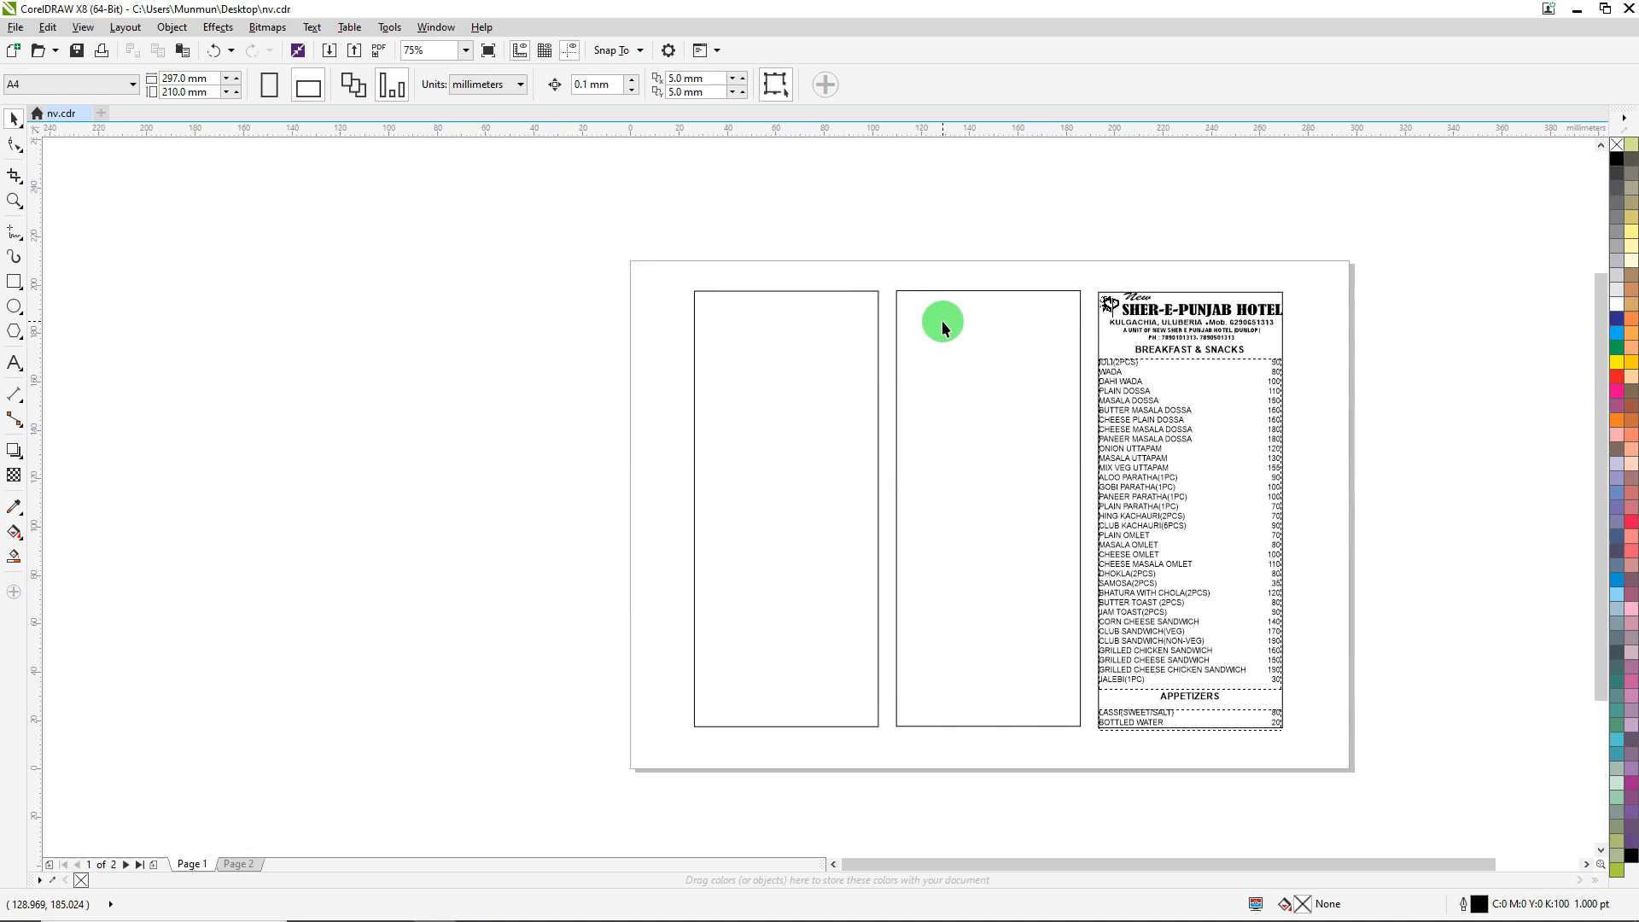
{"action": "key", "text": "Page_Down"}
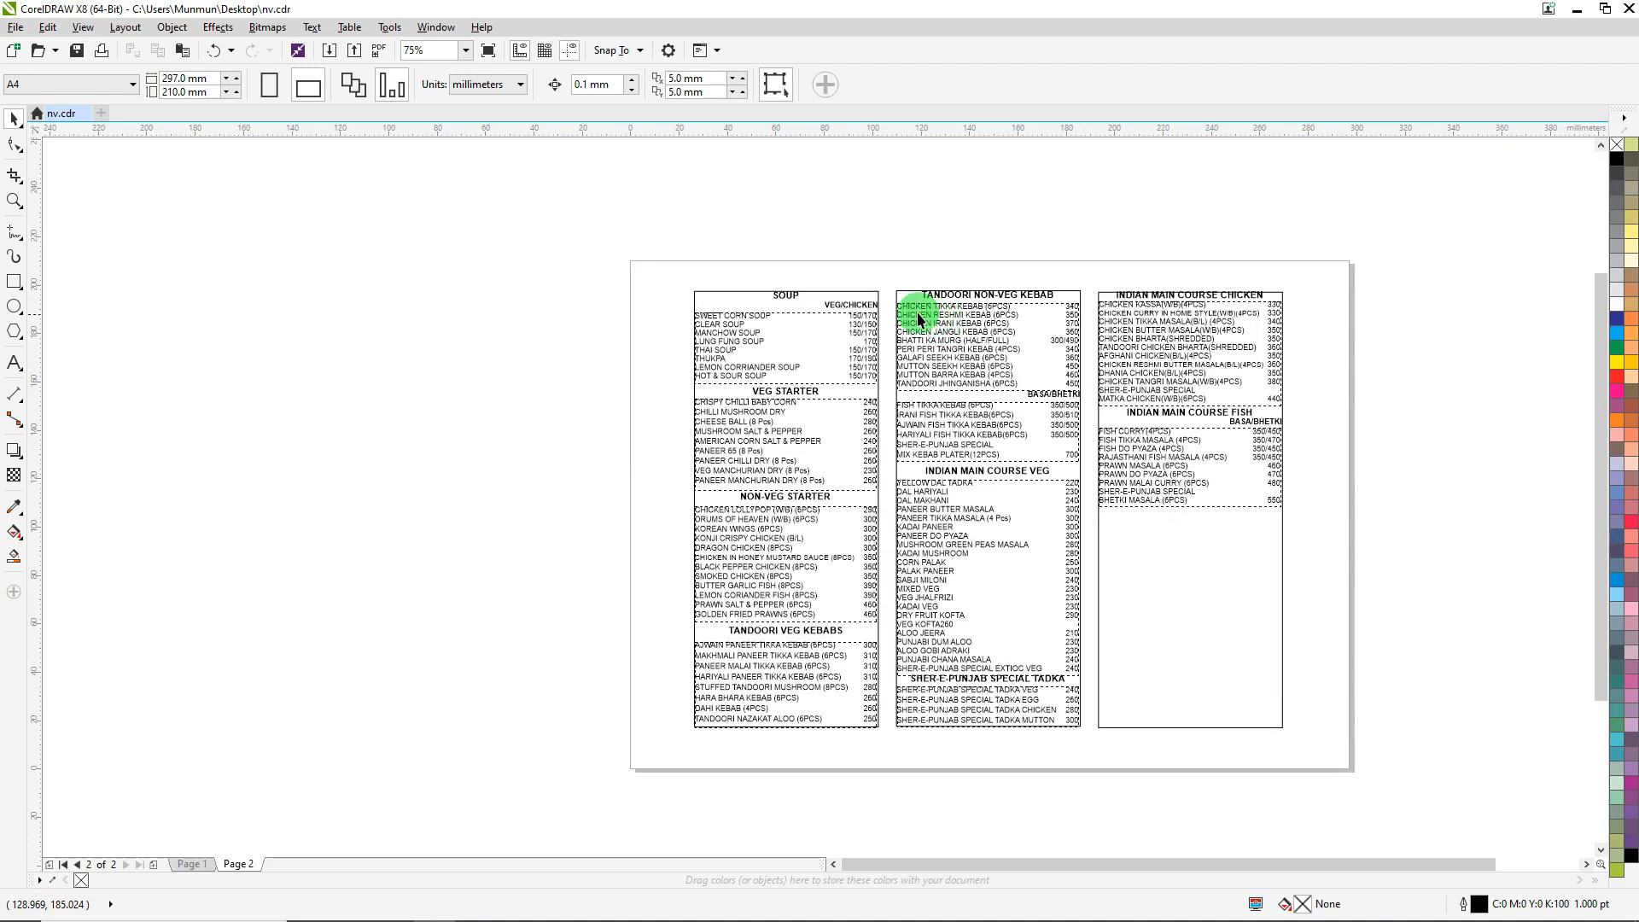
{"action": "scroll", "coordinate": [785, 330], "scroll_direction": "down", "scroll_amount": 1}
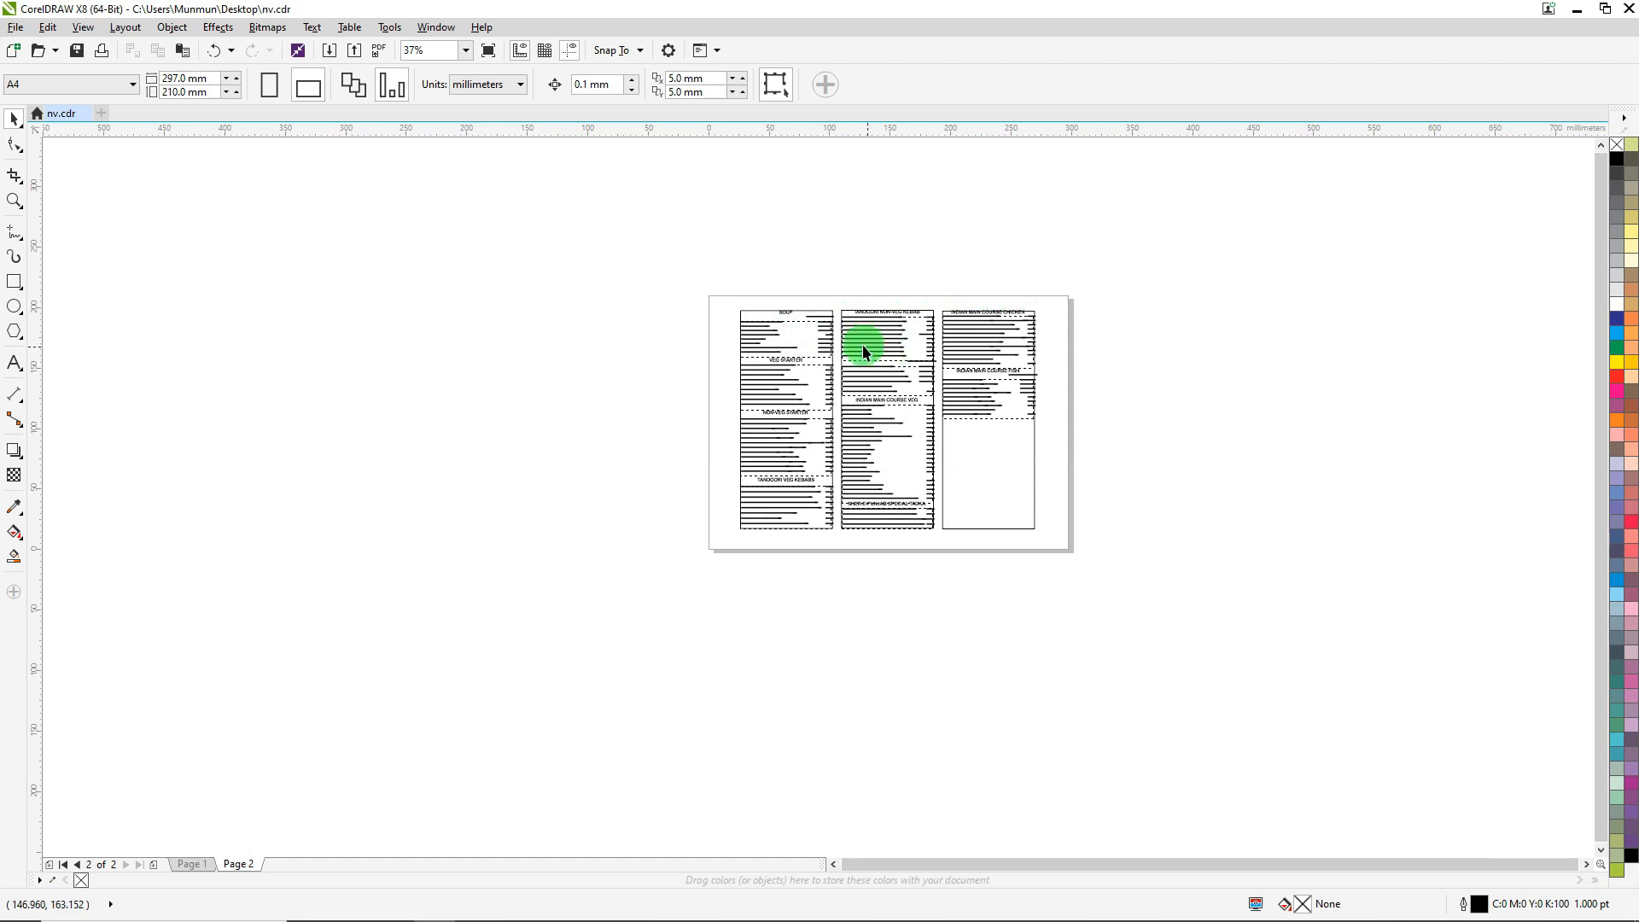
{"action": "scroll", "coordinate": [862, 343], "scroll_direction": "up", "scroll_amount": 2}
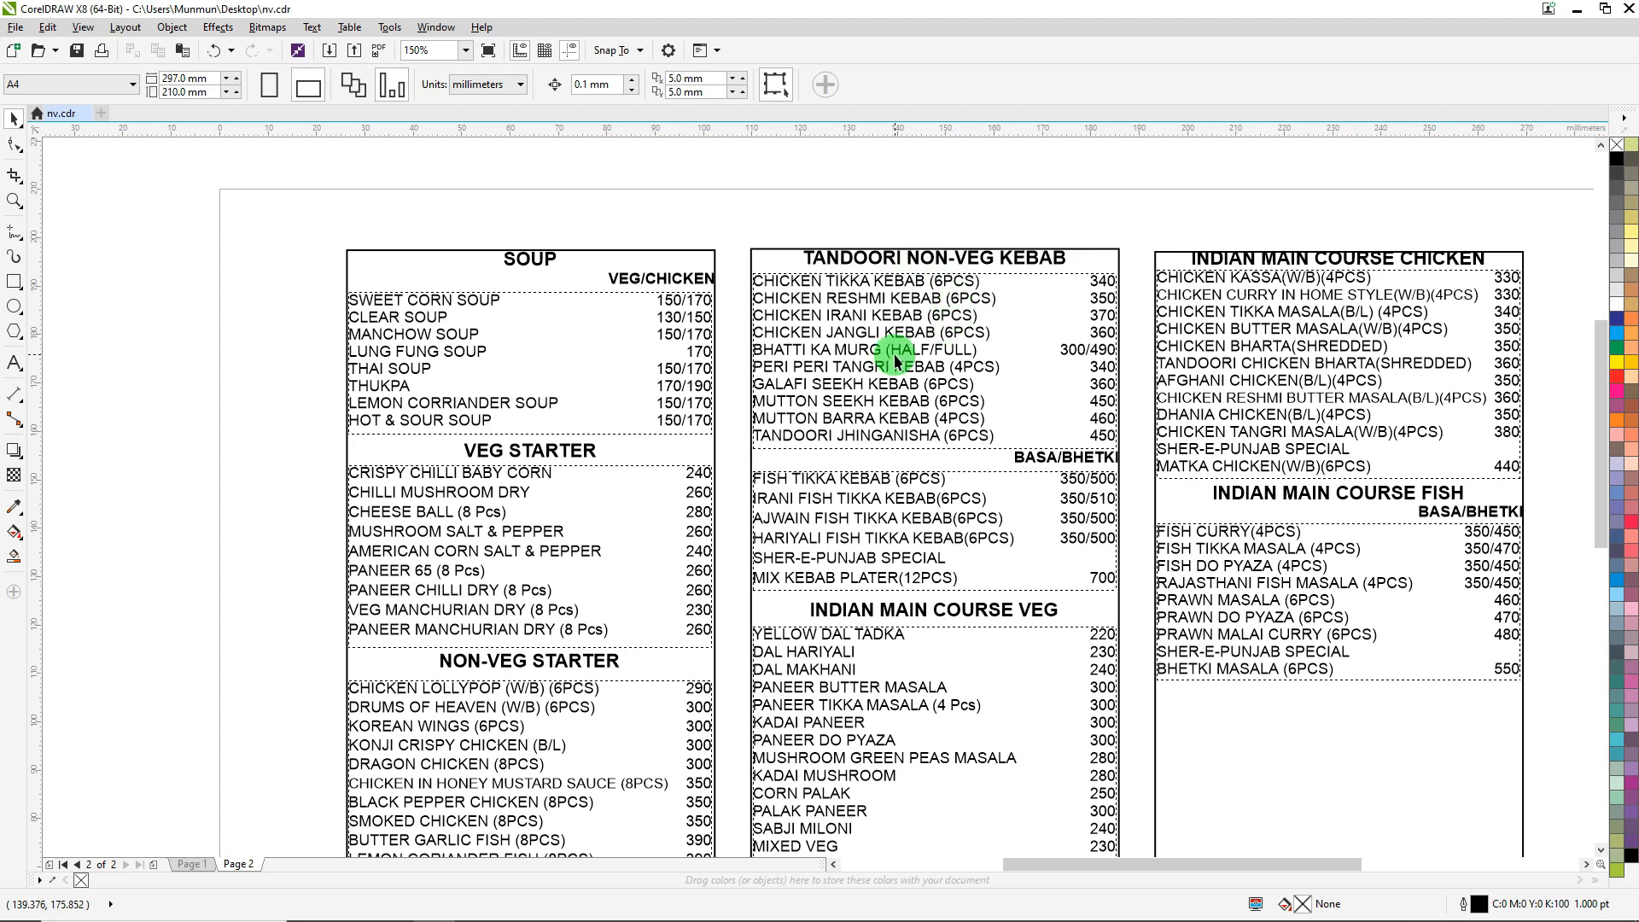
Step: Compare the menu tables in the PARCEL MENU ULUBERIA Word document with the page 2 columns in CorelDRAW, up to the fish section
{"action": "key", "text": "alt+Tab"}
{"action": "left_click", "coordinate": [1010, 418]}
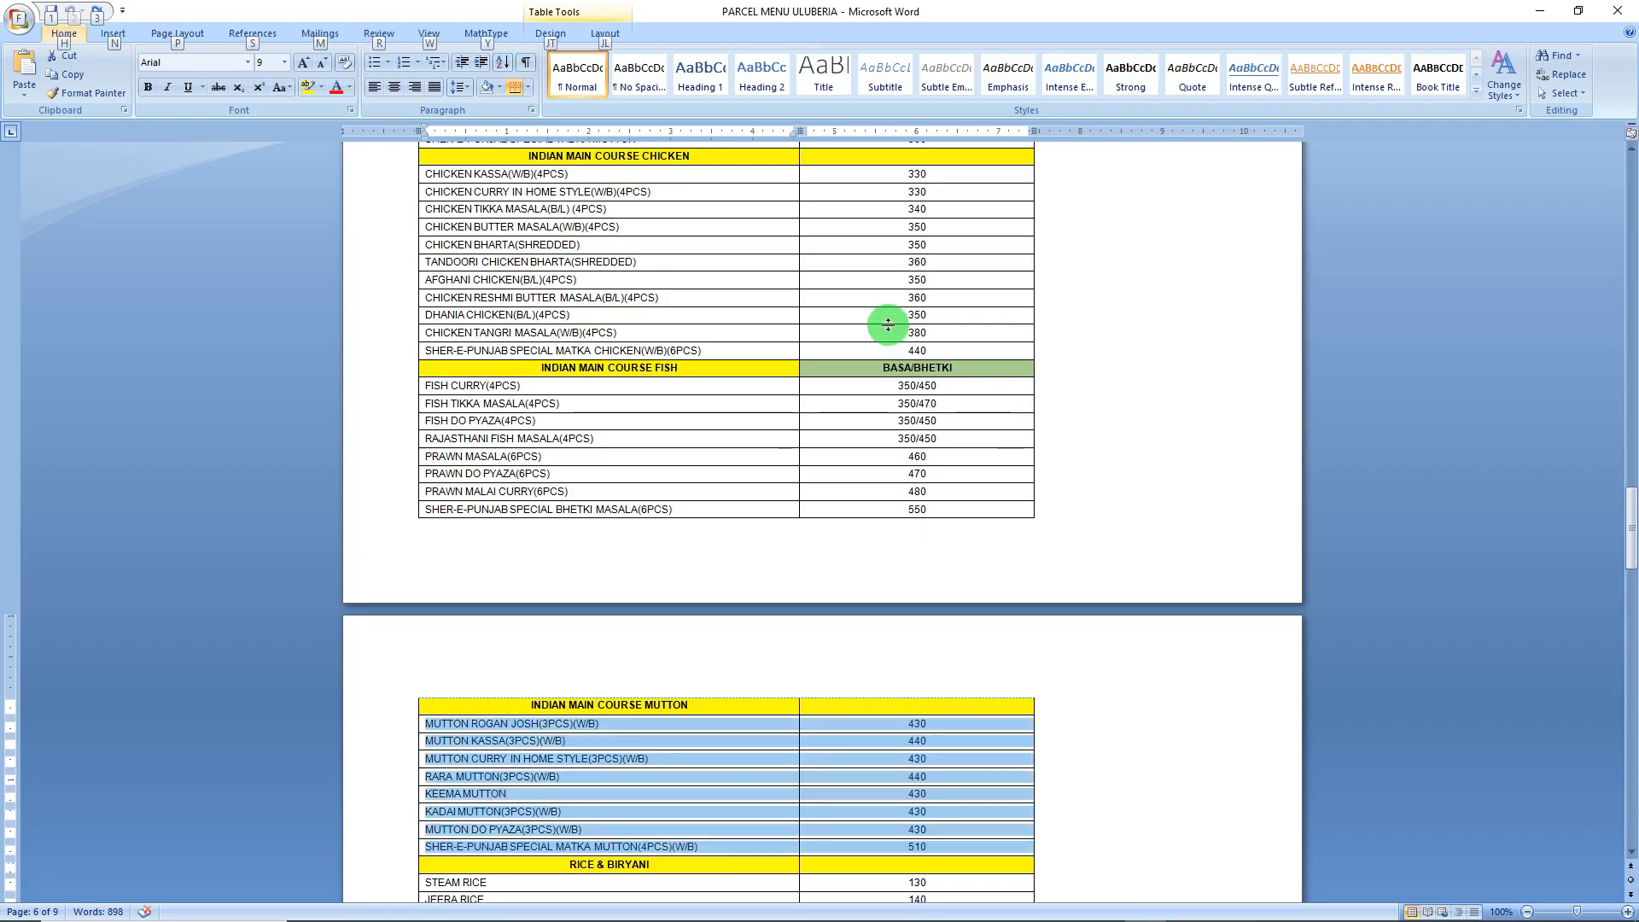
{"action": "left_click_drag", "start_coordinate": [1613, 501], "coordinate": [1628, 278]}
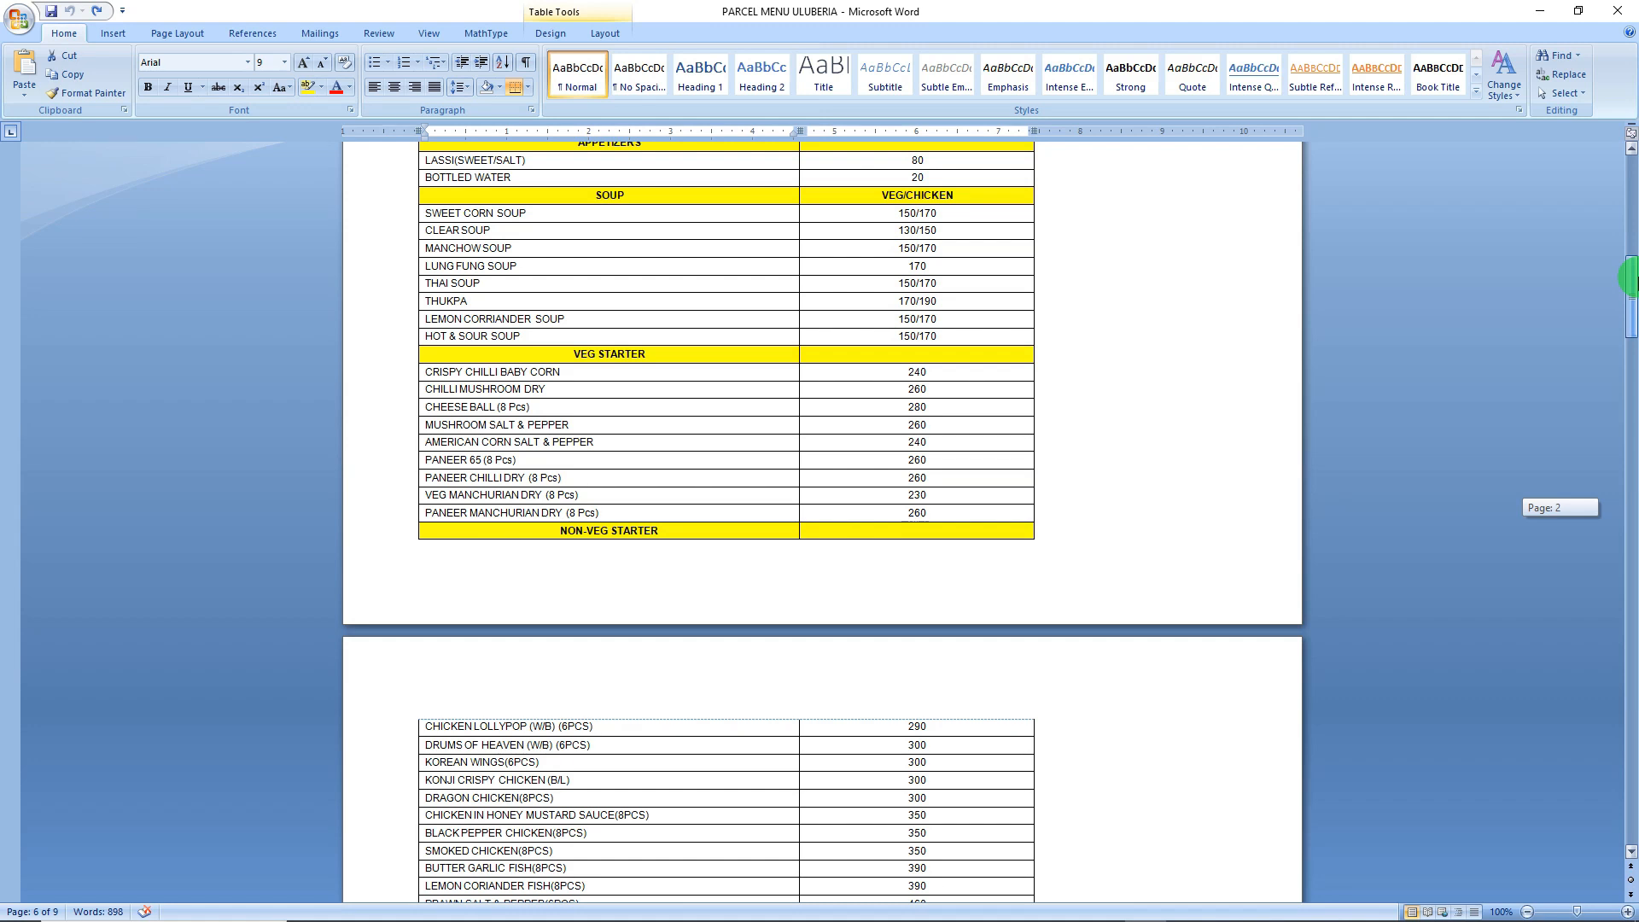
{"action": "left_click_drag", "start_coordinate": [1628, 278], "coordinate": [1628, 284]}
{"action": "key", "text": "alt+Tab"}
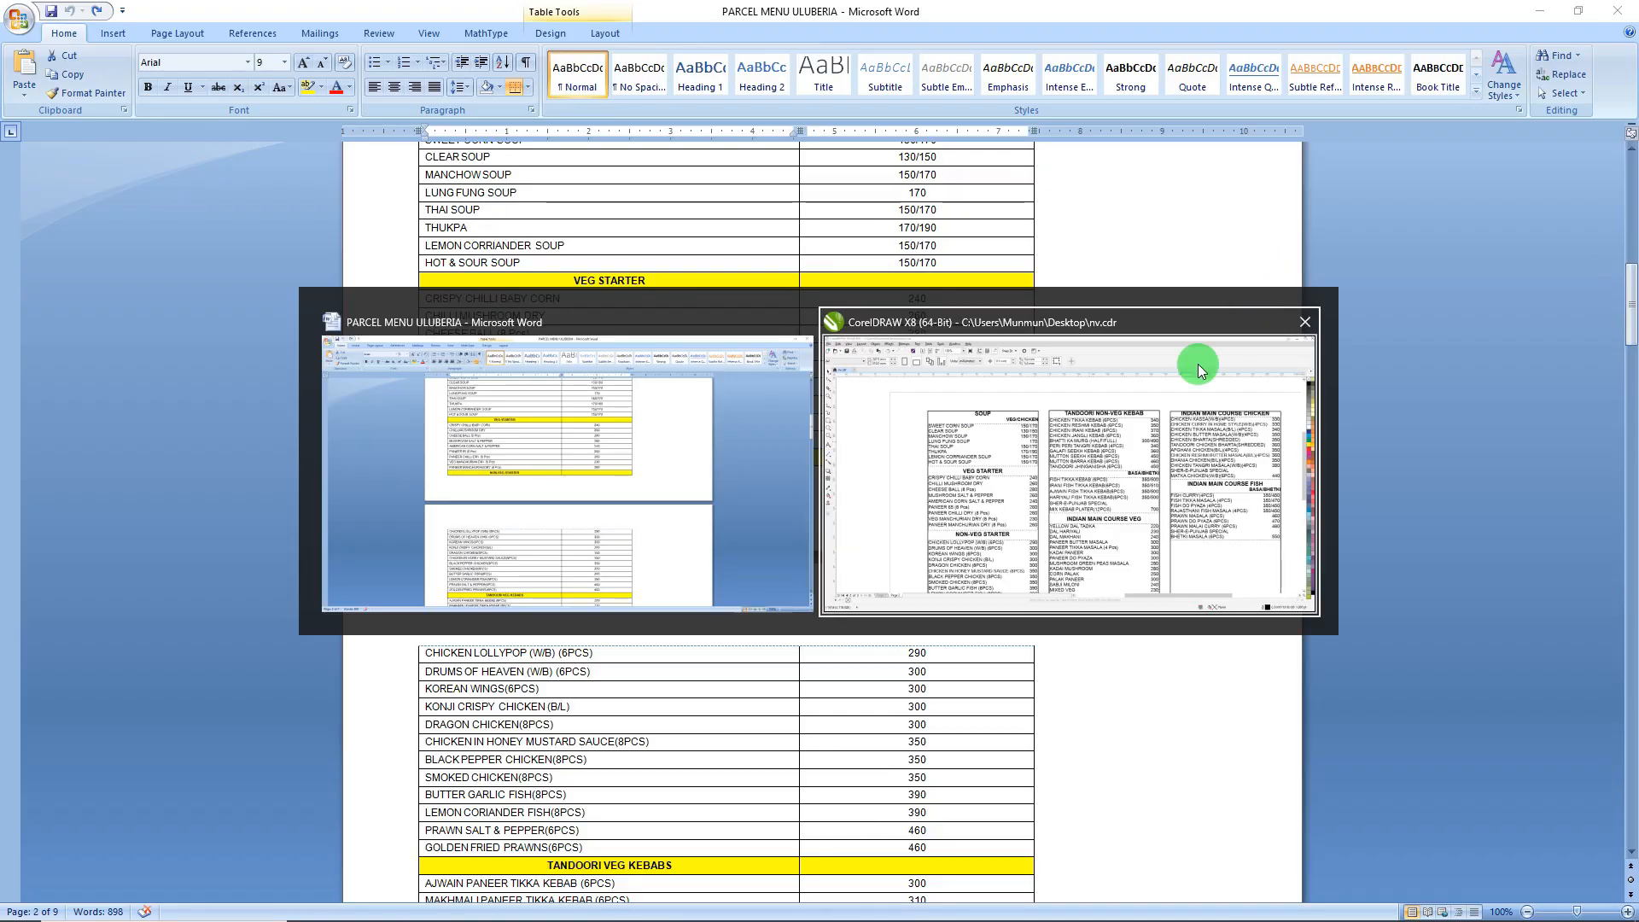
{"action": "left_click", "coordinate": [1197, 363]}
{"action": "scroll", "coordinate": [1068, 355], "scroll_direction": "down", "scroll_amount": 3}
{"action": "scroll", "coordinate": [1158, 413], "scroll_direction": "up", "scroll_amount": 4}
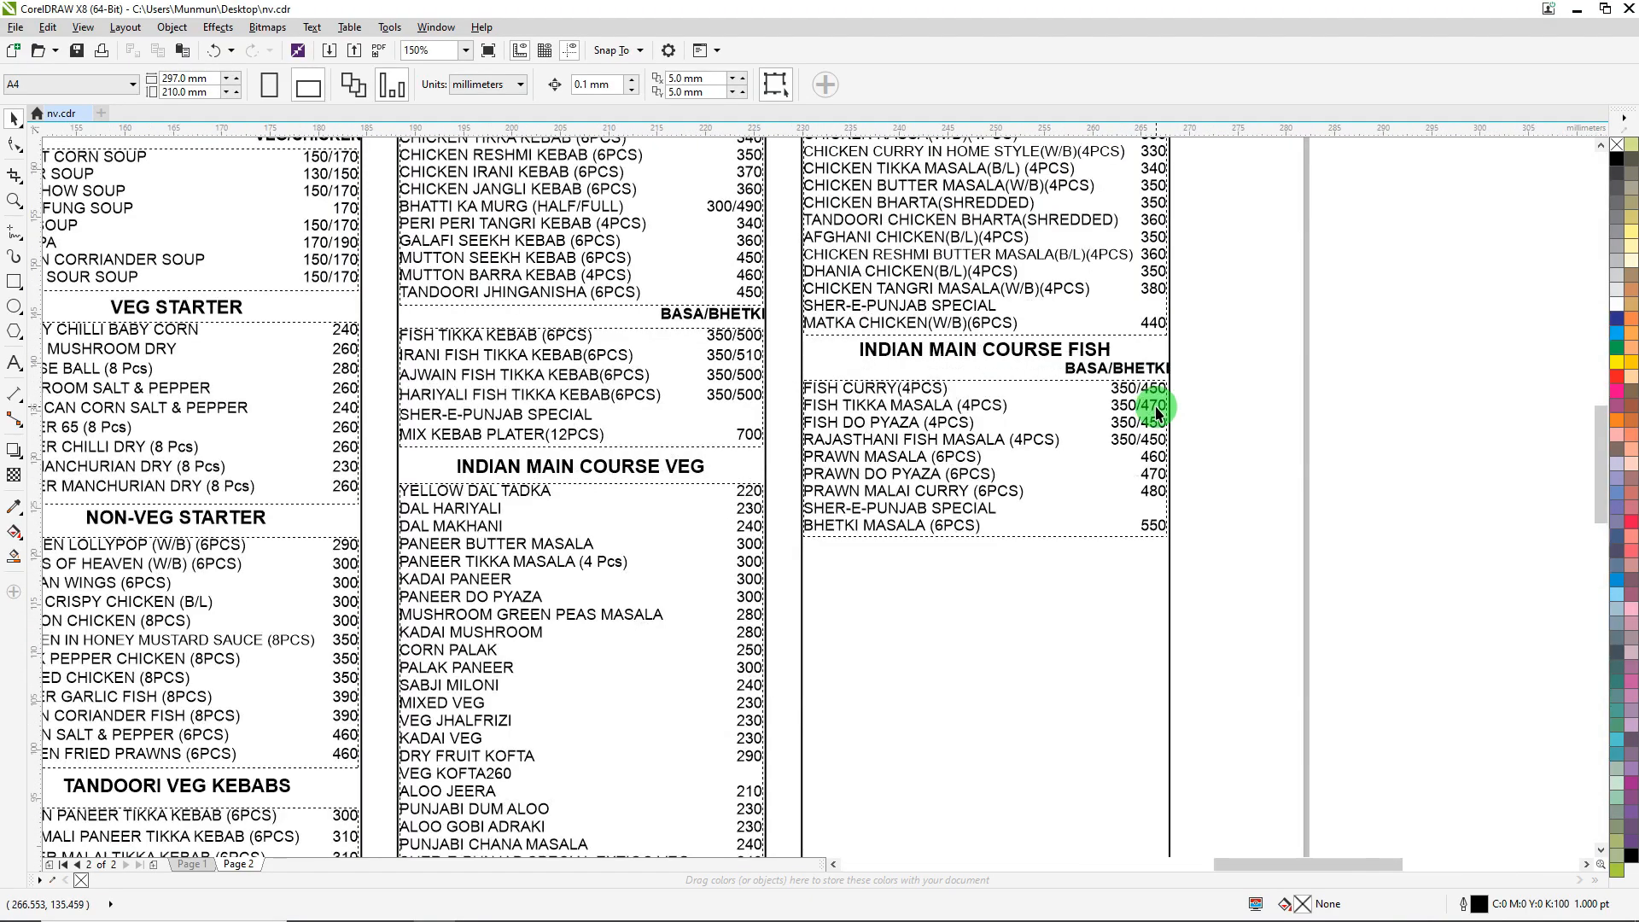
{"action": "scroll", "coordinate": [1158, 413], "scroll_direction": "up", "scroll_amount": 2}
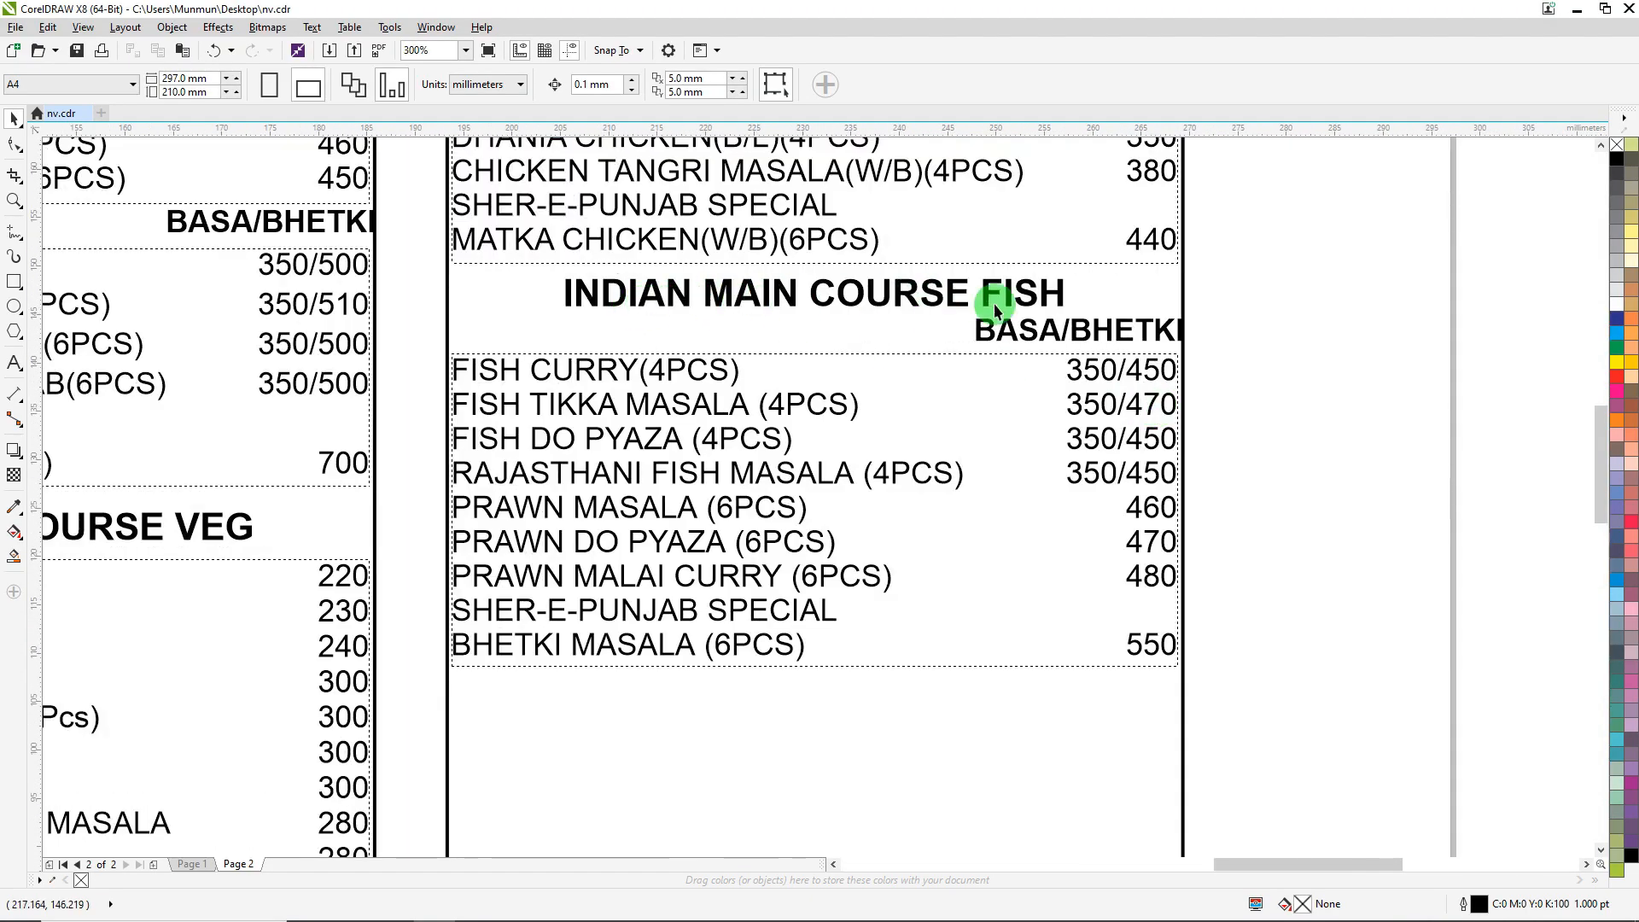
{"action": "scroll", "coordinate": [783, 348], "scroll_direction": "down", "scroll_amount": 2}
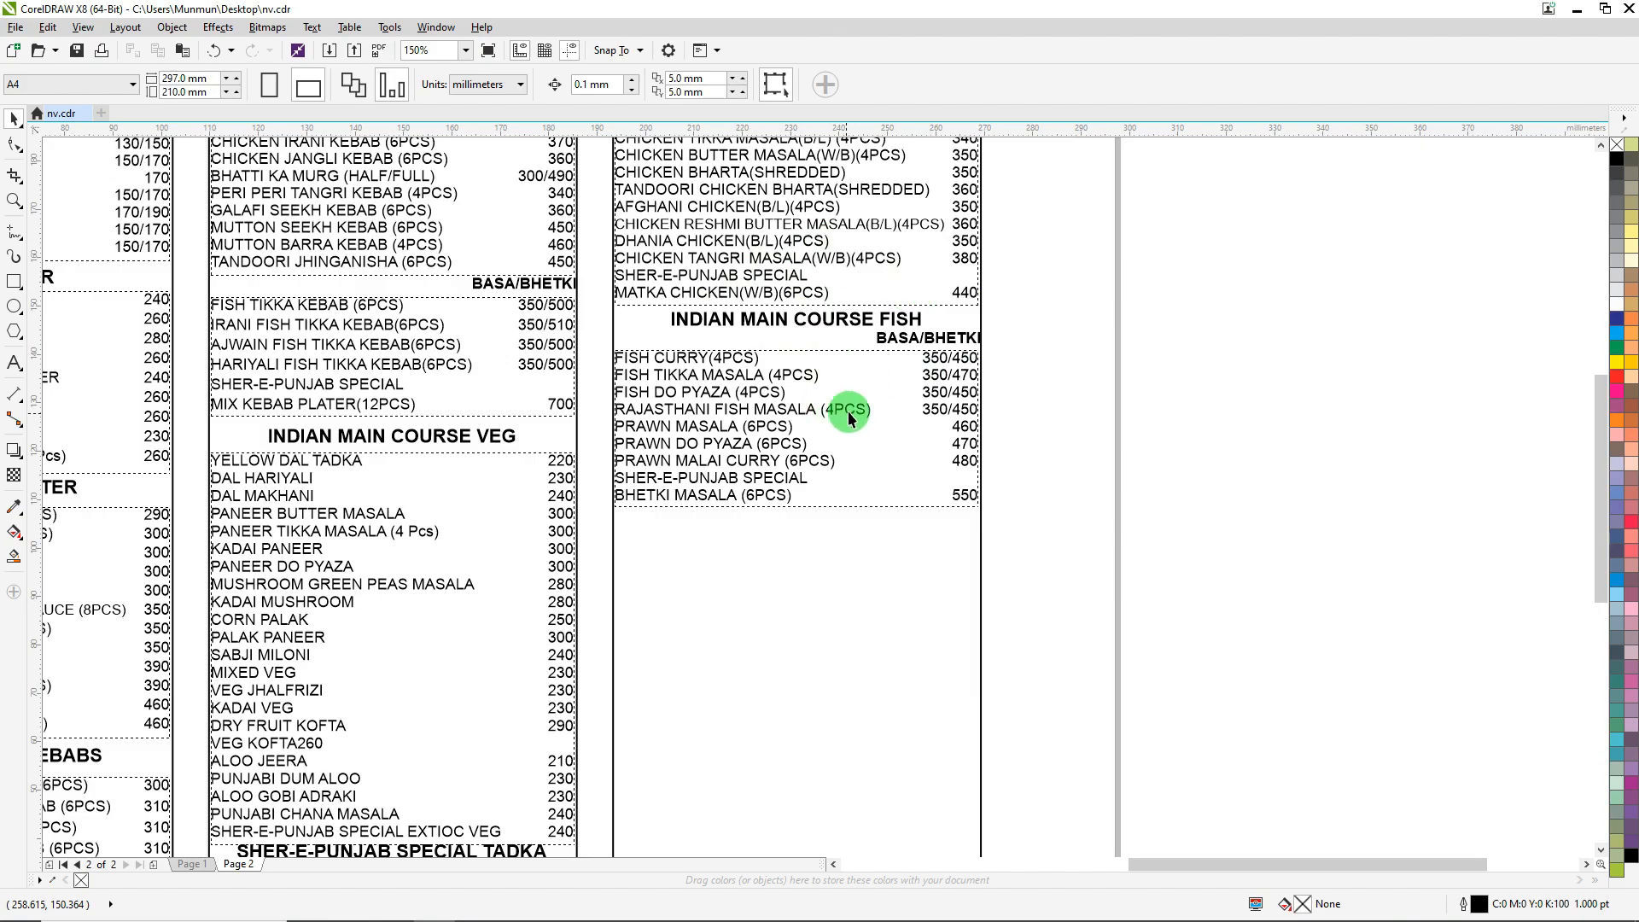
{"action": "key", "text": "alt+Tab"}
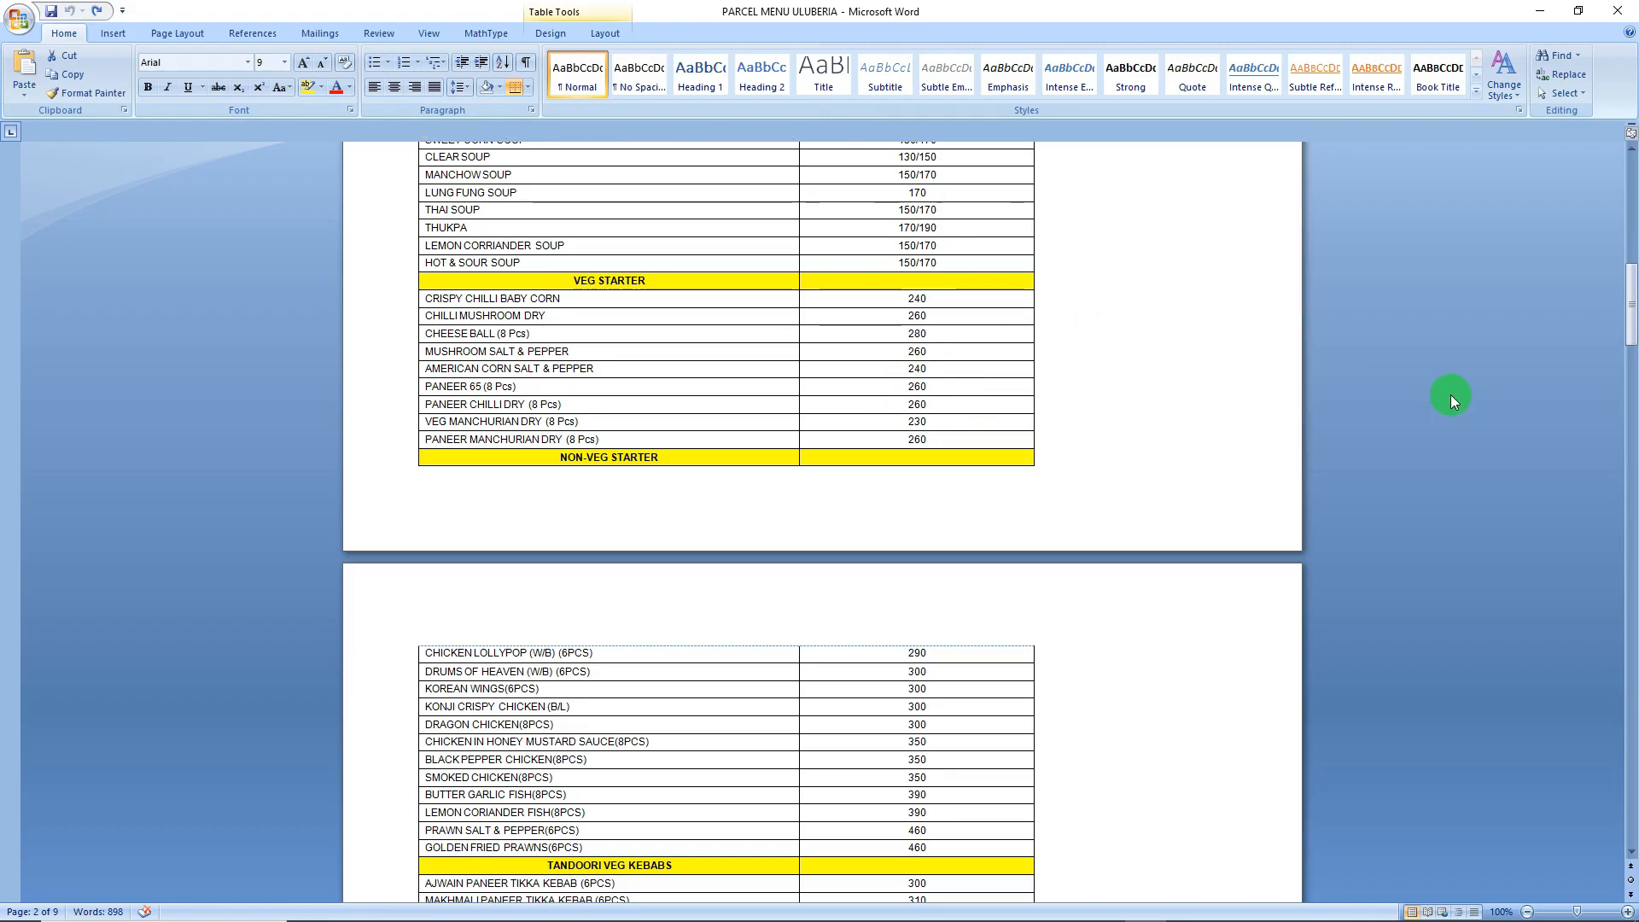
{"action": "left_click_drag", "start_coordinate": [1628, 276], "coordinate": [1630, 512]}
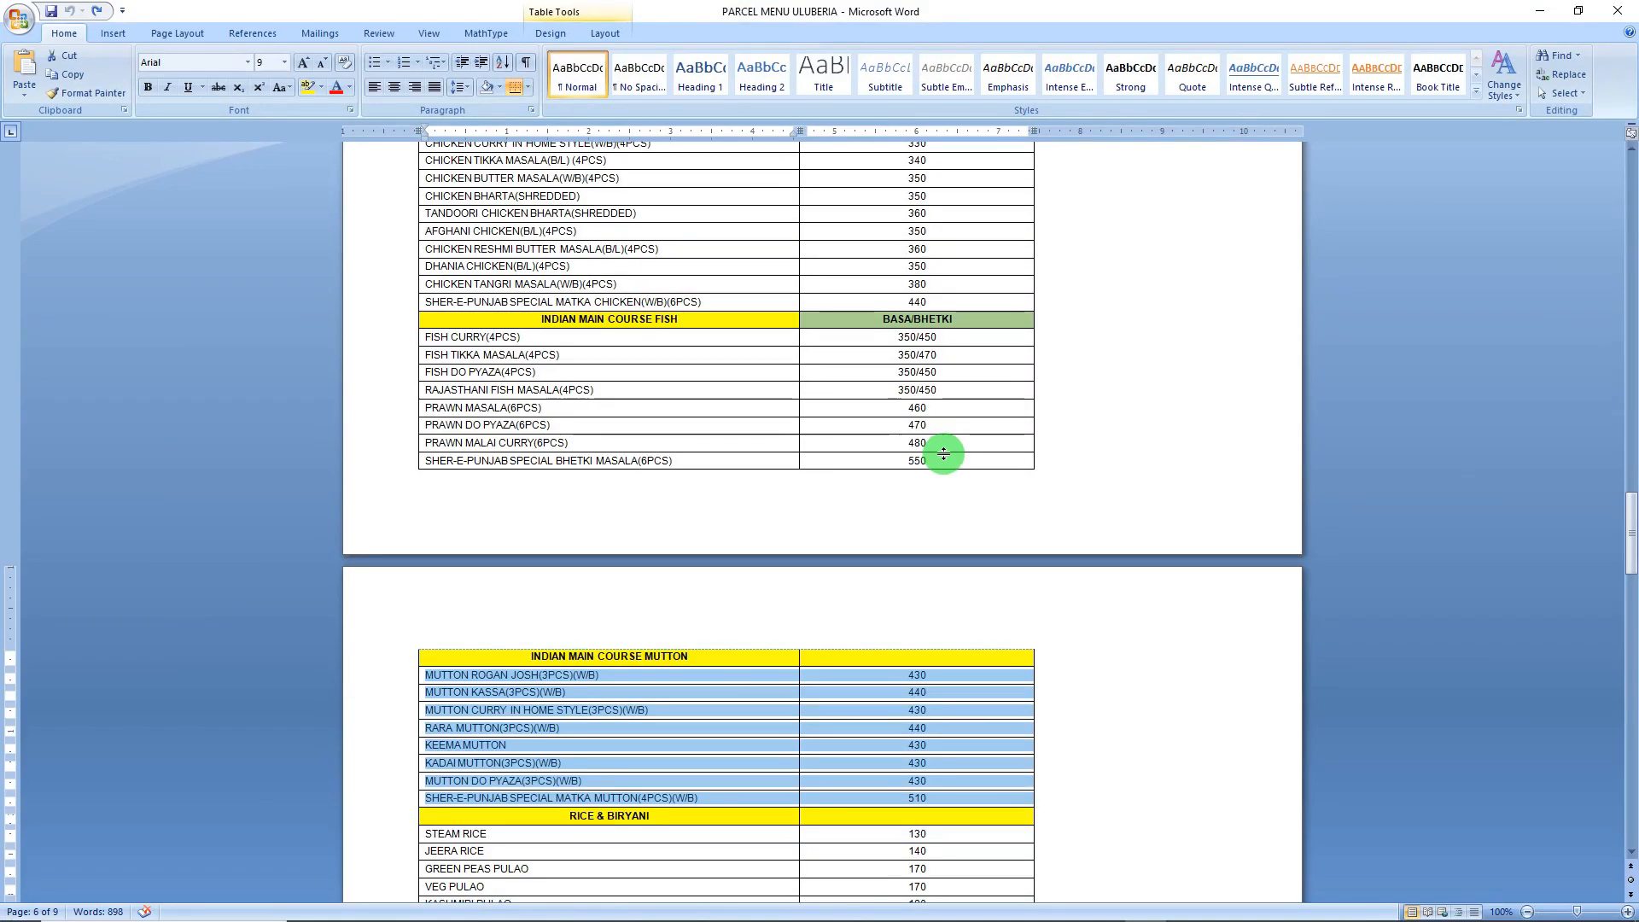
{"action": "key", "text": "alt+Tab"}
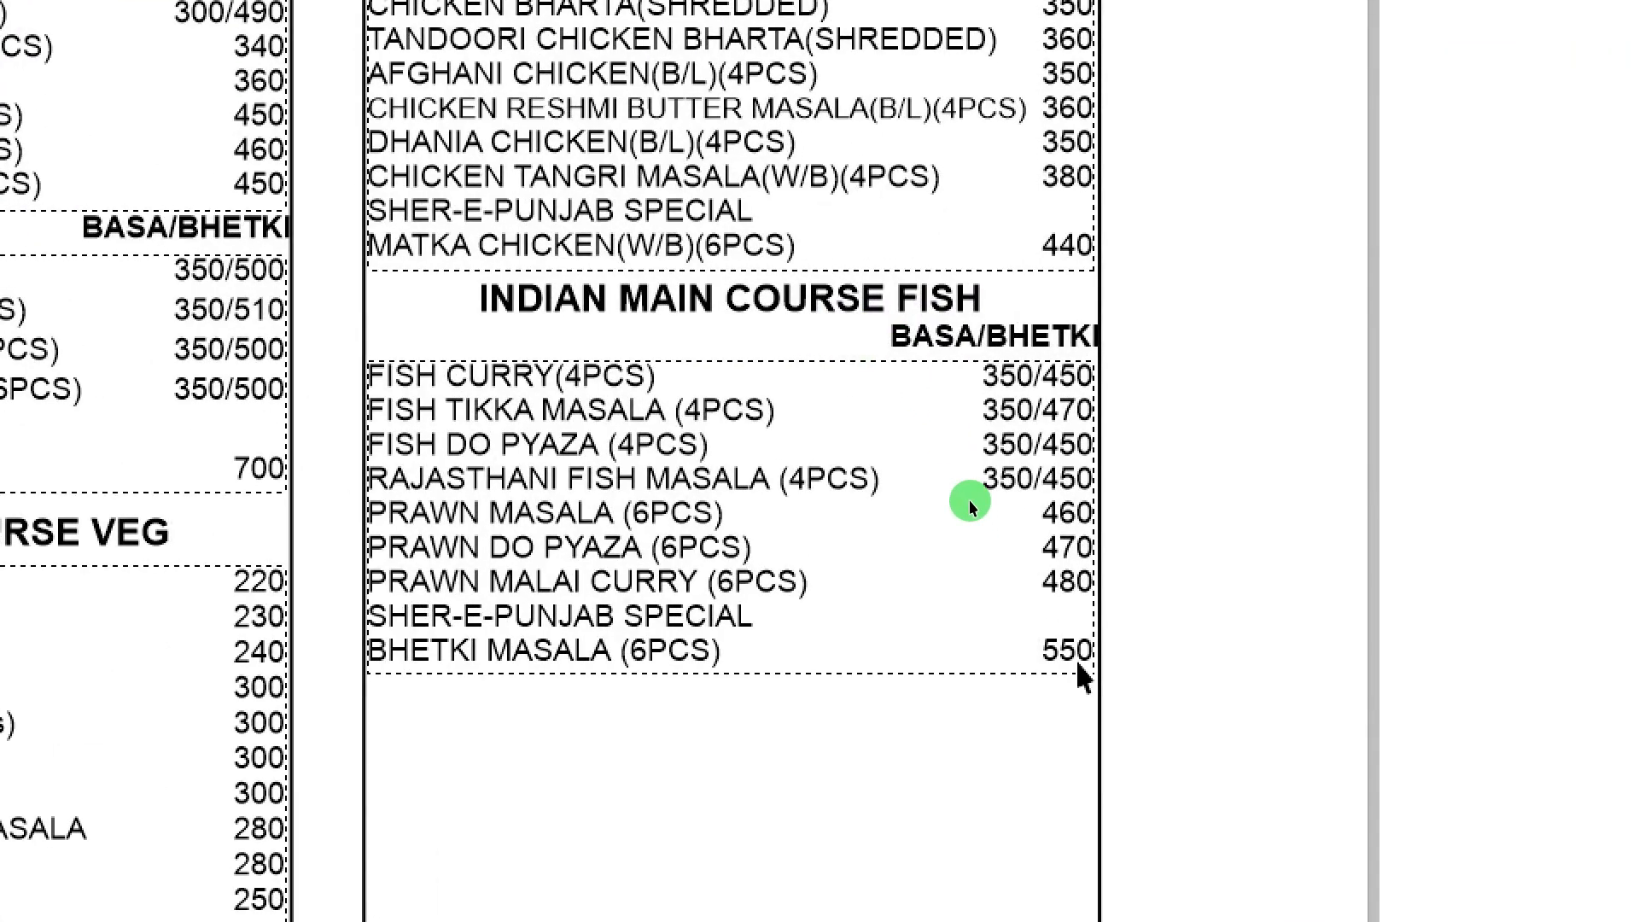
Step: Switch to Word and copy the heading INDIAN MAIN COURSE MUTTON from the menu table
{"action": "key", "text": "alt+Tab"}
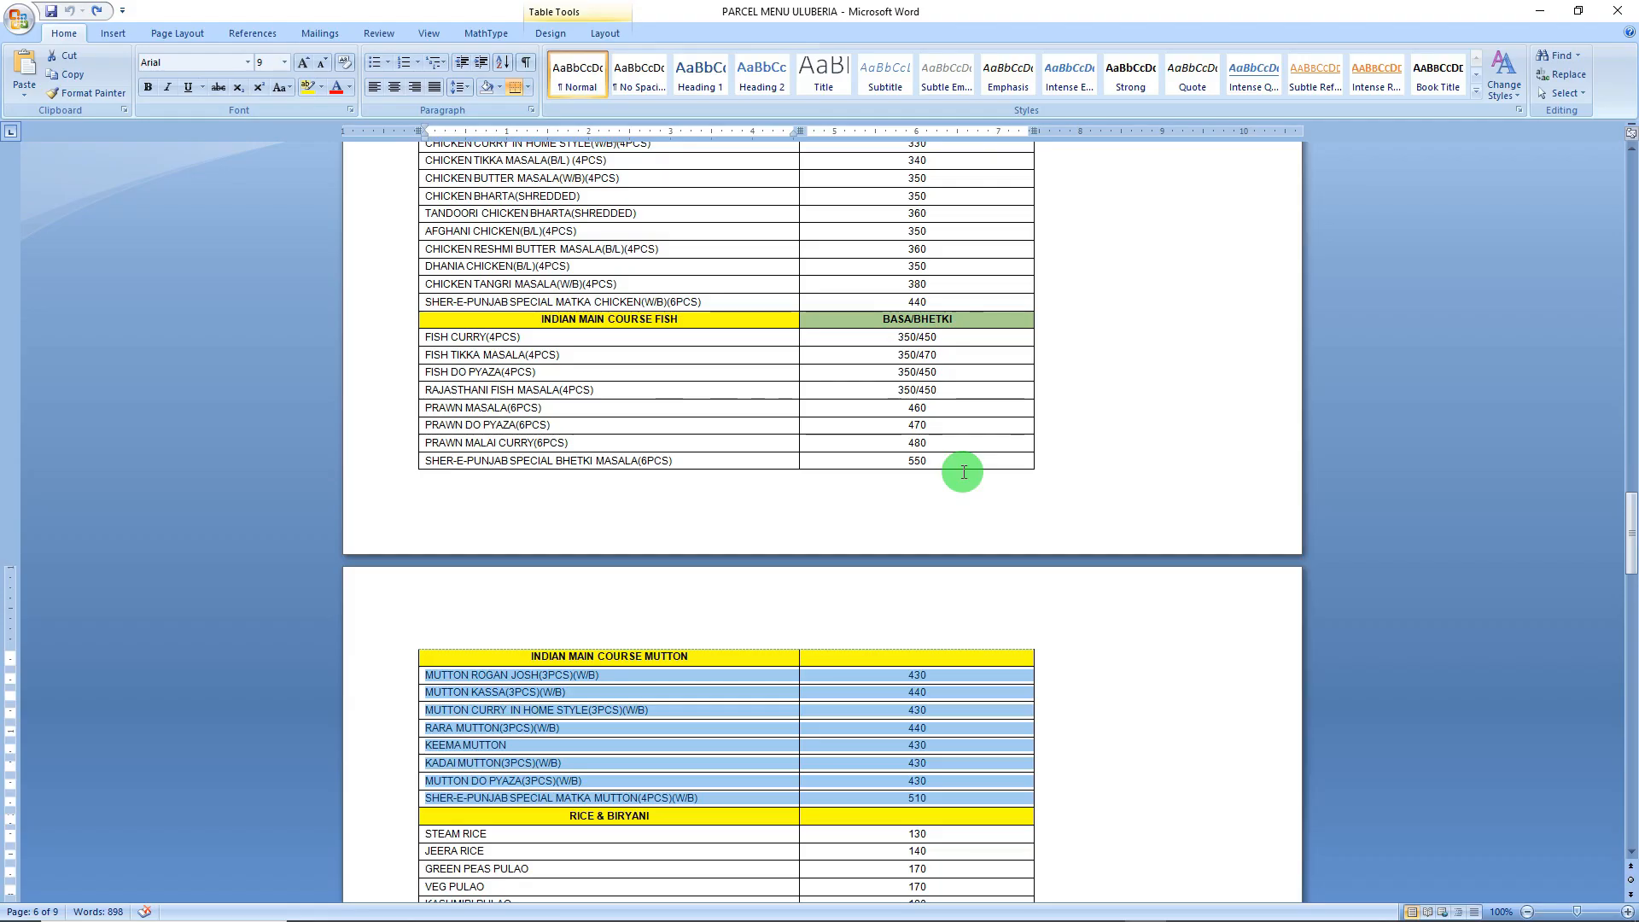
{"action": "scroll", "coordinate": [878, 324], "scroll_direction": "down", "scroll_amount": 1}
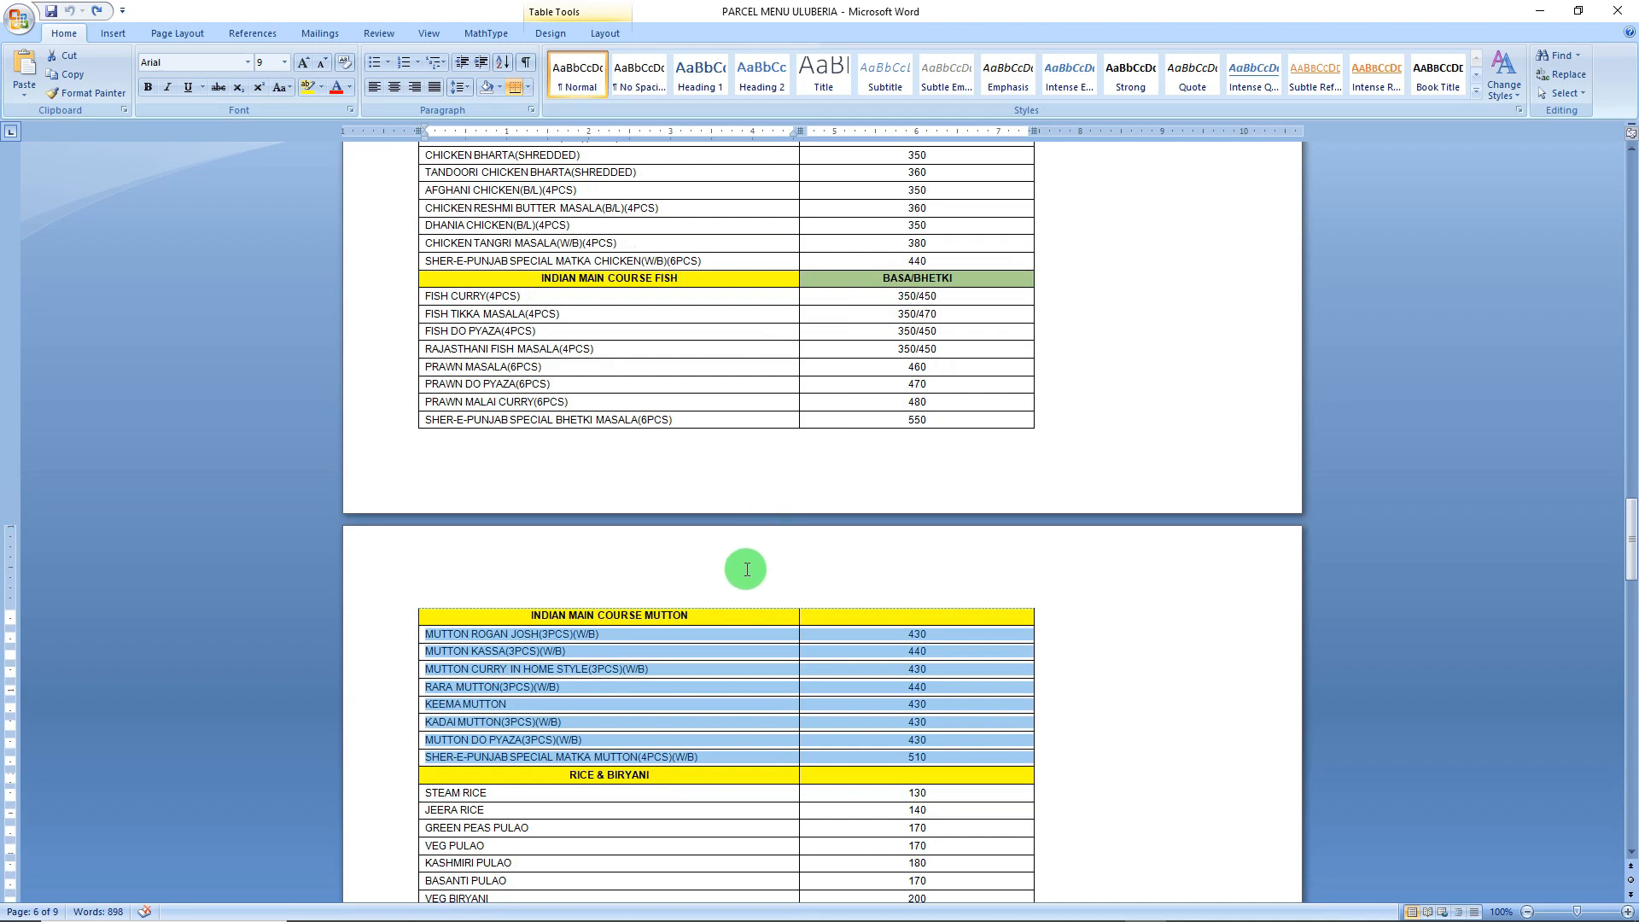
{"action": "left_click", "coordinate": [674, 654]}
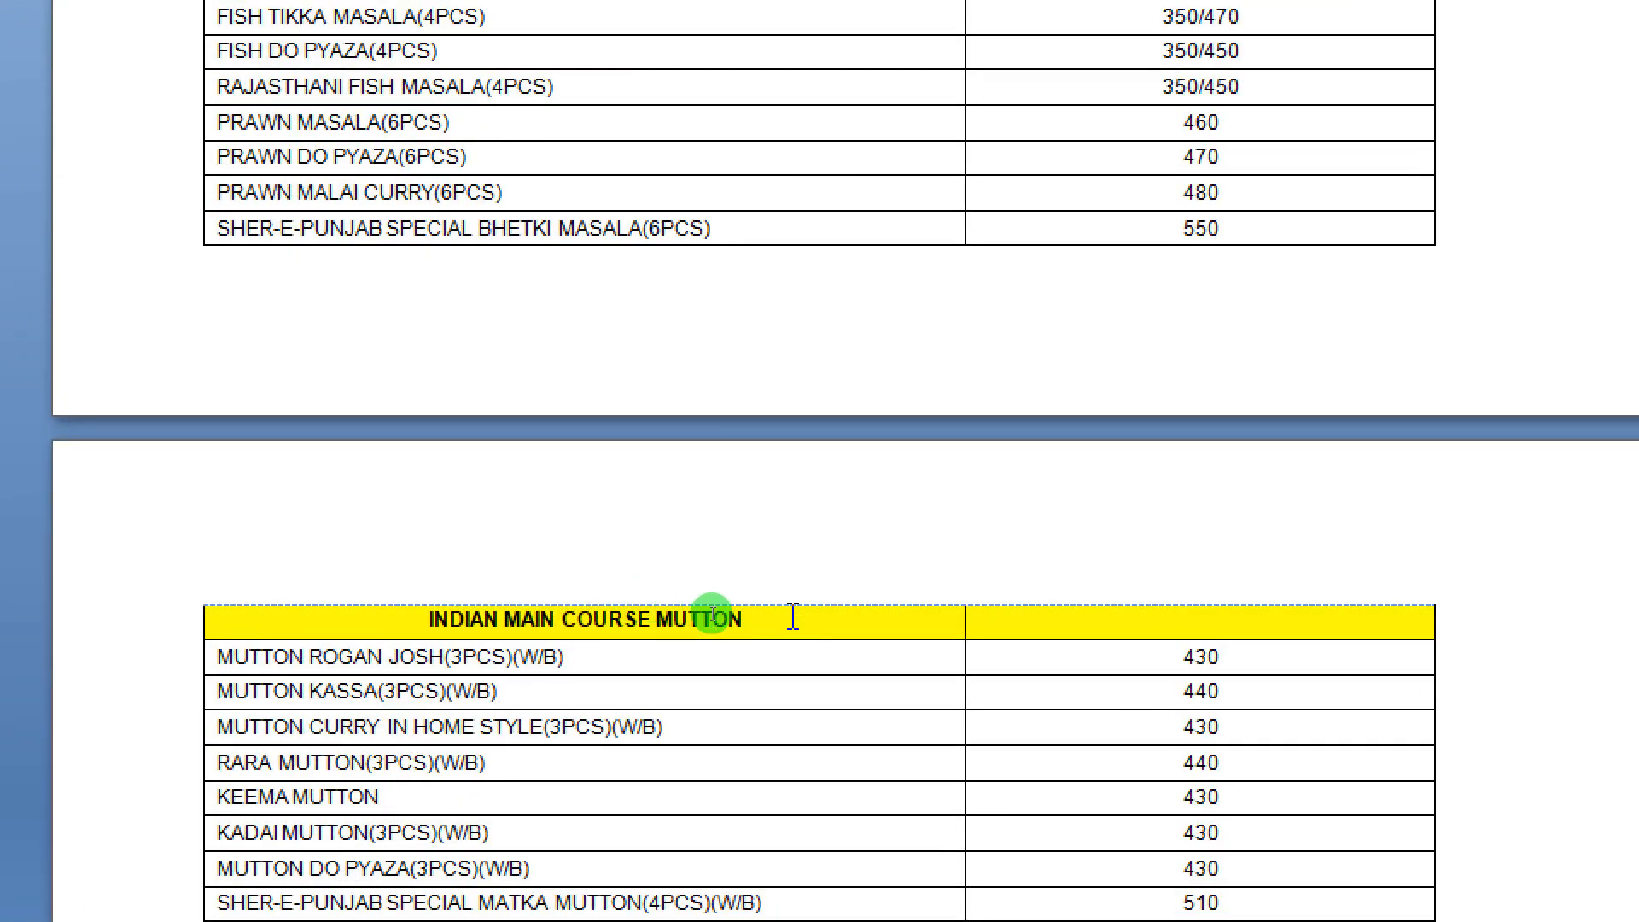
{"action": "left_click_drag", "start_coordinate": [793, 615], "coordinate": [429, 614]}
{"action": "key", "text": "ctrl+c"}
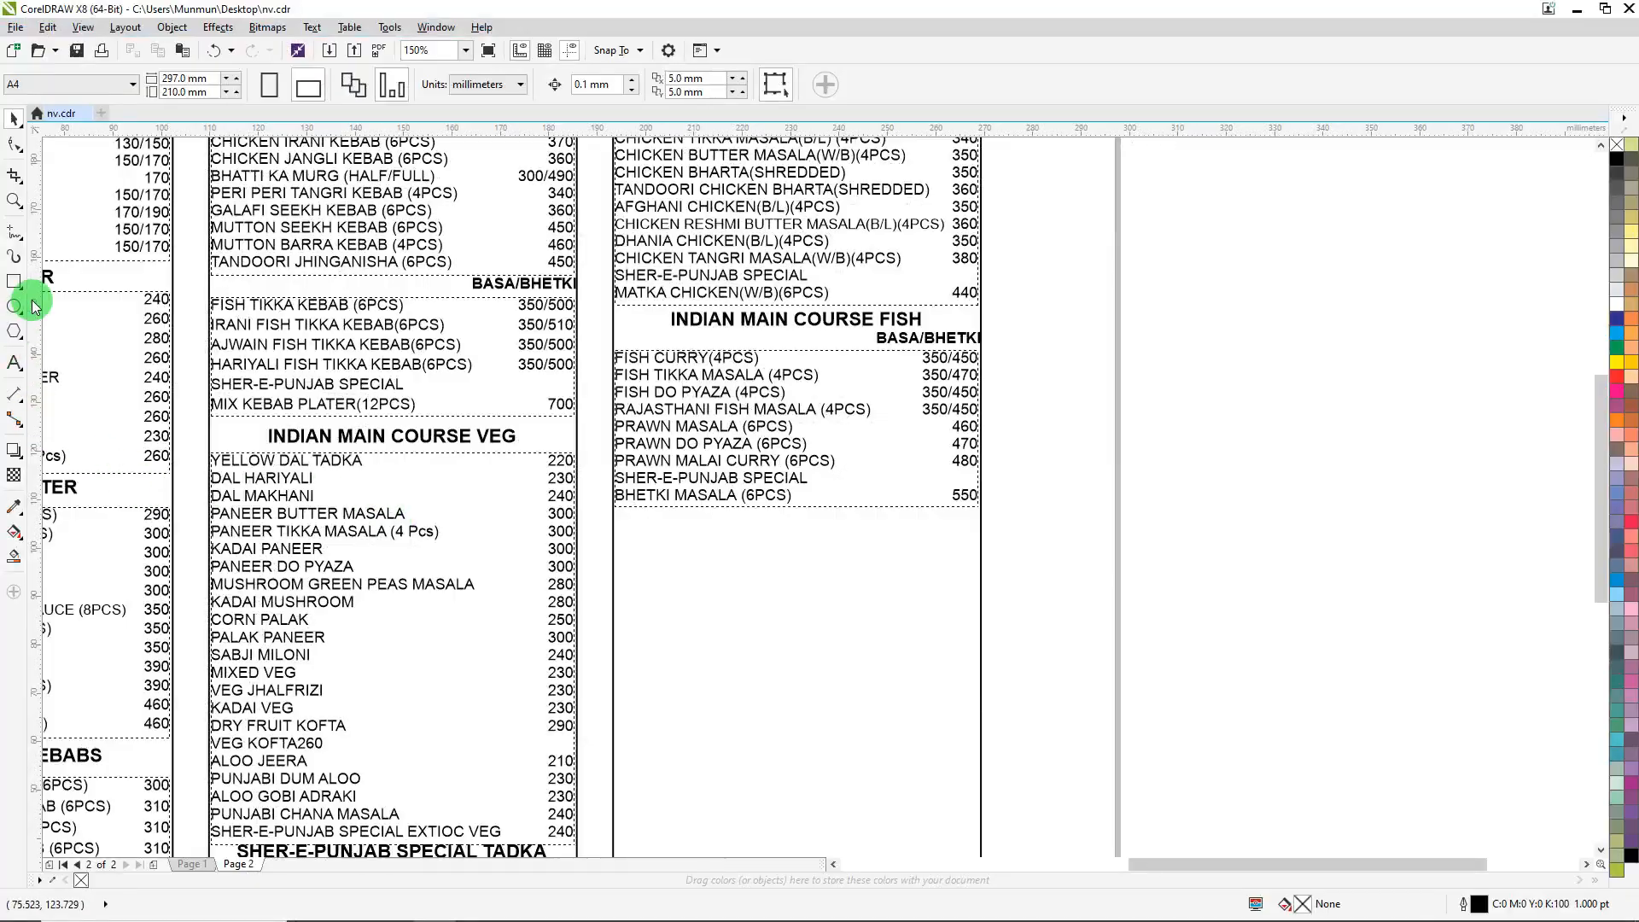
Step: Paste the heading into CorelDRAW as artistic text below the fish list in the third column and set it to 13 pt
{"action": "left_click", "coordinate": [13, 362]}
{"action": "left_click", "coordinate": [712, 553]}
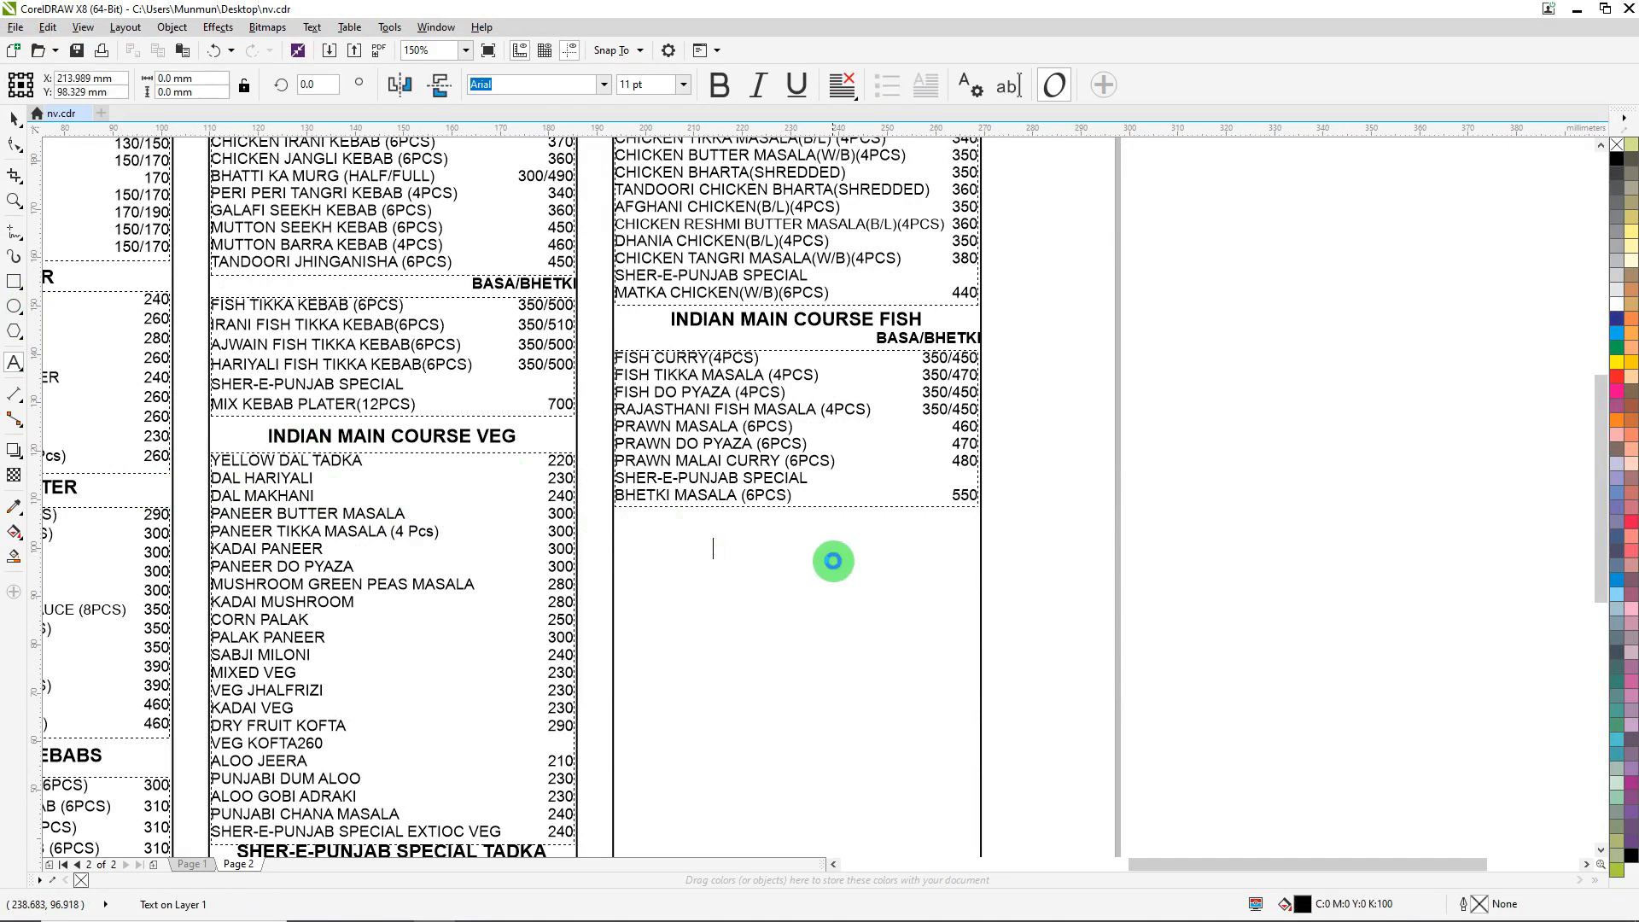
{"action": "key", "text": "ctrl+v"}
{"action": "key", "text": "ctrl+a"}
{"action": "left_click", "coordinate": [642, 83]}
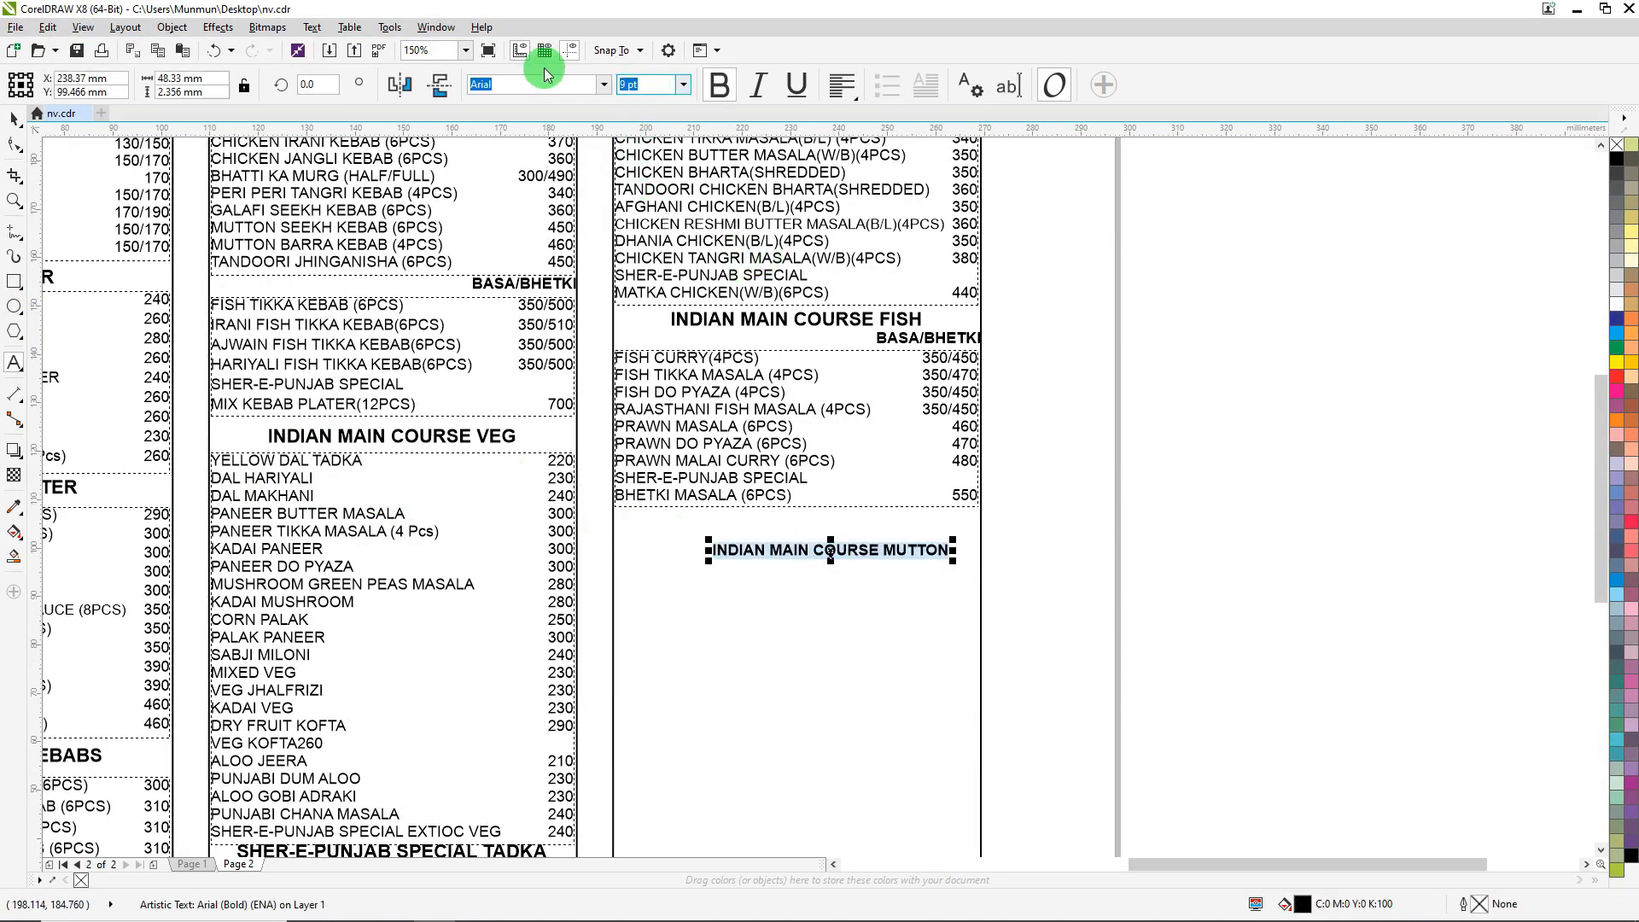
{"action": "type", "text": "13"}
{"action": "key", "text": "Return"}
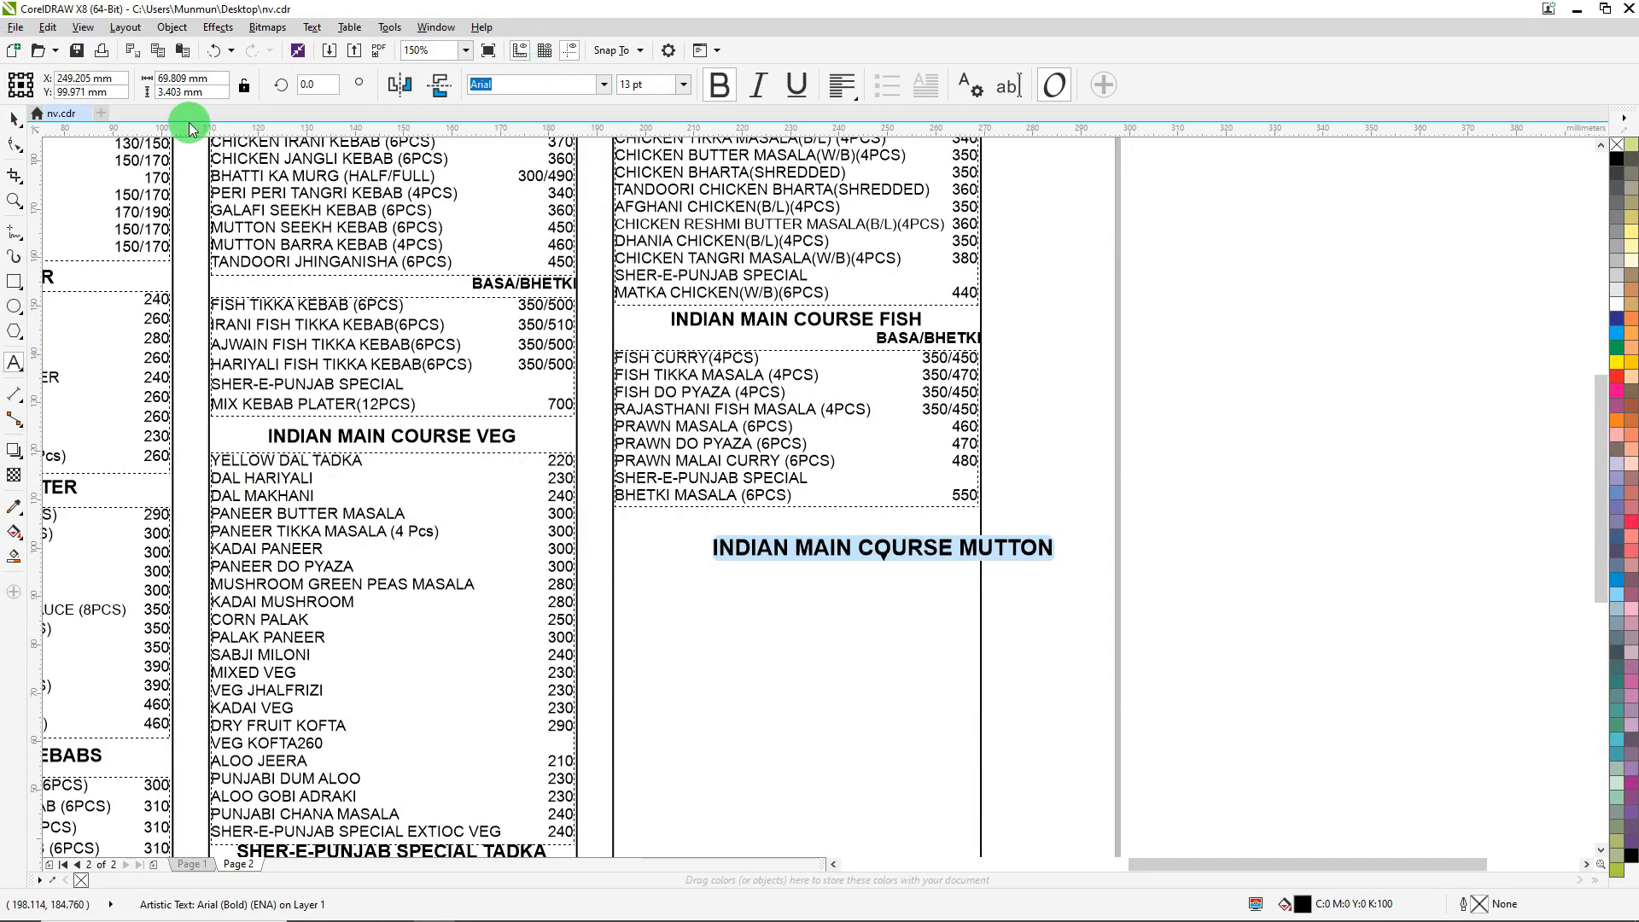
Step: Move the INDIAN MAIN COURSE MUTTON heading directly beneath the fish list and centre it within the third column
{"action": "left_click", "coordinate": [14, 118]}
{"action": "scroll", "coordinate": [770, 535], "scroll_direction": "up", "scroll_amount": 1}
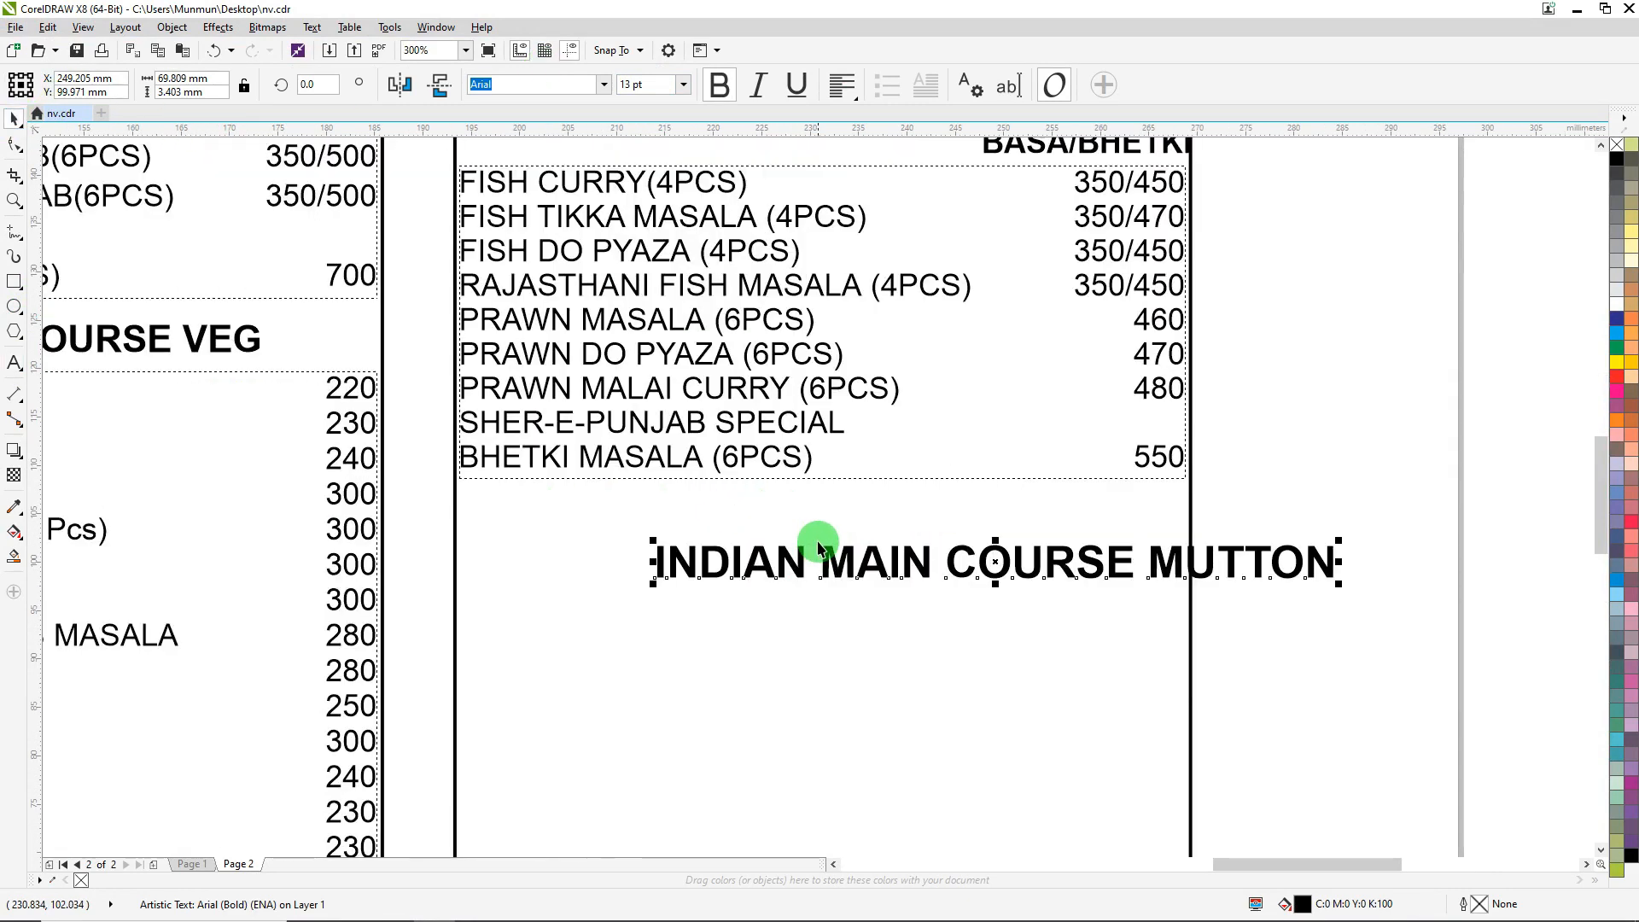
{"action": "left_click_drag", "start_coordinate": [878, 554], "coordinate": [776, 494]}
{"action": "key", "text": "c"}
{"action": "left_click", "coordinate": [1302, 478]}
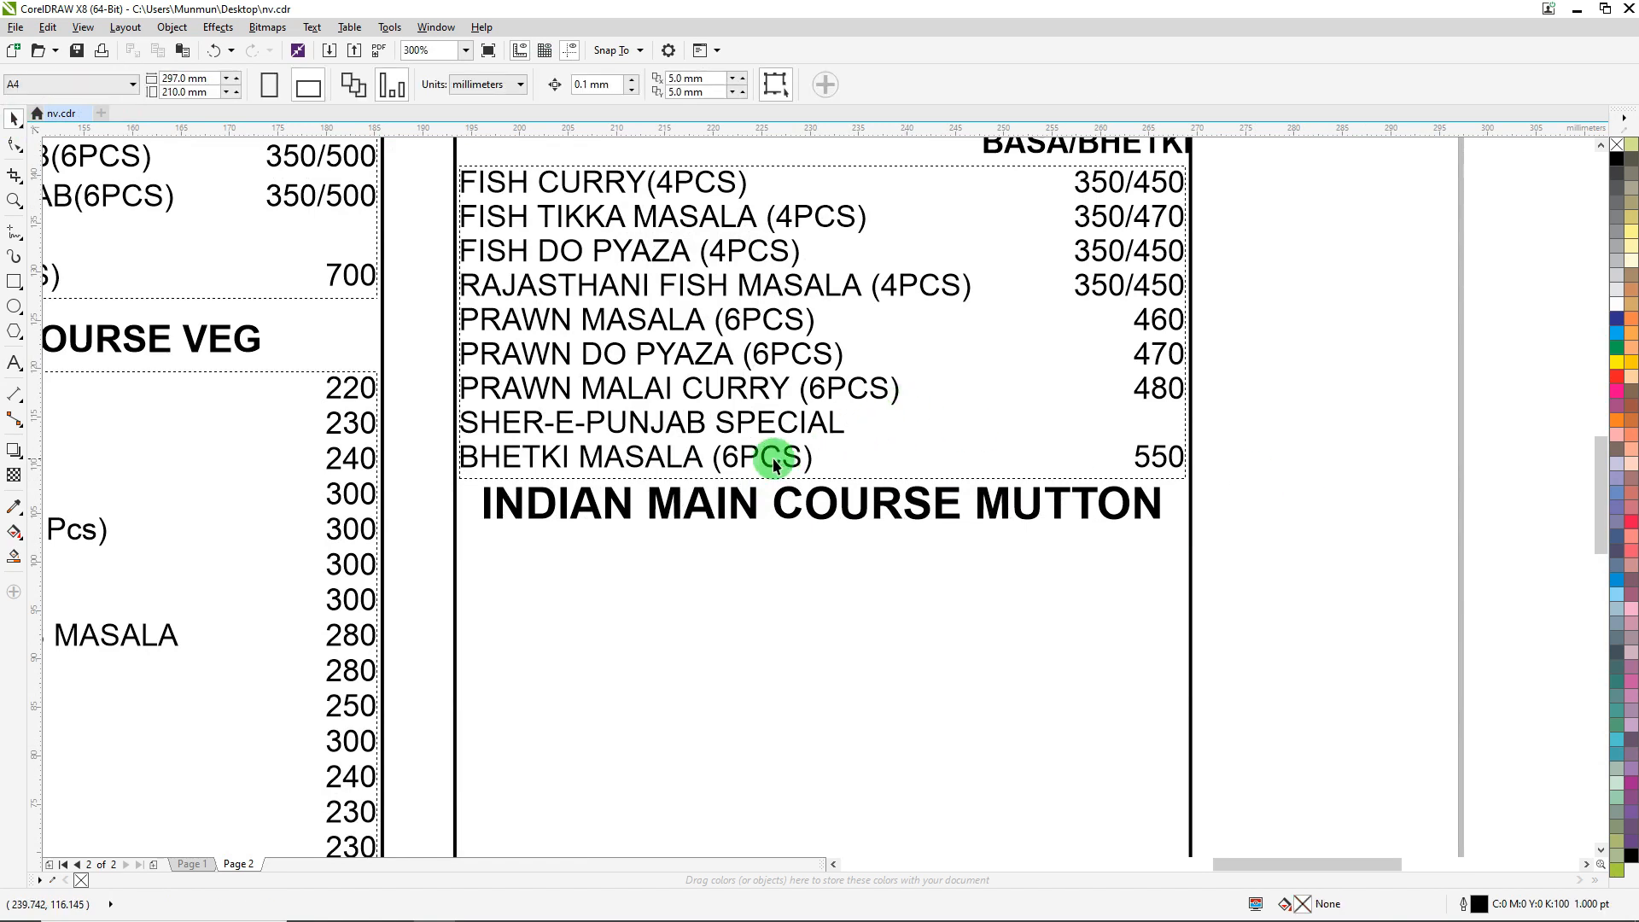
Step: Check the frame width of the existing tandoori non-veg, soup and chicken item lists on page 2
{"action": "scroll", "coordinate": [775, 461], "scroll_direction": "down", "scroll_amount": 3}
{"action": "scroll", "coordinate": [700, 388], "scroll_direction": "up", "scroll_amount": 2}
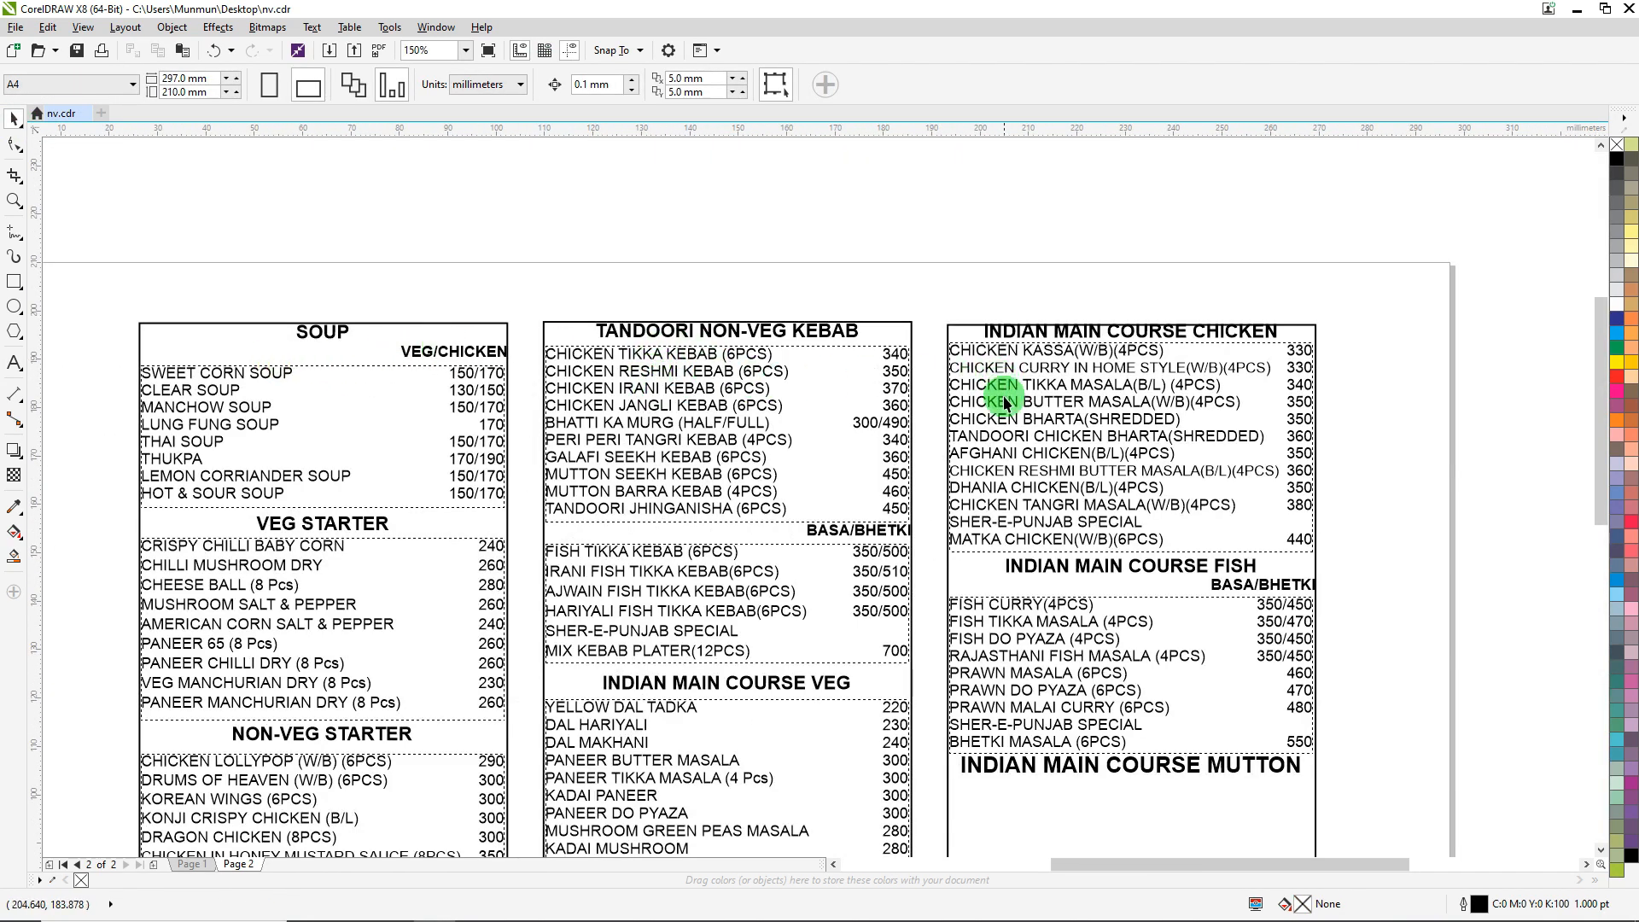
{"action": "left_click", "coordinate": [662, 397]}
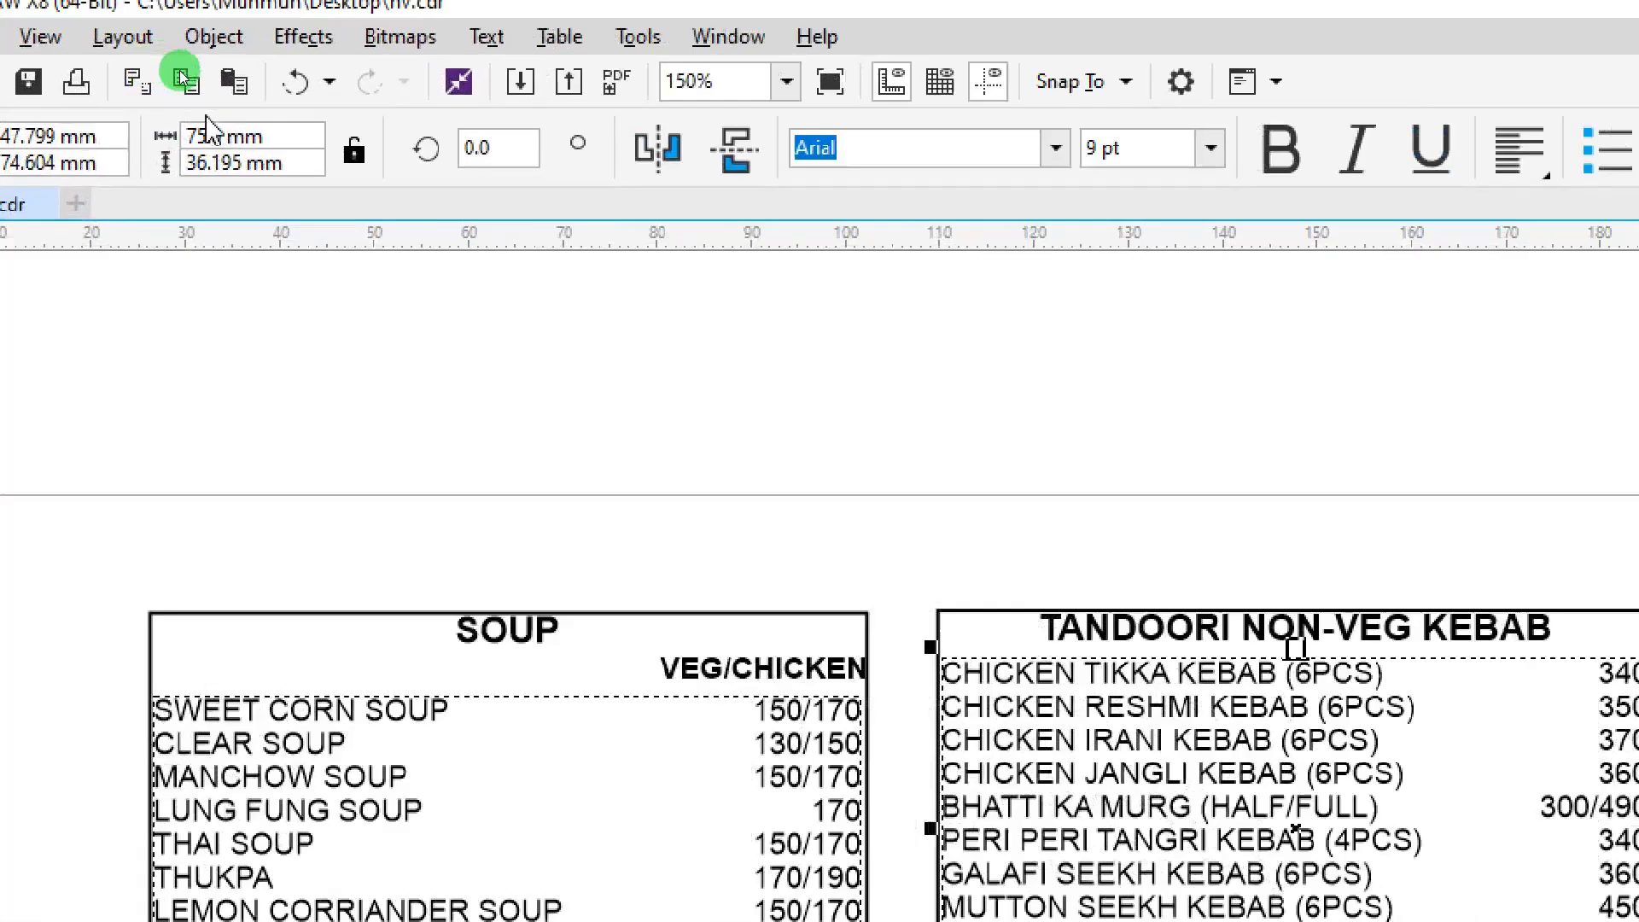
{"action": "left_click_drag", "start_coordinate": [260, 135], "coordinate": [141, 142]}
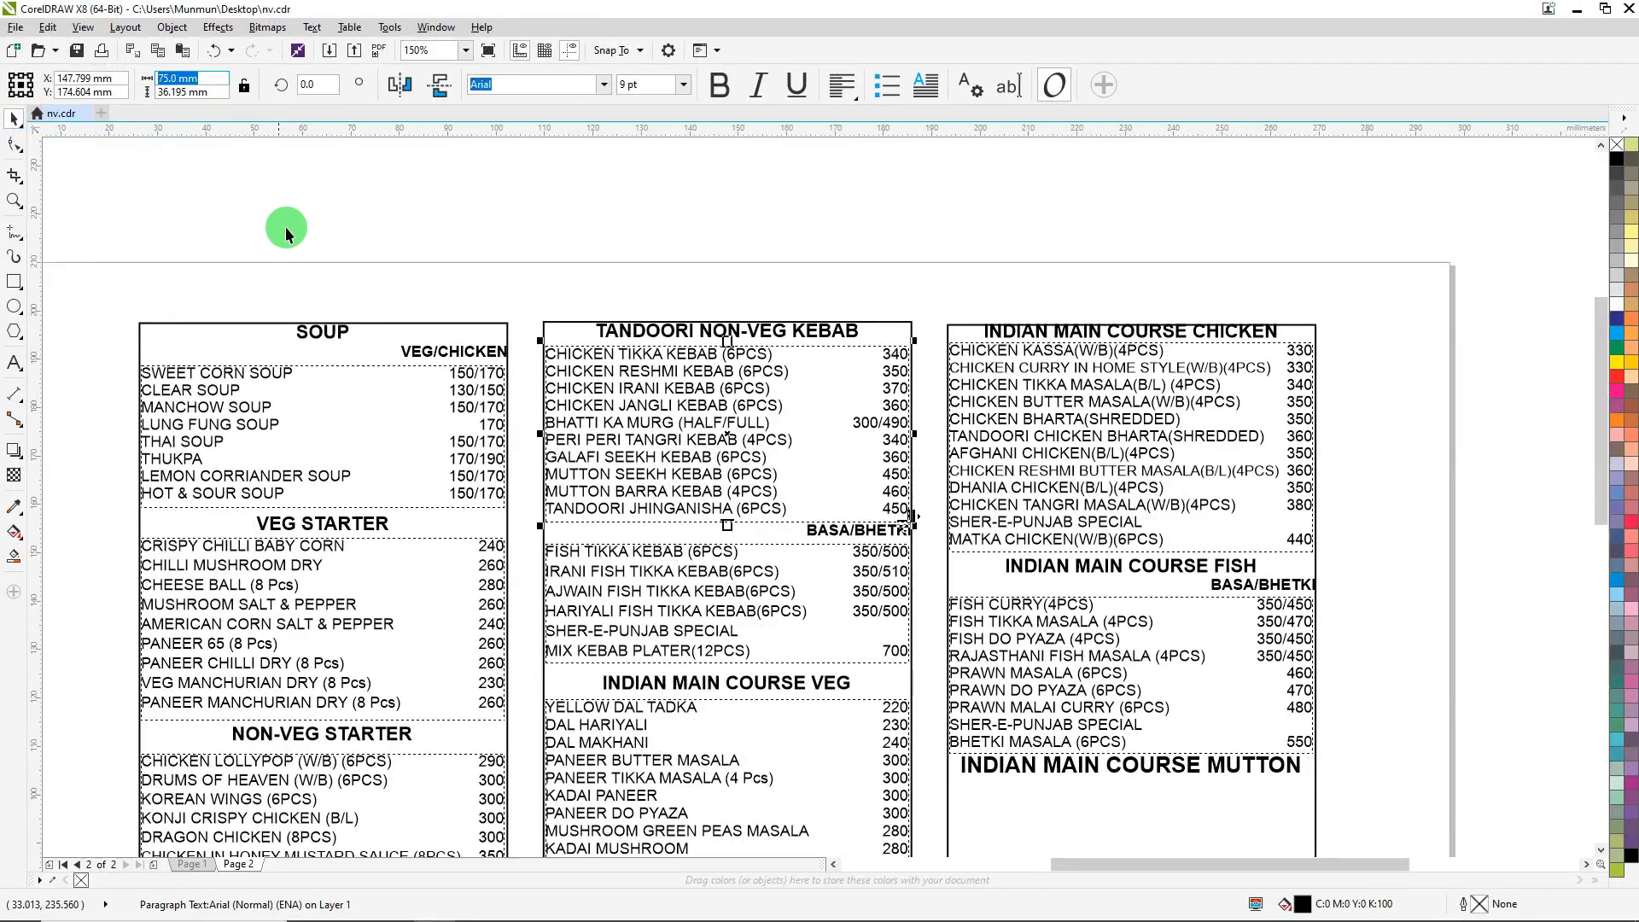
{"action": "left_click", "coordinate": [257, 390]}
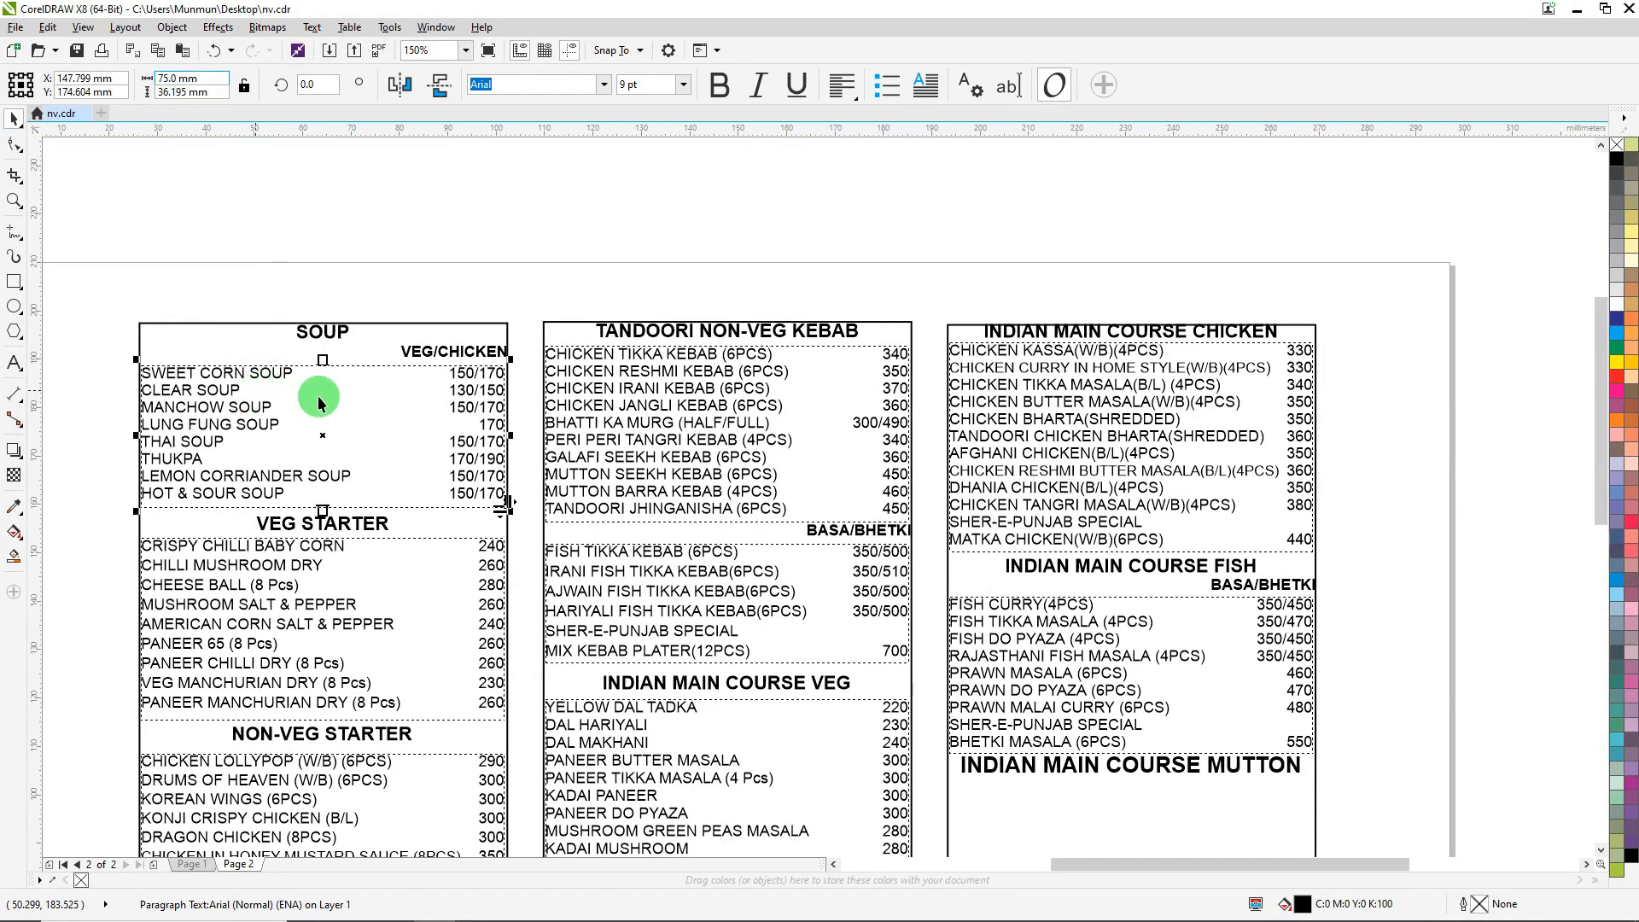
{"action": "left_click", "coordinate": [1010, 413]}
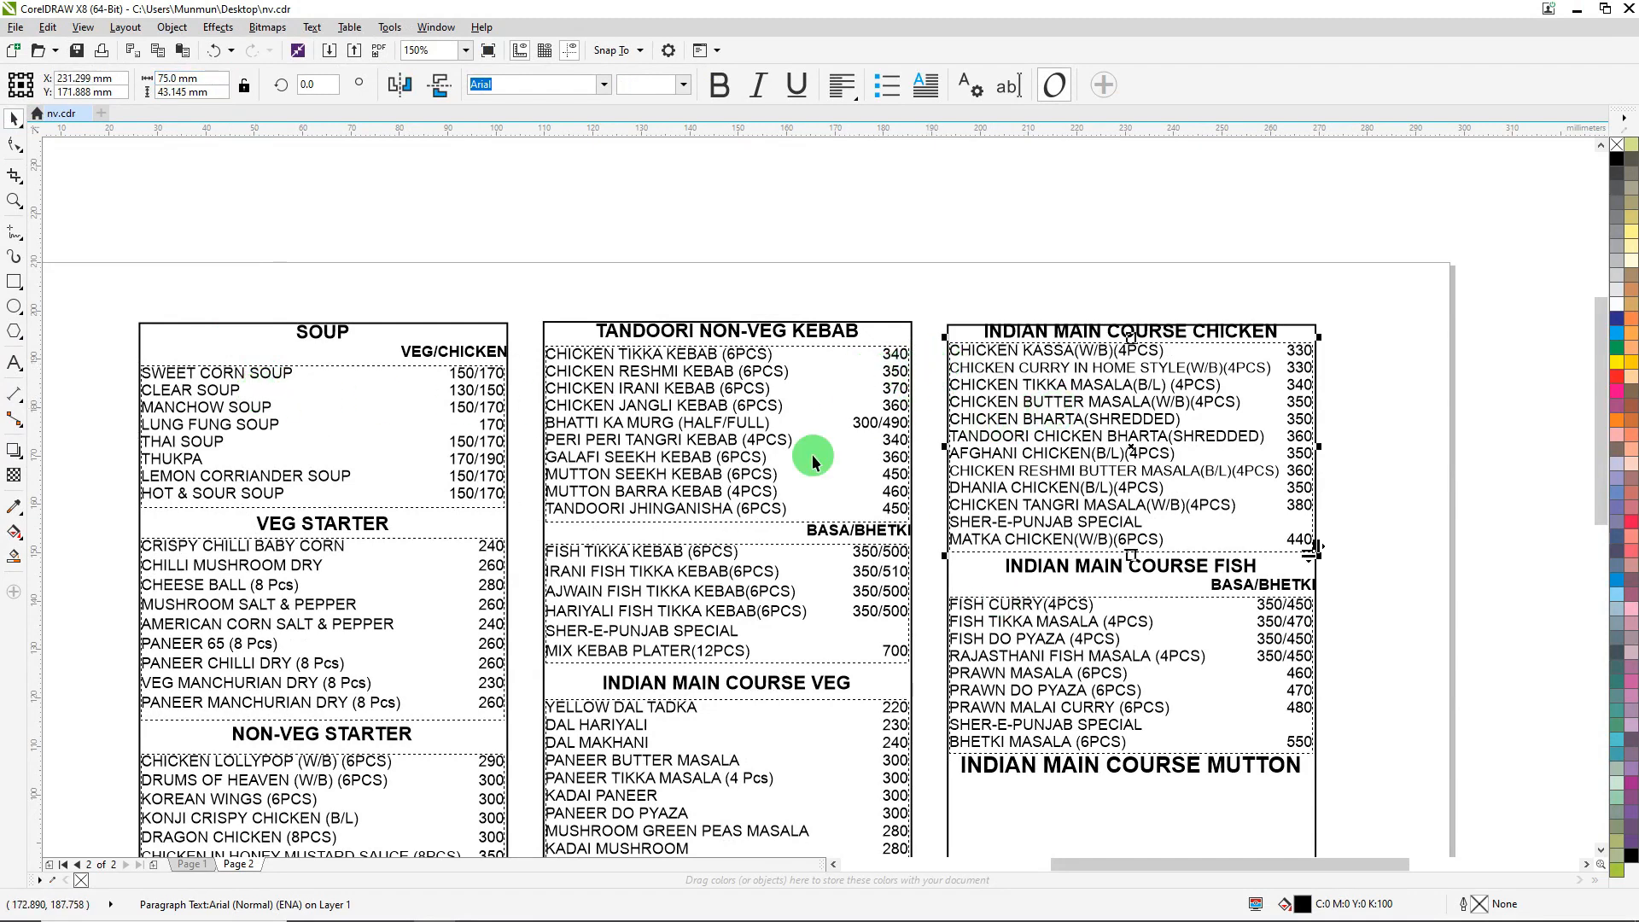
{"action": "scroll", "coordinate": [812, 444], "scroll_direction": "down", "scroll_amount": 2}
{"action": "scroll", "coordinate": [1028, 611], "scroll_direction": "up", "scroll_amount": 2}
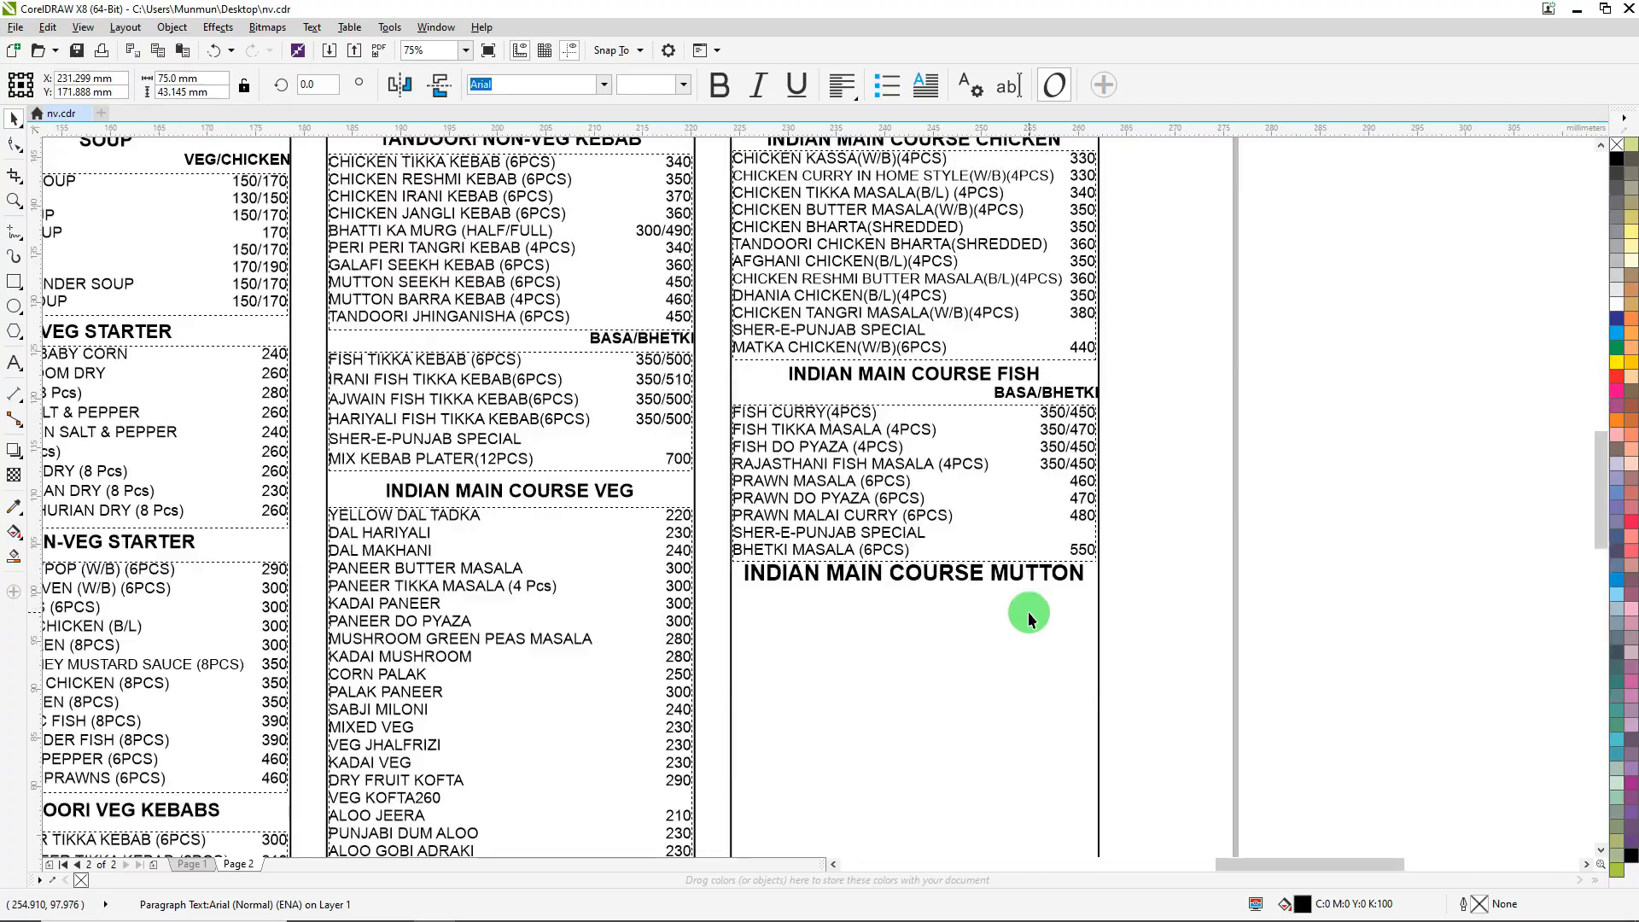
Step: Copy the mutton item and price rows from Word and paste them into a new paragraph text frame beside page 2 in CorelDRAW
{"action": "key", "text": "alt+Tab"}
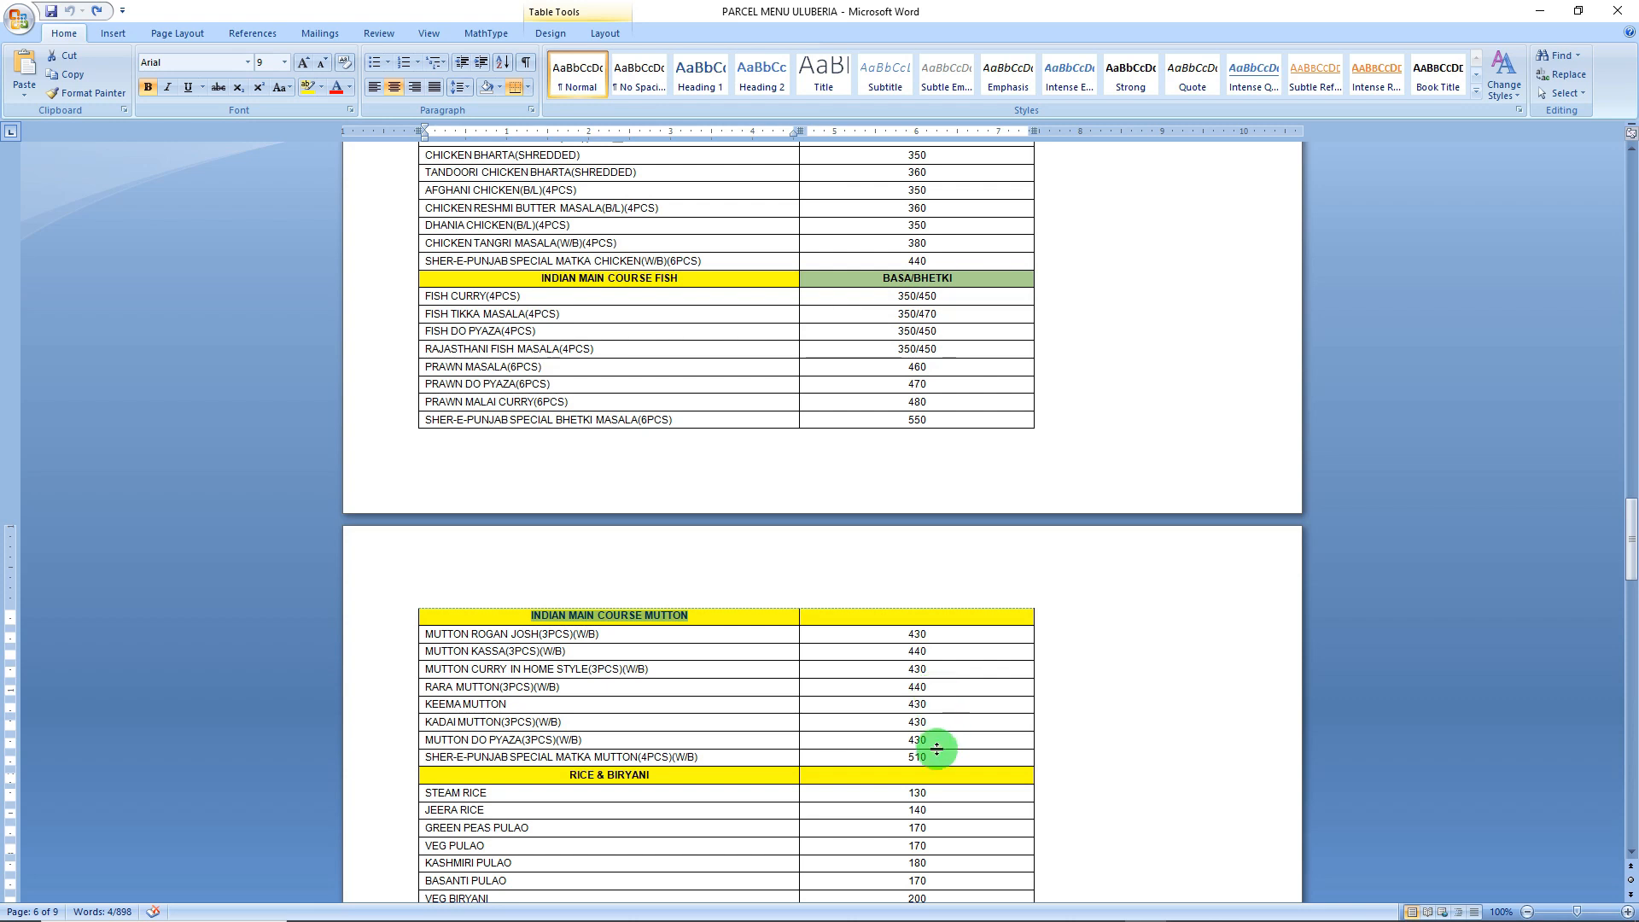
{"action": "left_click_drag", "start_coordinate": [938, 759], "coordinate": [427, 636]}
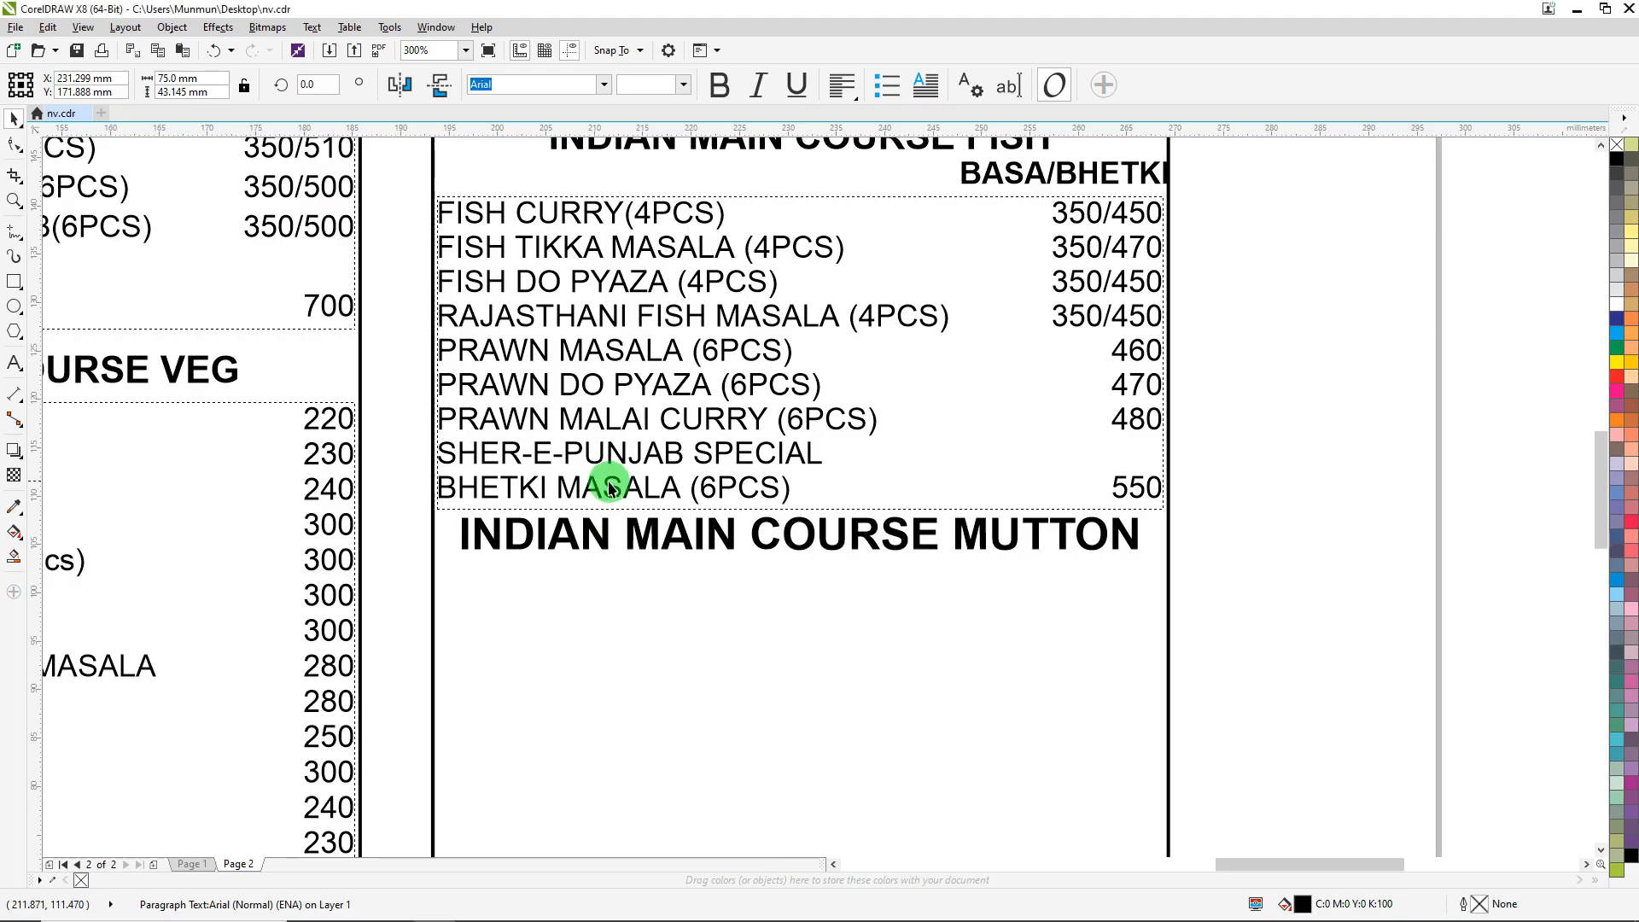
{"action": "scroll", "coordinate": [607, 476], "scroll_direction": "down", "scroll_amount": 6}
{"action": "left_click", "coordinate": [14, 361]}
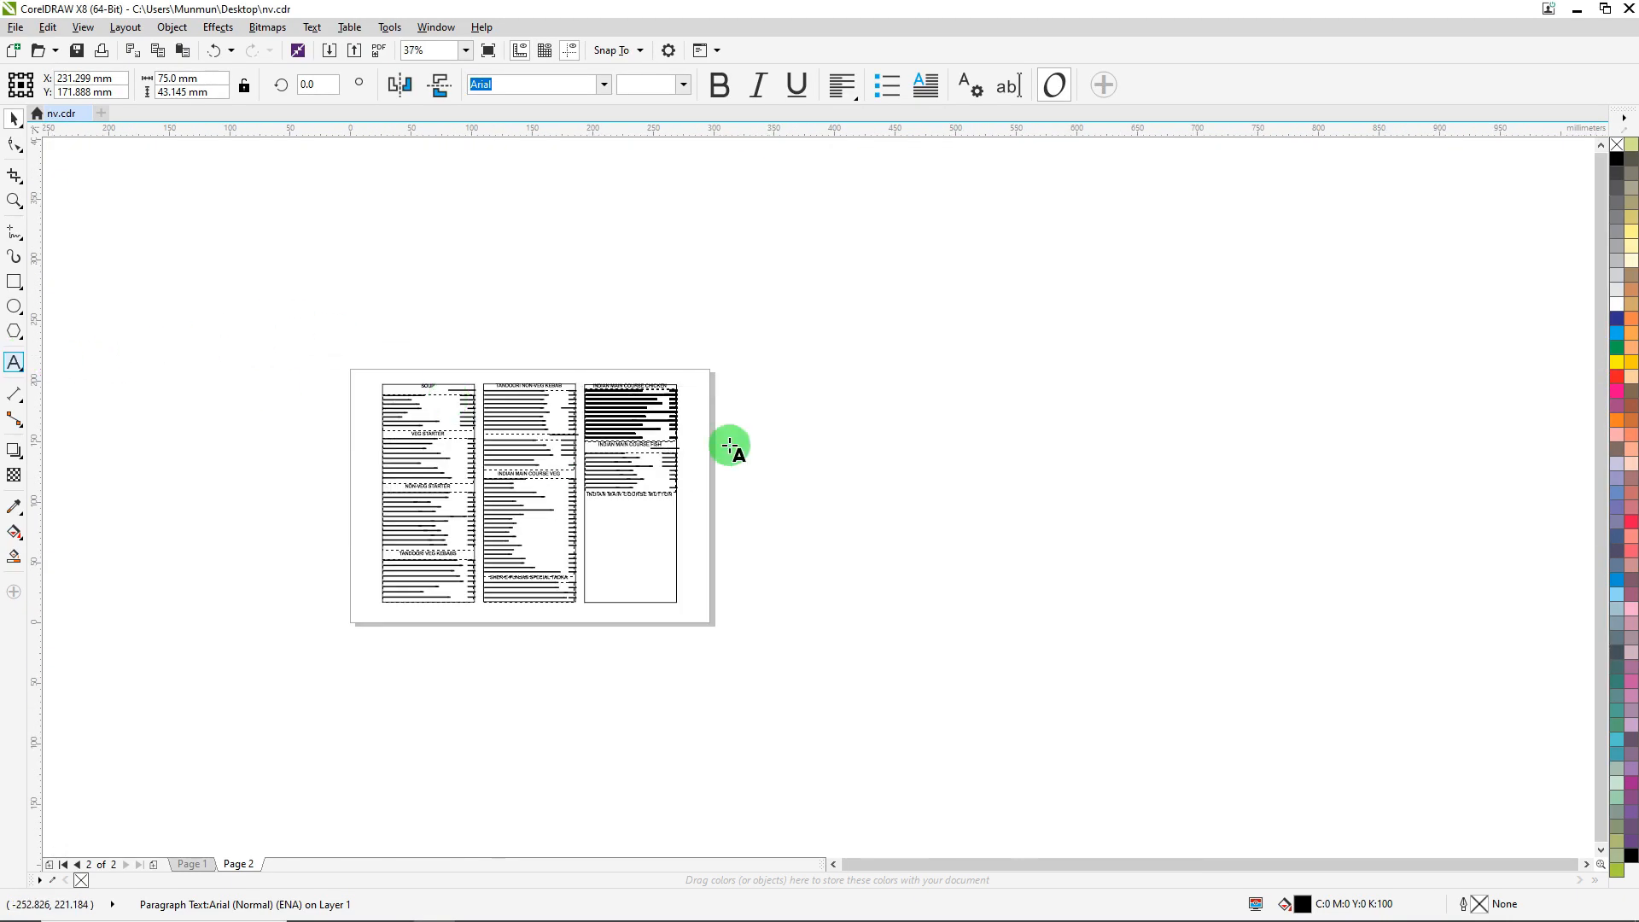
{"action": "left_click_drag", "start_coordinate": [755, 366], "coordinate": [992, 531]}
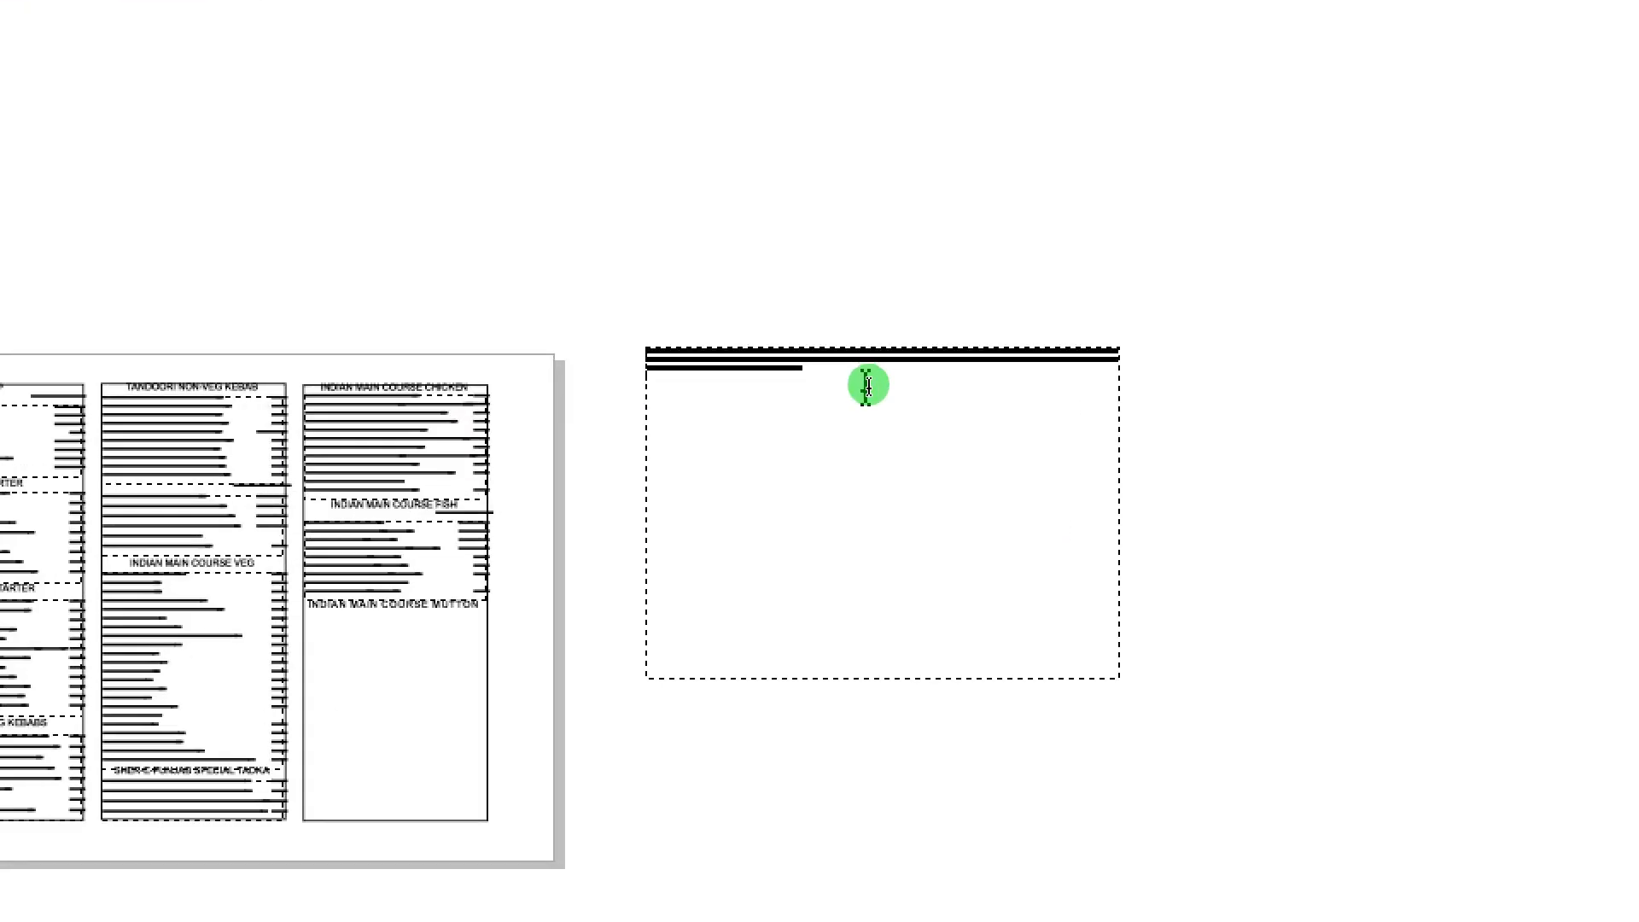
Step: Narrow the pasted mutton text frame to about 99 mm wide
{"action": "scroll", "coordinate": [854, 383], "scroll_direction": "down", "scroll_amount": 1}
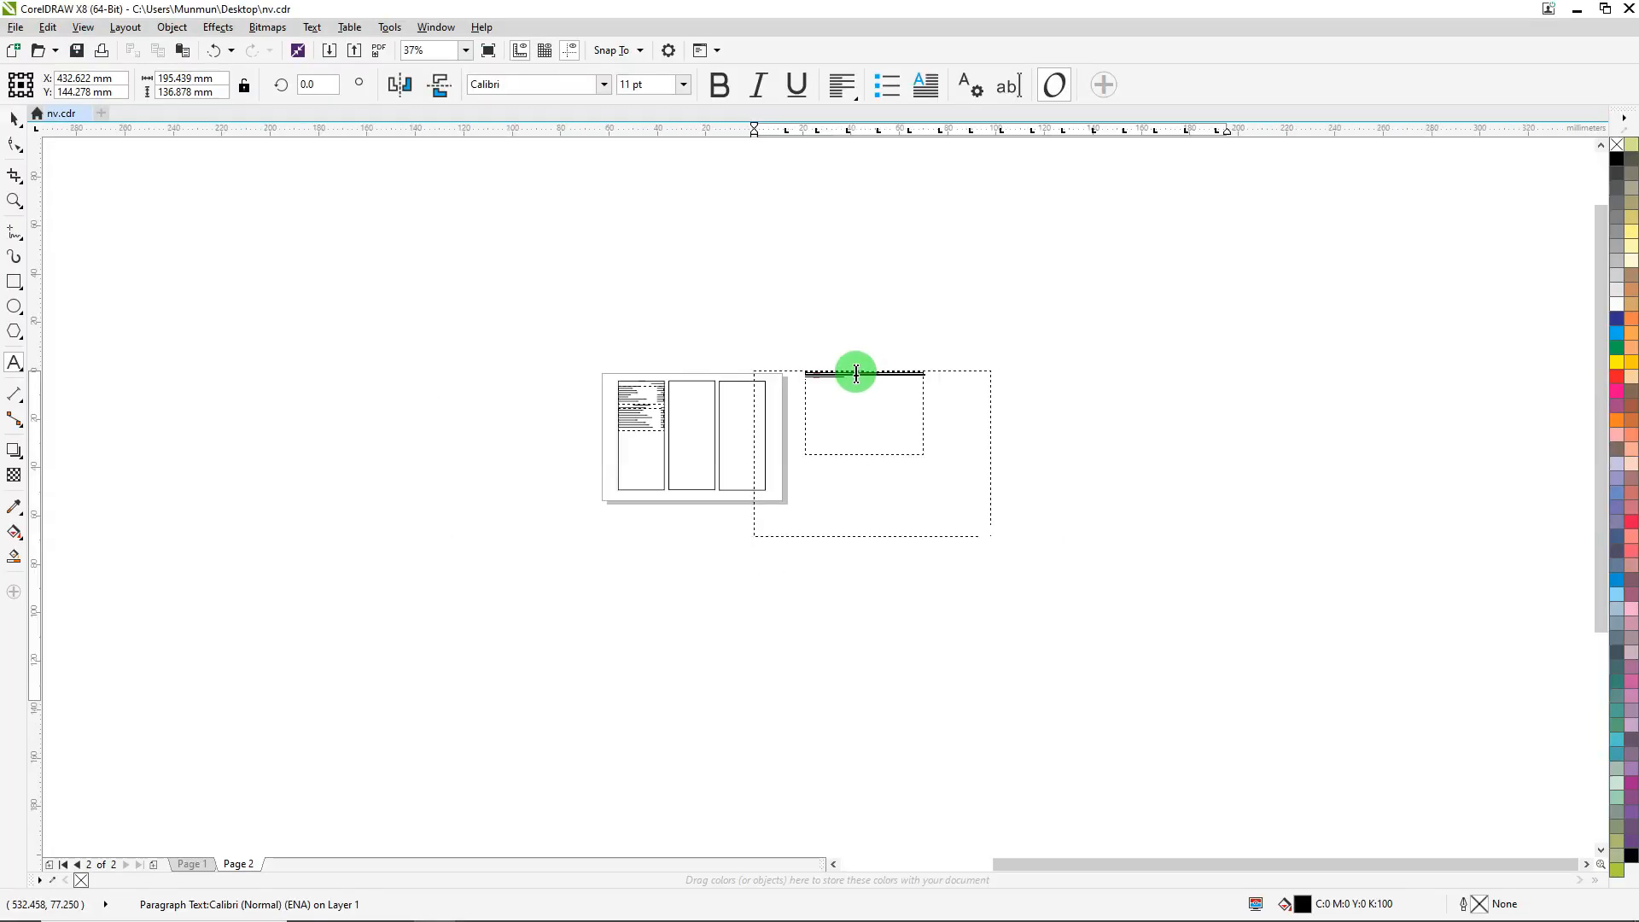
{"action": "scroll", "coordinate": [853, 383], "scroll_direction": "up", "scroll_amount": 3}
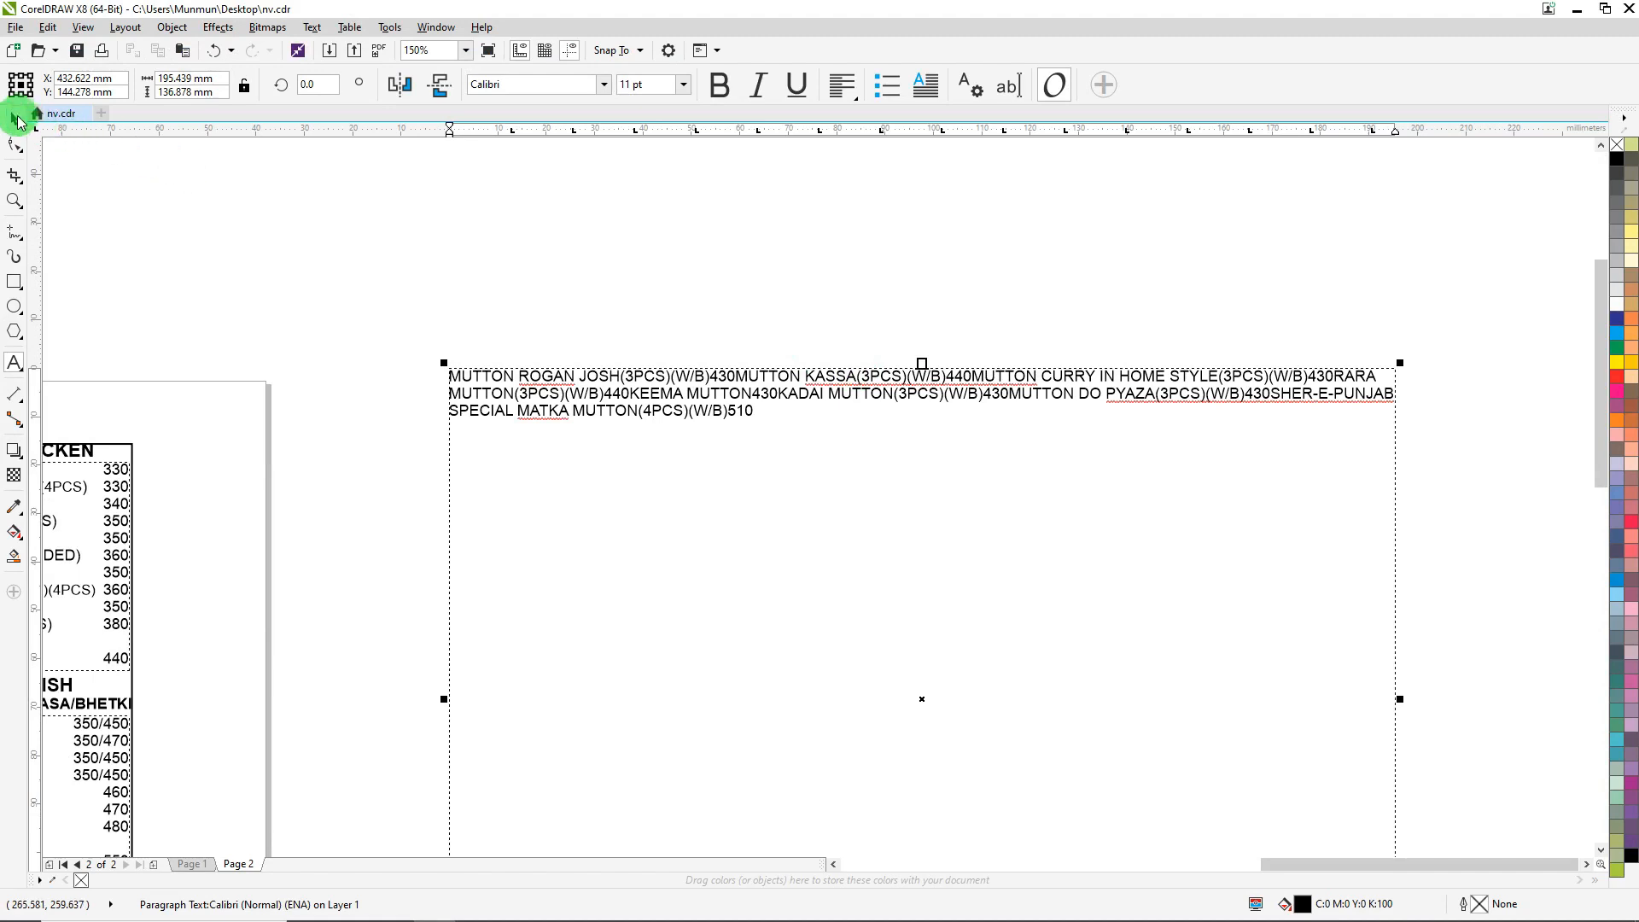
{"action": "left_click", "coordinate": [16, 115]}
{"action": "left_click_drag", "start_coordinate": [1400, 700], "coordinate": [787, 533]}
{"action": "scroll", "coordinate": [595, 403], "scroll_direction": "up", "scroll_amount": 2}
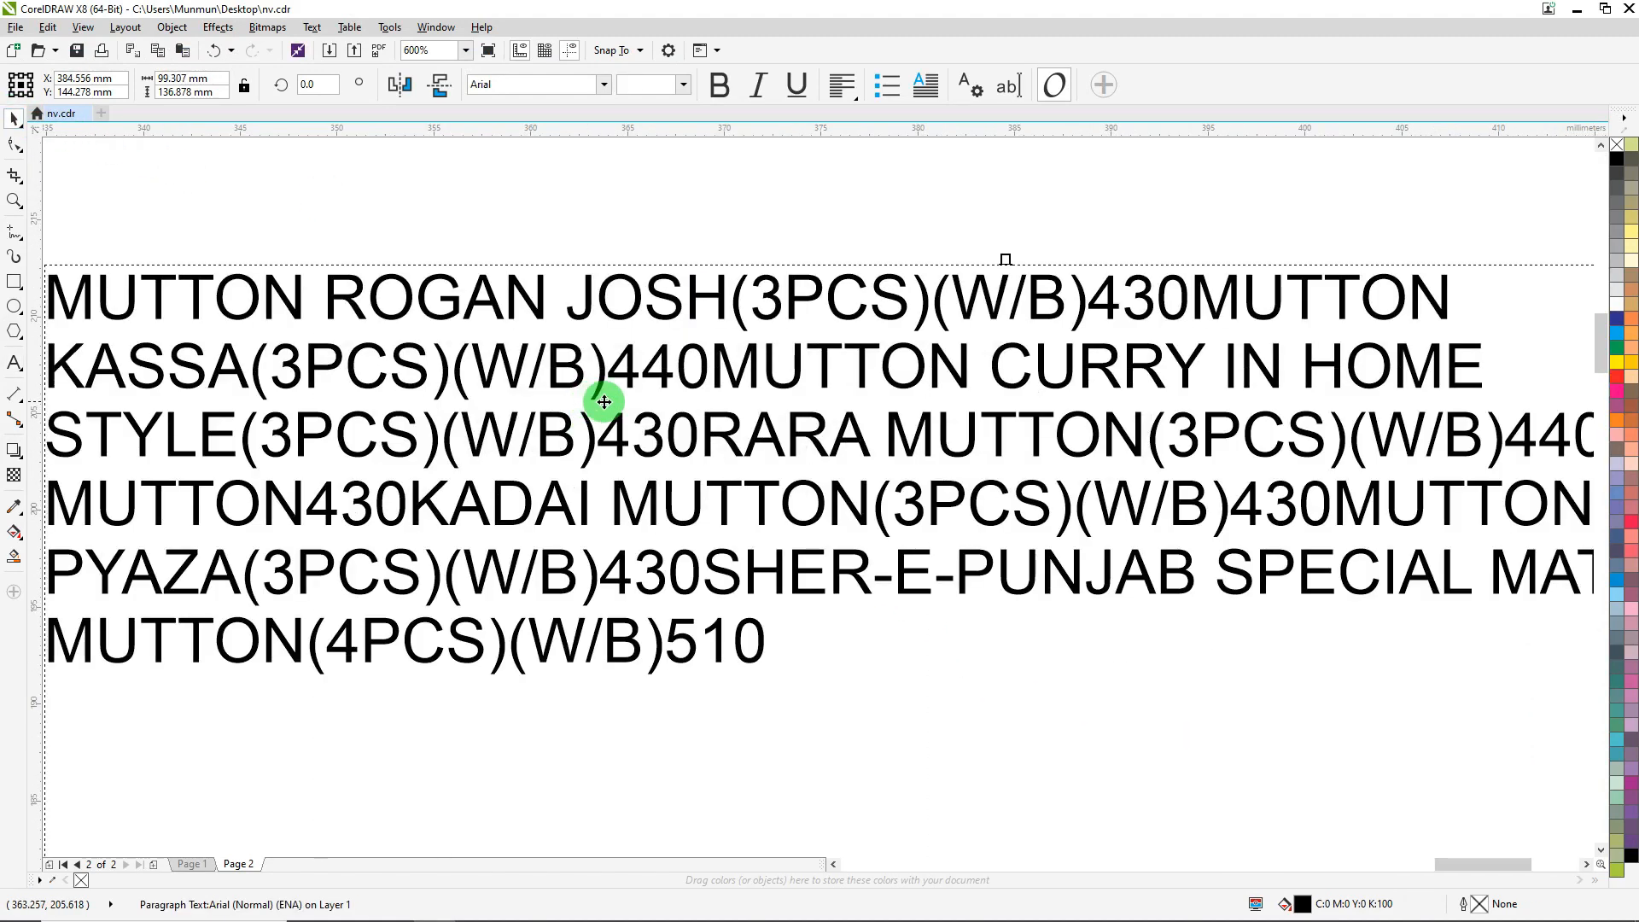
{"action": "scroll", "coordinate": [751, 432], "scroll_direction": "down", "scroll_amount": 1}
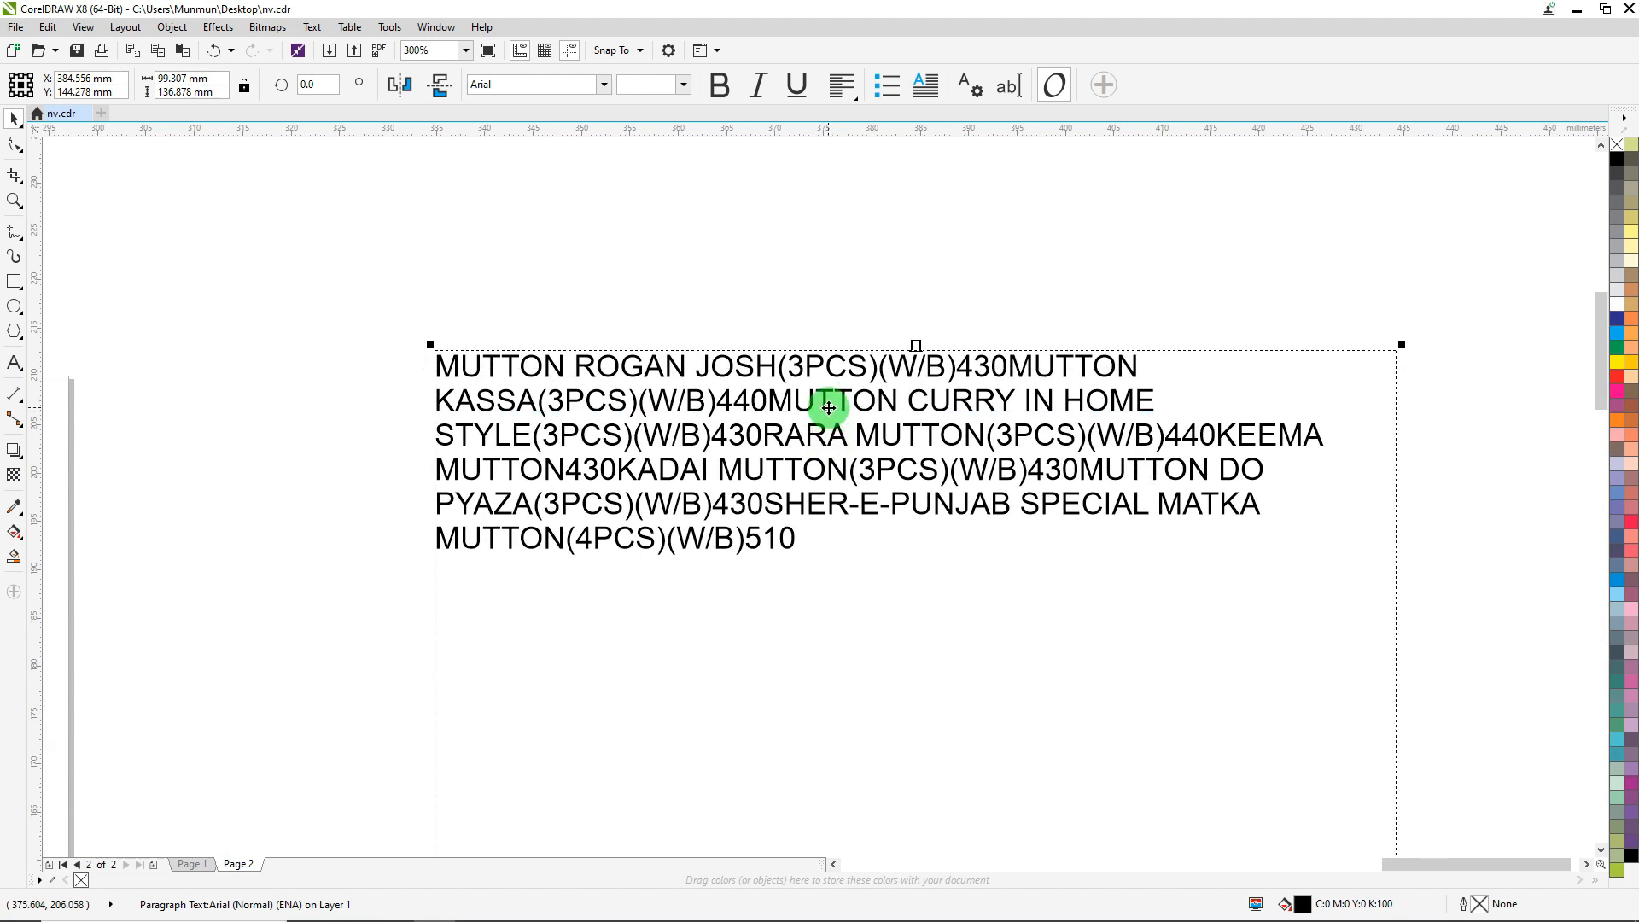
Step: Break the run-on mutton text into separate lines, each holding one dish with its price, ending with SHER-E-PUNJAB SPECIAL MATKA MUTTON
{"action": "left_click", "coordinate": [14, 363]}
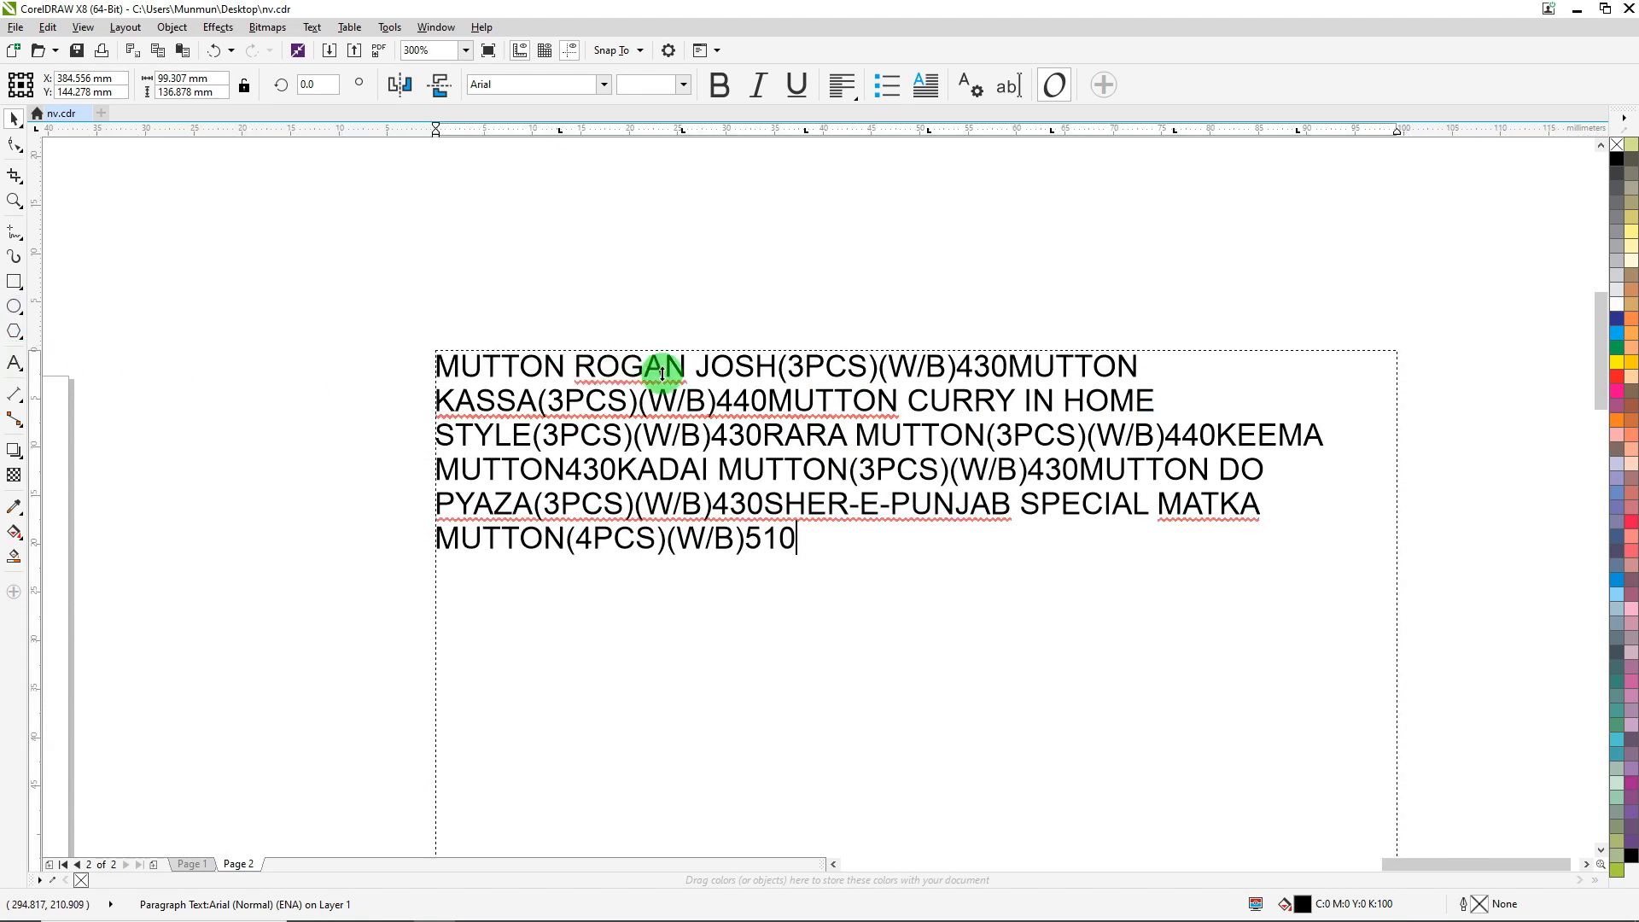
{"action": "left_click", "coordinate": [796, 369]}
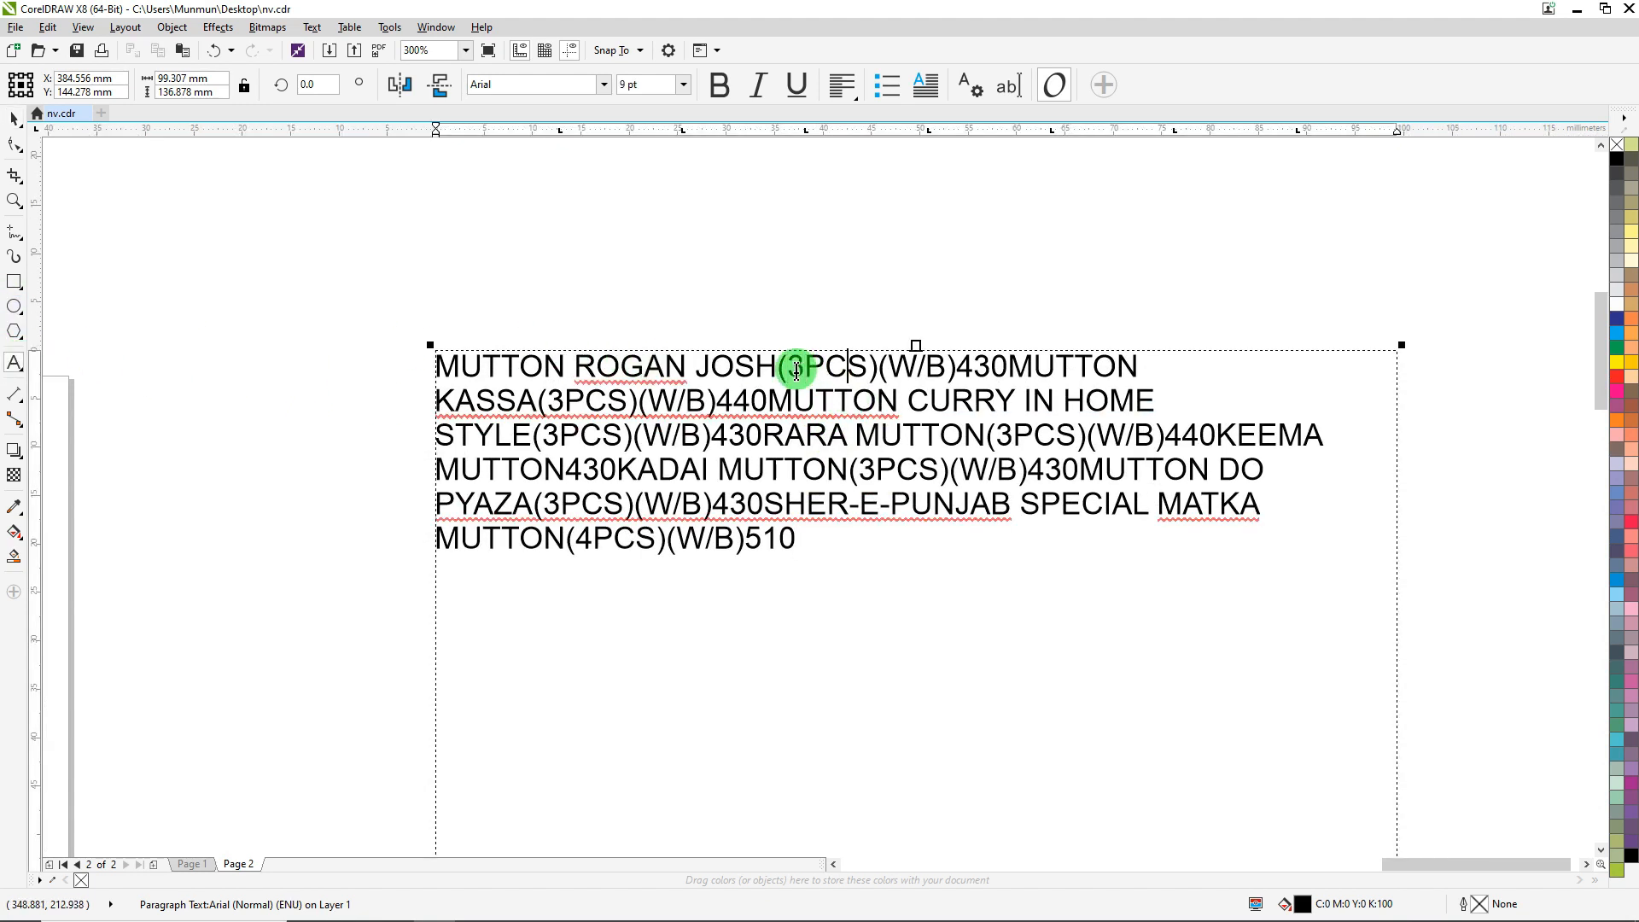
{"action": "key", "text": "Return"}
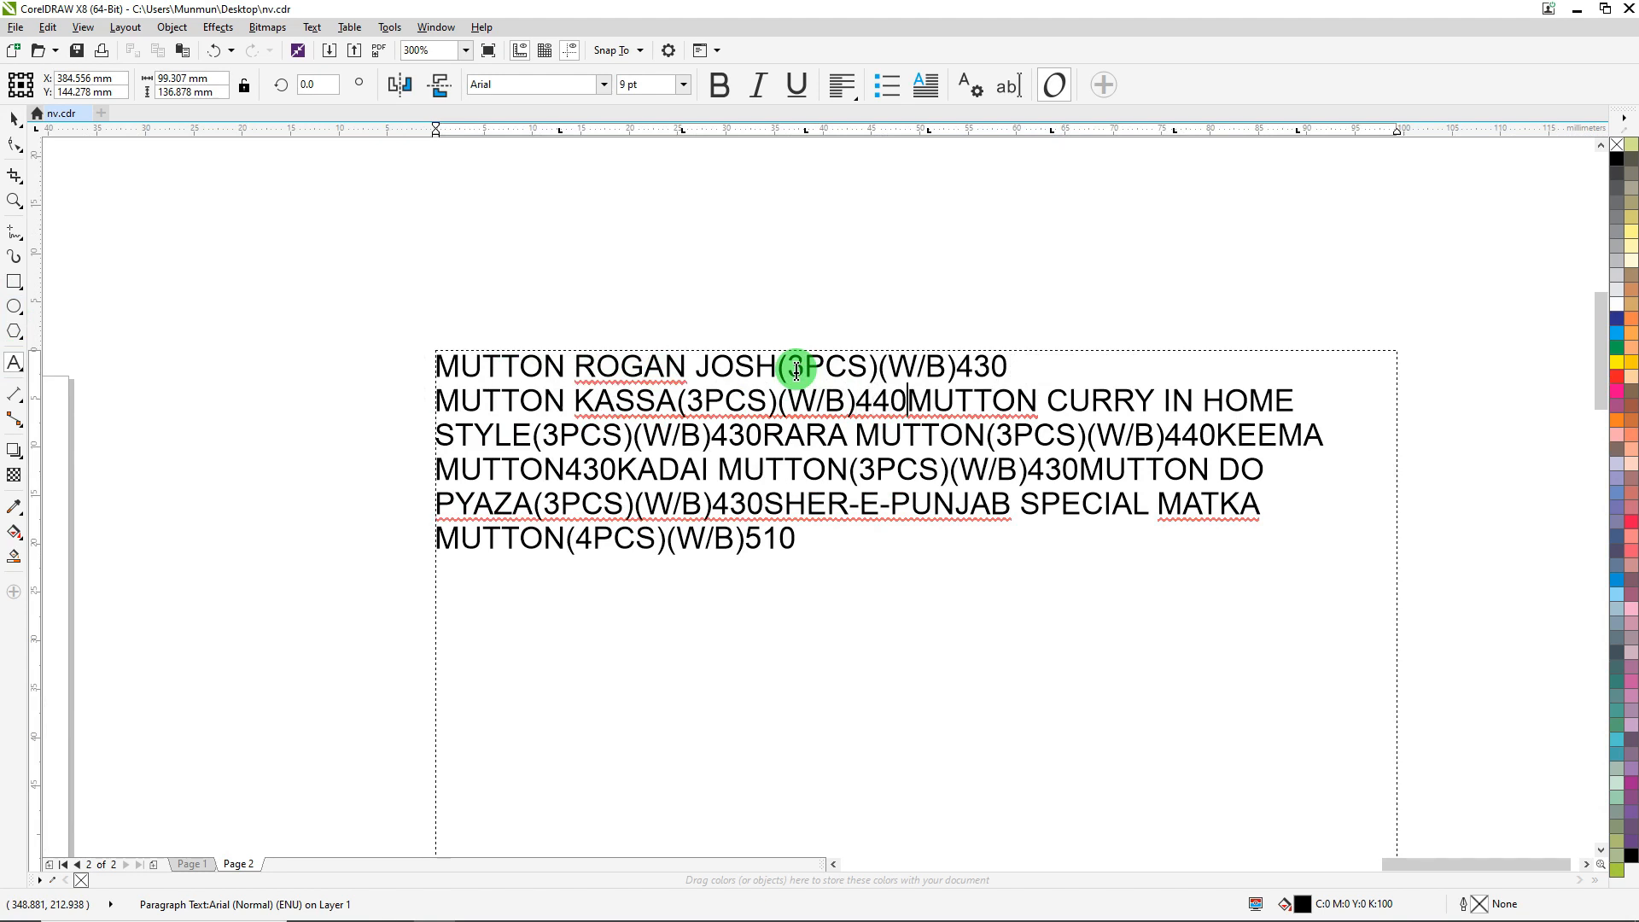
{"action": "key", "text": "Return"}
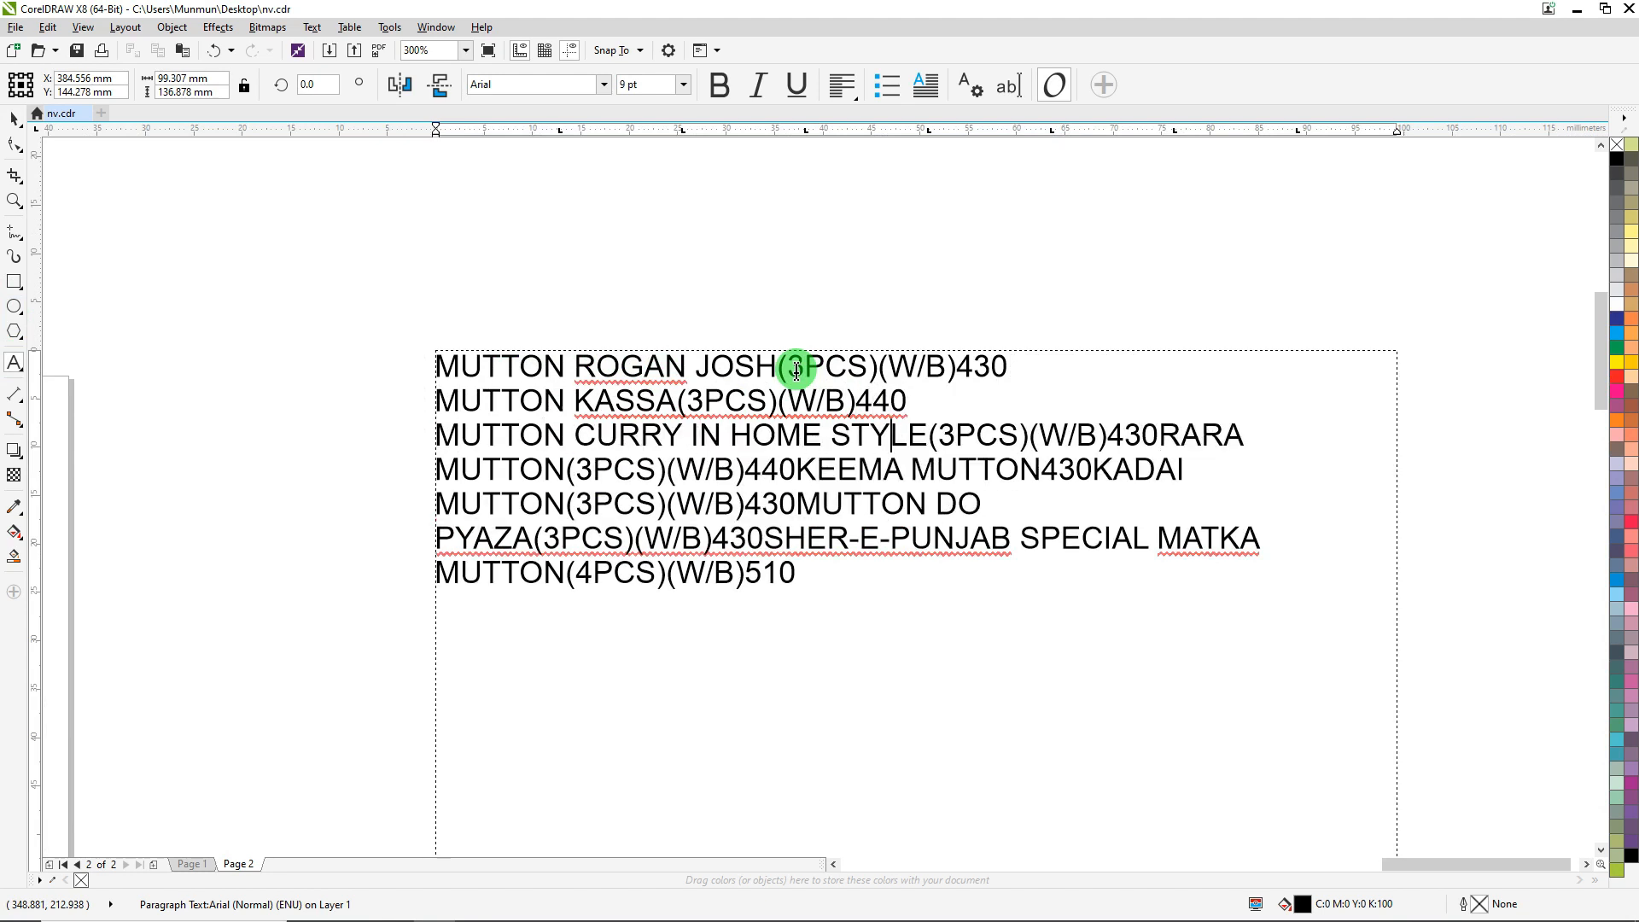
{"action": "key", "text": "Return"}
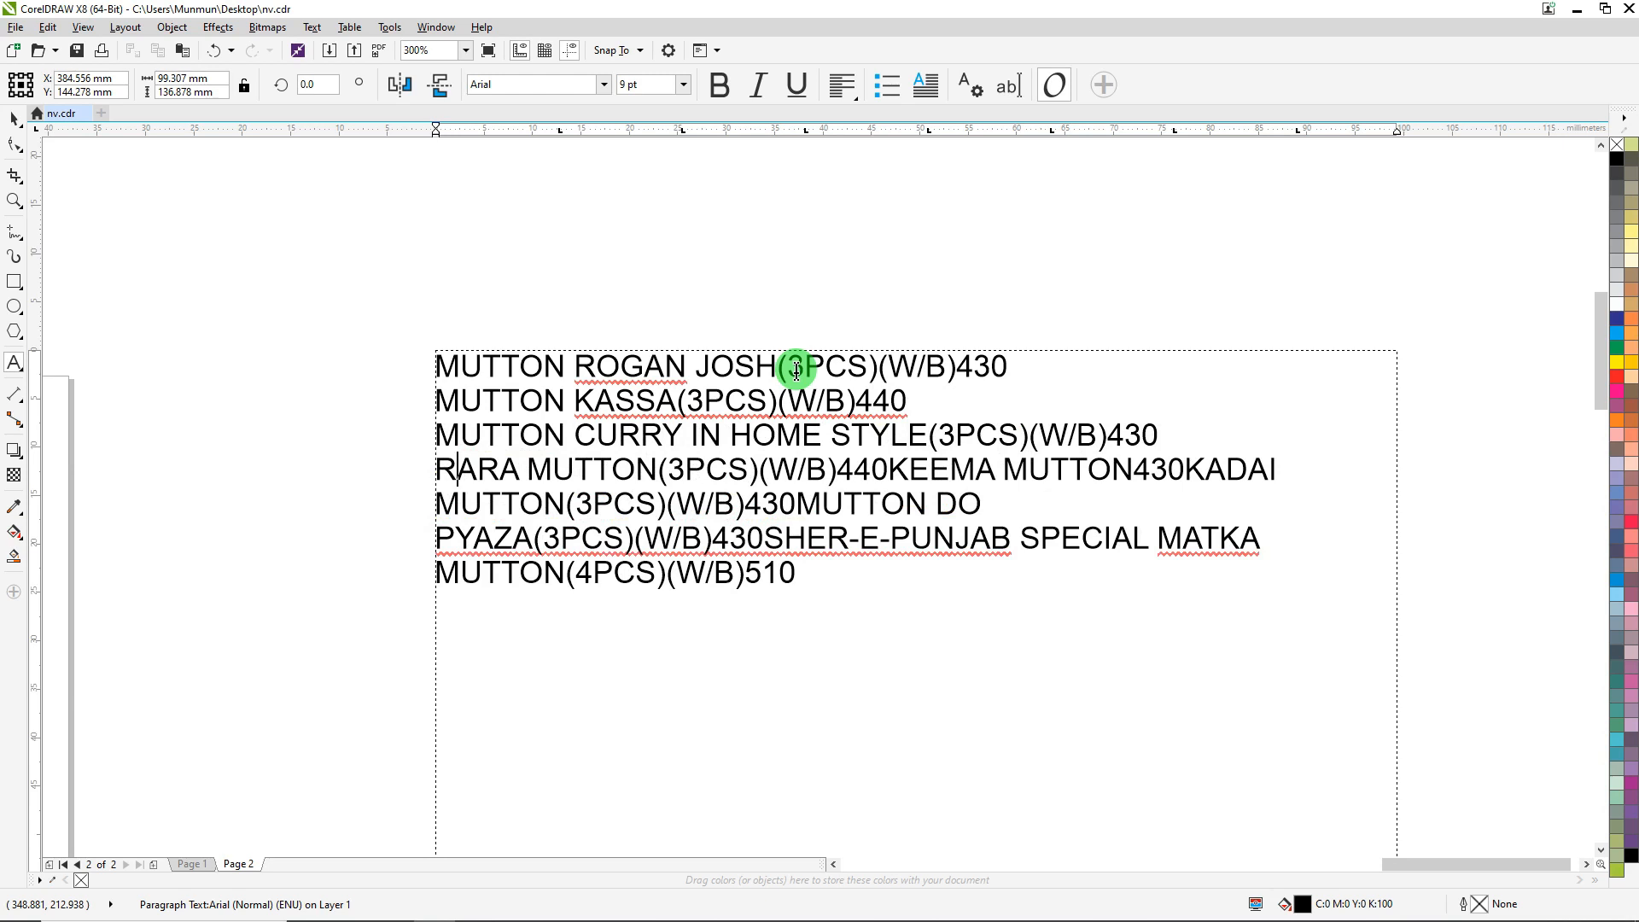
{"action": "key", "text": "Return"}
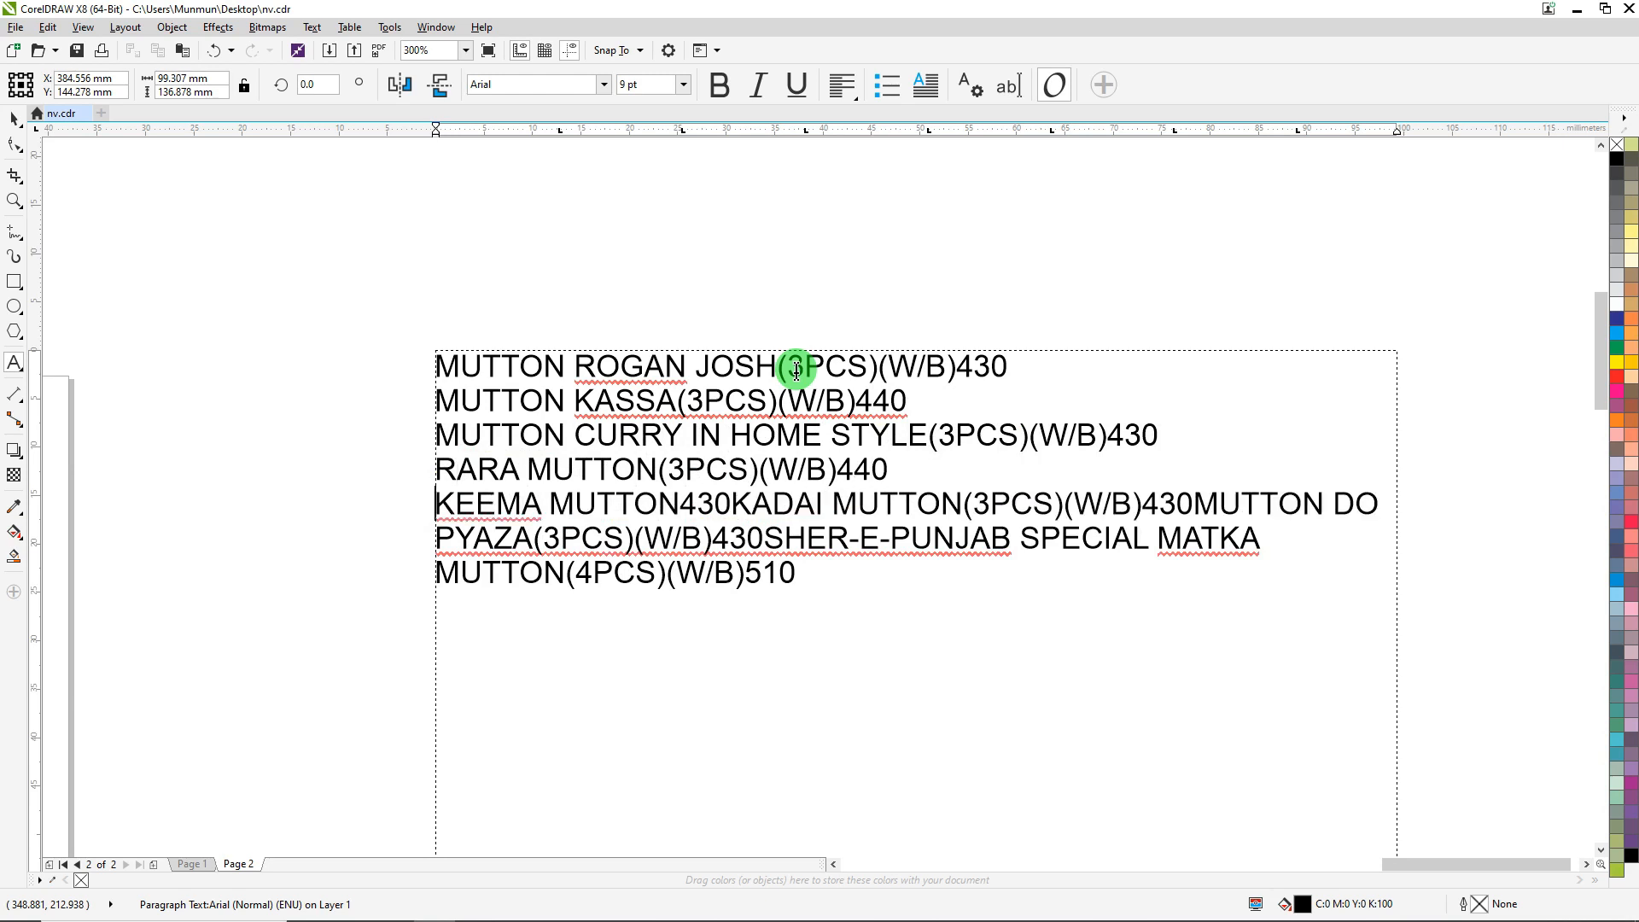
{"action": "key", "text": "Left"}
{"action": "key", "text": "Left"}
{"action": "key", "text": "Return"}
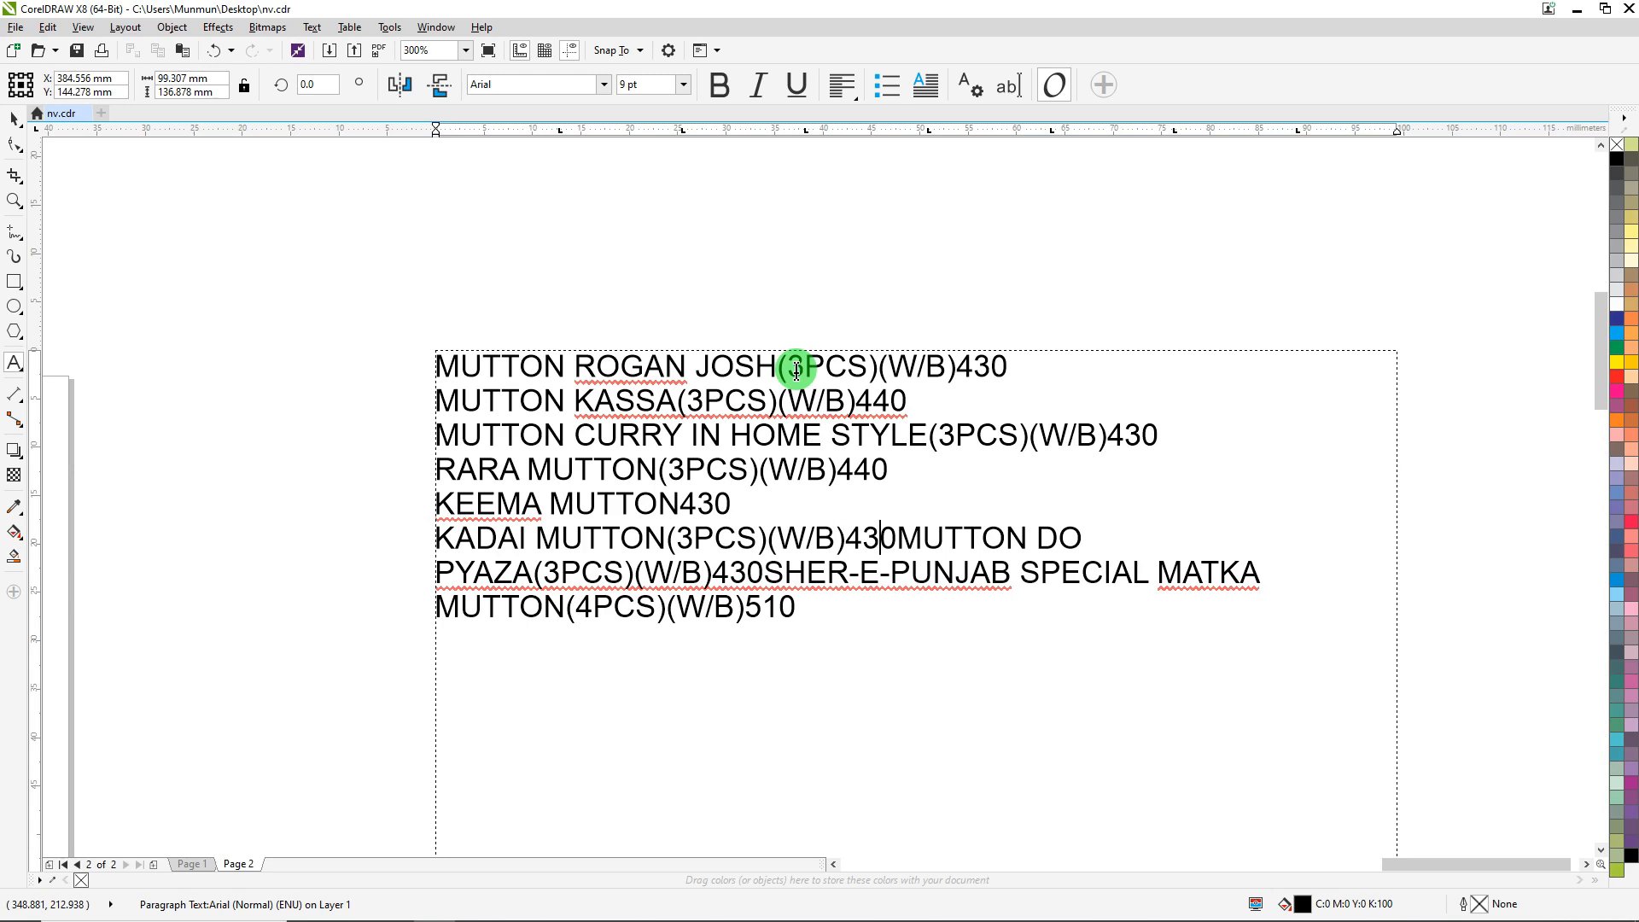
{"action": "key", "text": "Return"}
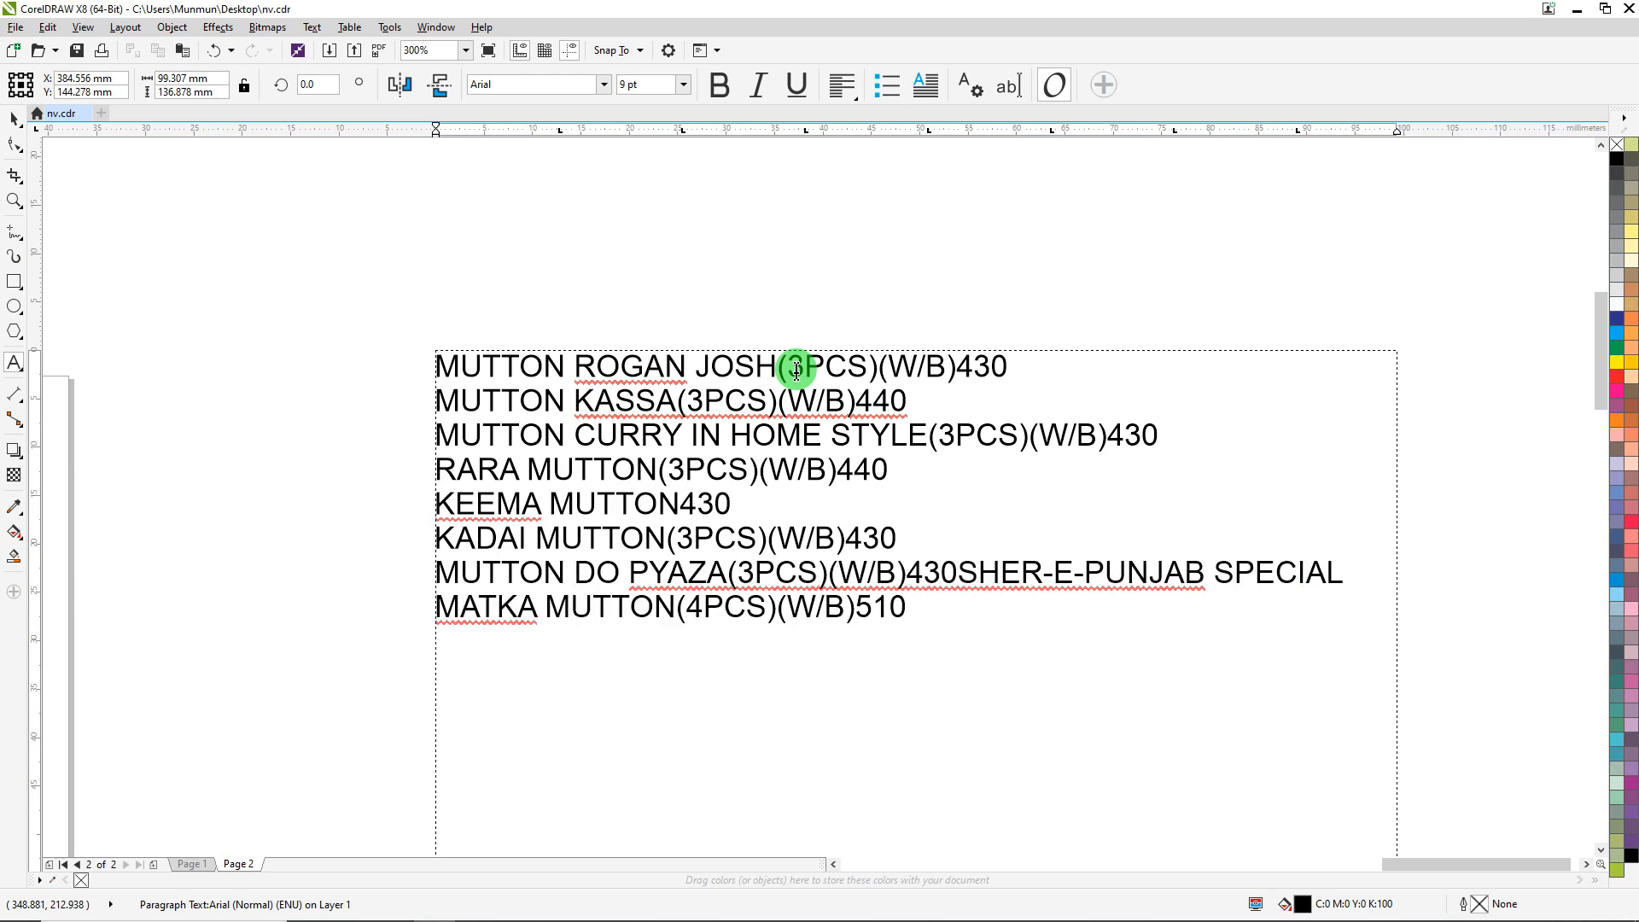
{"action": "key", "text": "Return"}
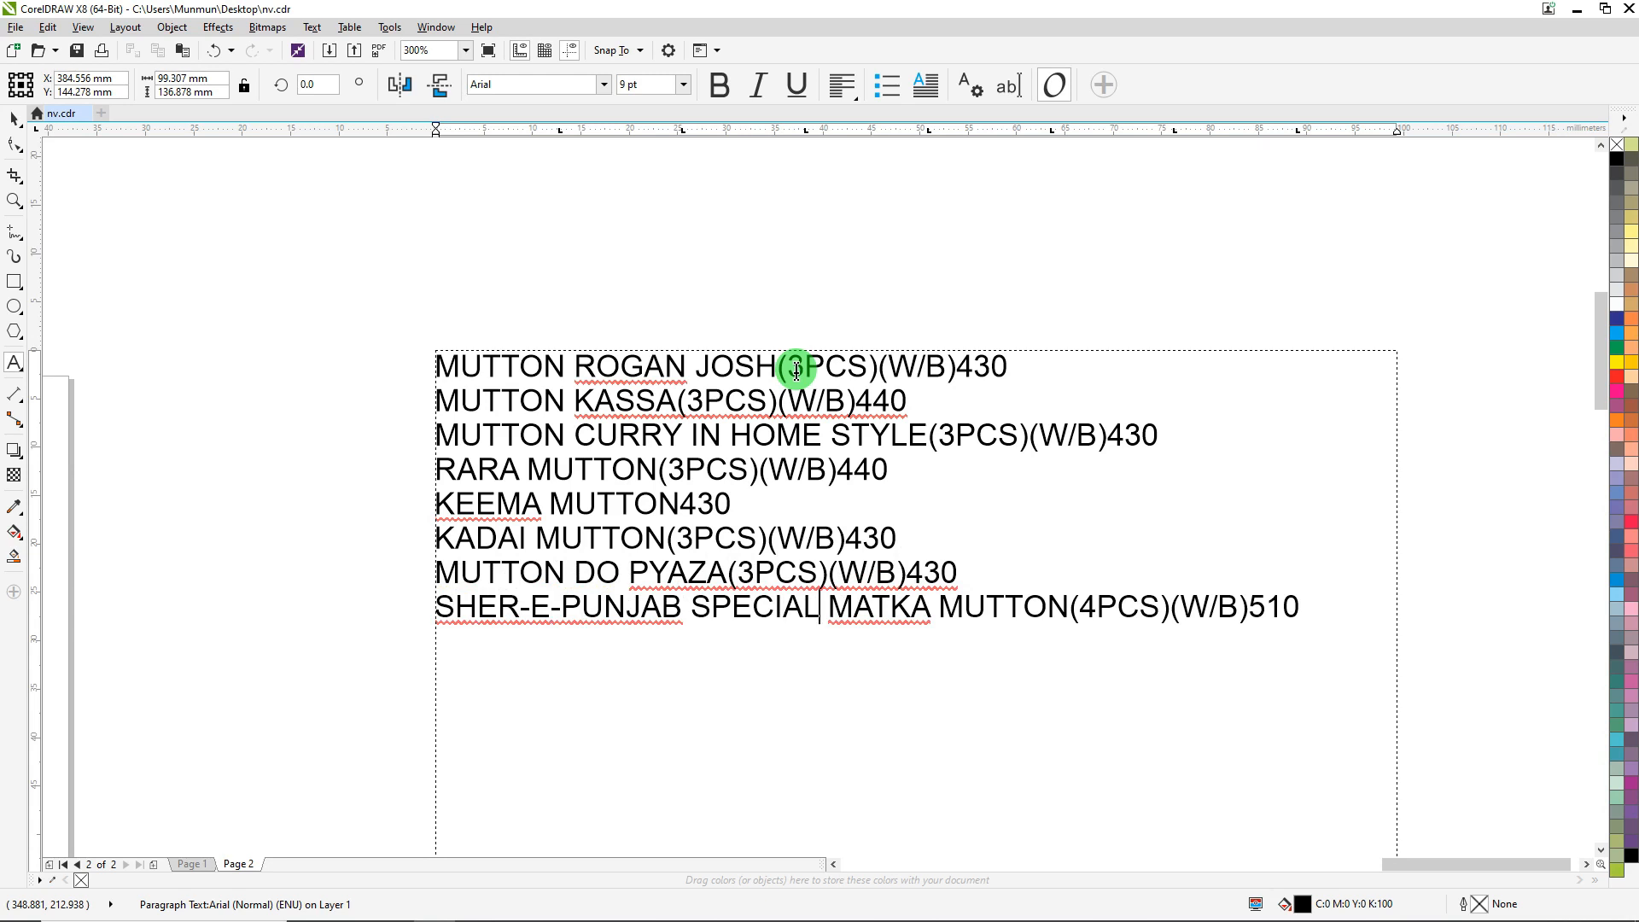
Step: Check the font size of the mutton list and of the INDIAN MAIN COURSE CHICKEN and TANDOORI NON-VEG KEBAB headings
{"action": "key", "text": "ctrl+a"}
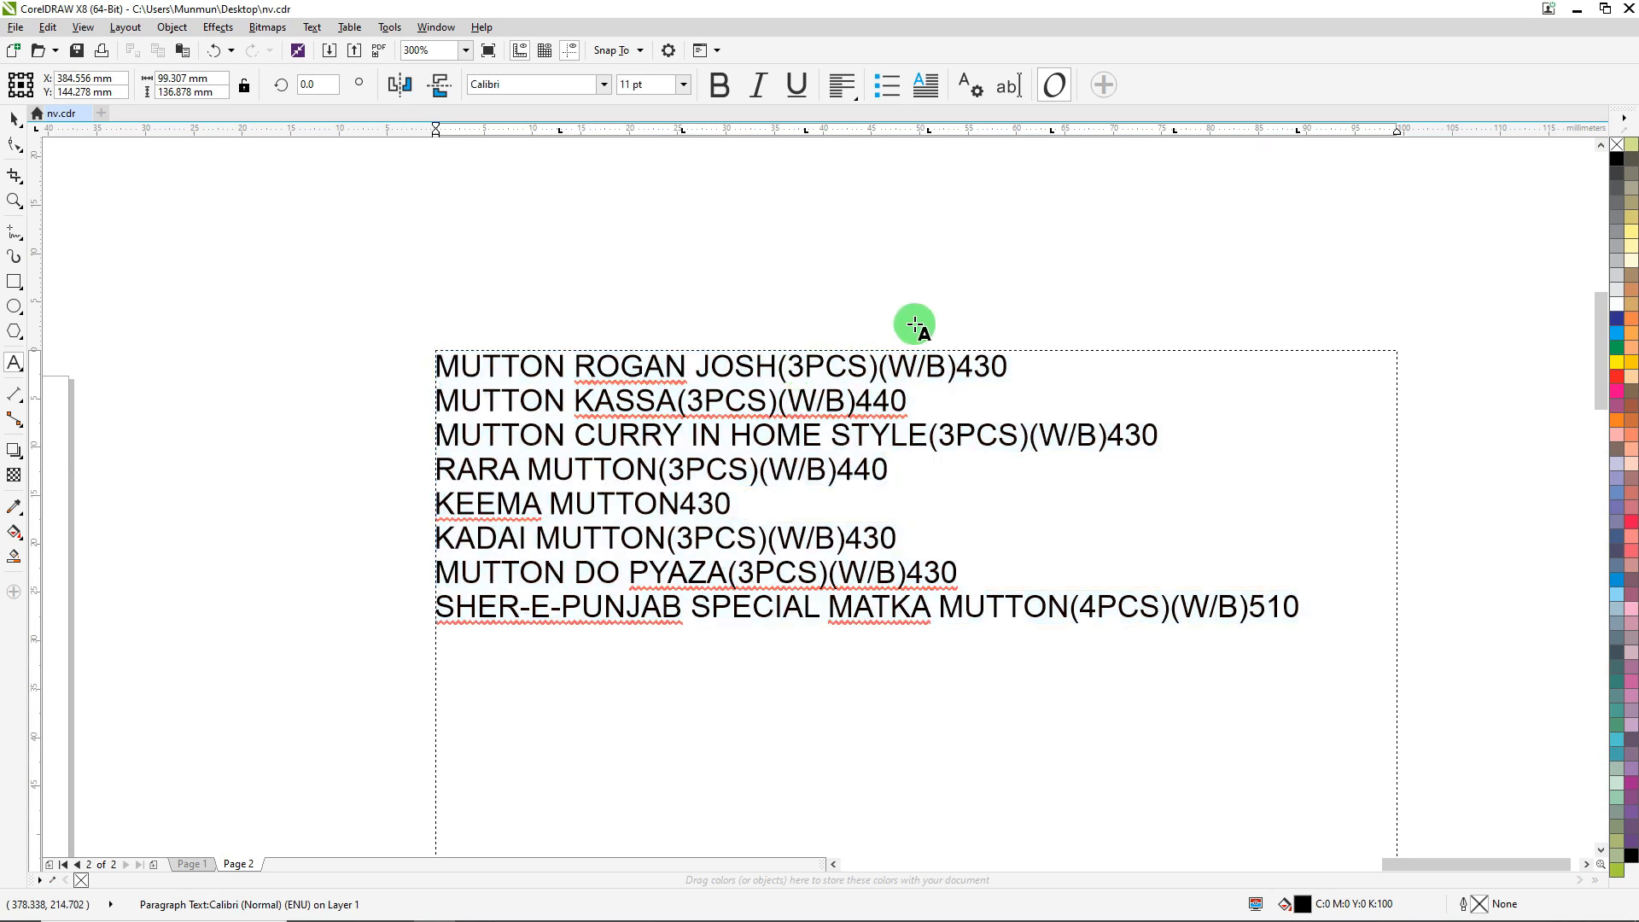
{"action": "scroll", "coordinate": [950, 366], "scroll_direction": "down", "scroll_amount": 4}
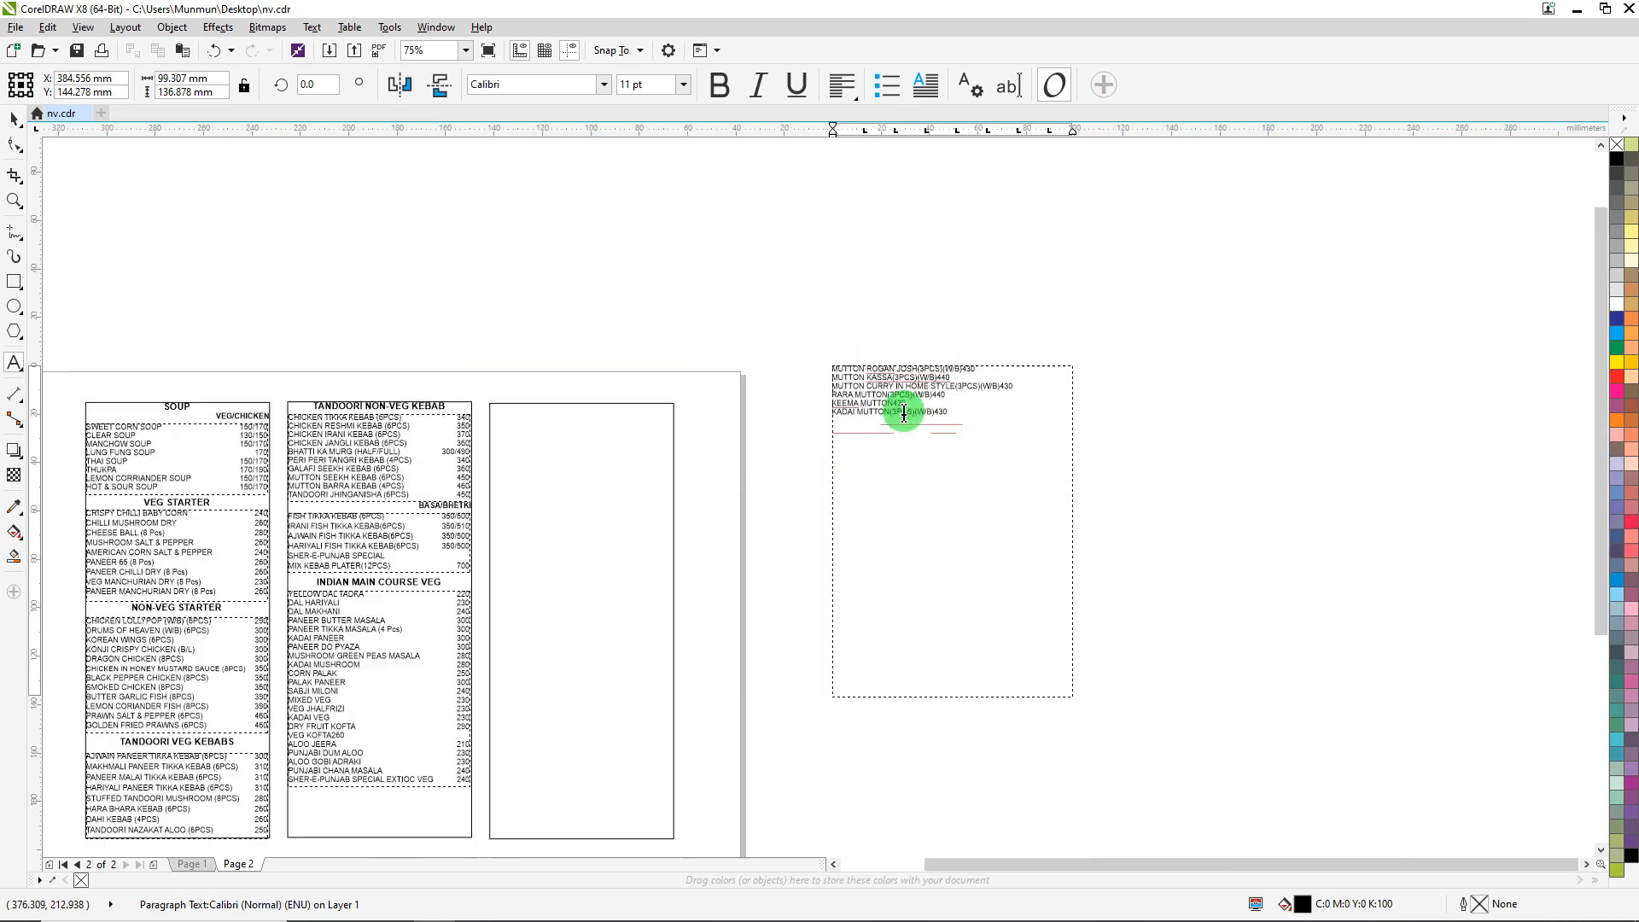
{"action": "left_click", "coordinate": [889, 381]}
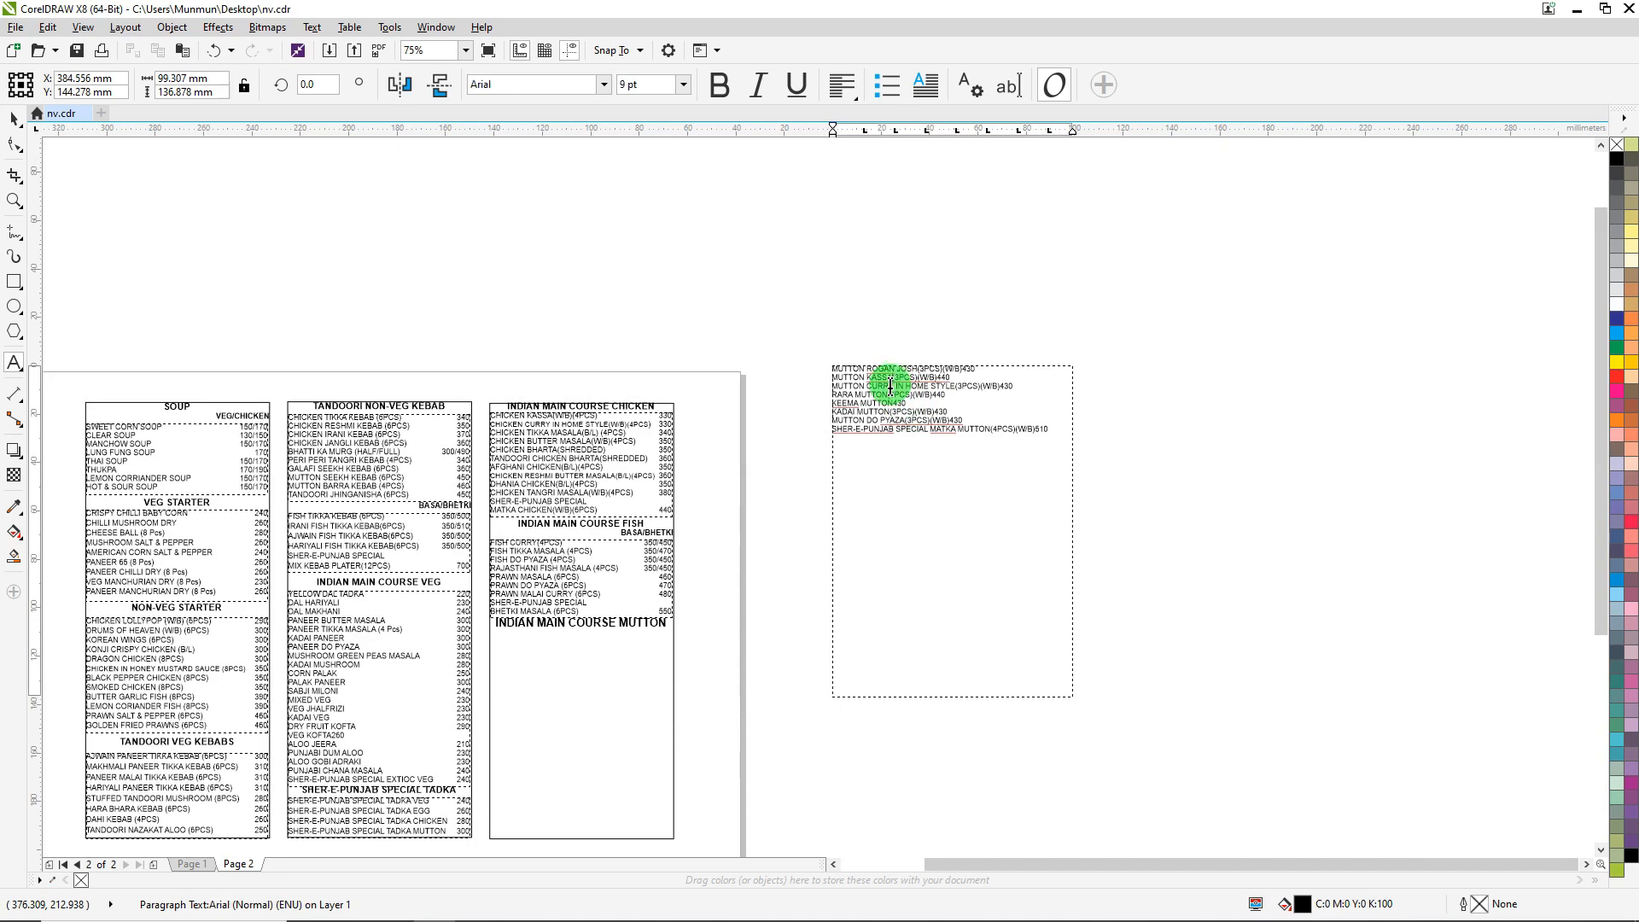
{"action": "left_click_drag", "start_coordinate": [833, 368], "coordinate": [928, 413]}
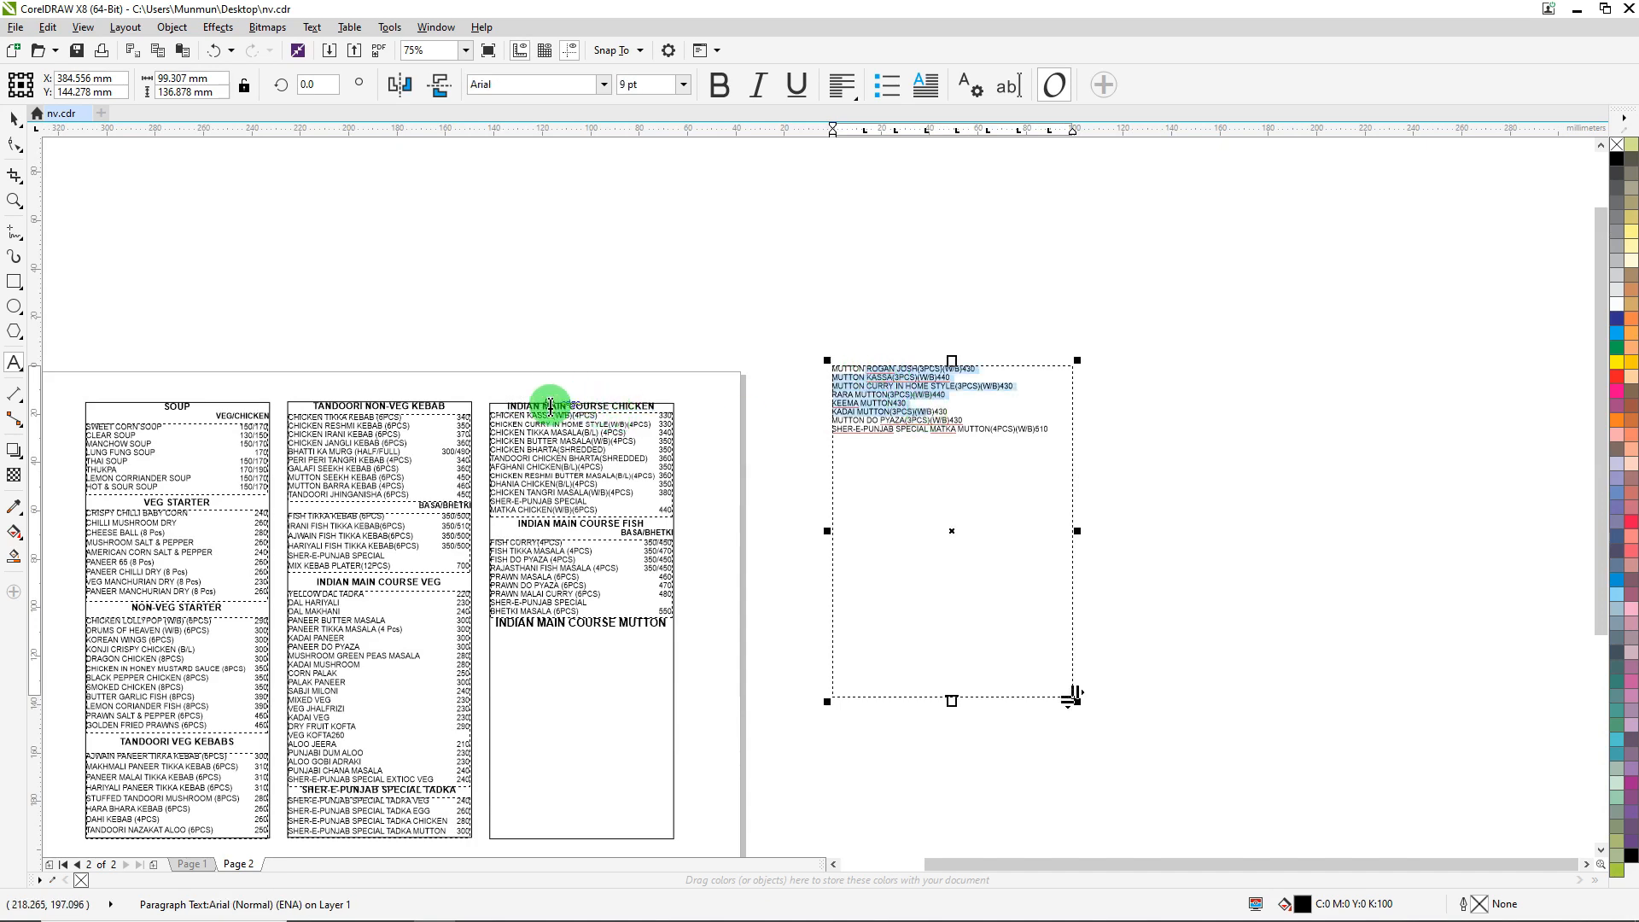
{"action": "scroll", "coordinate": [568, 410], "scroll_direction": "up", "scroll_amount": 4}
{"action": "left_click_drag", "start_coordinate": [581, 409], "coordinate": [702, 413]}
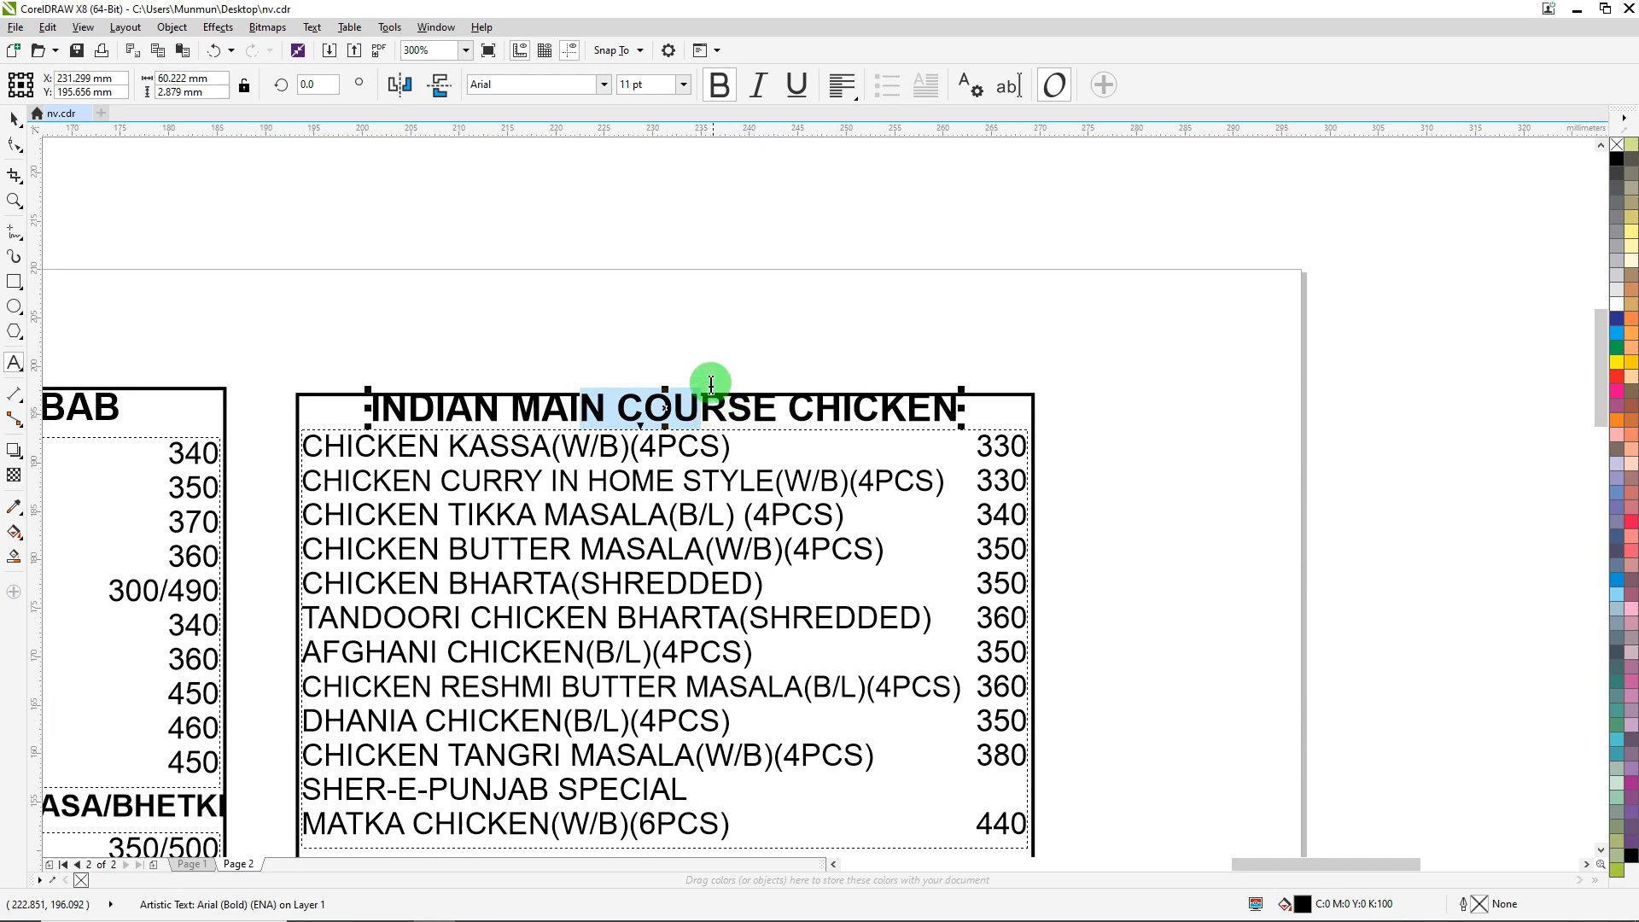
{"action": "scroll", "coordinate": [764, 383], "scroll_direction": "down", "scroll_amount": 1}
{"action": "scroll", "coordinate": [767, 383], "scroll_direction": "down", "scroll_amount": 3}
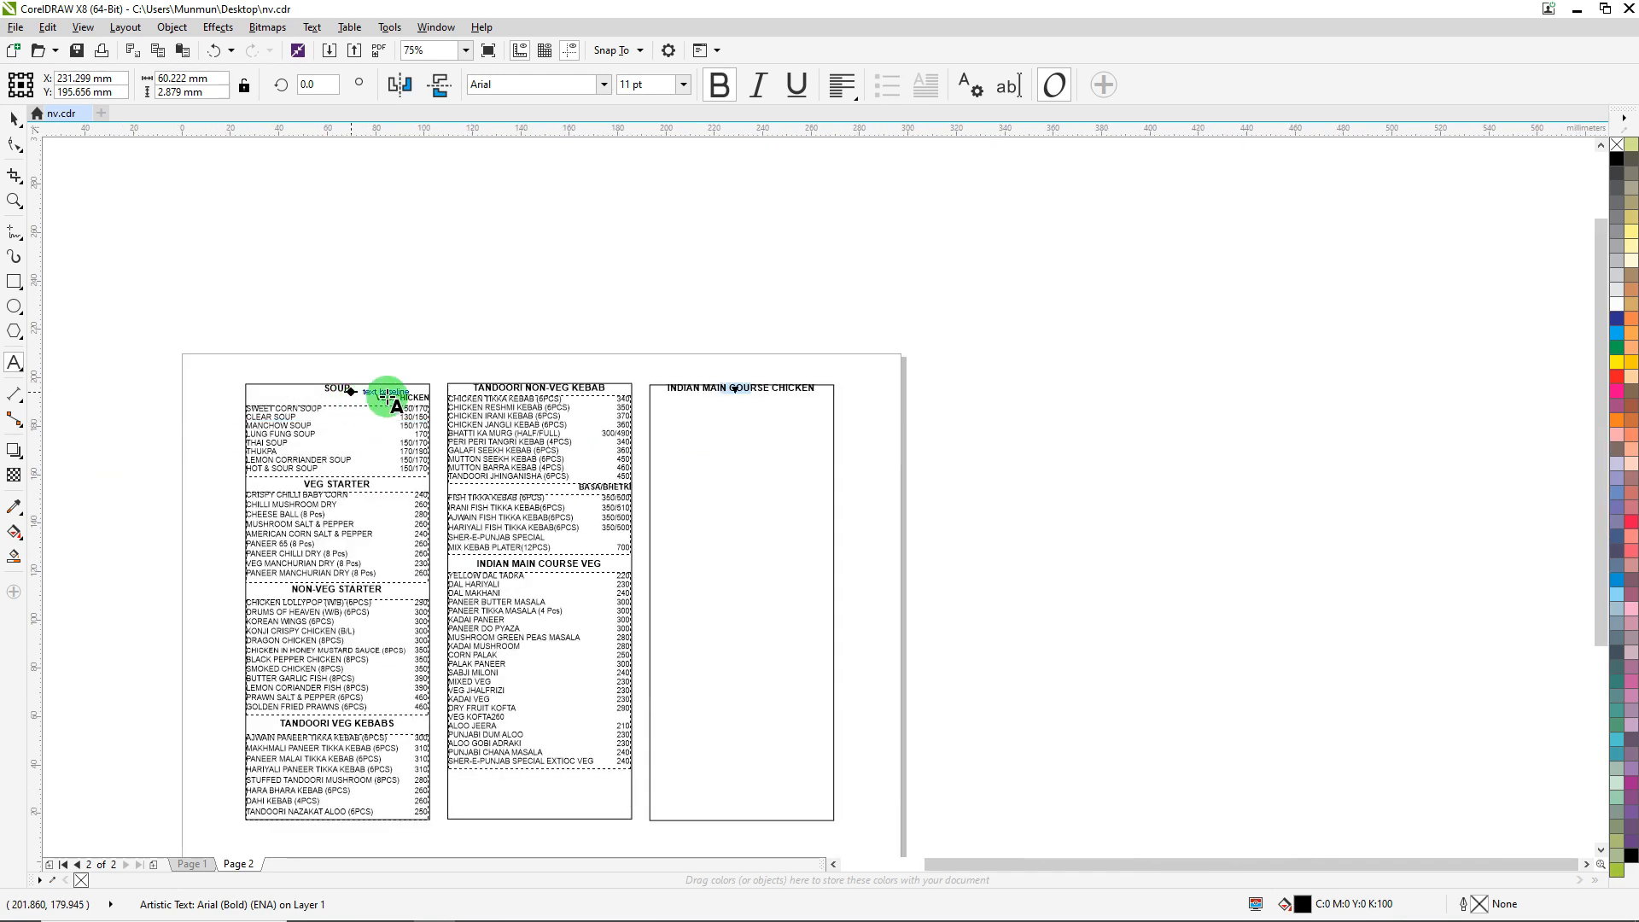
{"action": "scroll", "coordinate": [574, 378], "scroll_direction": "up", "scroll_amount": 4}
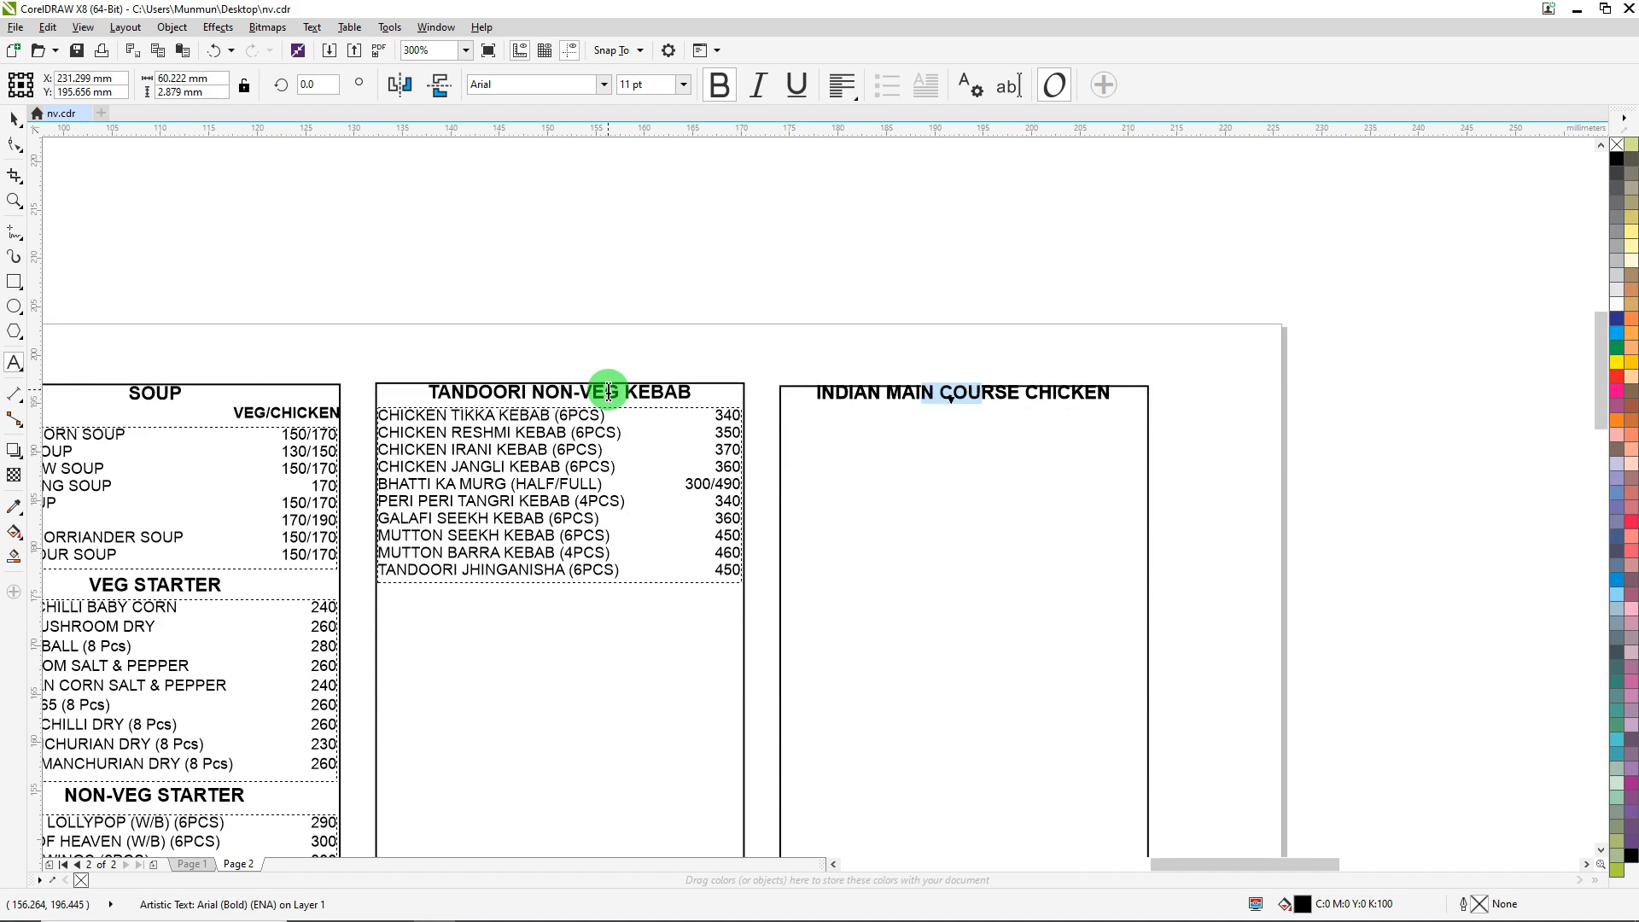
{"action": "double_click", "coordinate": [610, 389]}
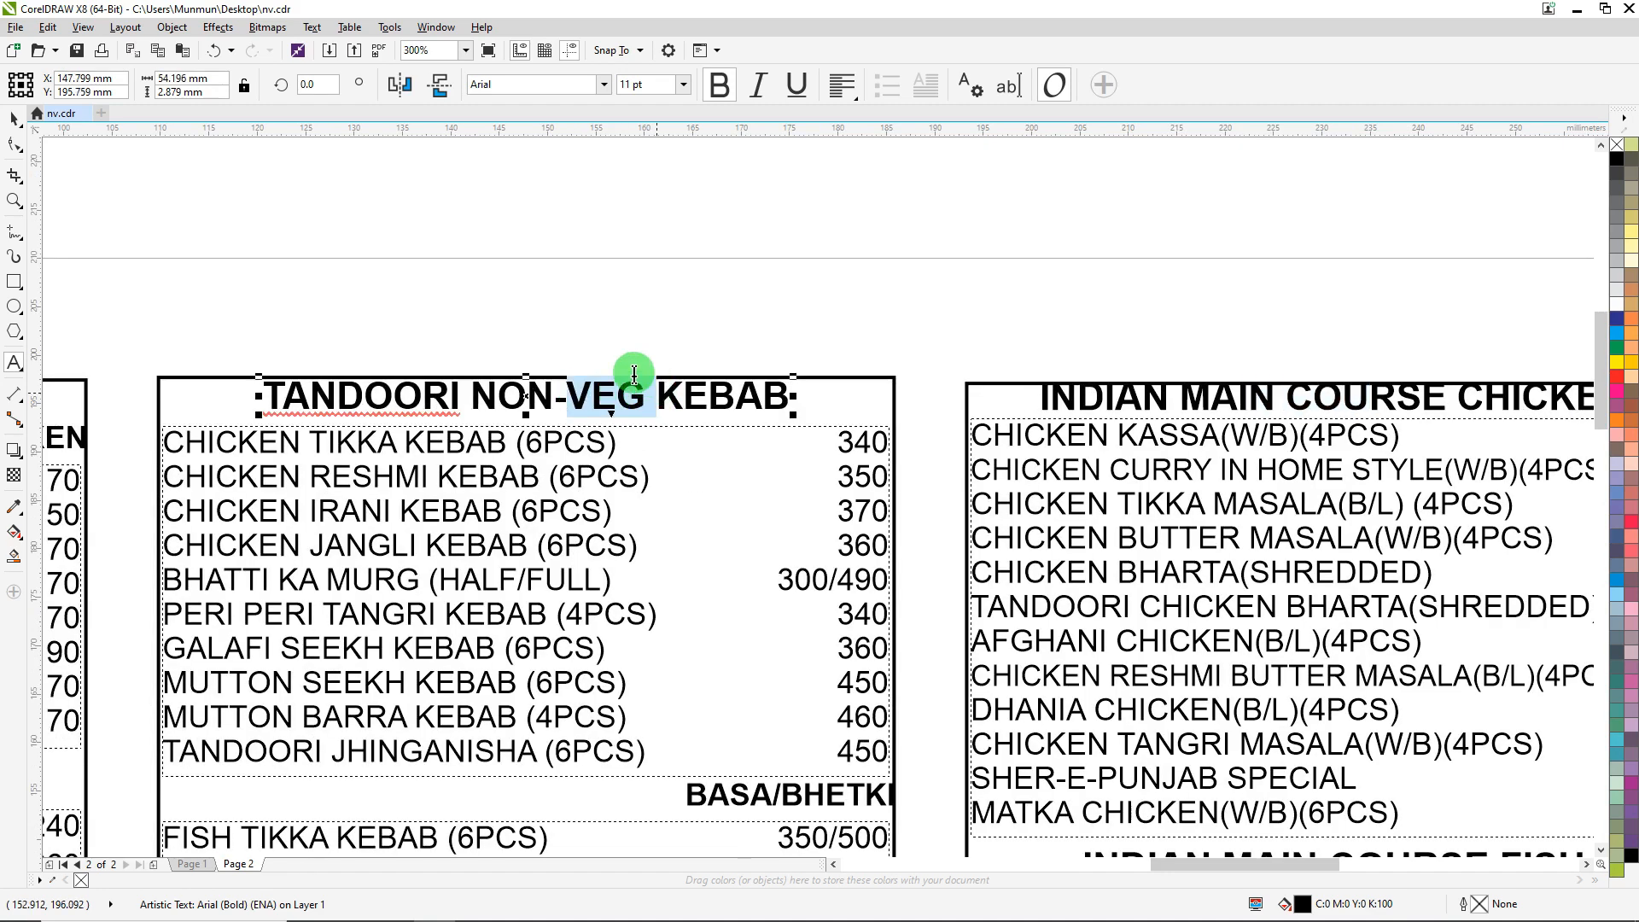
{"action": "scroll", "coordinate": [642, 370], "scroll_direction": "up", "scroll_amount": 1}
{"action": "scroll", "coordinate": [730, 387], "scroll_direction": "down", "scroll_amount": 5}
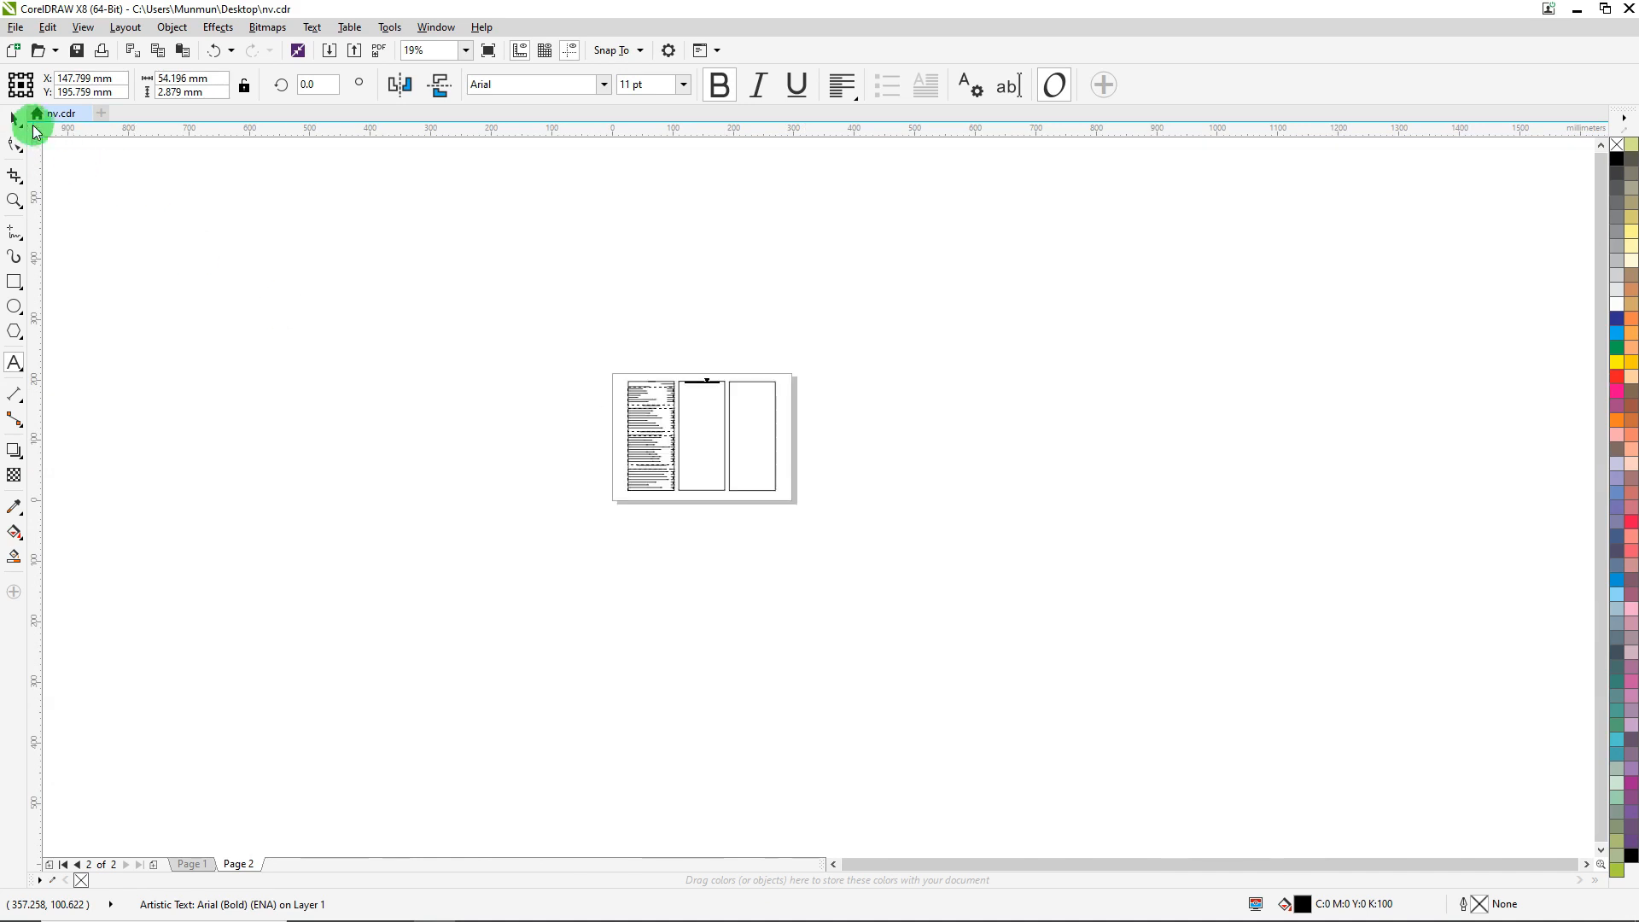
Step: Set the INDIAN MAIN COURSE MUTTON heading's font size to 11 pt
{"action": "left_click", "coordinate": [18, 118]}
{"action": "scroll", "coordinate": [753, 427], "scroll_direction": "up", "scroll_amount": 2}
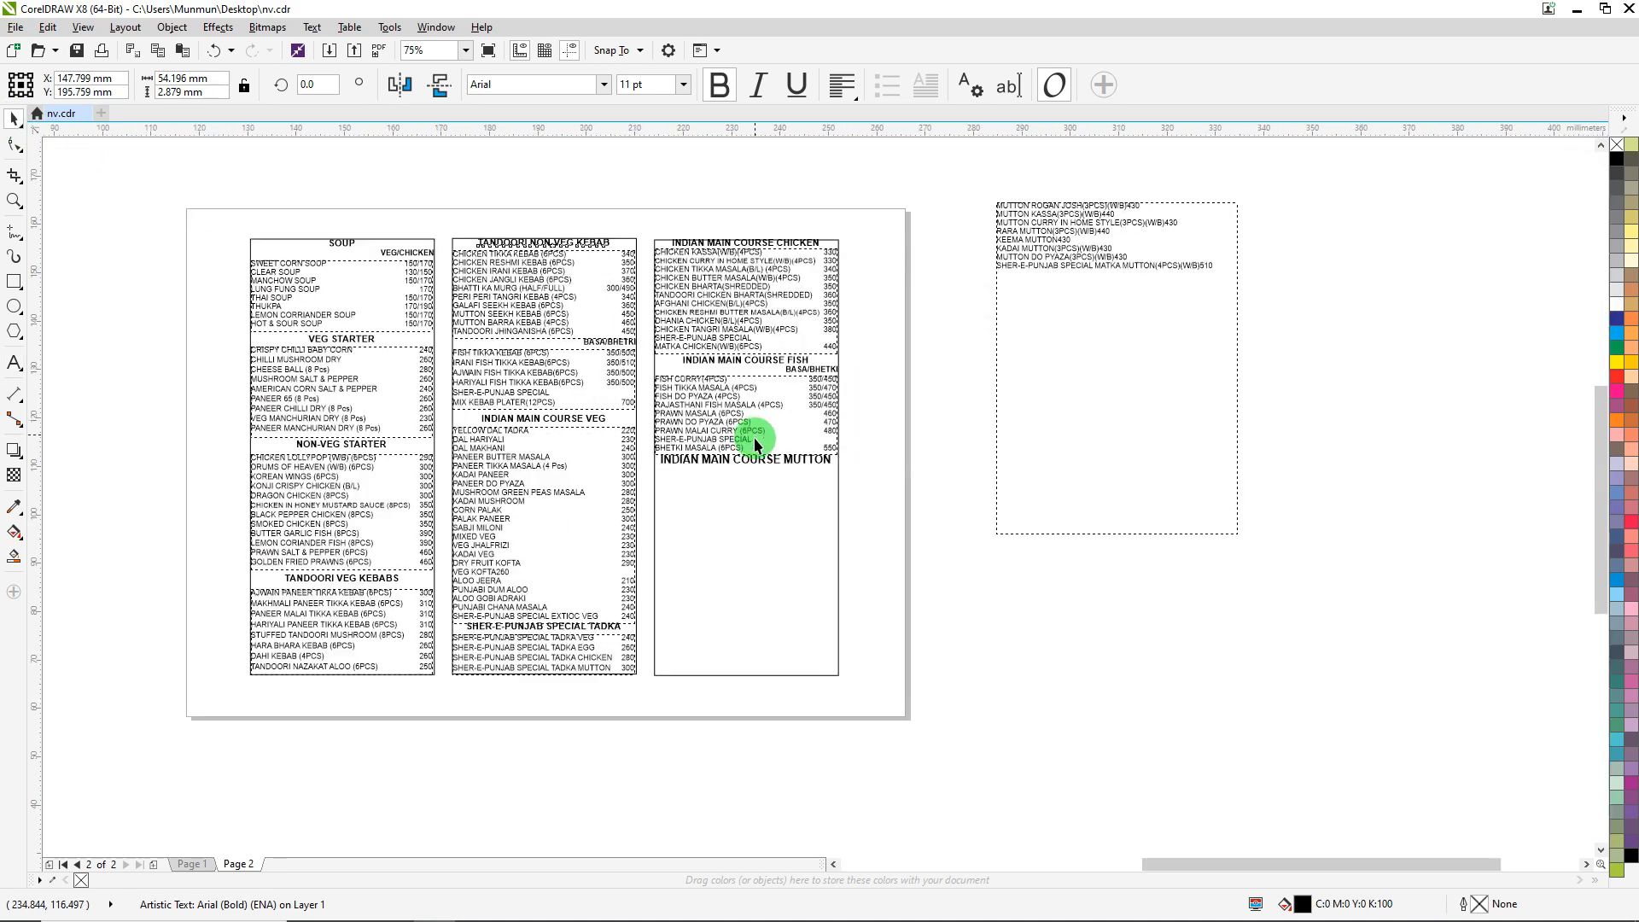
{"action": "scroll", "coordinate": [755, 443], "scroll_direction": "up", "scroll_amount": 3}
{"action": "left_click", "coordinate": [726, 512]}
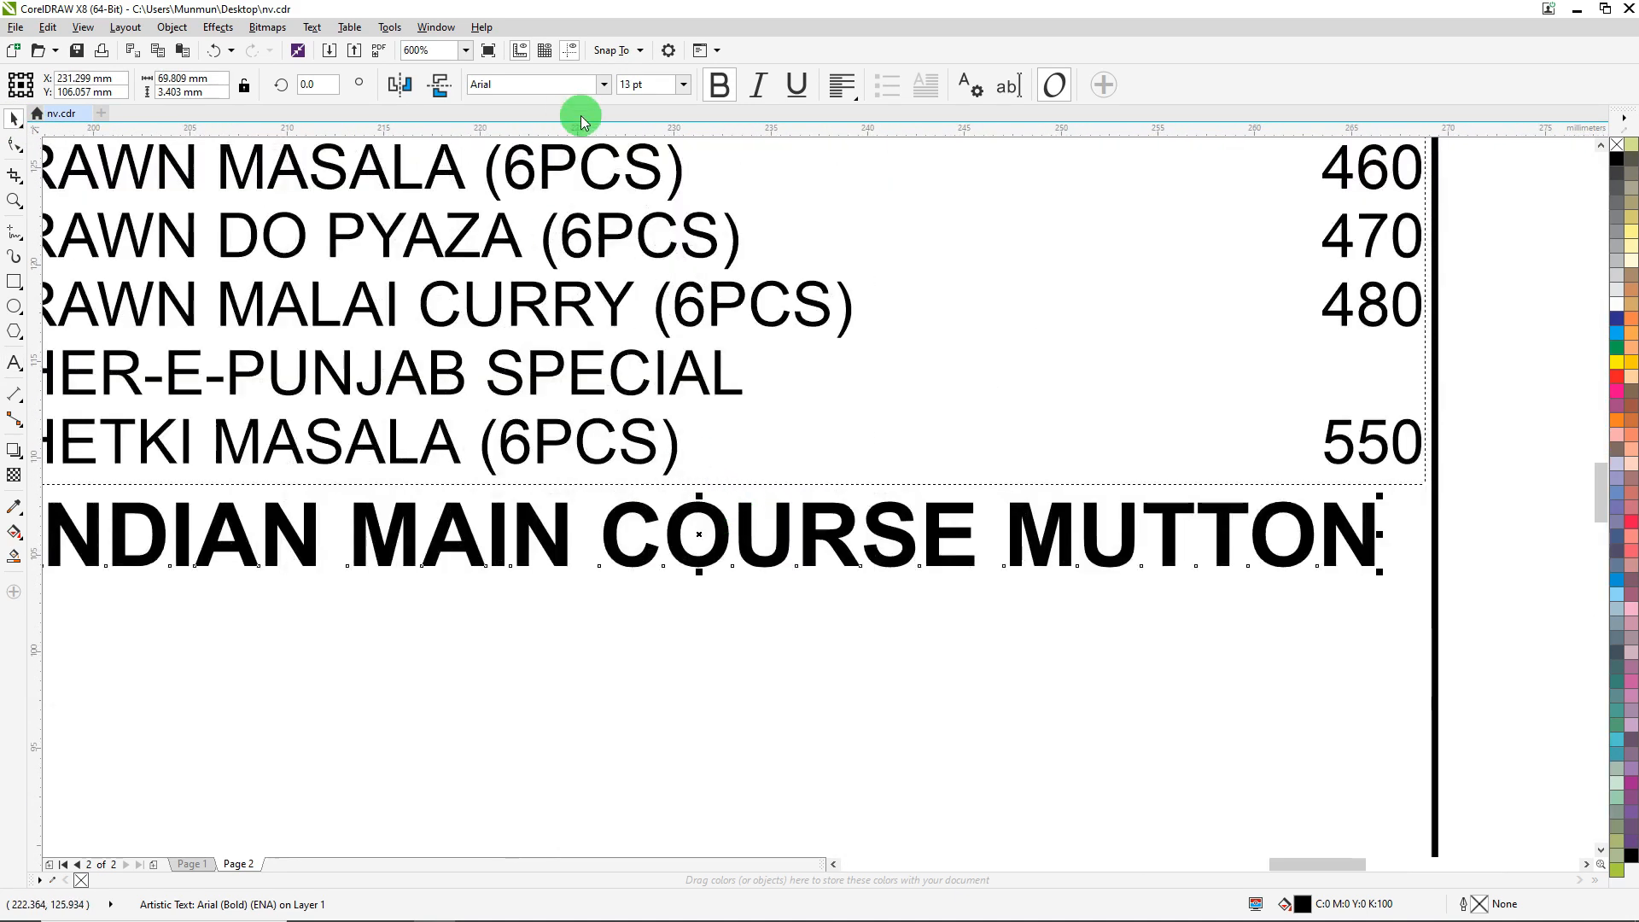
{"action": "left_click", "coordinate": [657, 84]}
{"action": "type", "text": "1"}
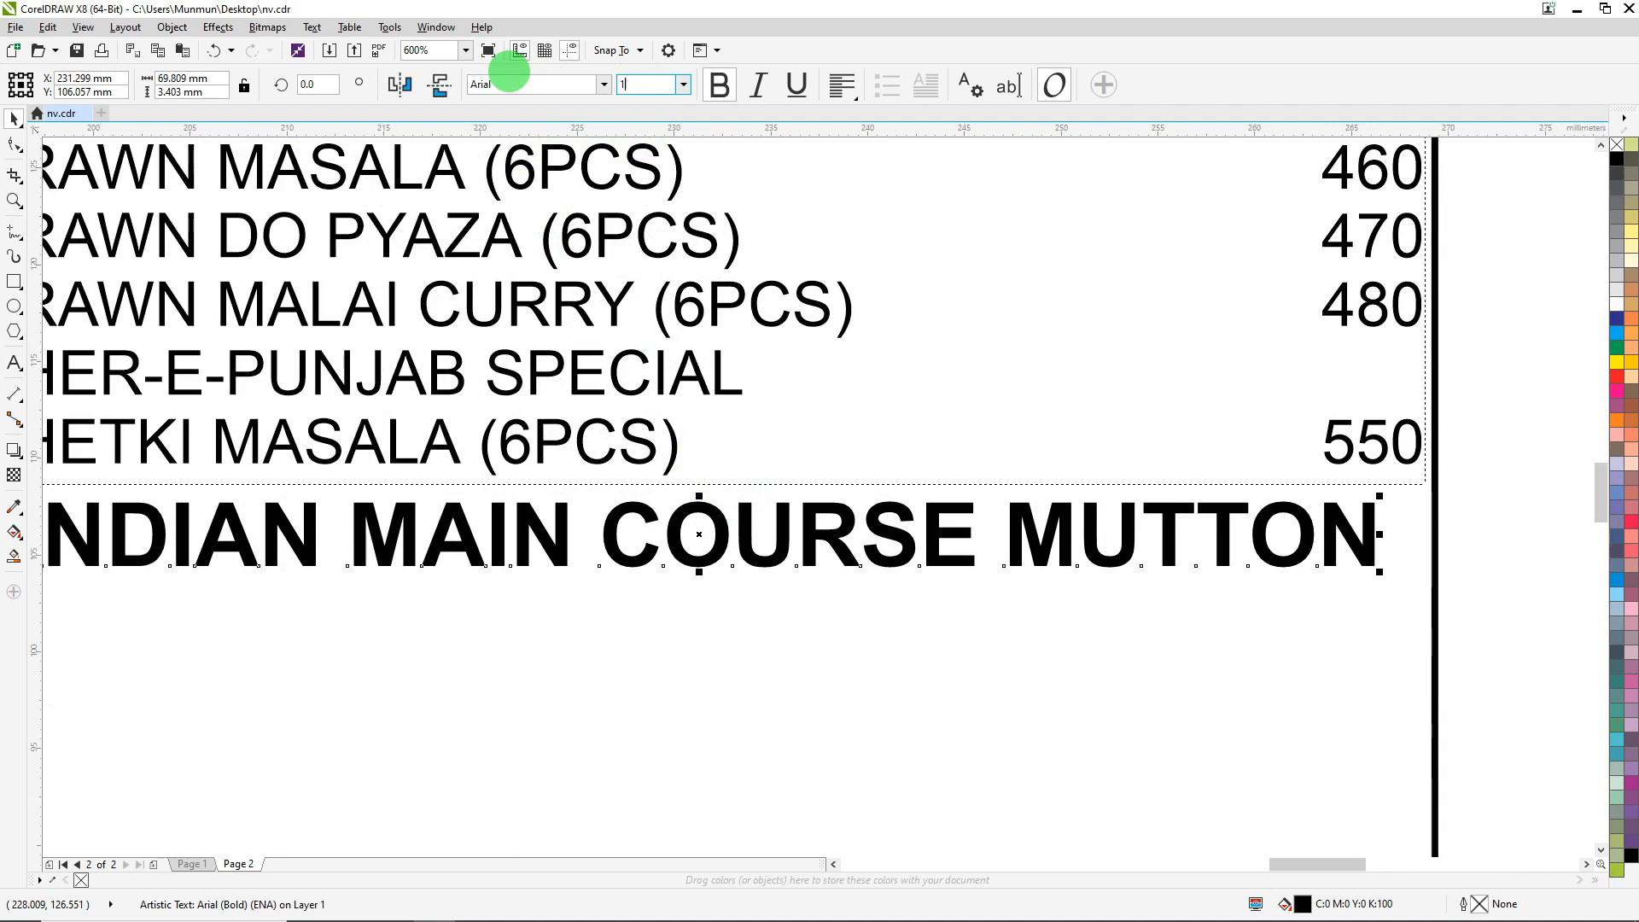
{"action": "type", "text": "1"}
{"action": "key", "text": "Return"}
Step: Centre the resized mutton heading horizontally within the third column's rectangle
{"action": "scroll", "coordinate": [837, 343], "scroll_direction": "down", "scroll_amount": 1}
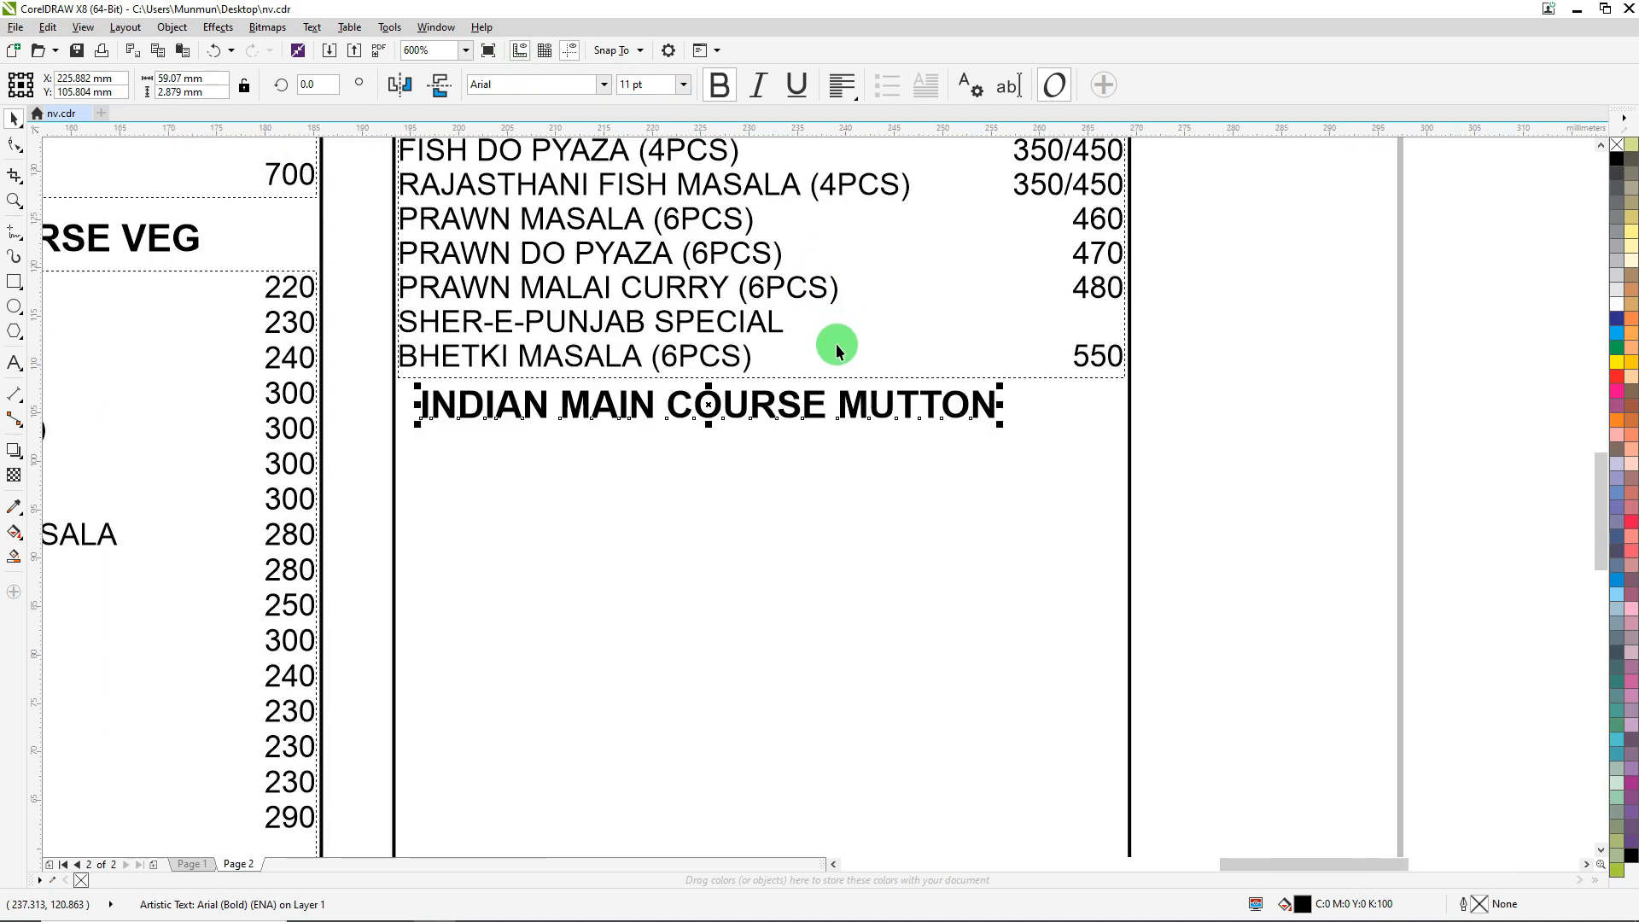
{"action": "left_click", "coordinate": [809, 471], "text": "shift"}
{"action": "key", "text": "c"}
{"action": "left_click_drag", "start_coordinate": [1278, 549], "coordinate": [436, 367]}
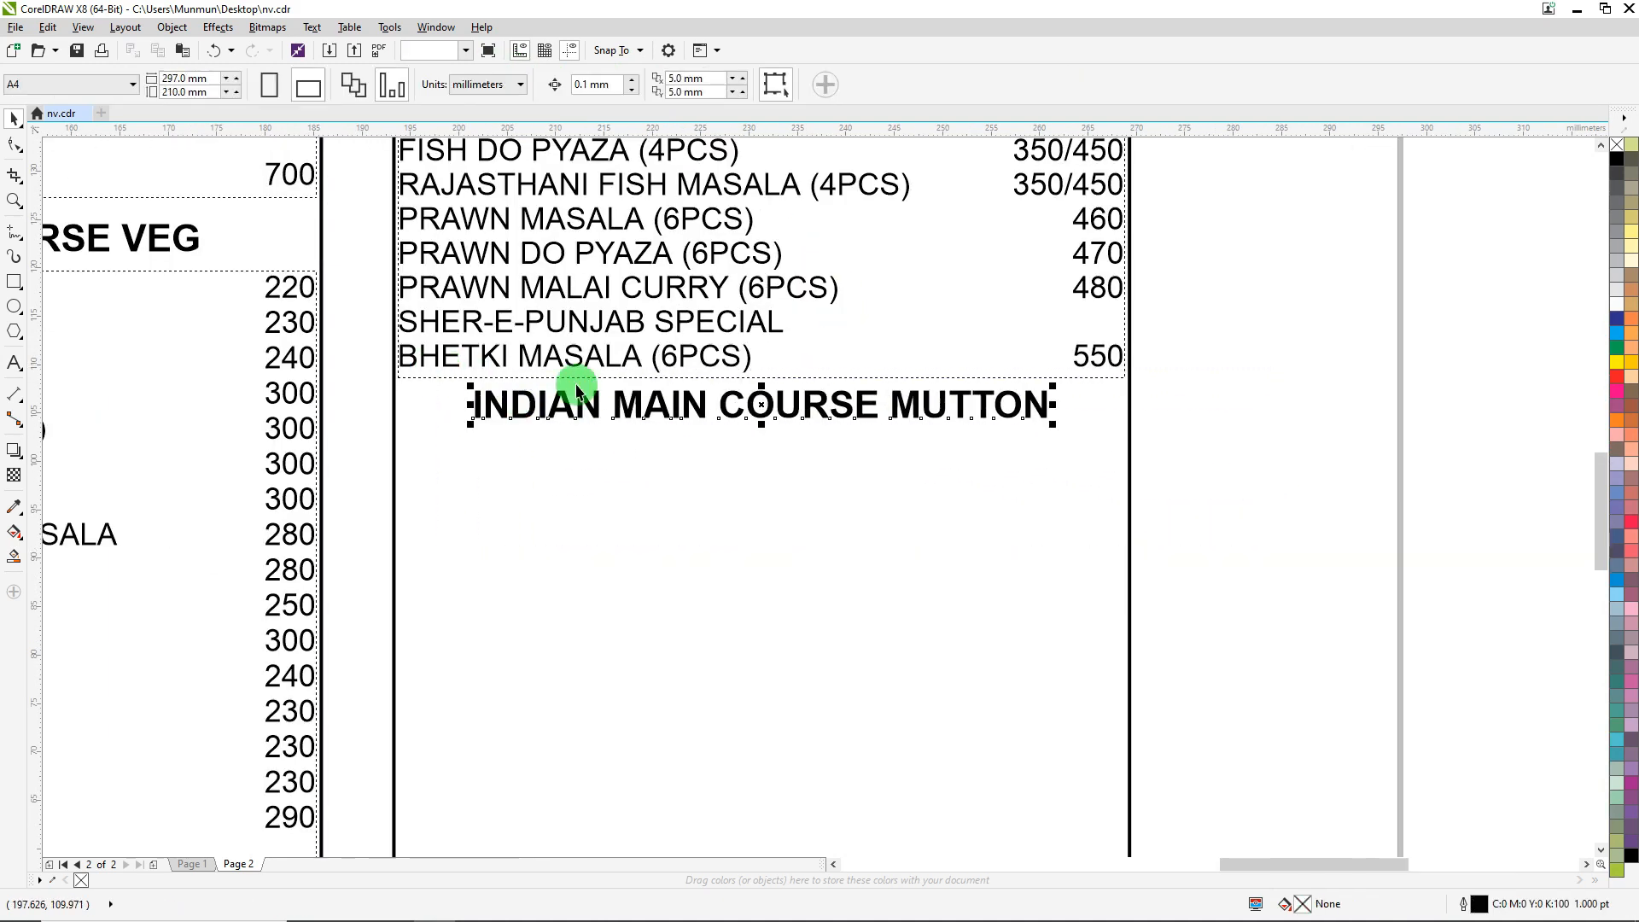
Step: Move the mutton list's text frame onto the page, just below the INDIAN MAIN COURSE MUTTON heading
{"action": "scroll", "coordinate": [520, 402], "scroll_direction": "down", "scroll_amount": 3}
{"action": "left_click_drag", "start_coordinate": [759, 287], "coordinate": [603, 435]}
{"action": "scroll", "coordinate": [560, 405], "scroll_direction": "up", "scroll_amount": 1}
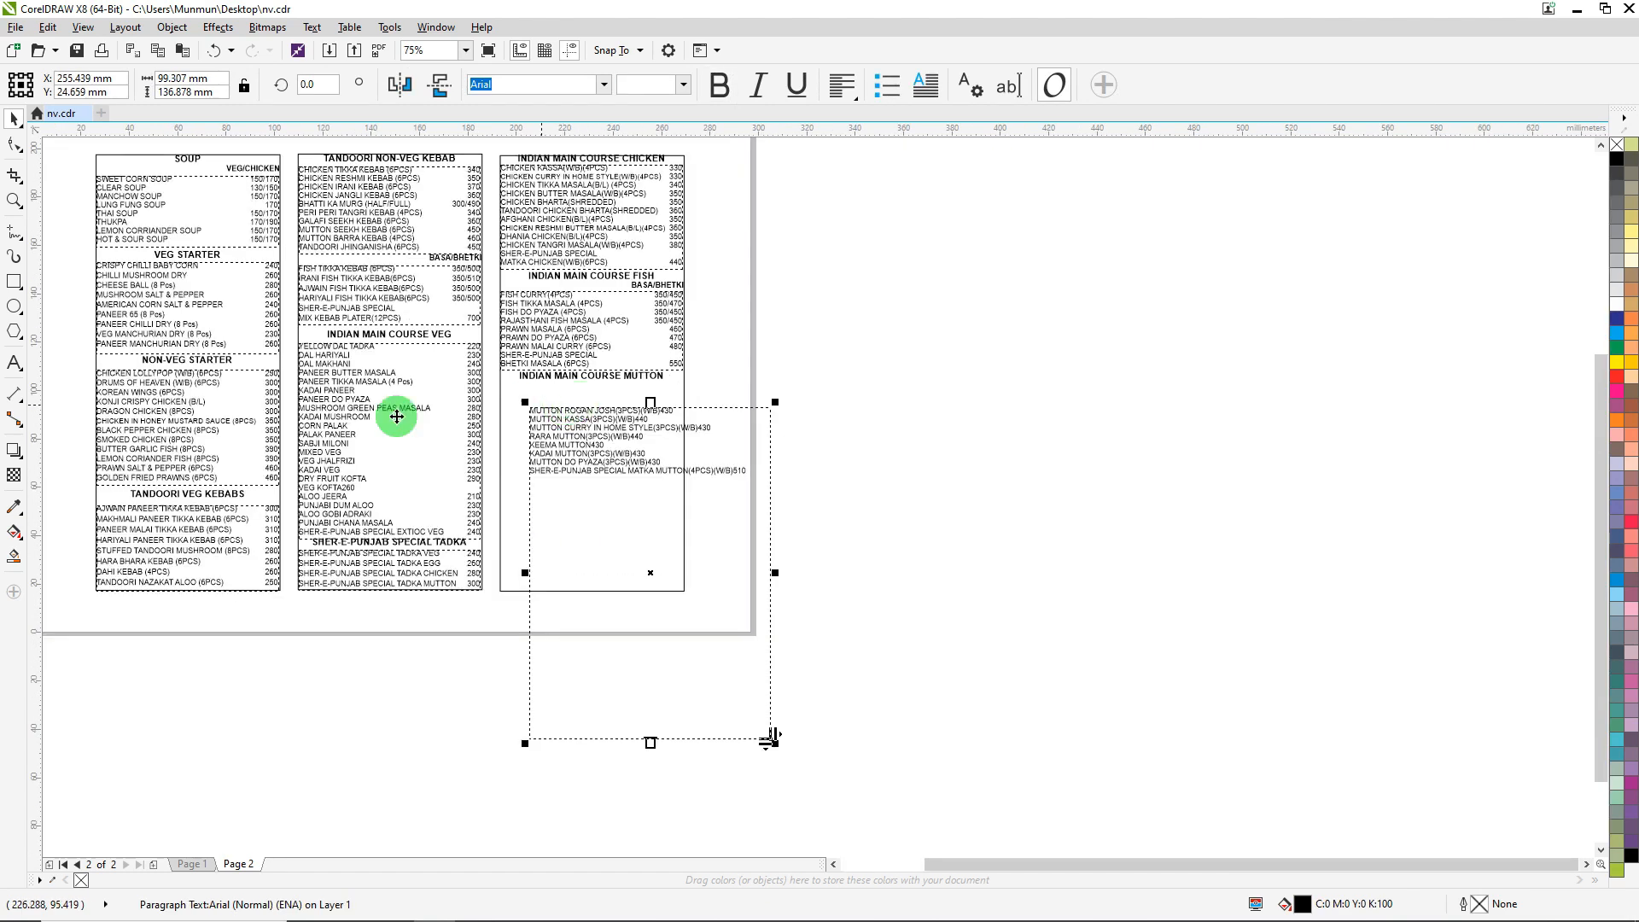
Step: Select all text in the mutton list and remove all of its default tab stops in the tab settings
{"action": "left_click", "coordinate": [13, 363]}
{"action": "left_click", "coordinate": [577, 427]}
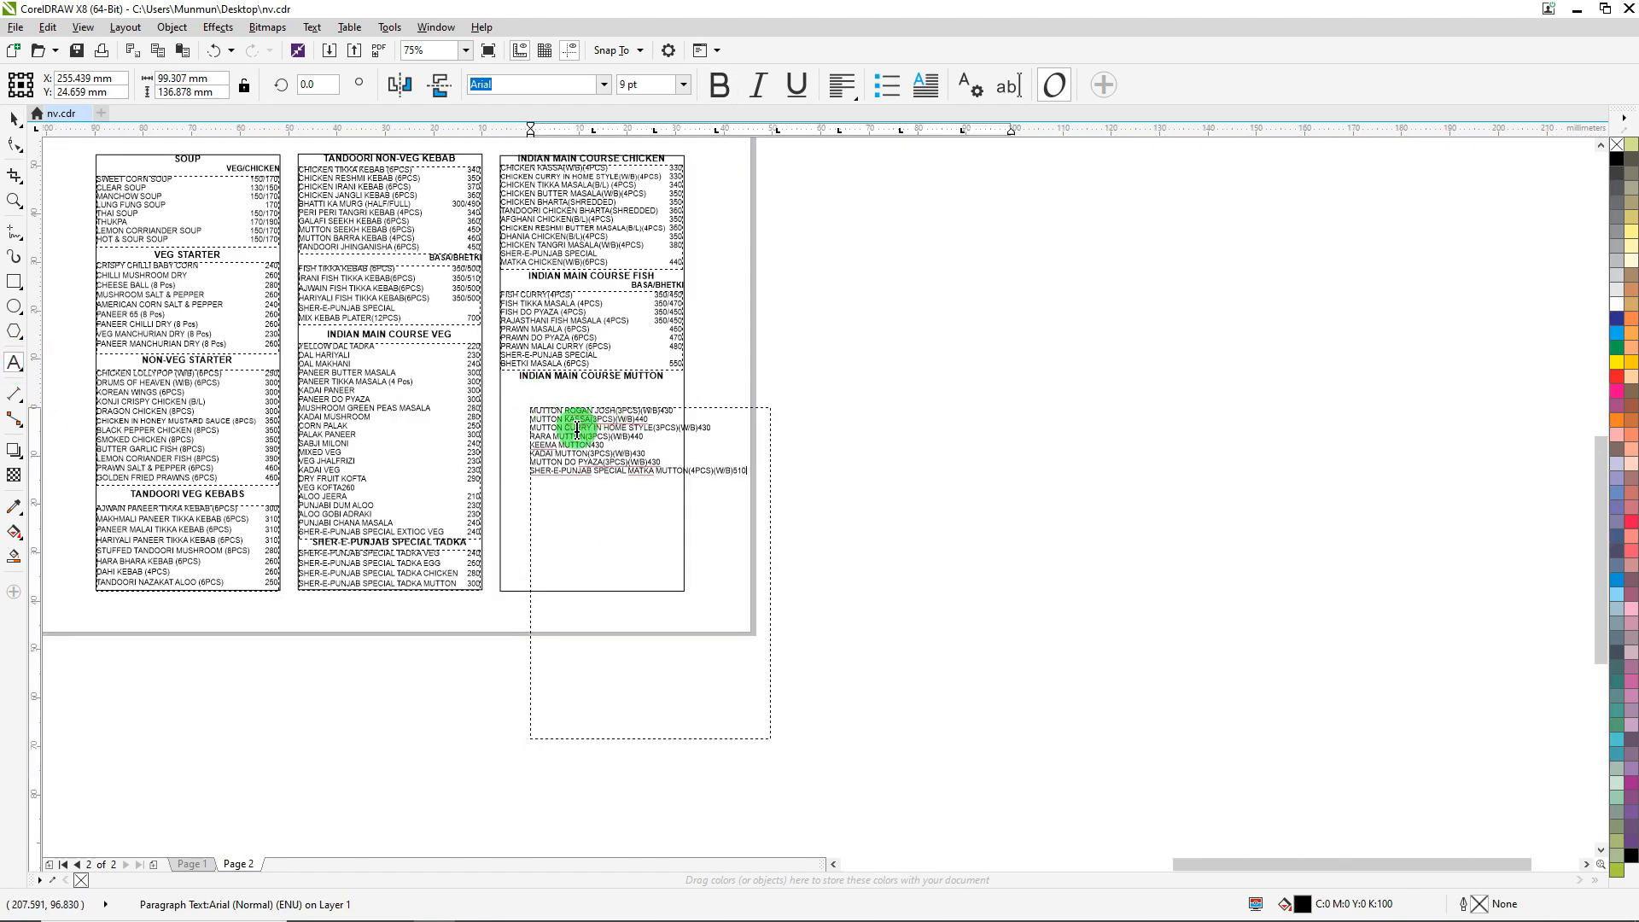
{"action": "scroll", "coordinate": [577, 428], "scroll_direction": "up", "scroll_amount": 1}
{"action": "key", "text": "ctrl+a"}
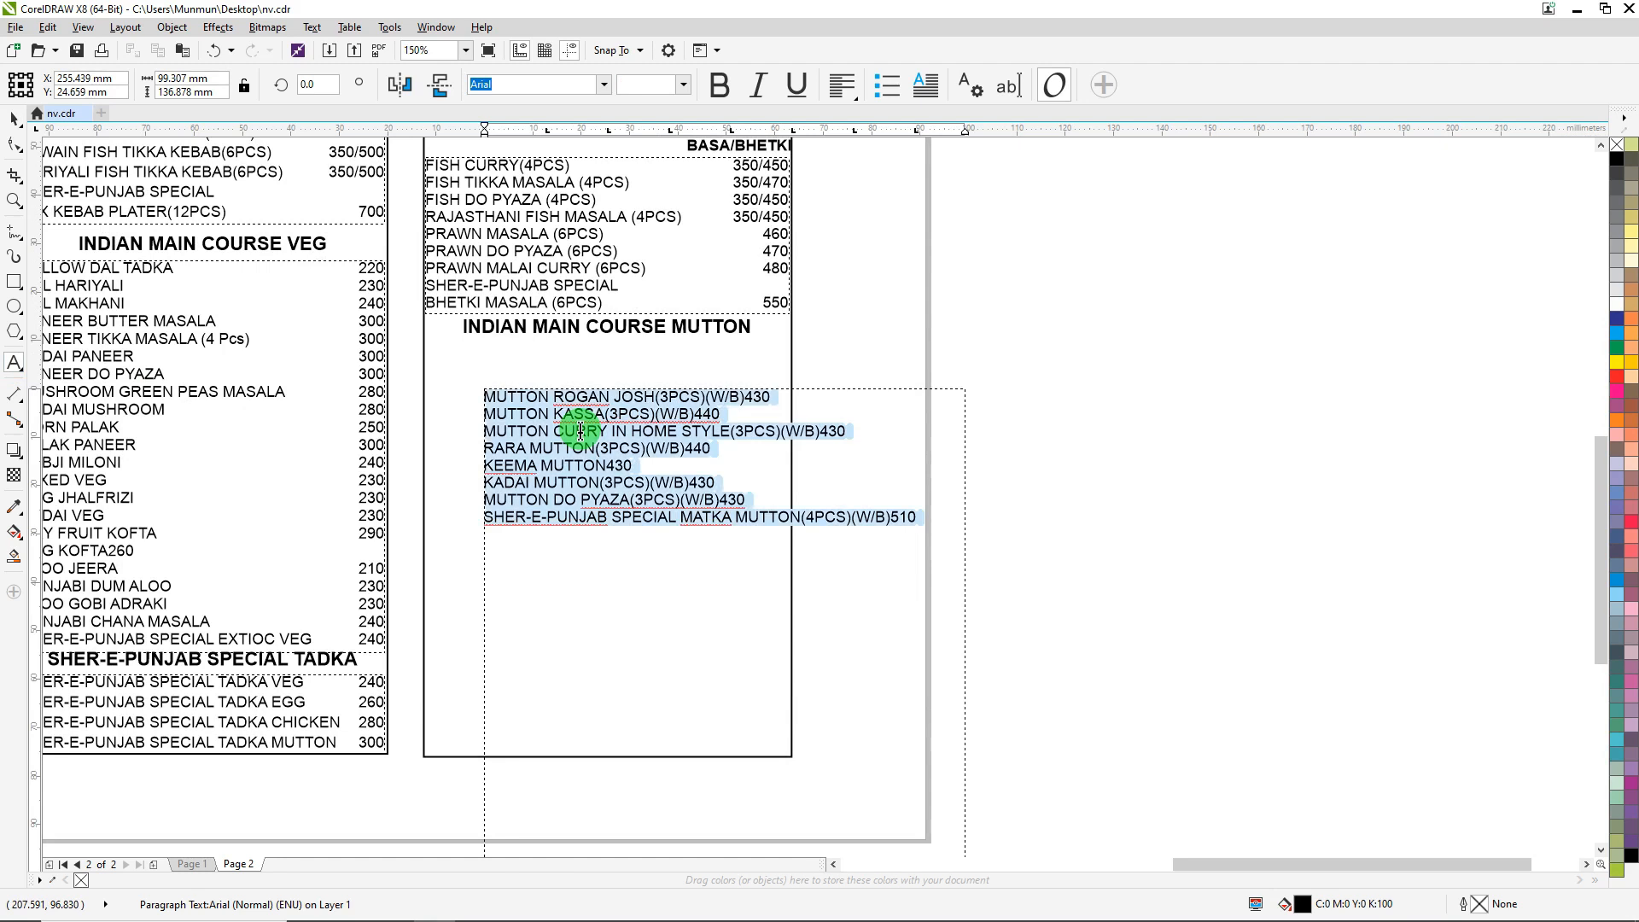
{"action": "left_click", "coordinate": [312, 28]}
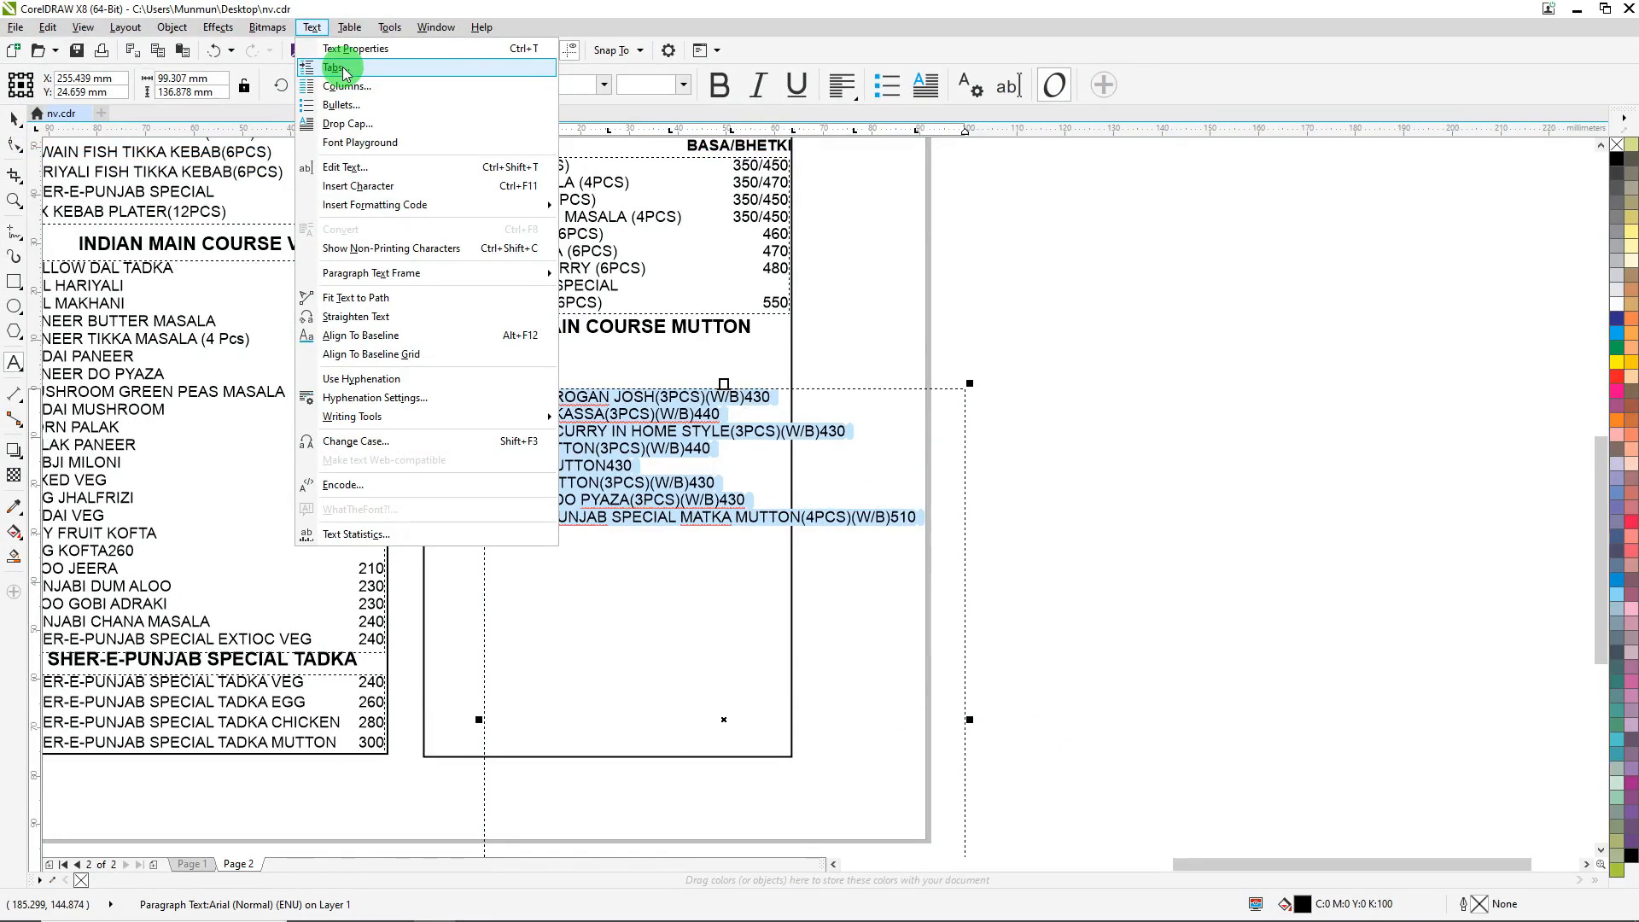
{"action": "left_click", "coordinate": [337, 67]}
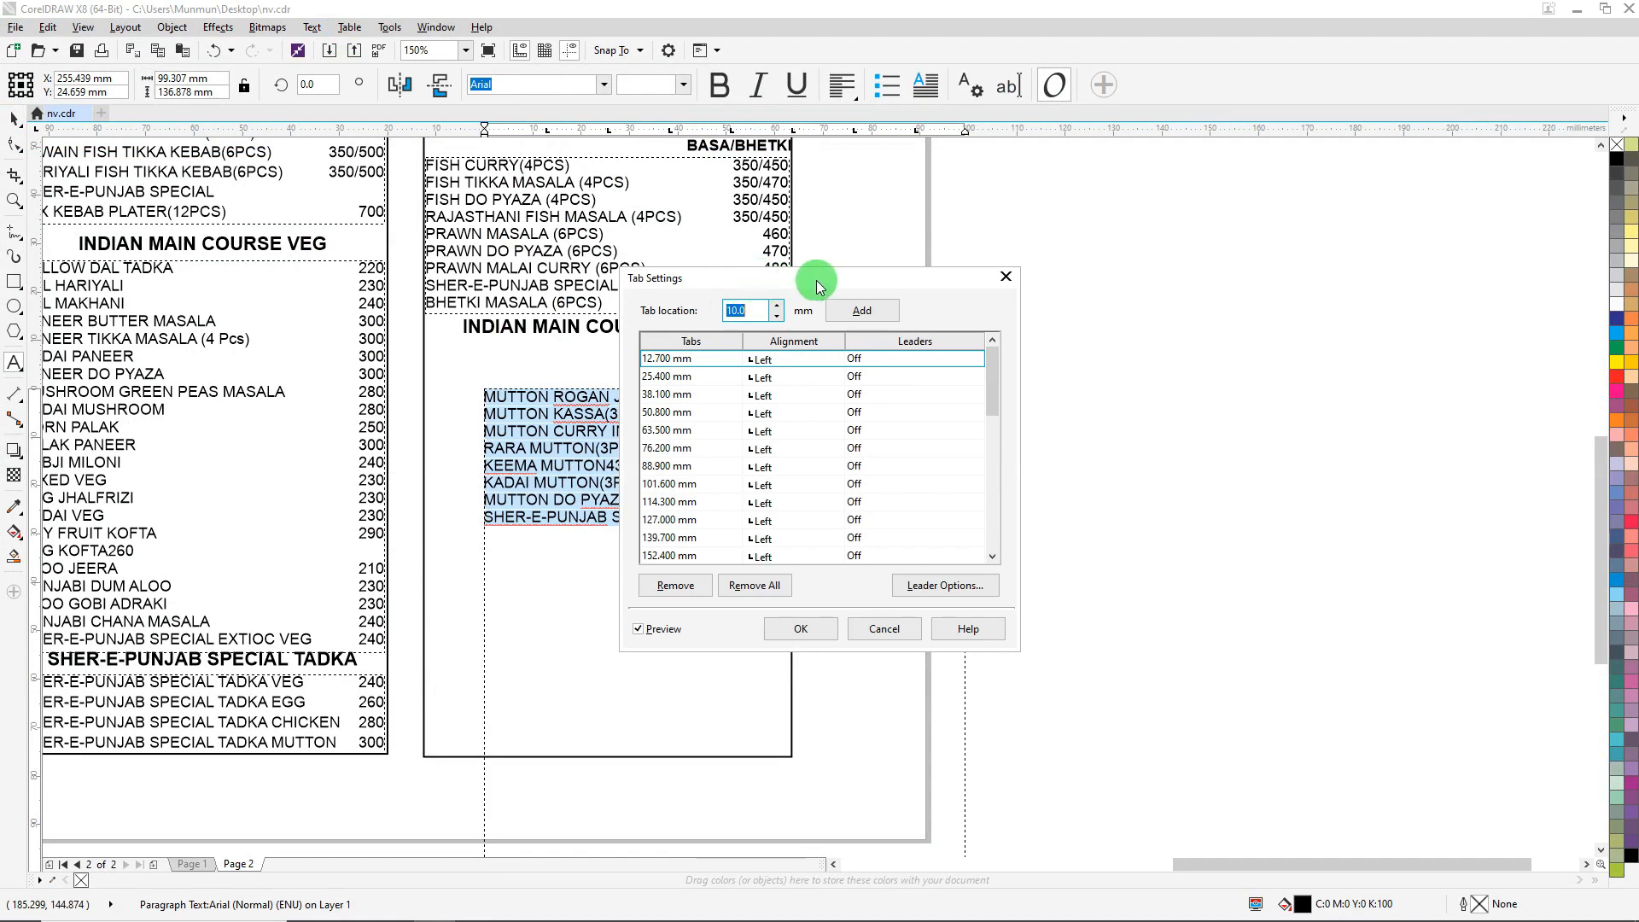
{"action": "left_click_drag", "start_coordinate": [822, 278], "coordinate": [922, 345]}
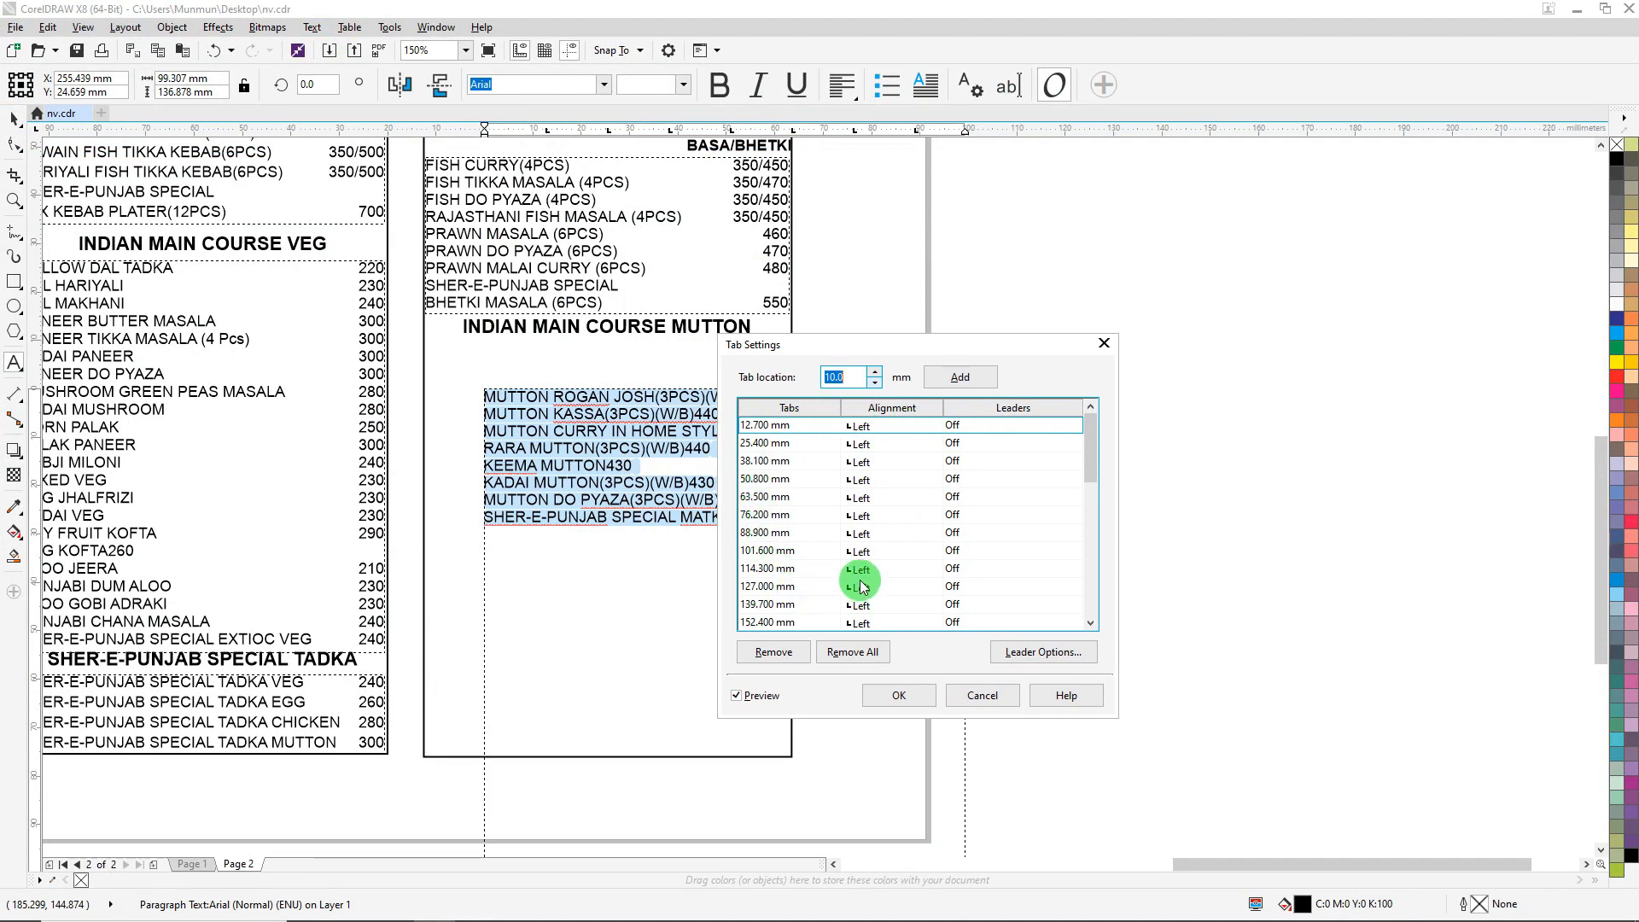
{"action": "left_click", "coordinate": [856, 653]}
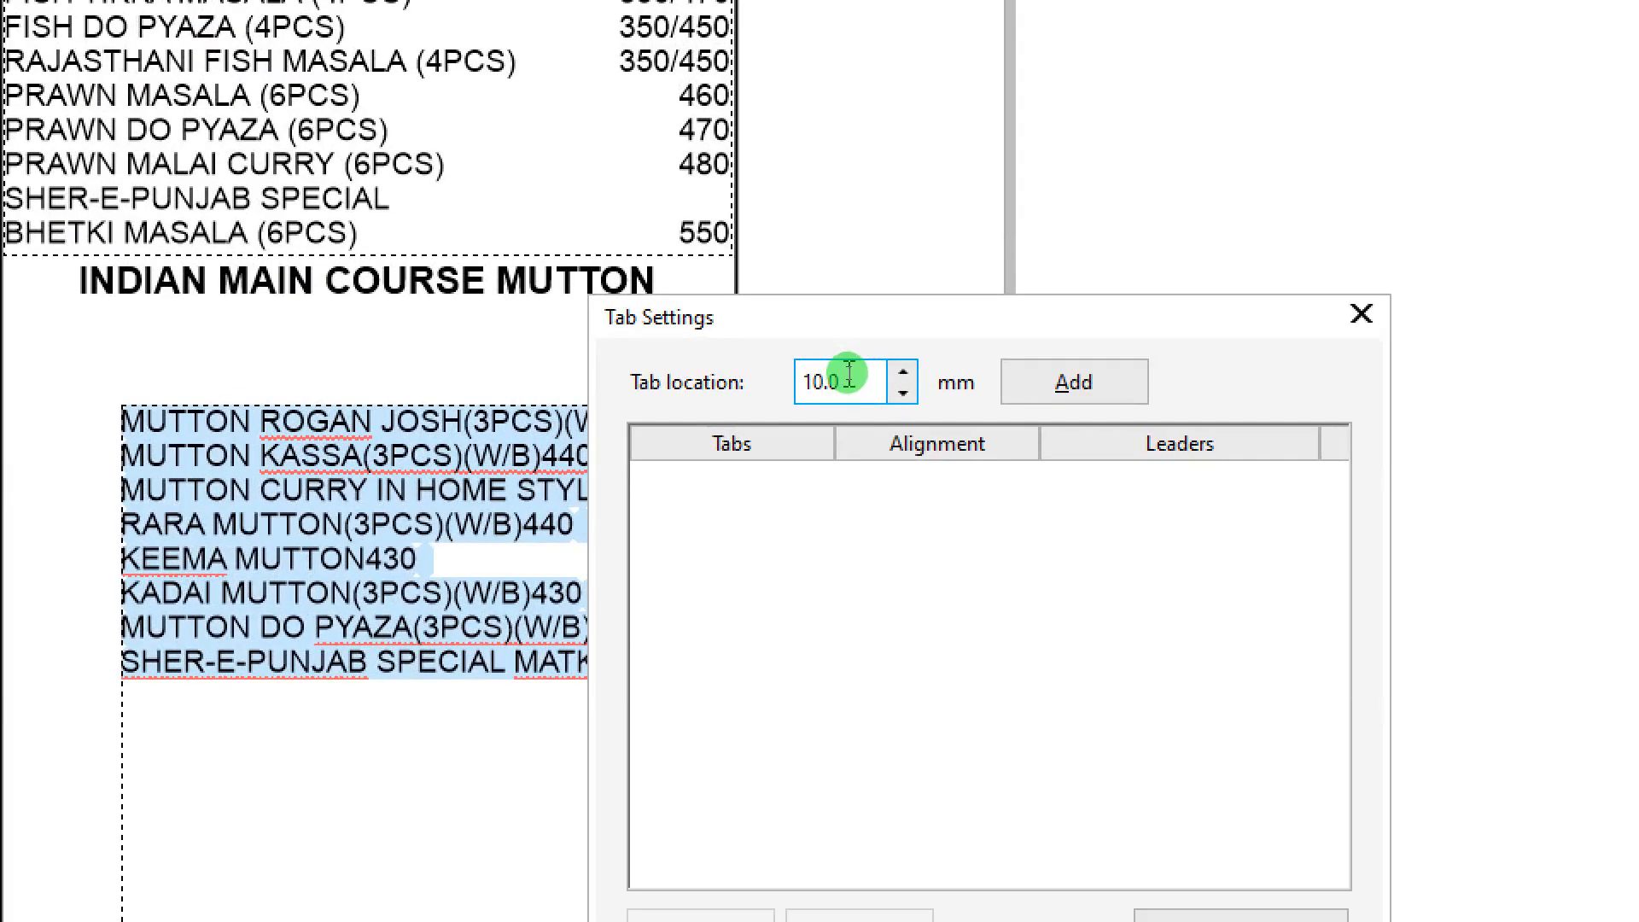
Step: Add a single tab stop at 75 mm for the mutton list
{"action": "left_click_drag", "start_coordinate": [849, 373], "coordinate": [785, 388]}
{"action": "type", "text": "75"}
{"action": "left_click", "coordinate": [1106, 393]}
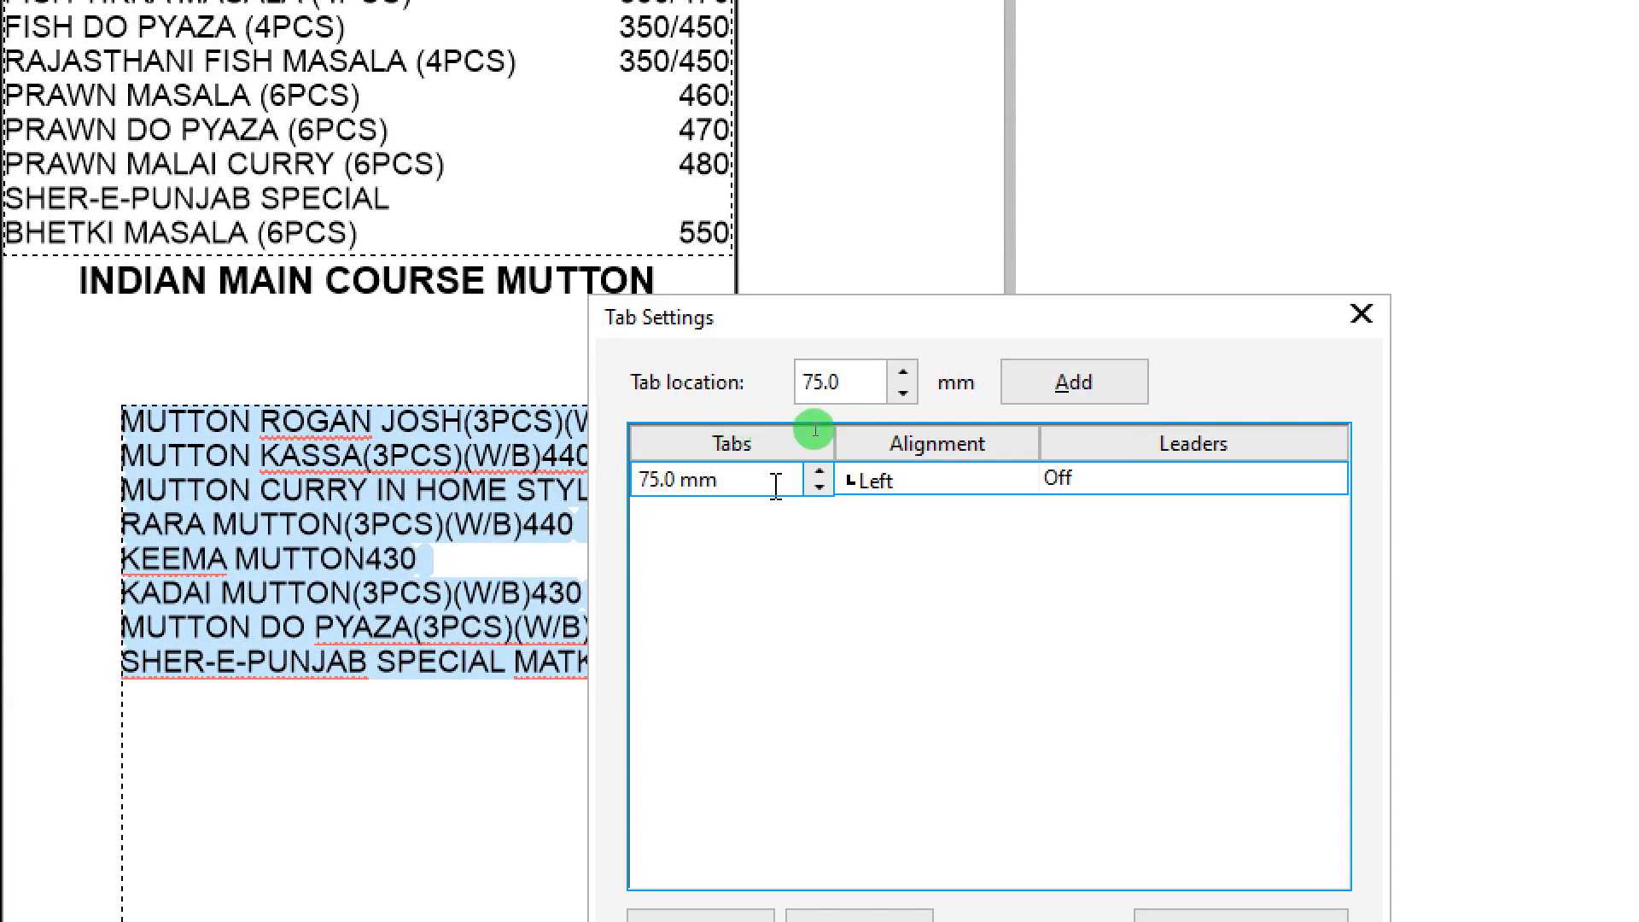
Step: Set the mutton list's 75 mm tab stop to right alignment, apply the tab settings and deselect the text
{"action": "left_click", "coordinate": [945, 481]}
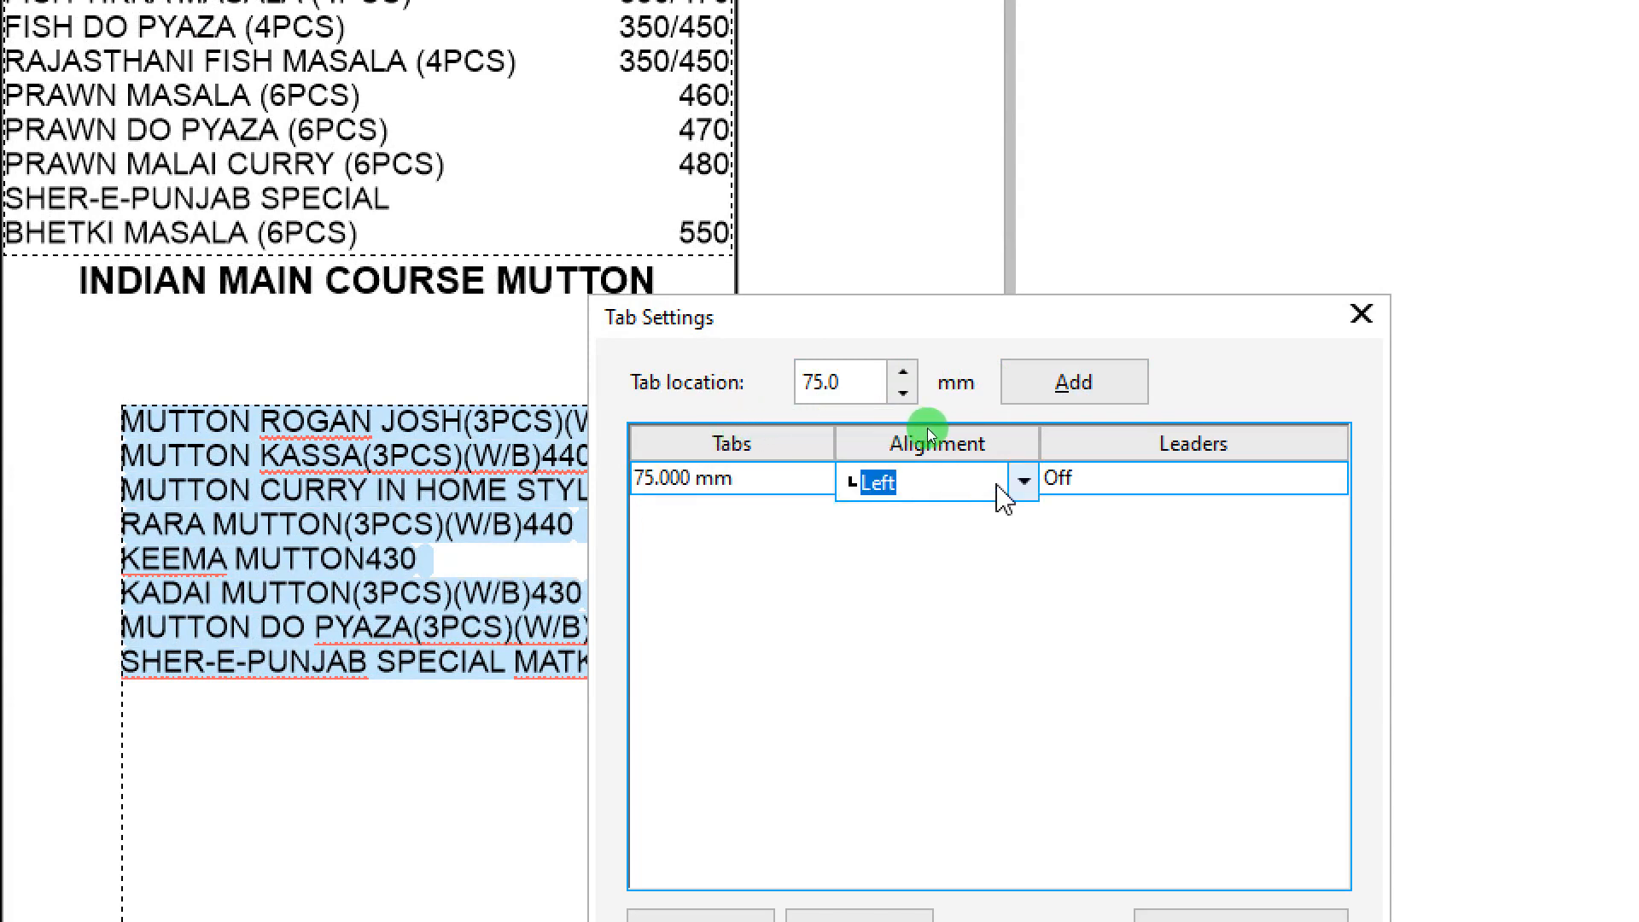
{"action": "left_click", "coordinate": [1024, 481]}
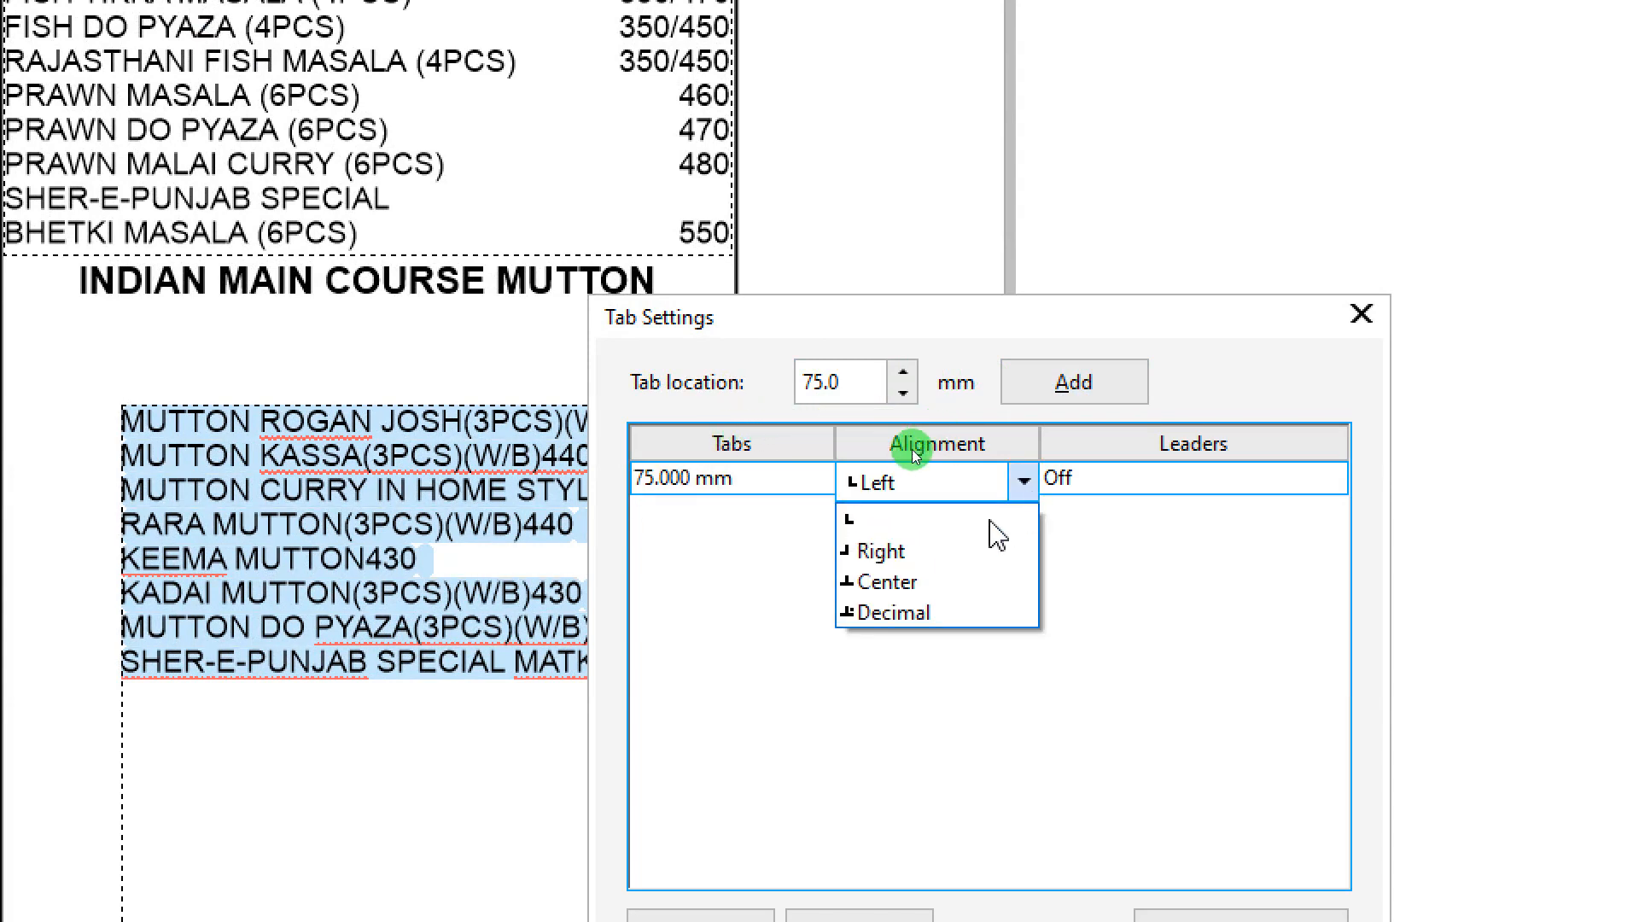
{"action": "left_click", "coordinate": [888, 553]}
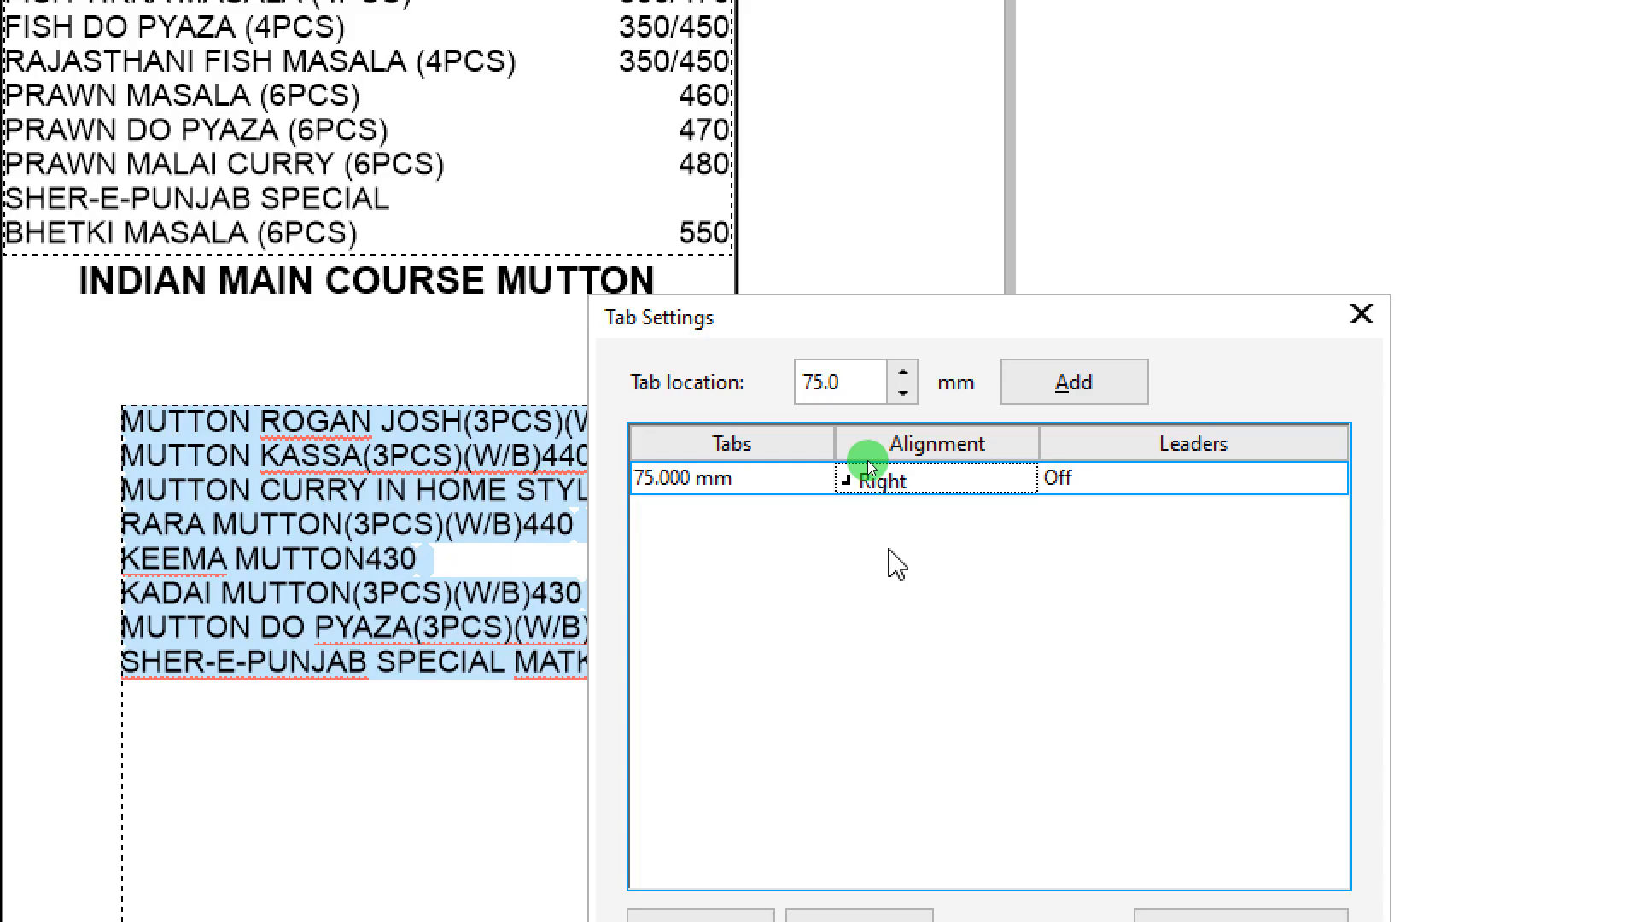
{"action": "left_click", "coordinate": [895, 563]}
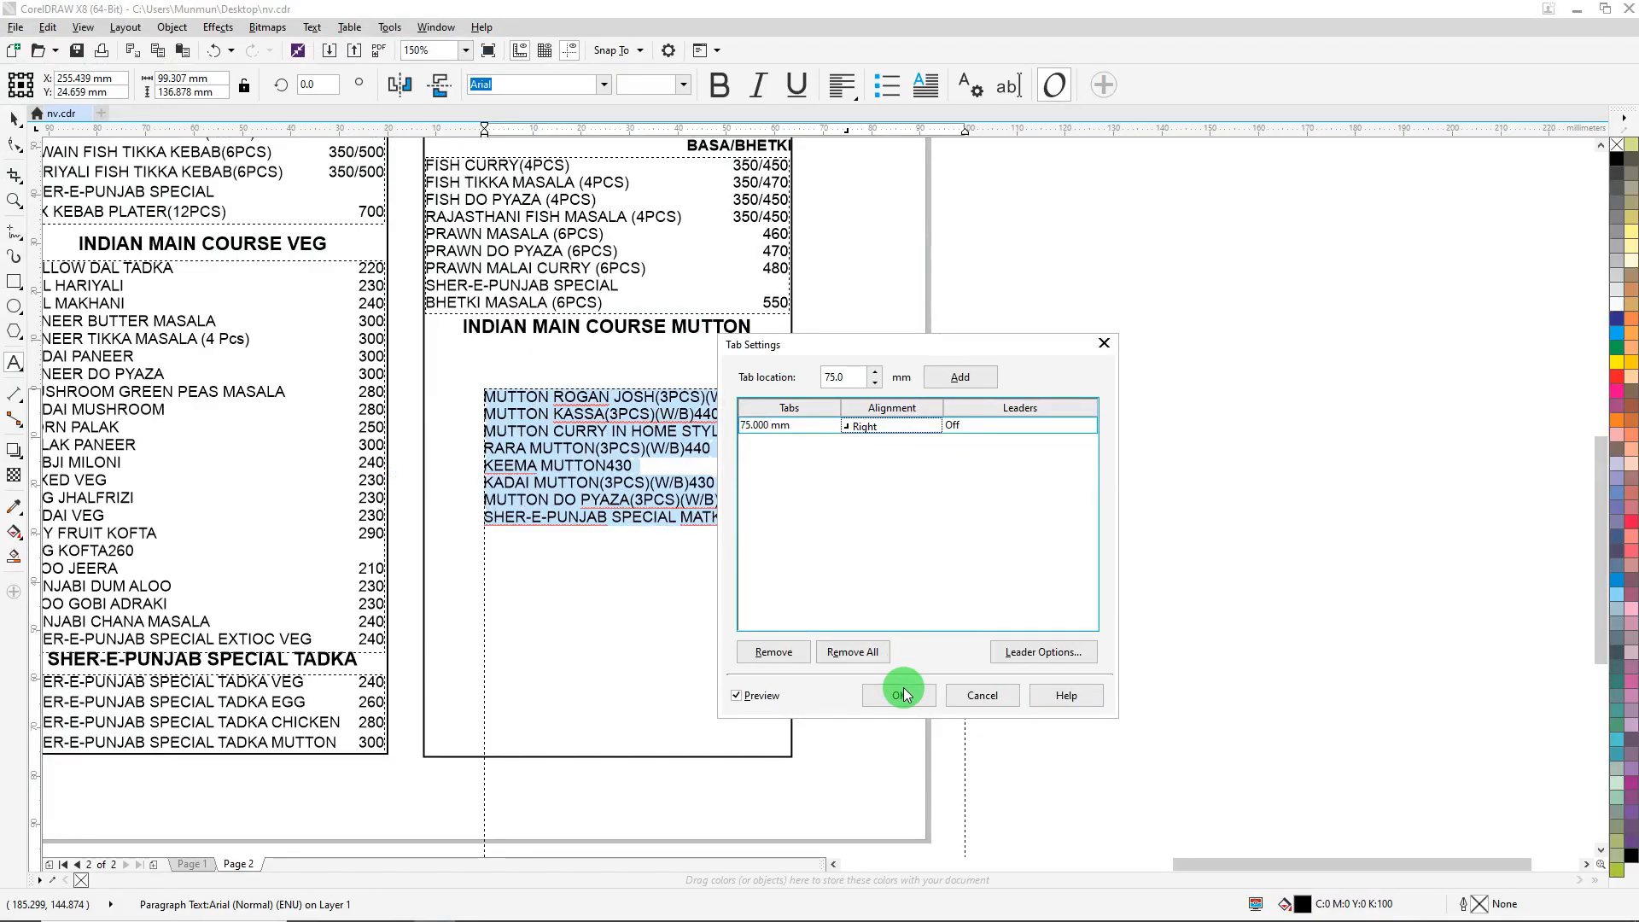
{"action": "left_click", "coordinate": [901, 694]}
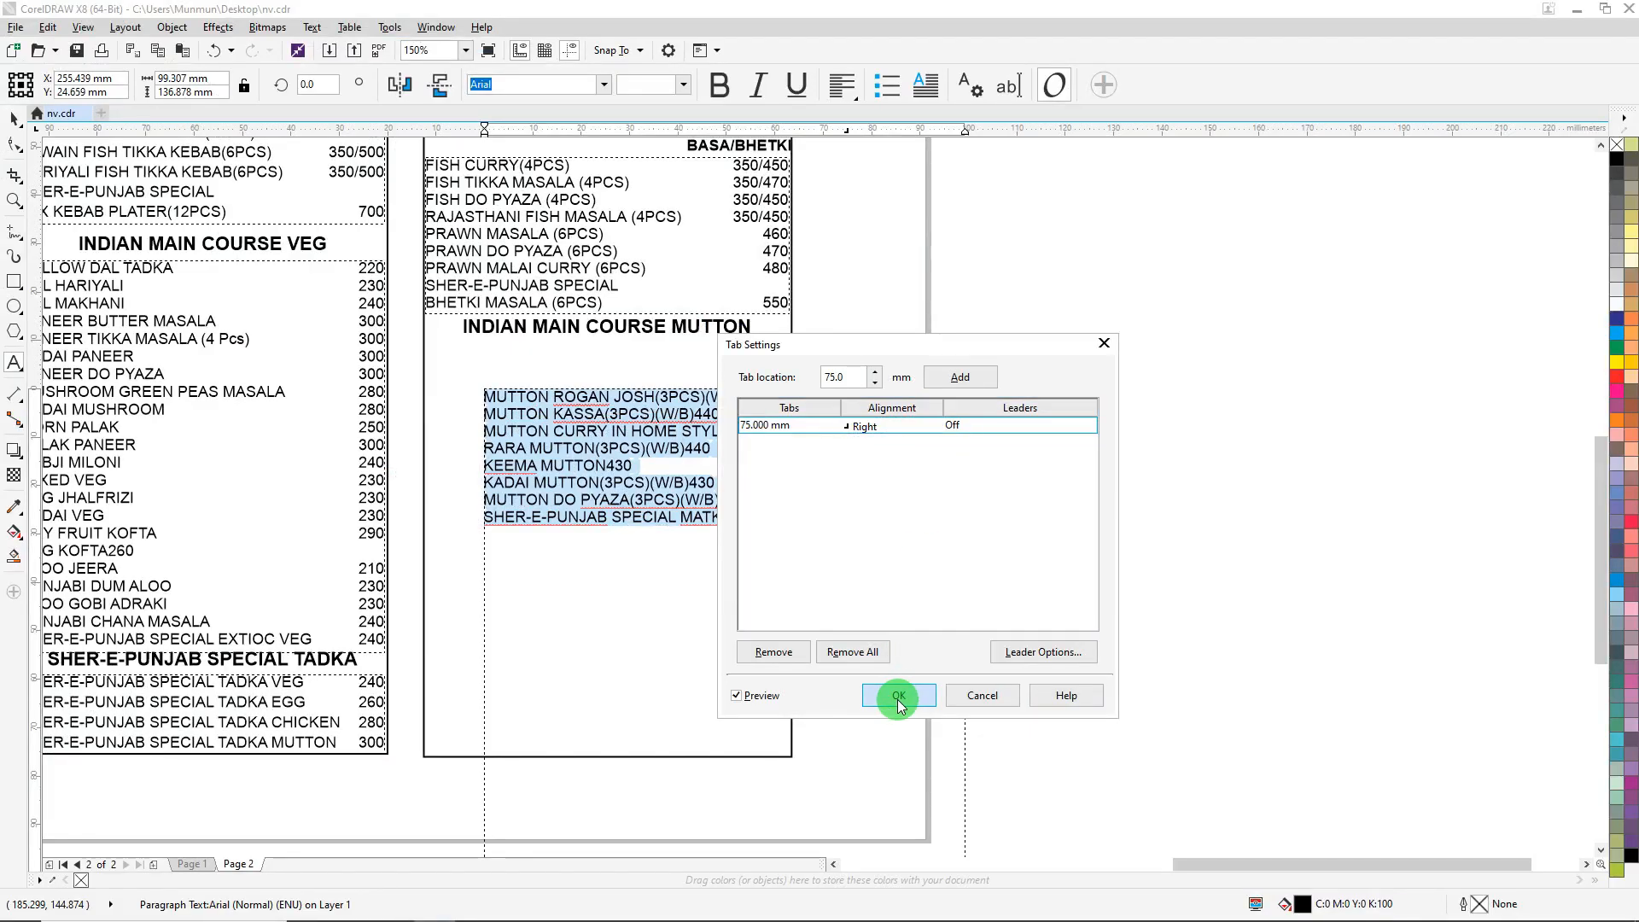
{"action": "left_click", "coordinate": [15, 125]}
{"action": "left_click", "coordinate": [1009, 268]}
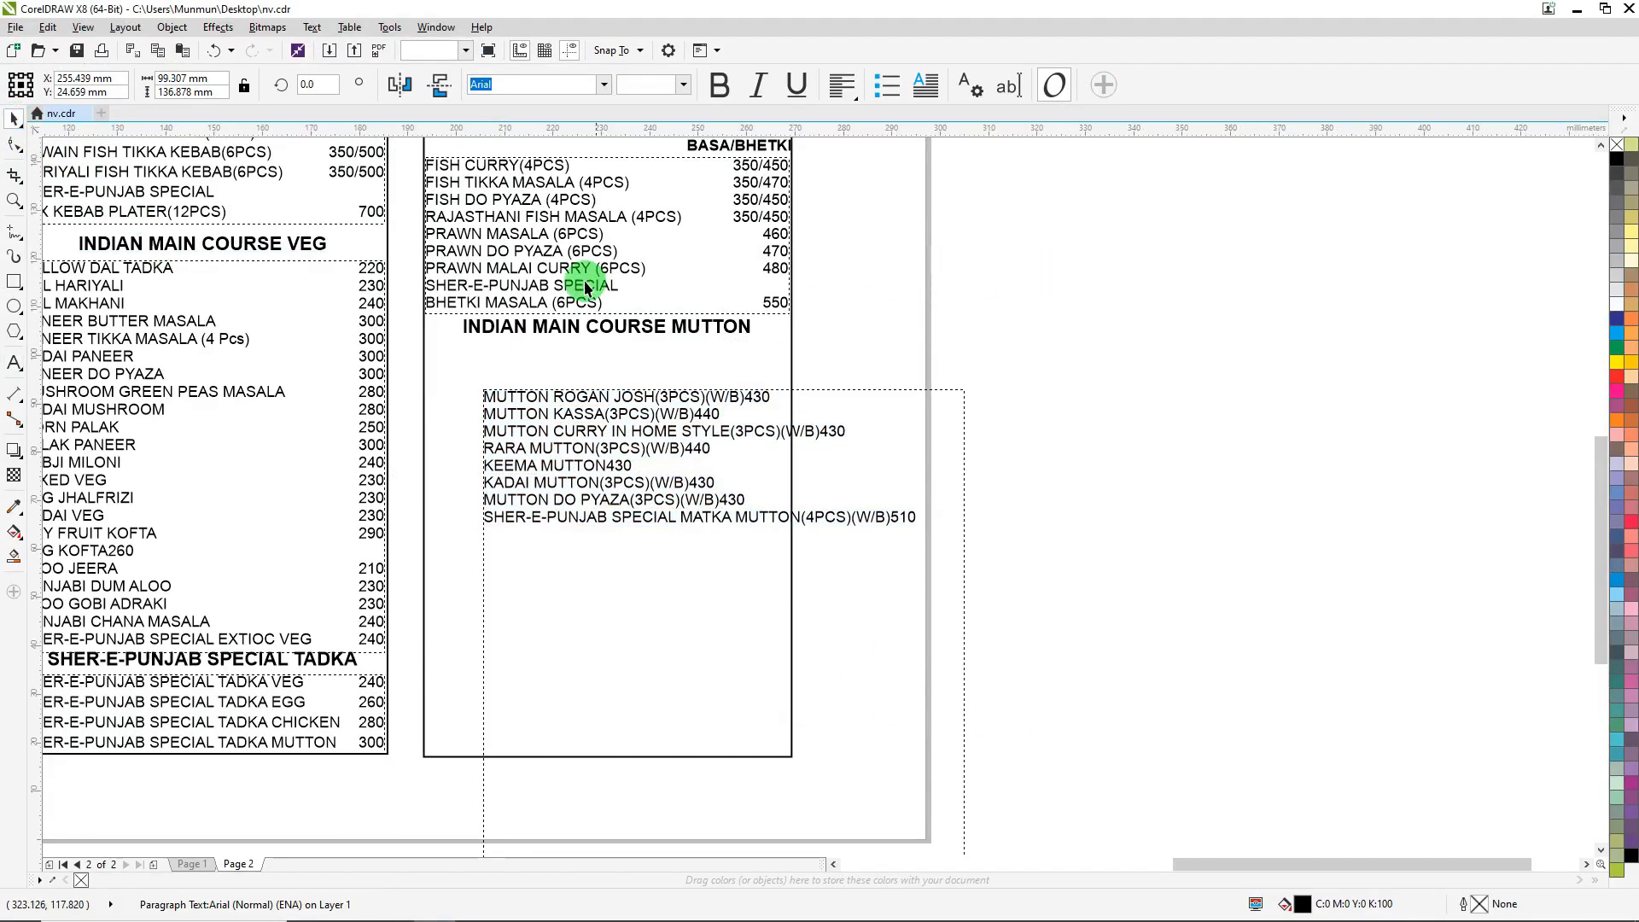
Step: Check the fish list frame's width and set the mutton list's text frame to the same 75 mm width
{"action": "left_click", "coordinate": [565, 224]}
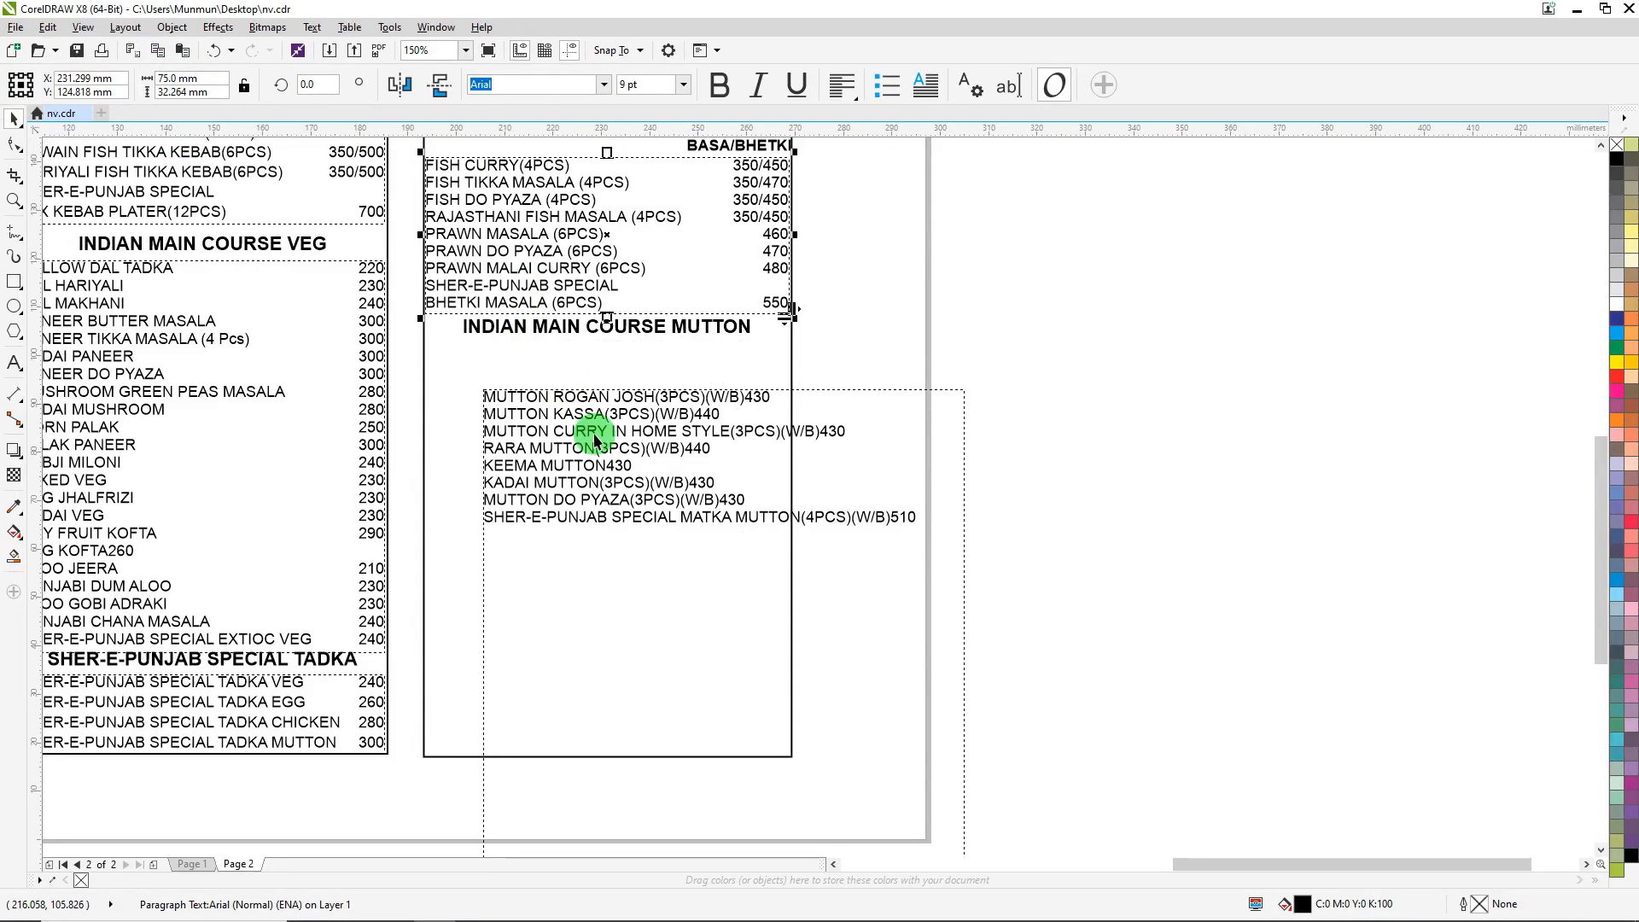
{"action": "left_click", "coordinate": [1041, 826]}
{"action": "left_click", "coordinate": [173, 79]}
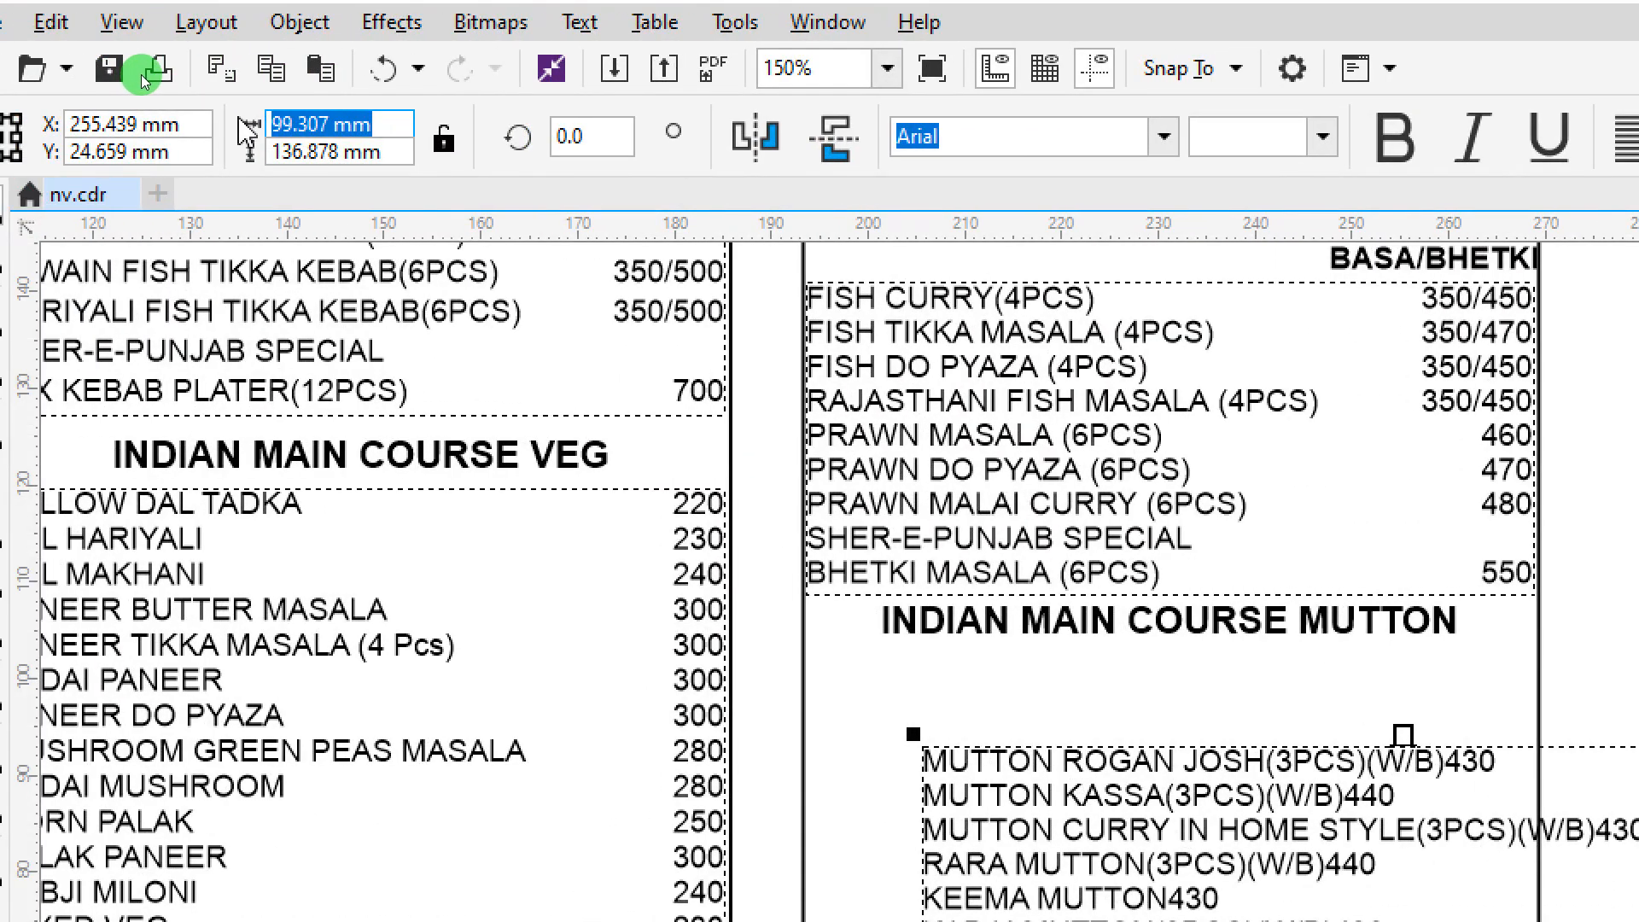
{"action": "type", "text": "75"}
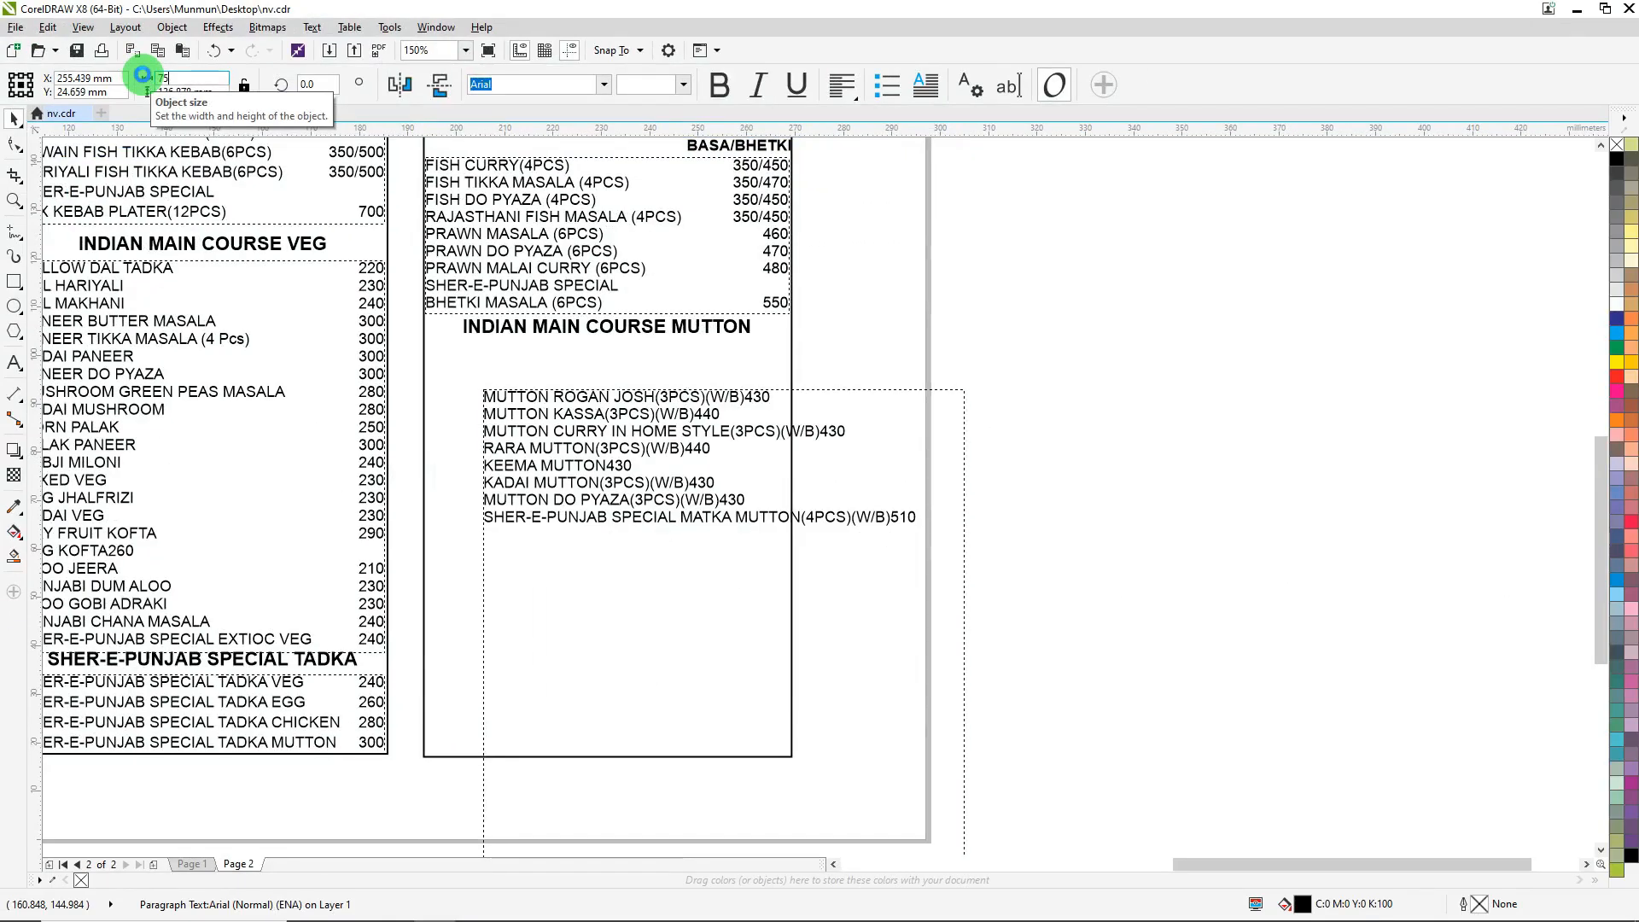
{"action": "key", "text": "Return"}
Step: Move the mutton list's frame up directly beneath its heading and left-align it with the fish list's frame above
{"action": "left_click_drag", "start_coordinate": [613, 410], "coordinate": [537, 368]}
{"action": "scroll", "coordinate": [484, 304], "scroll_direction": "up", "scroll_amount": 2}
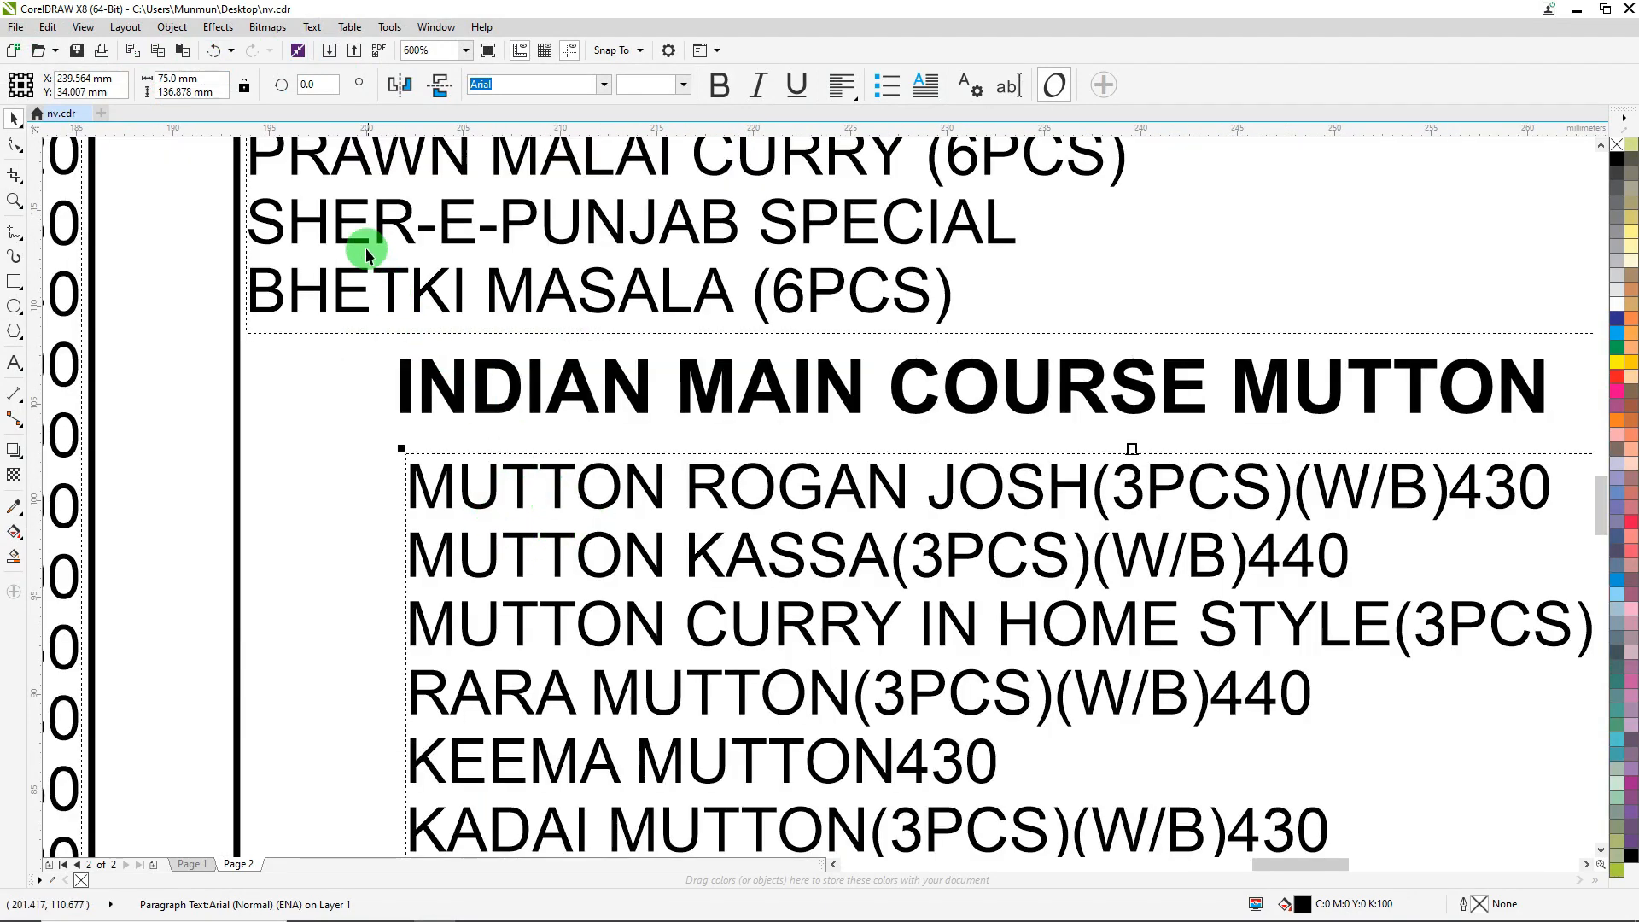
{"action": "left_click", "coordinate": [347, 203], "text": "shift"}
{"action": "scroll", "coordinate": [450, 290], "scroll_direction": "down", "scroll_amount": 2}
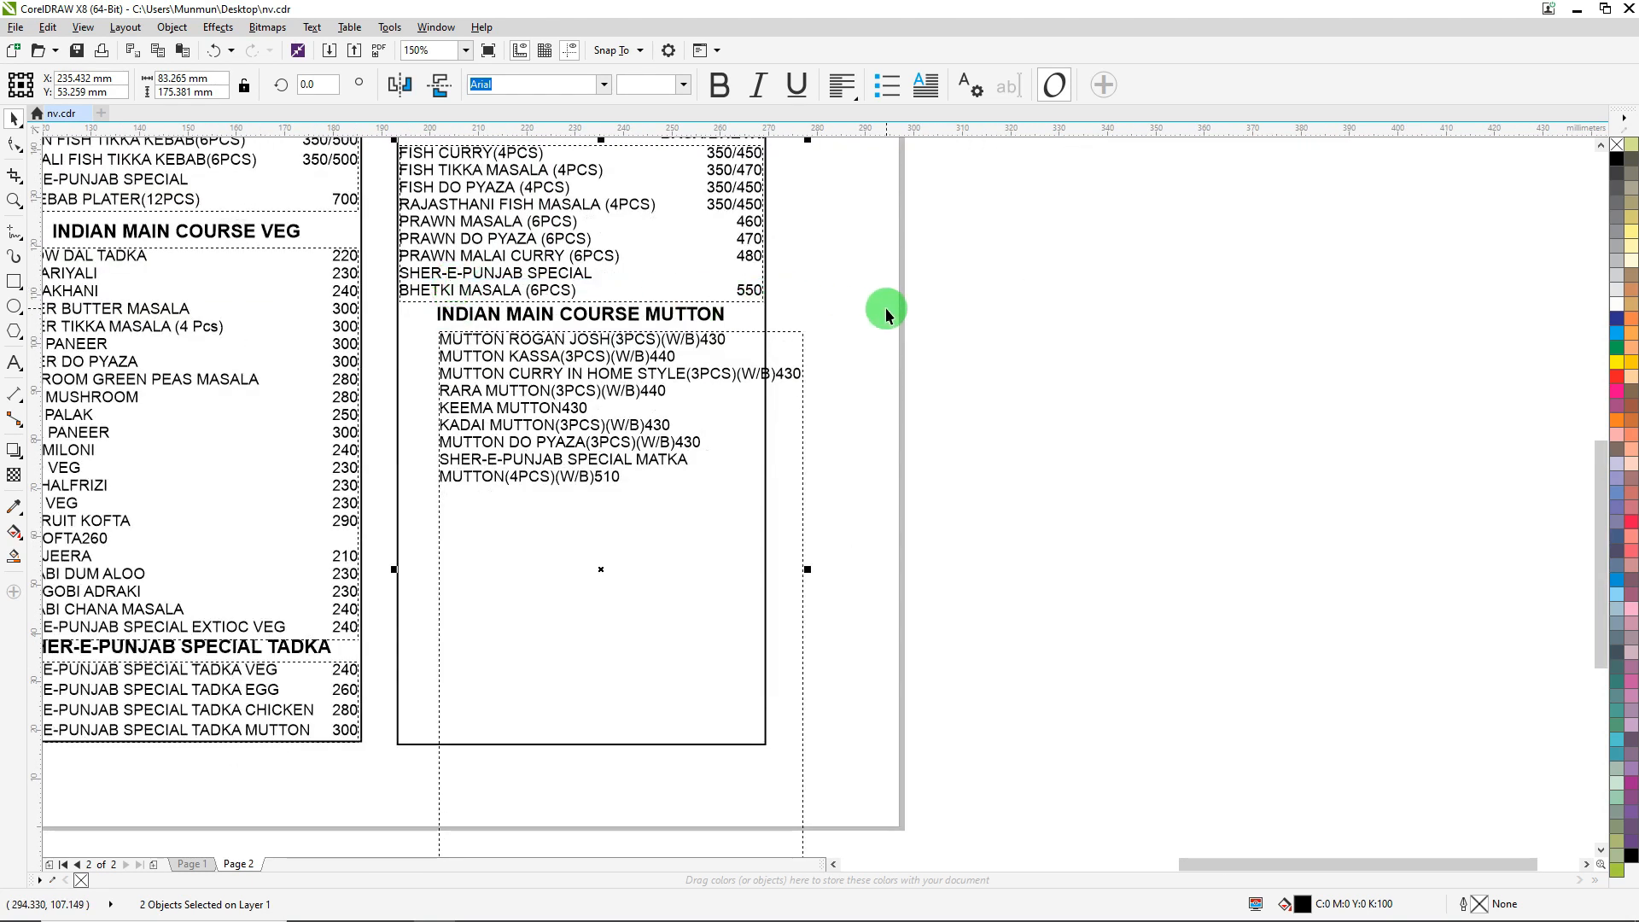
{"action": "key", "text": "l"}
{"action": "left_click", "coordinate": [583, 382]}
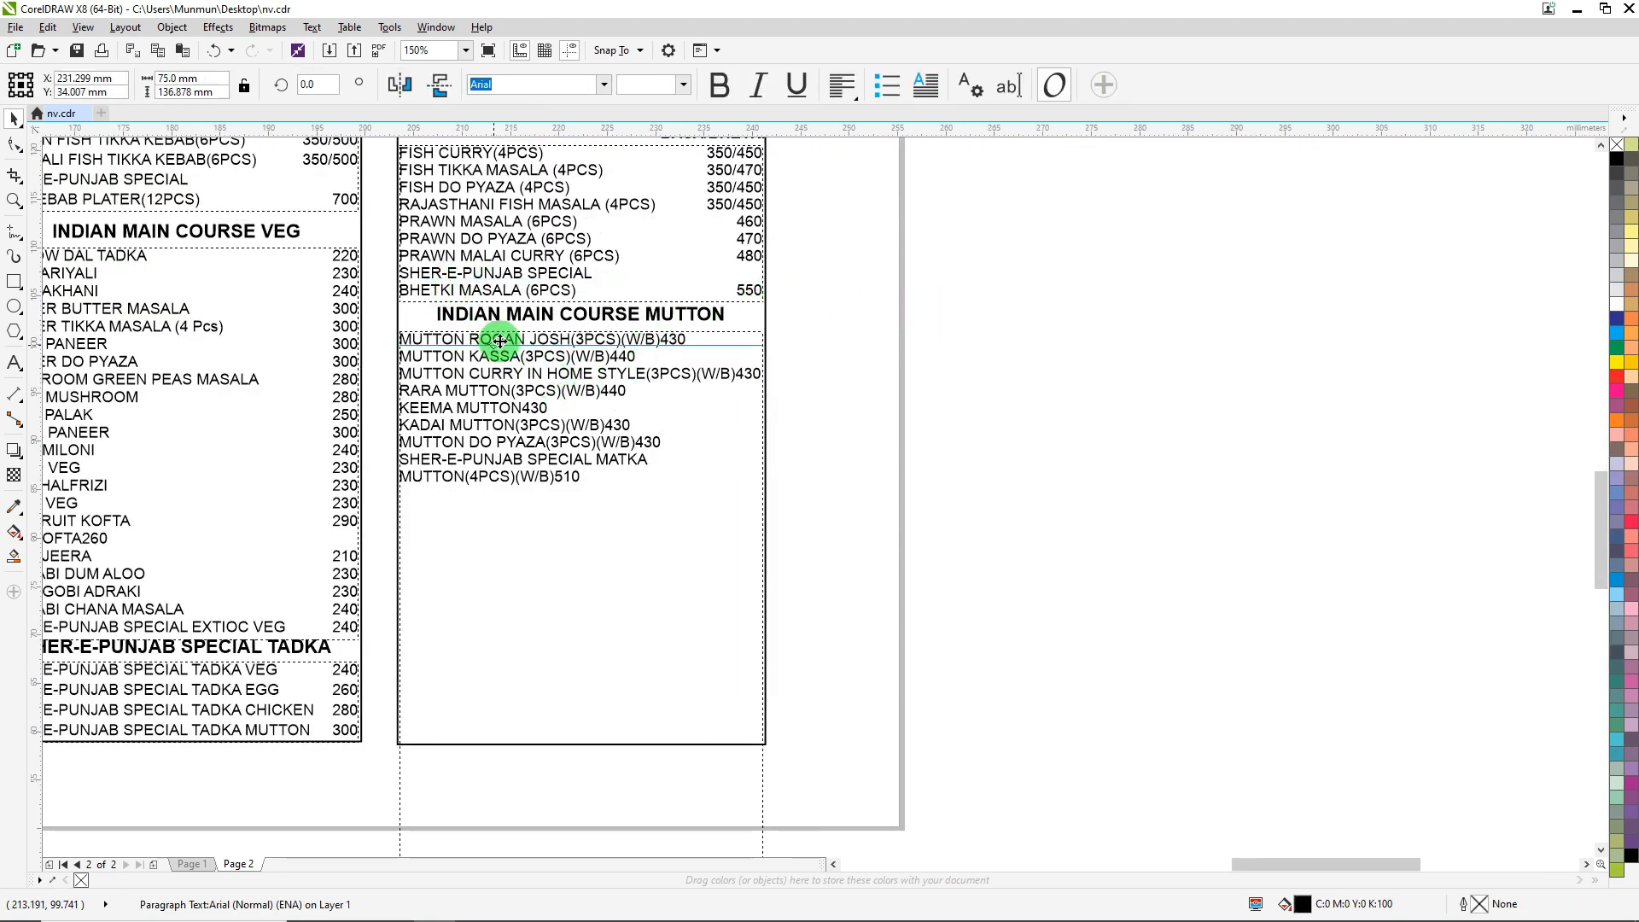
Step: Insert a tab before the prices of MUTTON ROGAN JOSH and MUTTON KASSA in the mutton list
{"action": "scroll", "coordinate": [493, 341], "scroll_direction": "up", "scroll_amount": 1}
{"action": "left_click", "coordinate": [14, 357]}
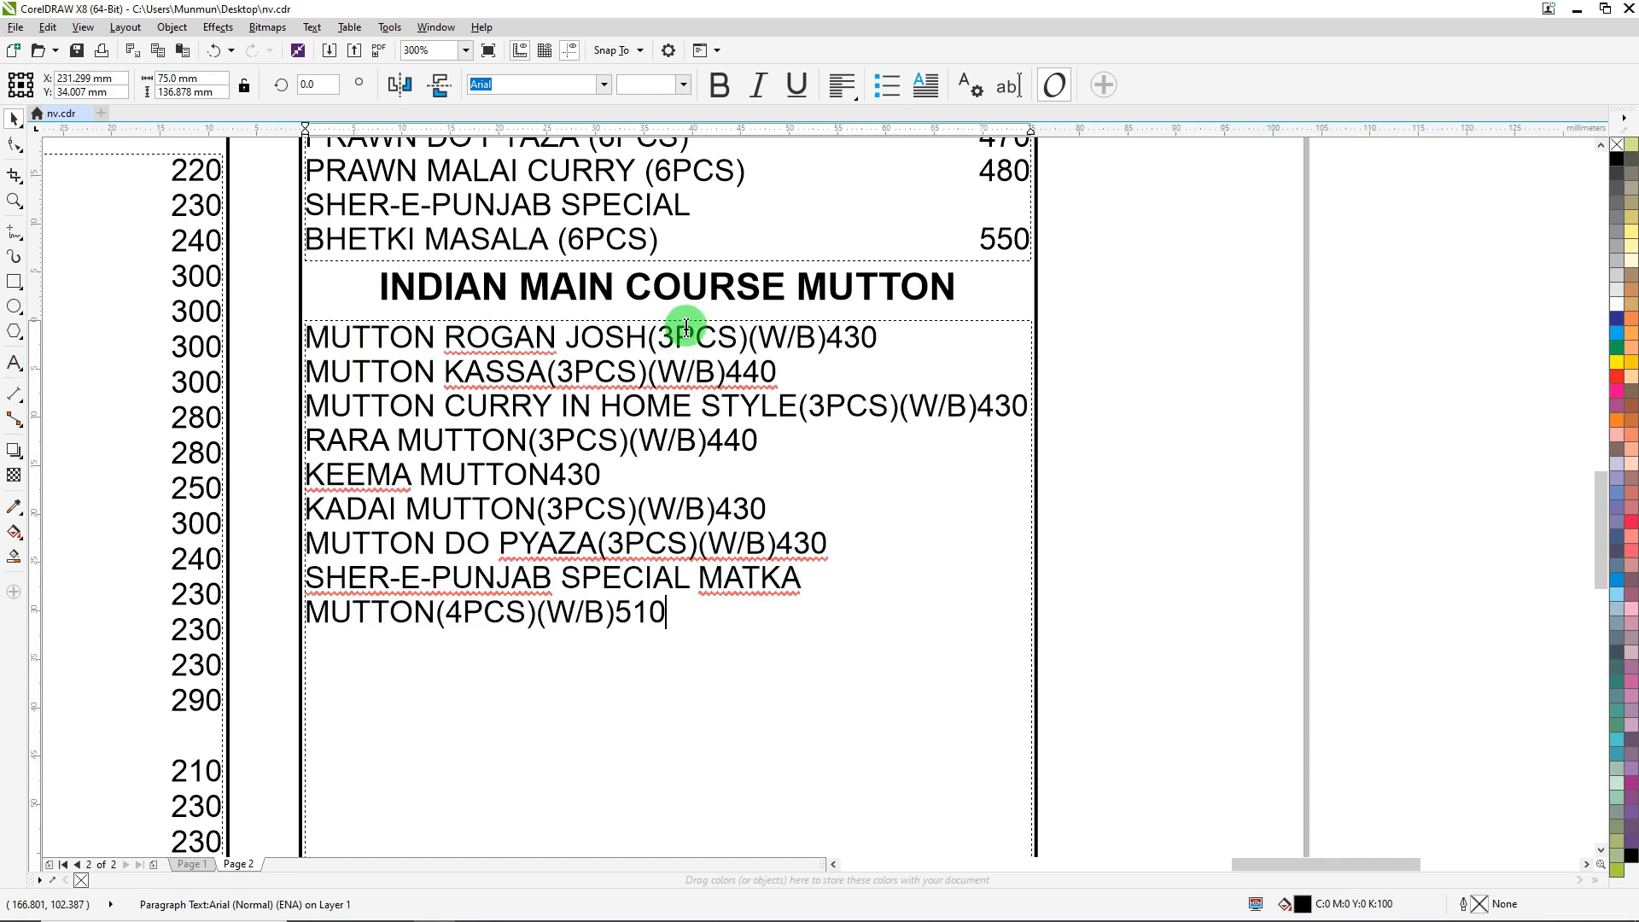
{"action": "left_click", "coordinate": [831, 339]}
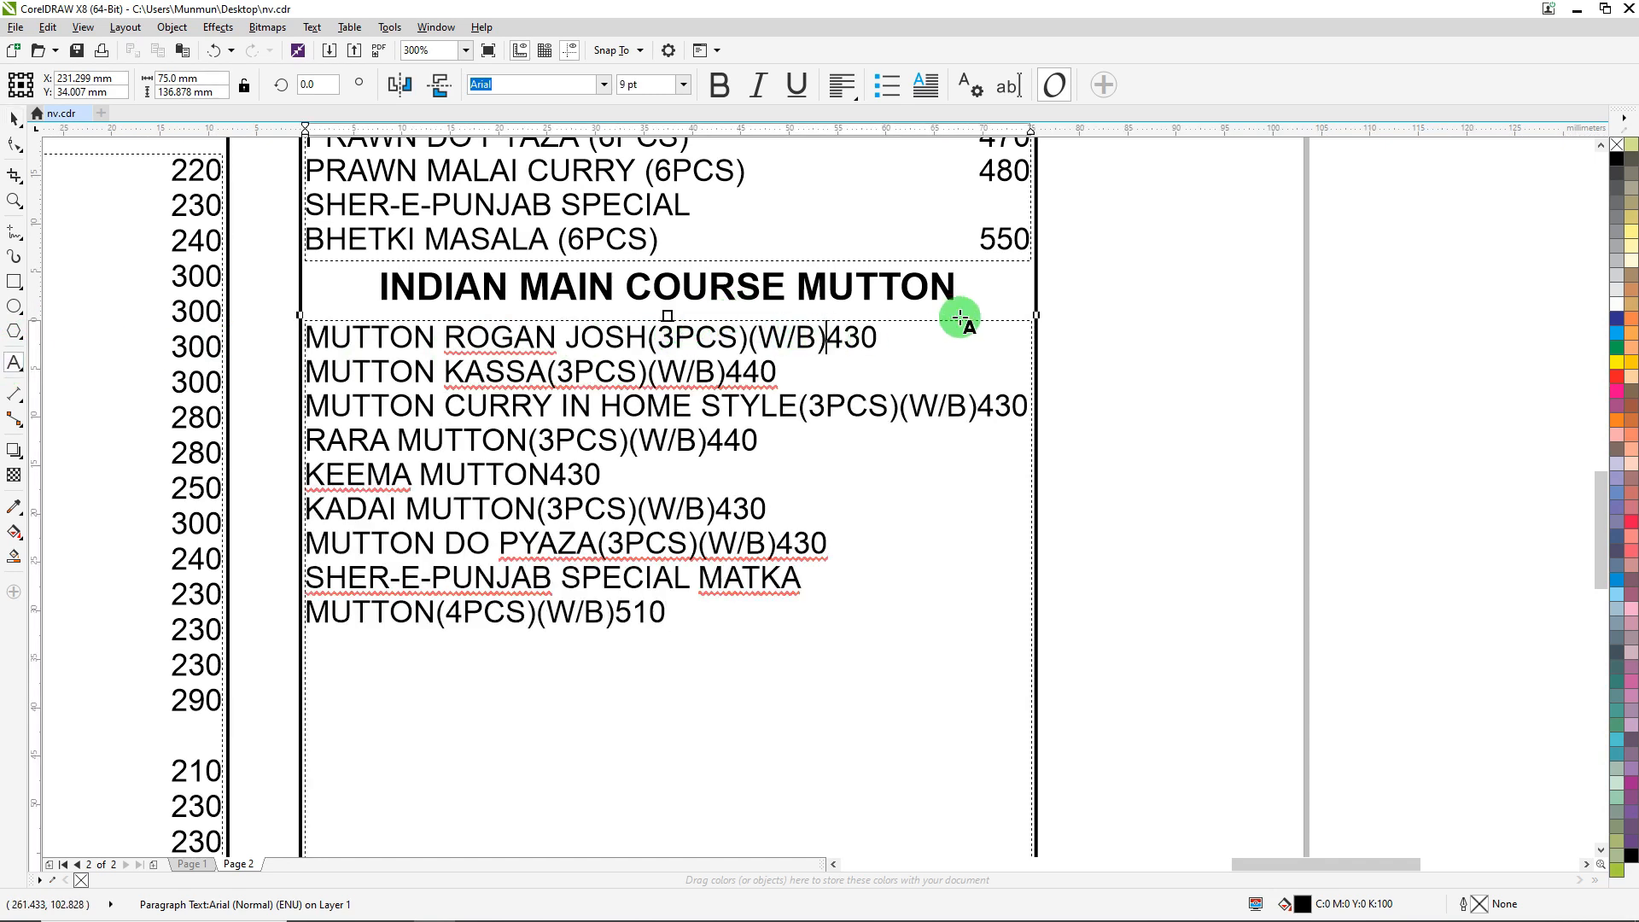
{"action": "key", "text": "Tab"}
{"action": "key", "text": "Tab"}
{"action": "key", "text": "Down"}
{"action": "key", "text": "Left"}
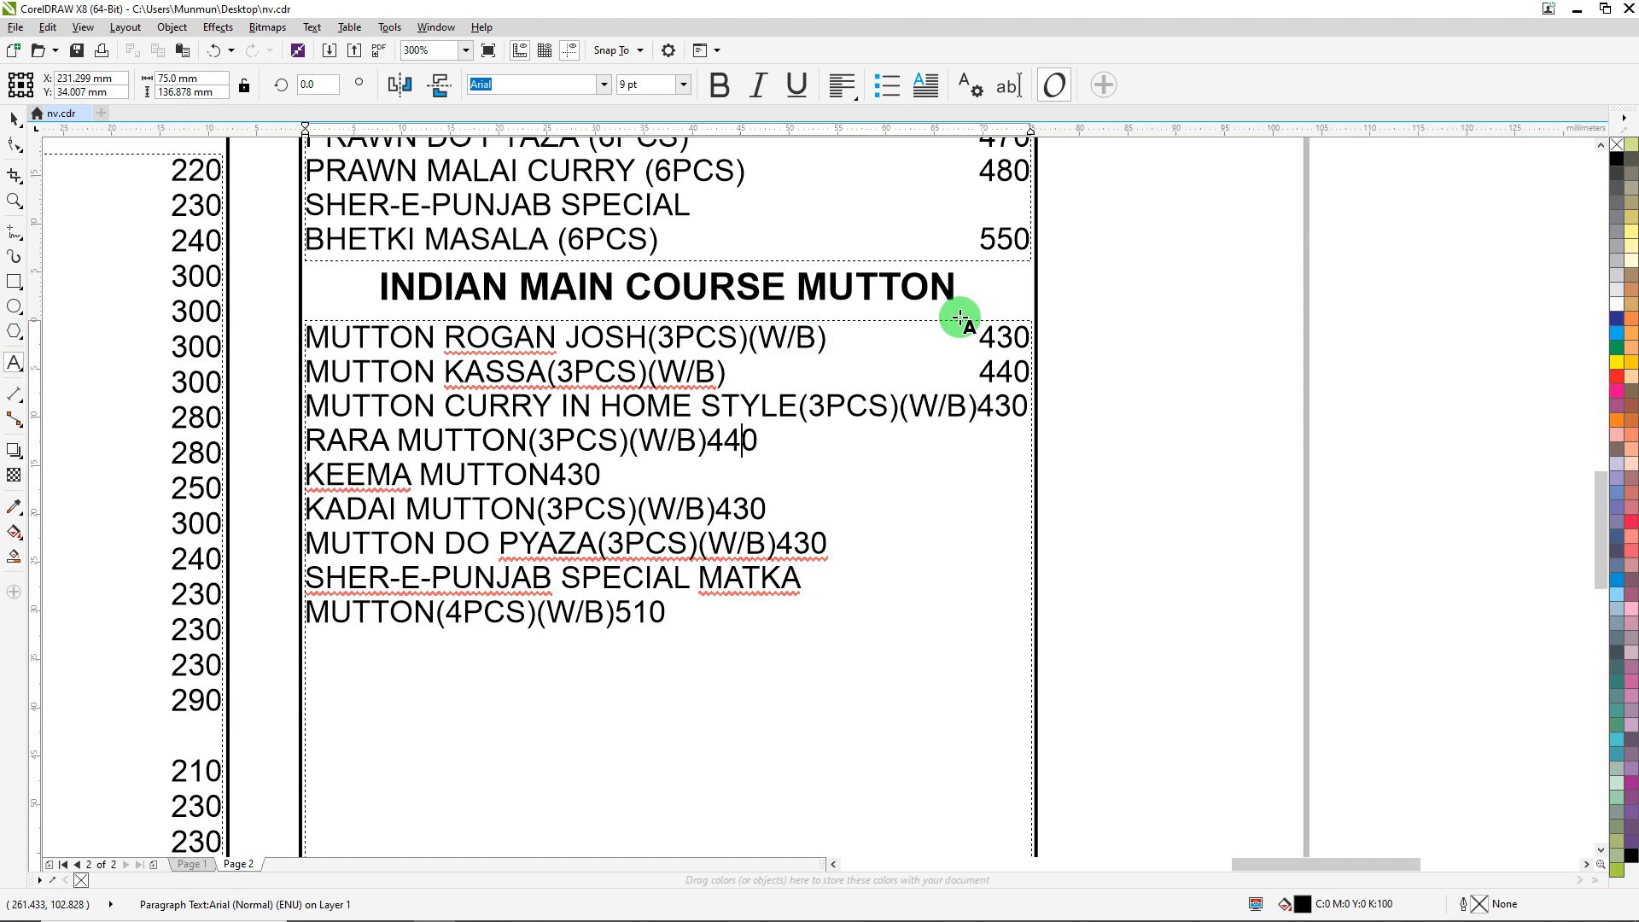
Step: Insert a tab before the prices of RARA MUTTON, KEEMA MUTTON and KADAI MUTTON
{"action": "key", "text": "Tab"}
{"action": "key", "text": "Down"}
{"action": "key", "text": "Left"}
{"action": "key", "text": "Tab"}
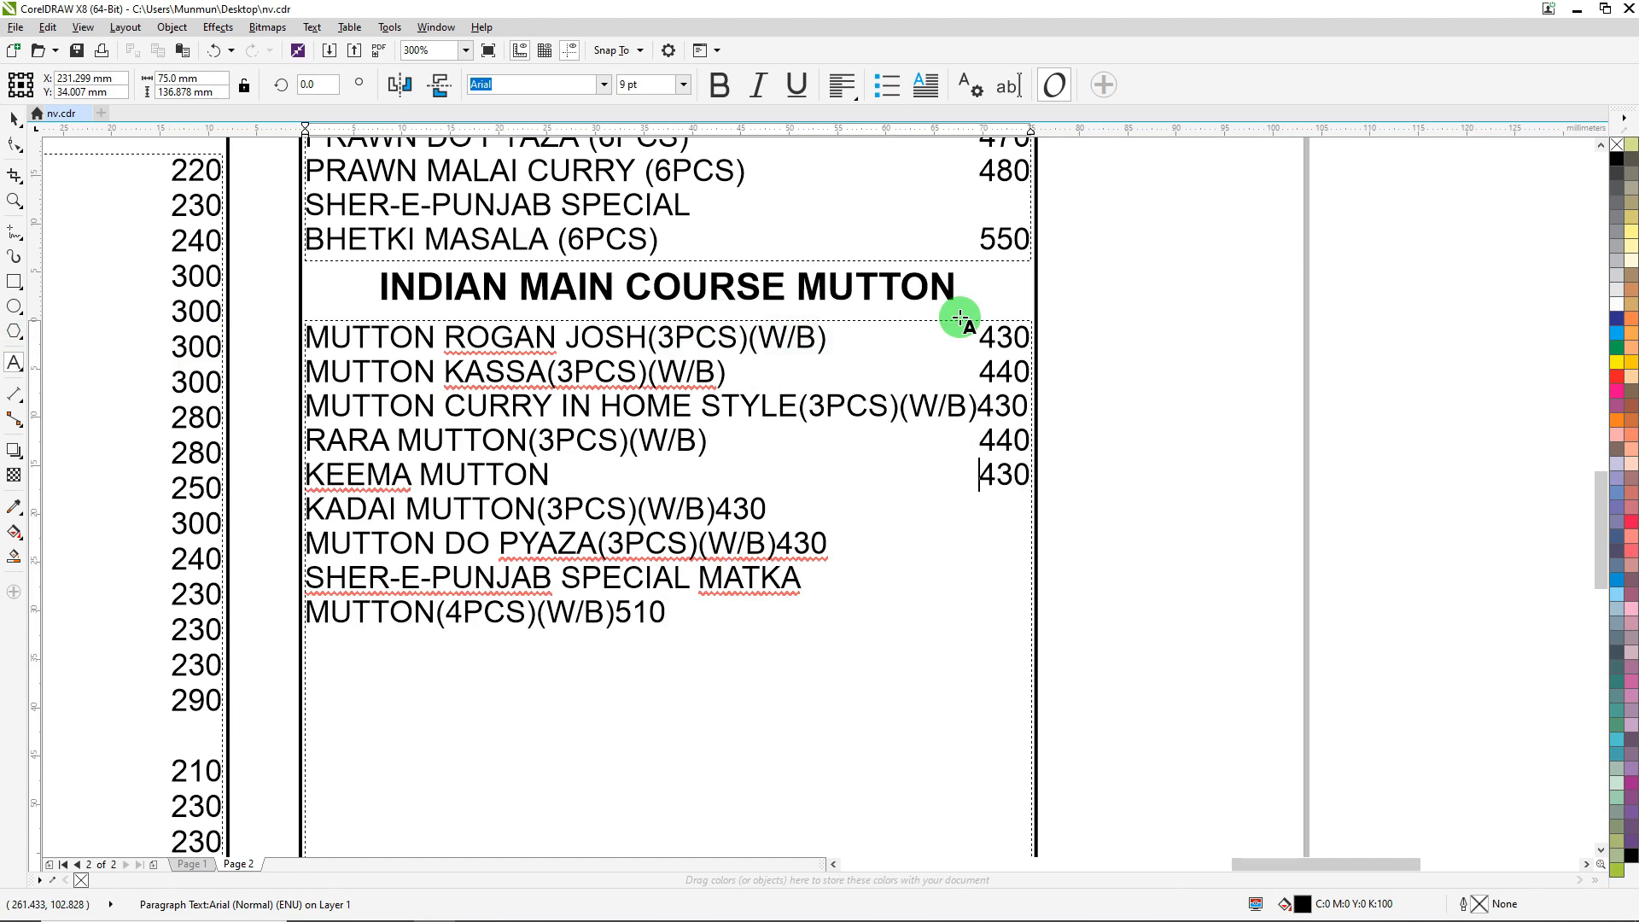
{"action": "key", "text": "Left"}
{"action": "key", "text": "Left"}
{"action": "key", "text": "Tab"}
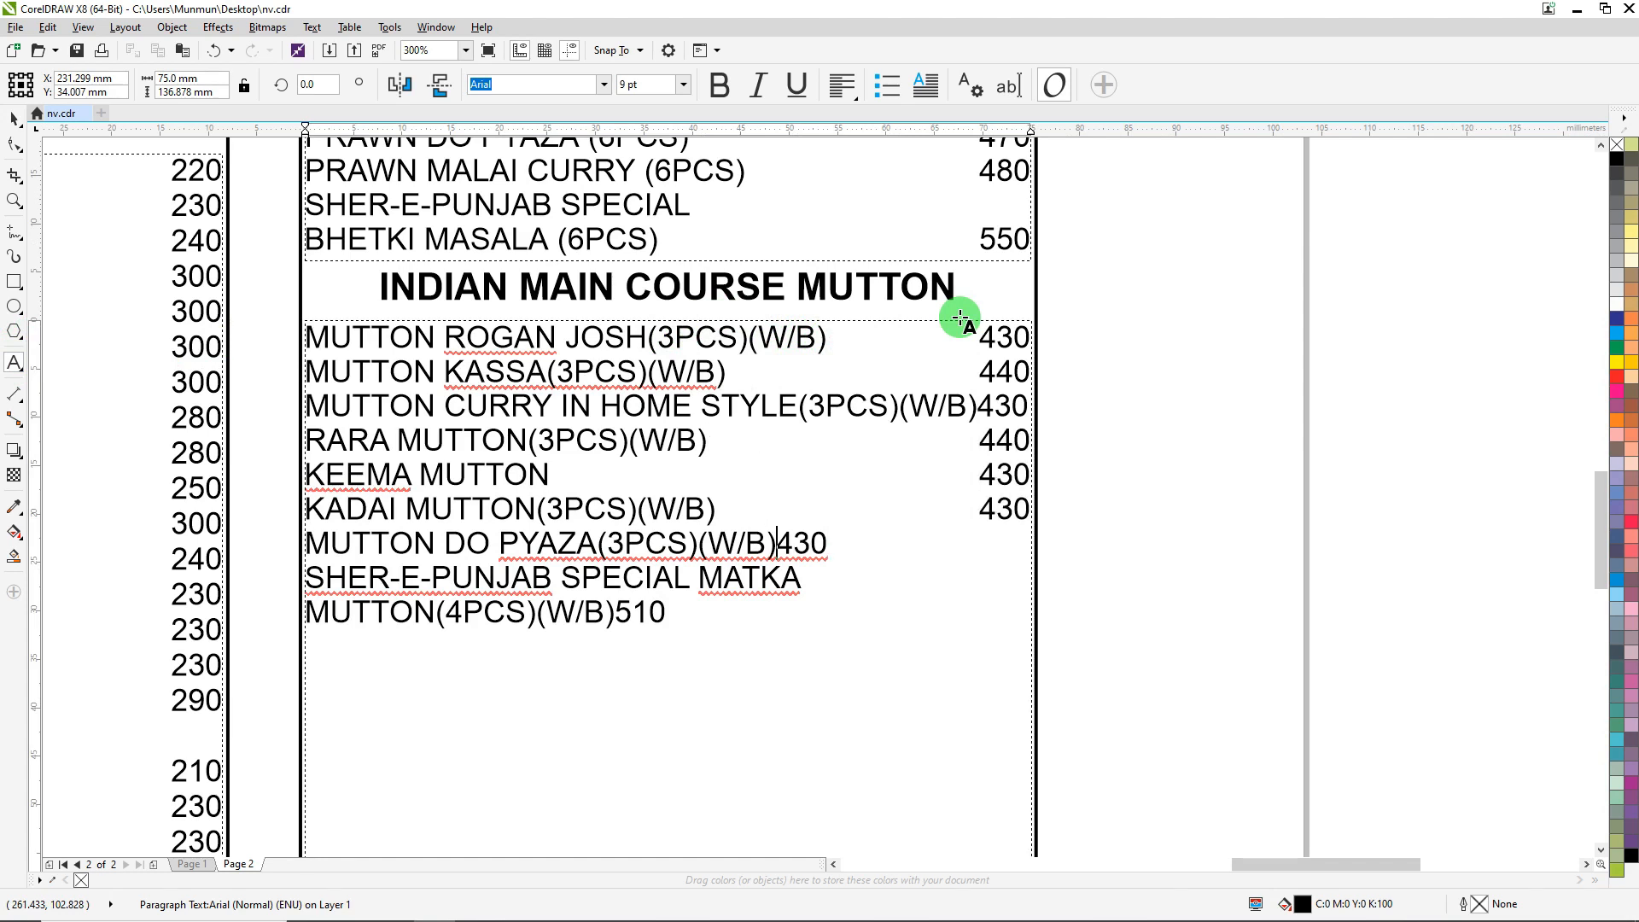
Step: Tab-align the MUTTON DO PYAZA price, break the last item's line before MATKA and insert a tab before its price 510
{"action": "key", "text": "Tab"}
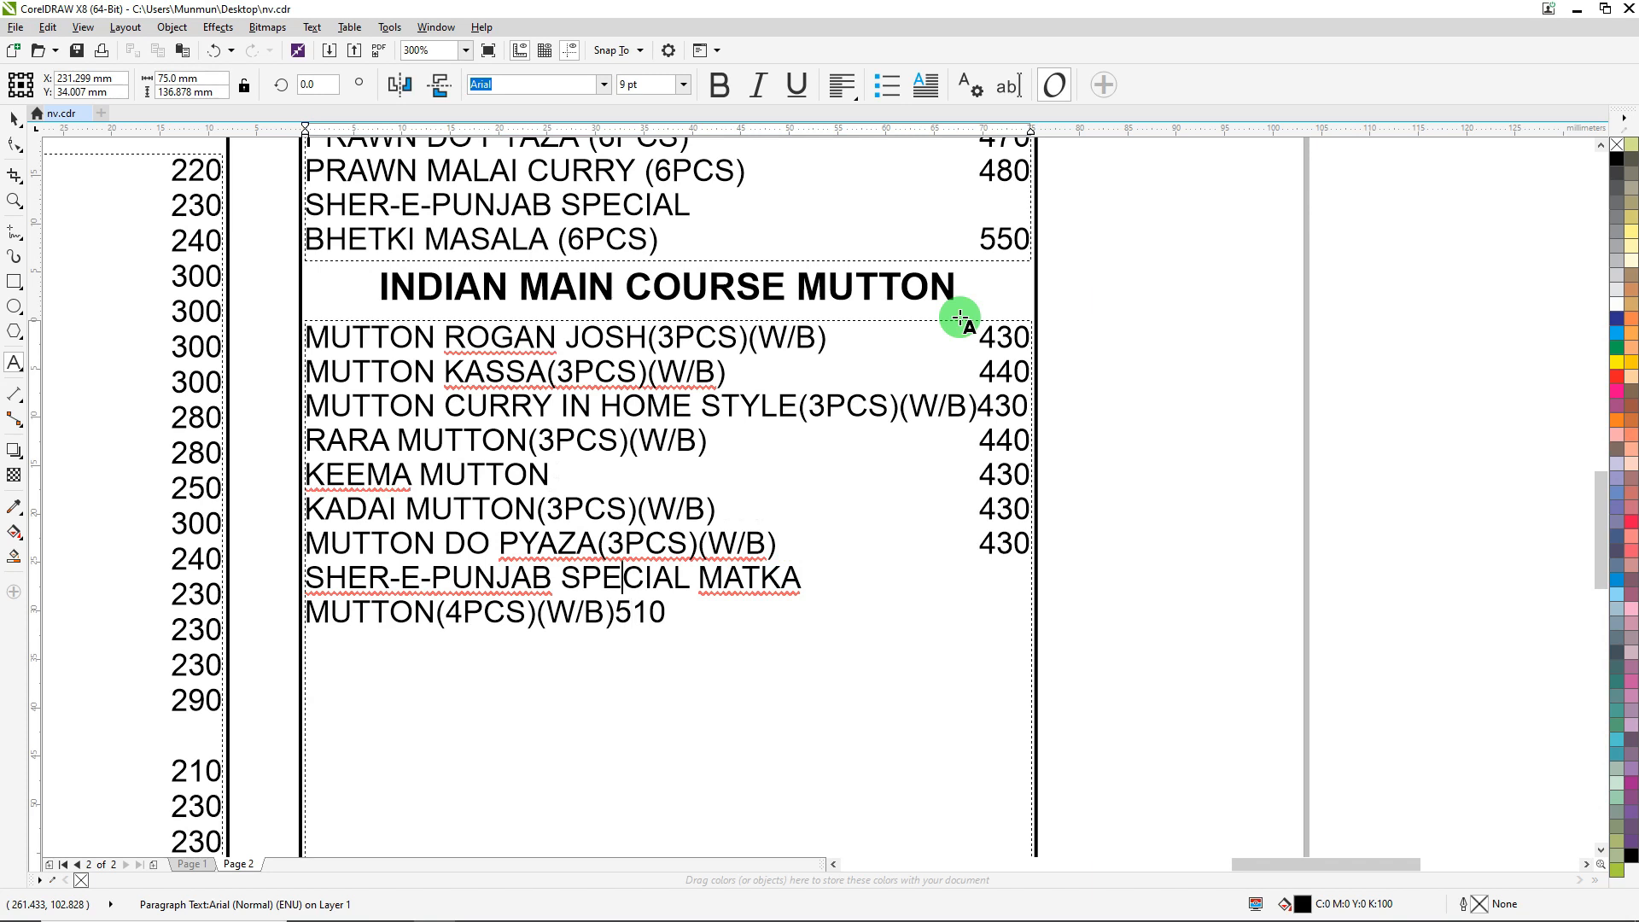
{"action": "key", "text": "Return"}
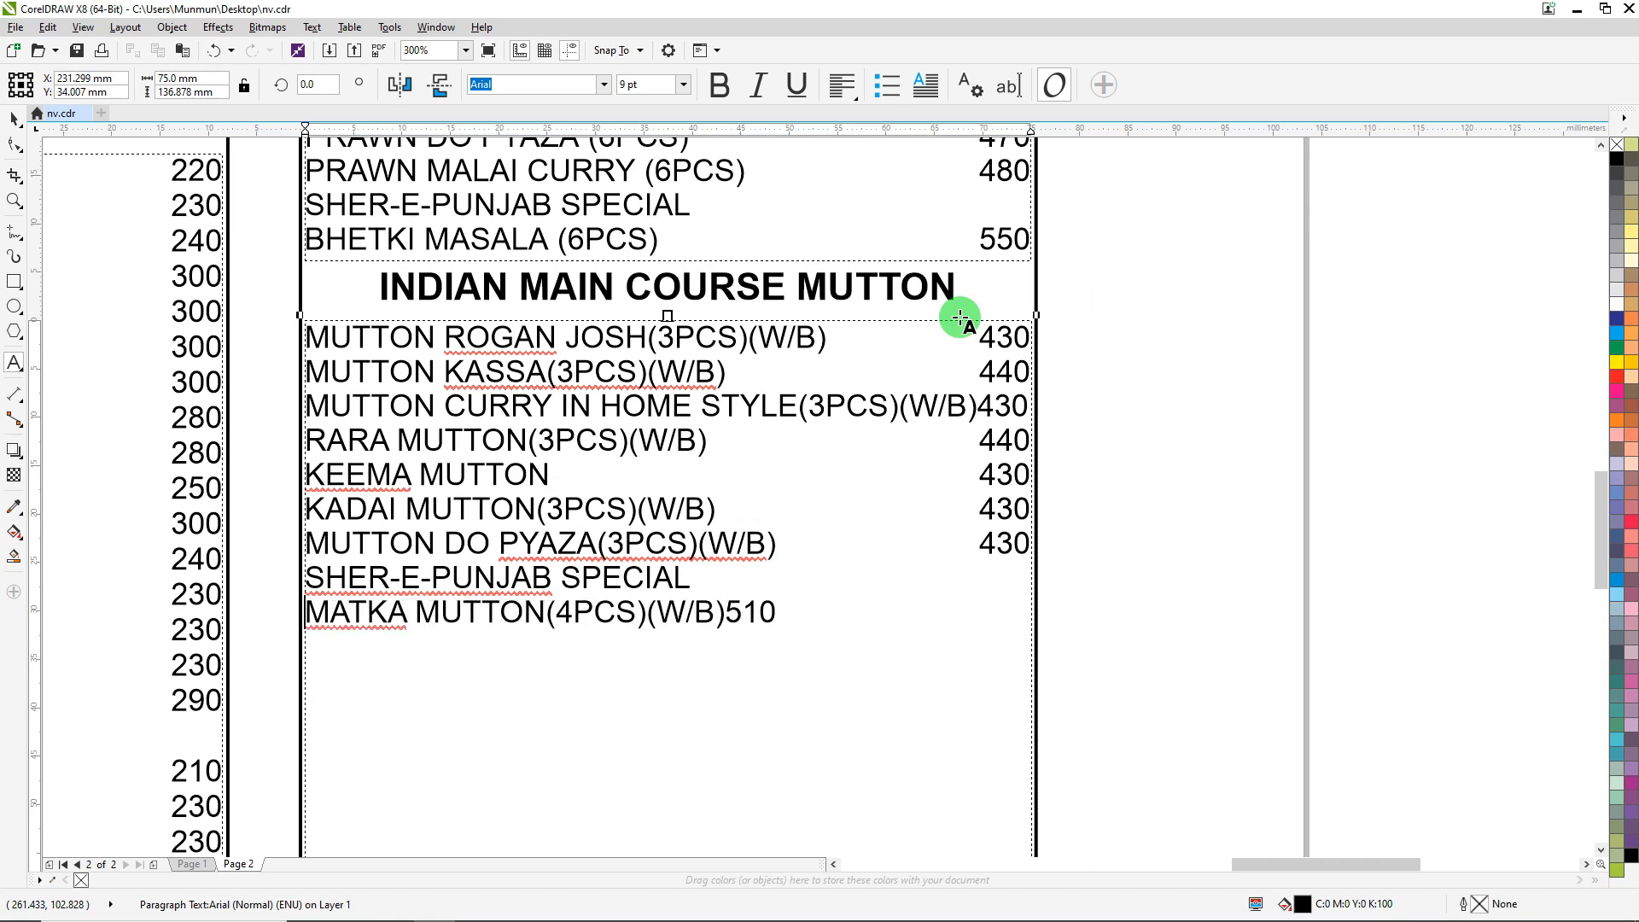
{"action": "key", "text": "Tab"}
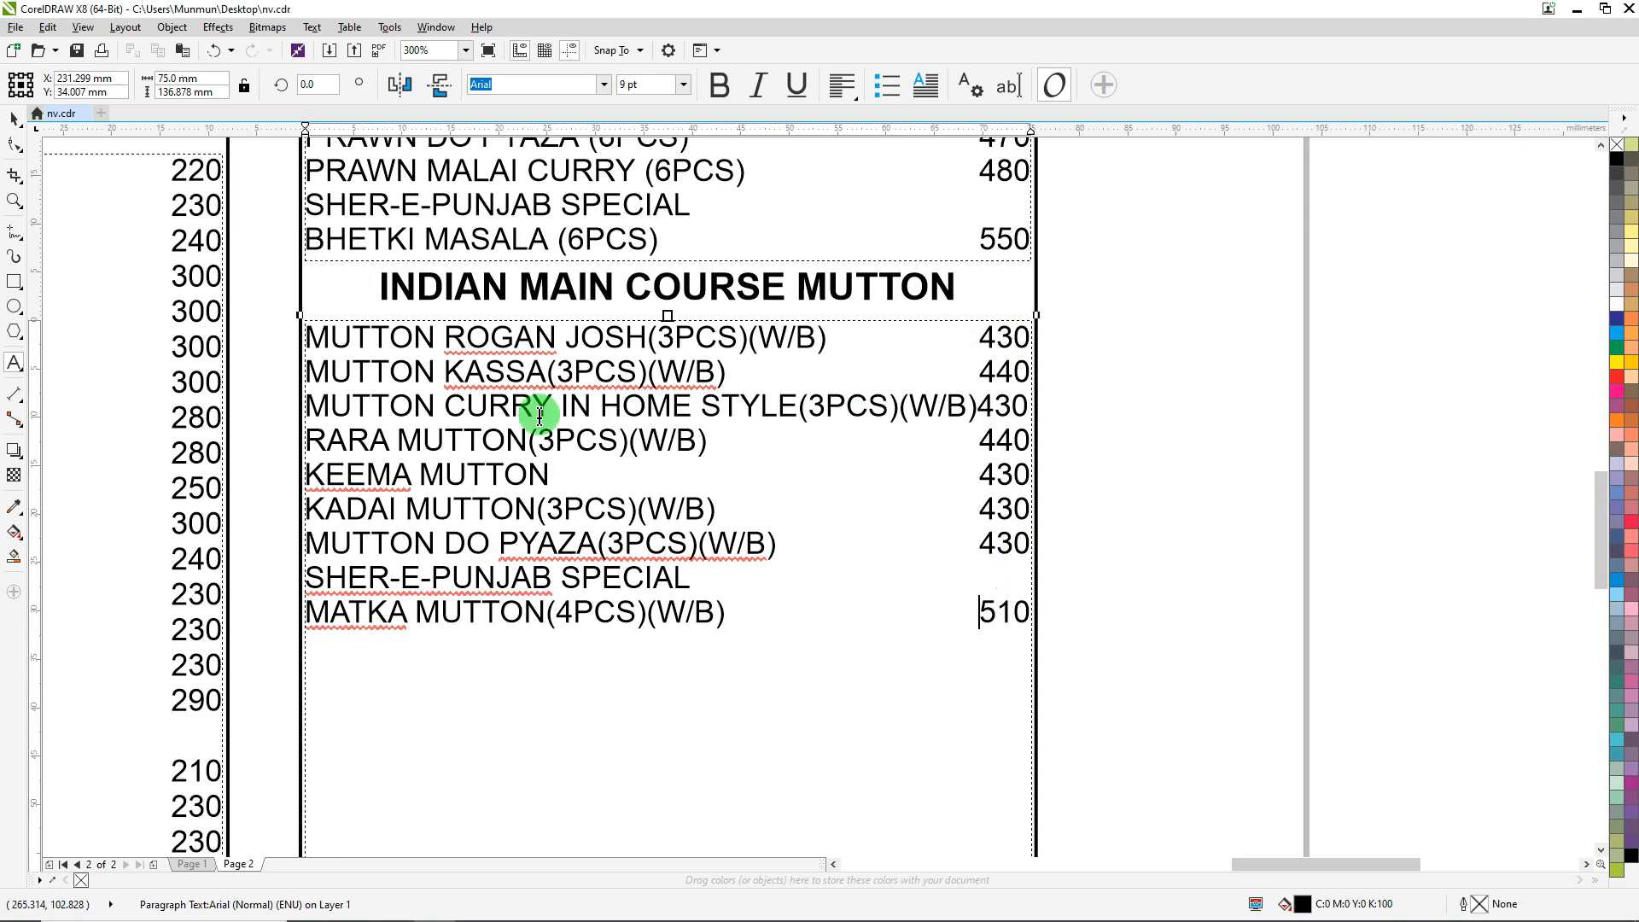
Step: Reduce the item name MUTTON CURRY IN HOME STYLE(3PCS)(W/B), without its price, to 8.5 pt
{"action": "scroll", "coordinate": [313, 403], "scroll_direction": "up", "scroll_amount": 2}
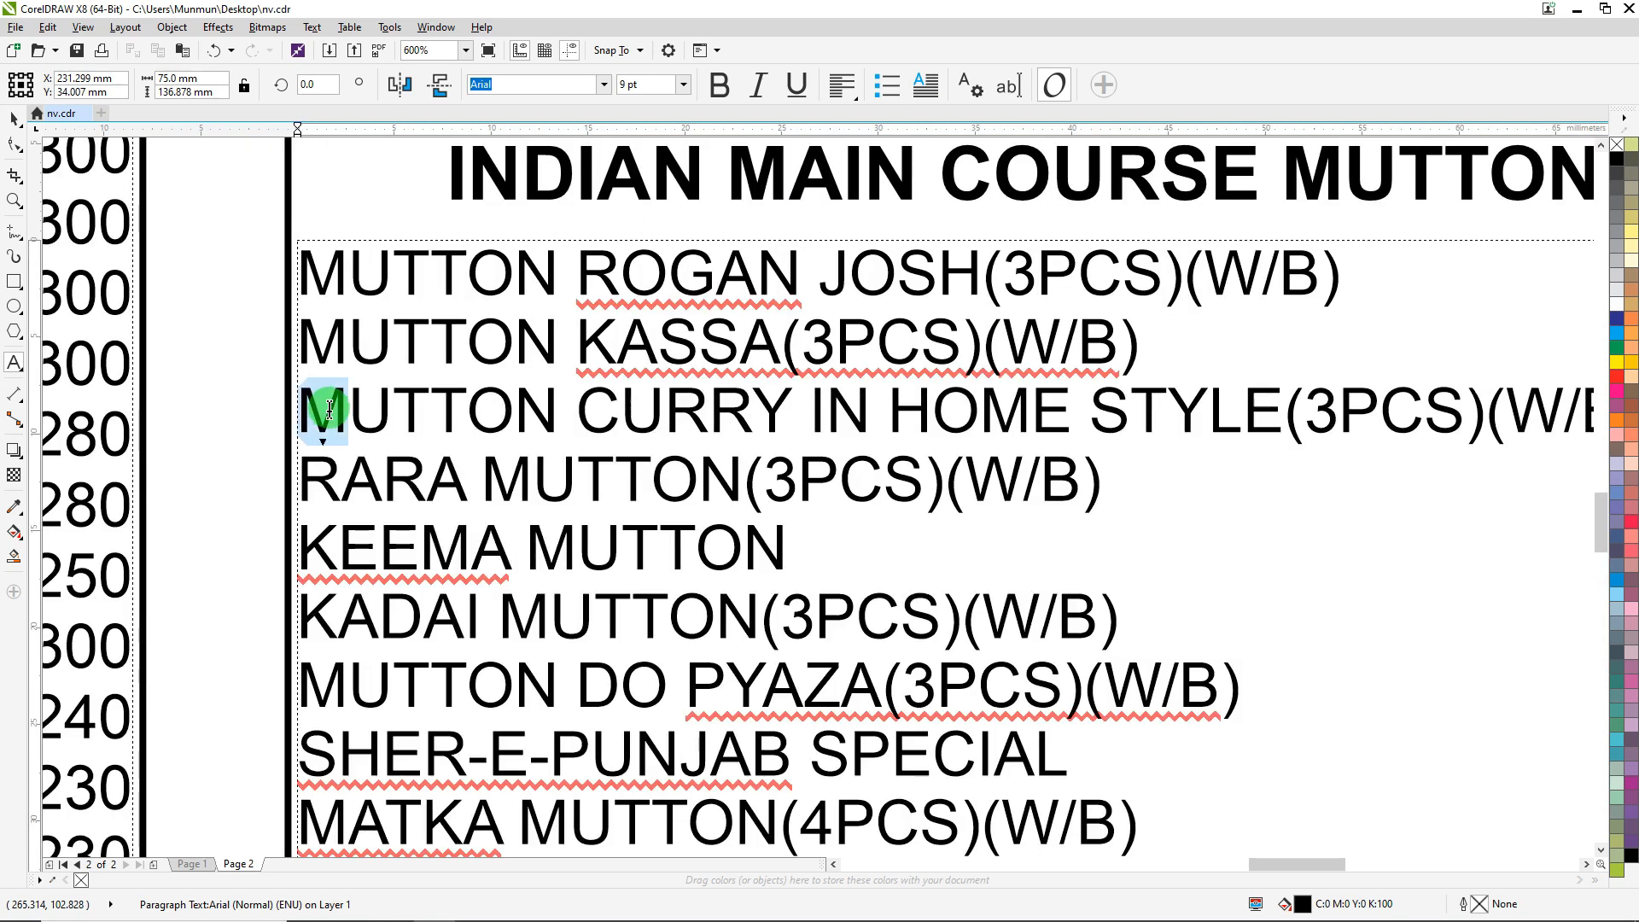
{"action": "left_click", "coordinate": [348, 408]}
{"action": "scroll", "coordinate": [401, 408], "scroll_direction": "down", "scroll_amount": 2}
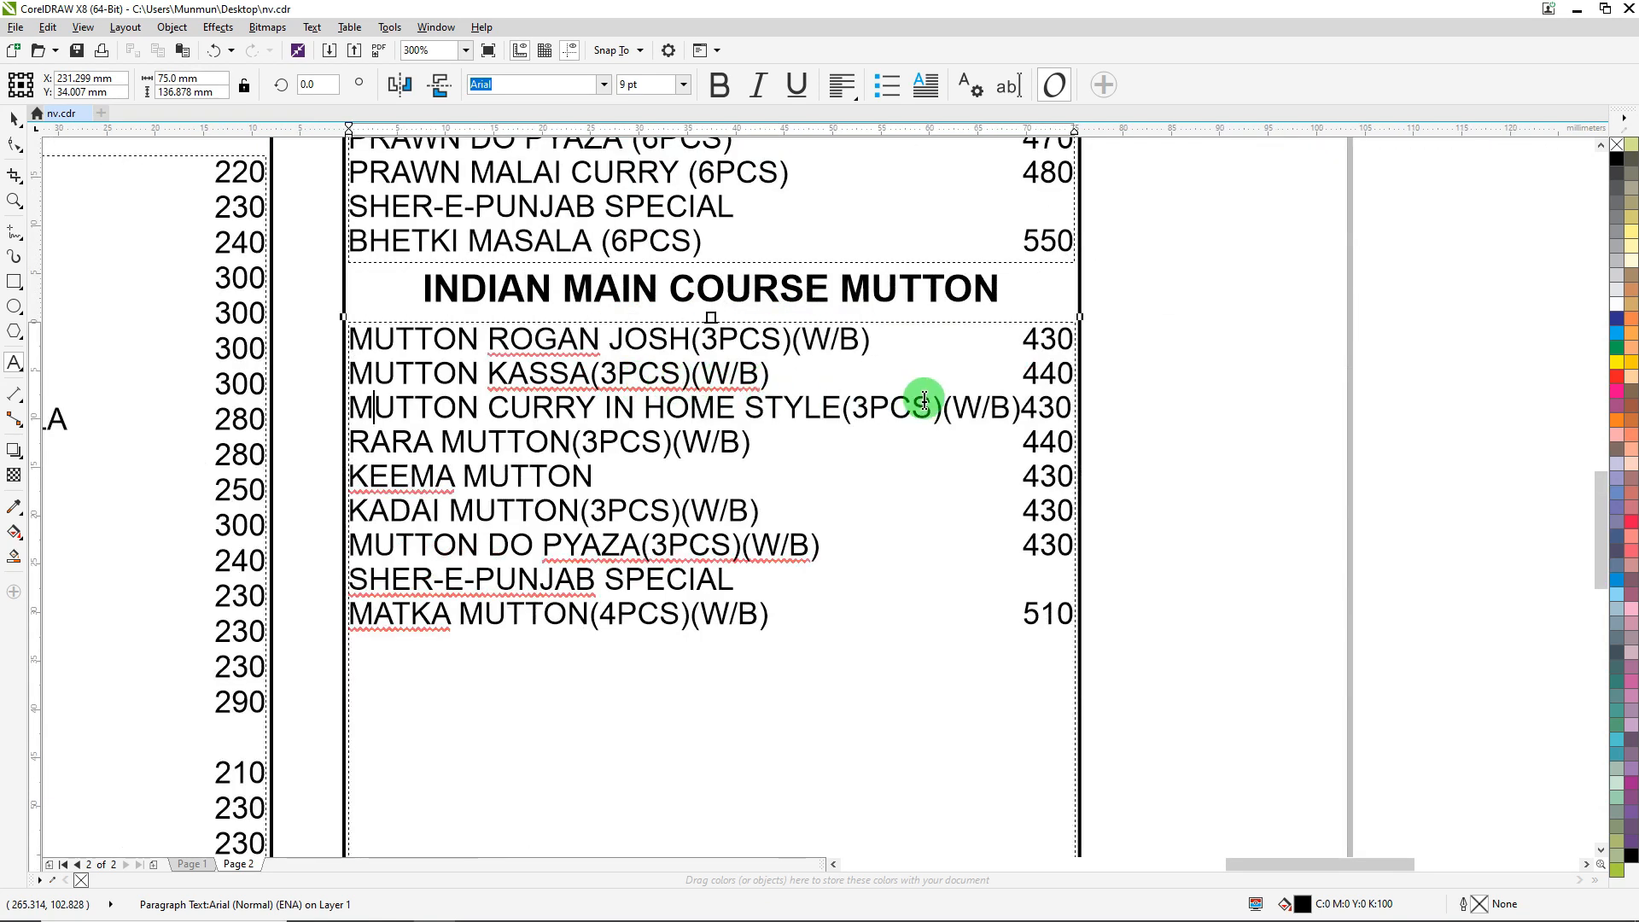
{"action": "left_click_drag", "start_coordinate": [1019, 403], "coordinate": [346, 410]}
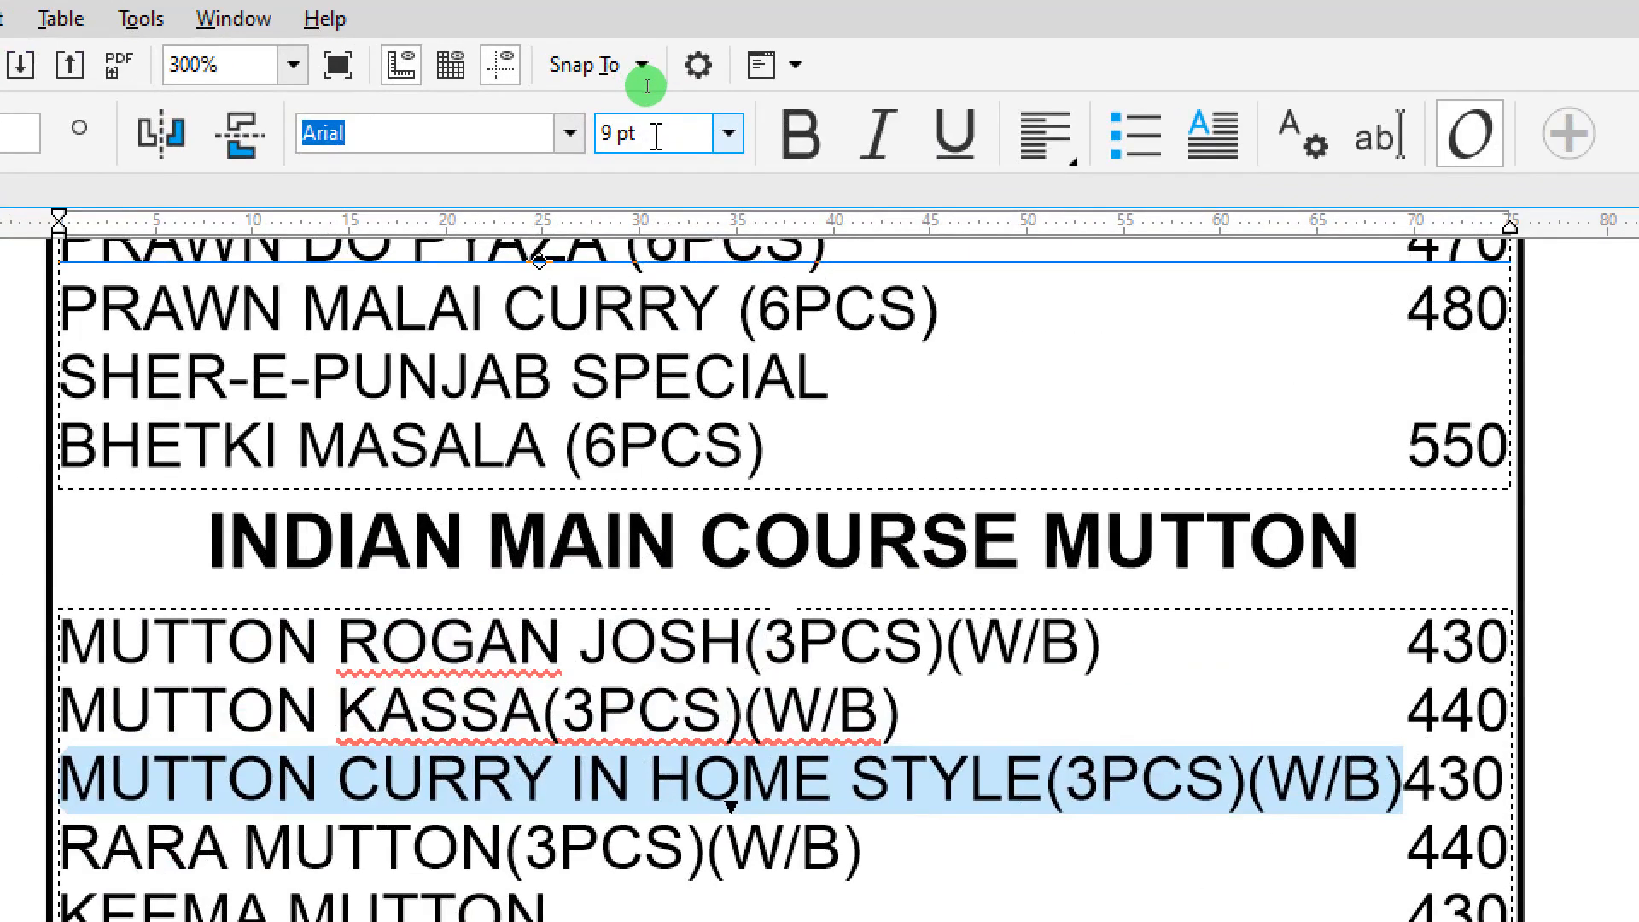
{"action": "left_click", "coordinate": [655, 137]}
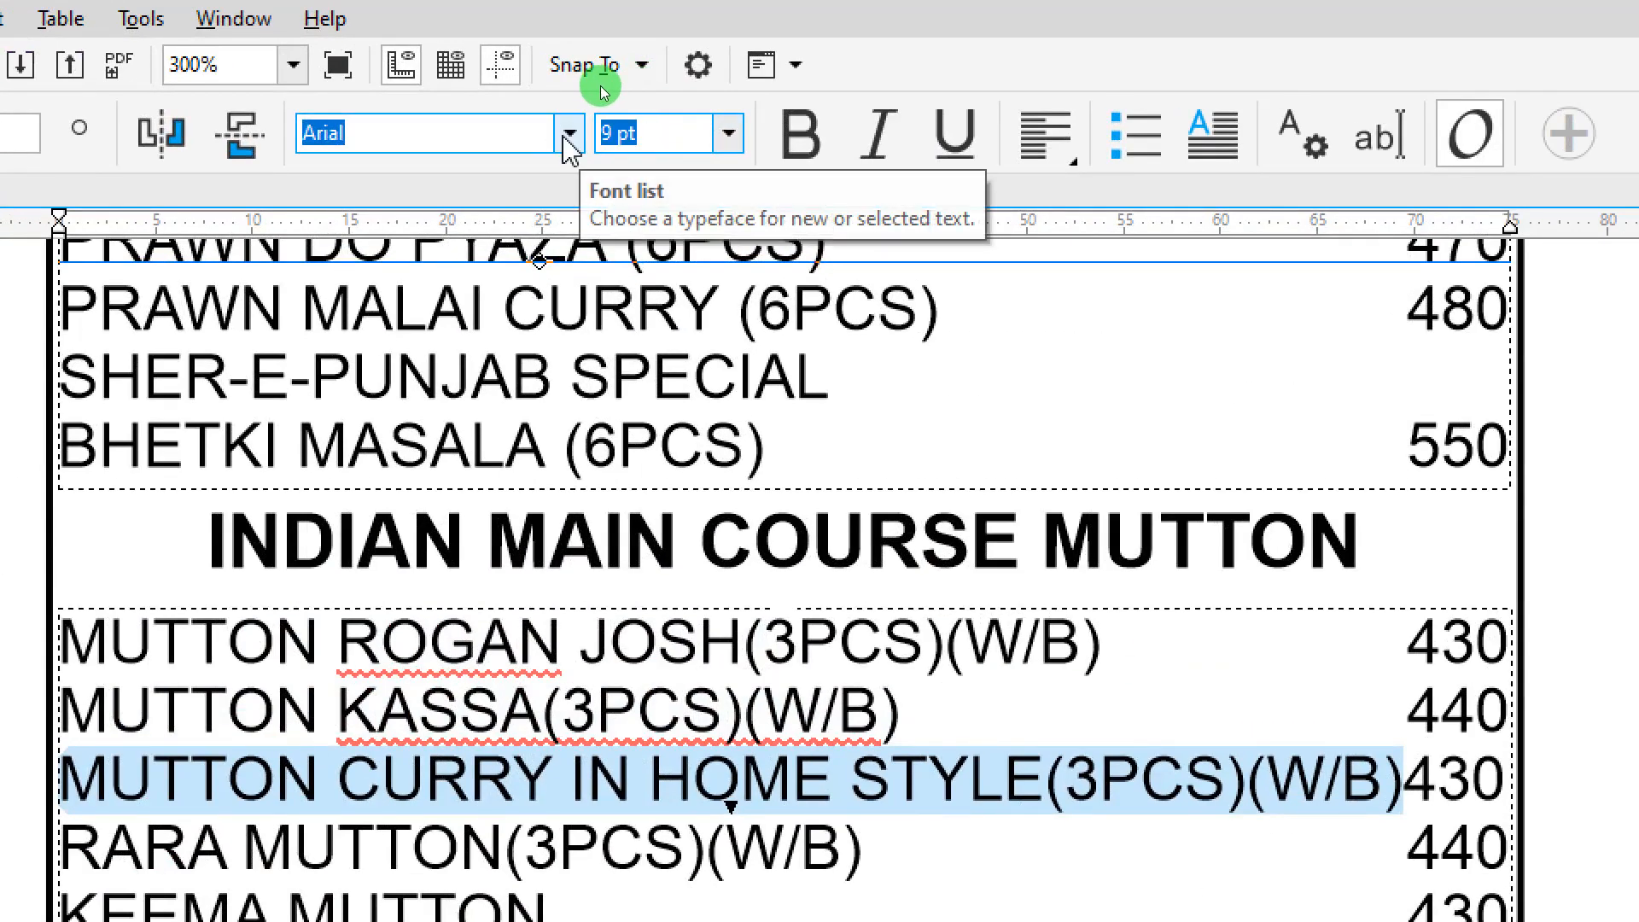
{"action": "type", "text": "8.5"}
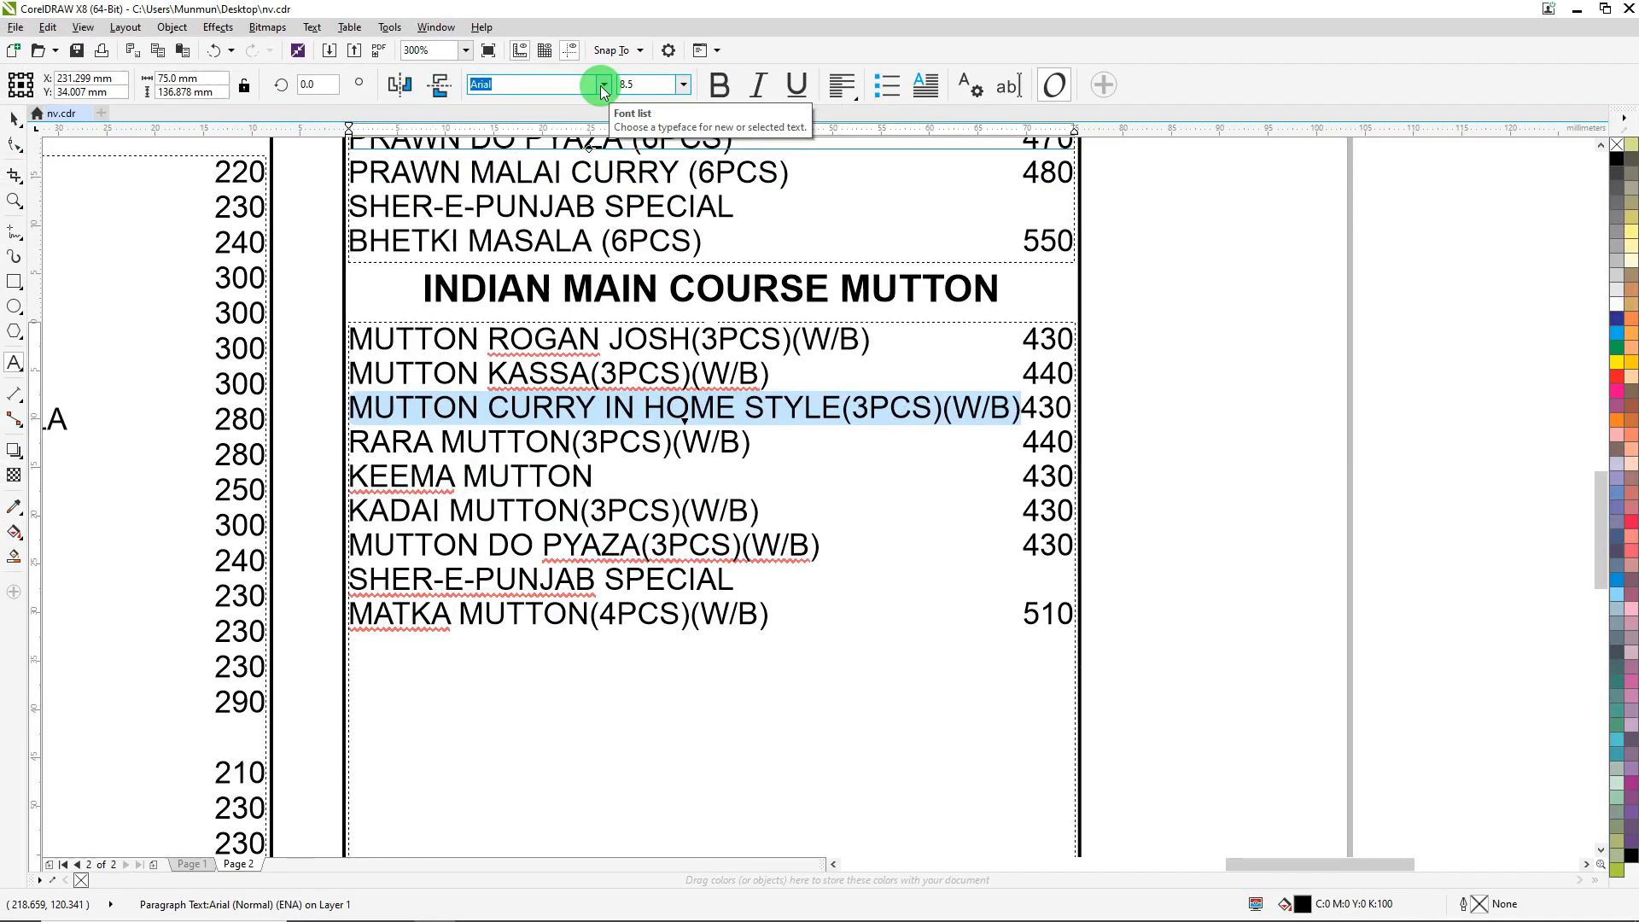
{"action": "key", "text": "Return"}
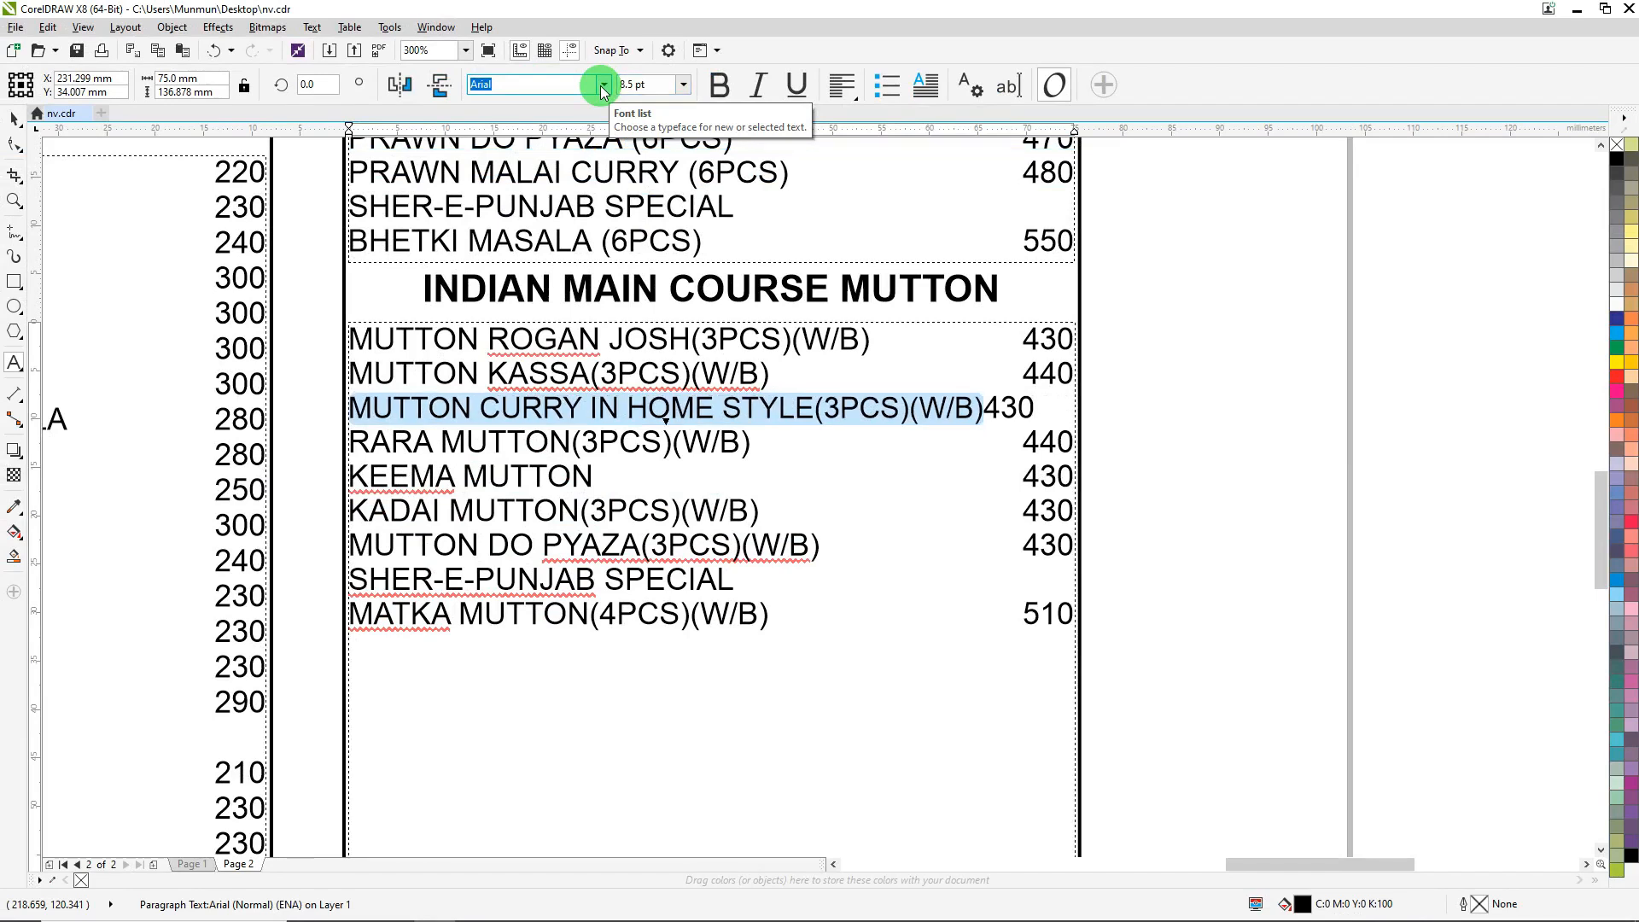
Step: Insert a tab before the MUTTON CURRY IN HOME STYLE price, then finish text editing and deselect the frame
{"action": "left_click", "coordinate": [985, 407]}
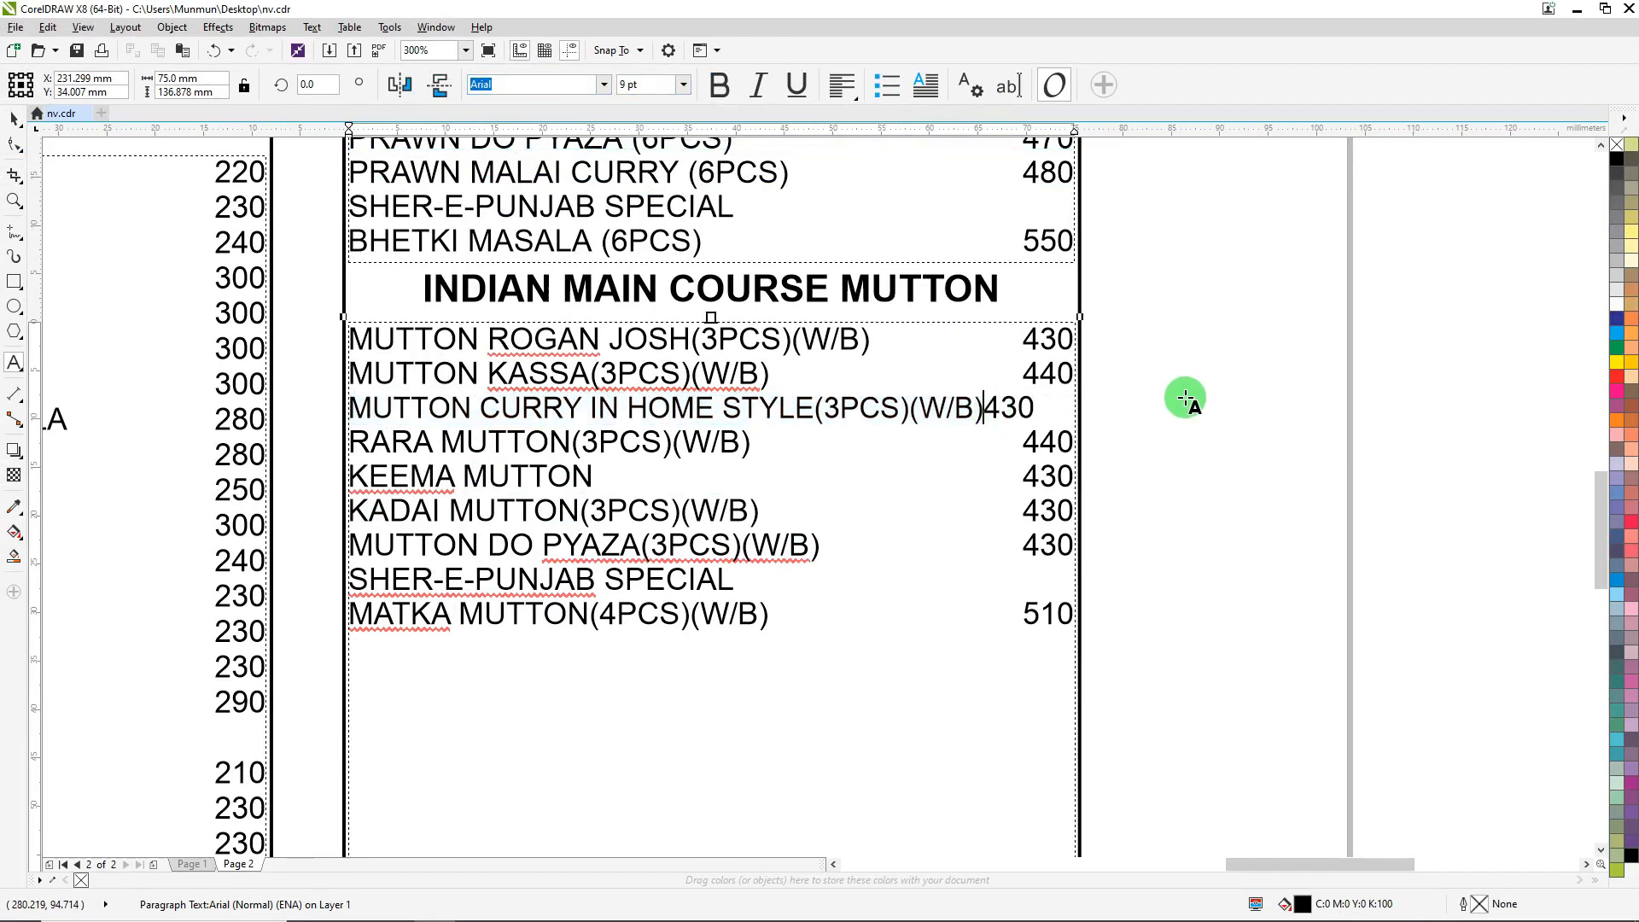
{"action": "key", "text": "Tab"}
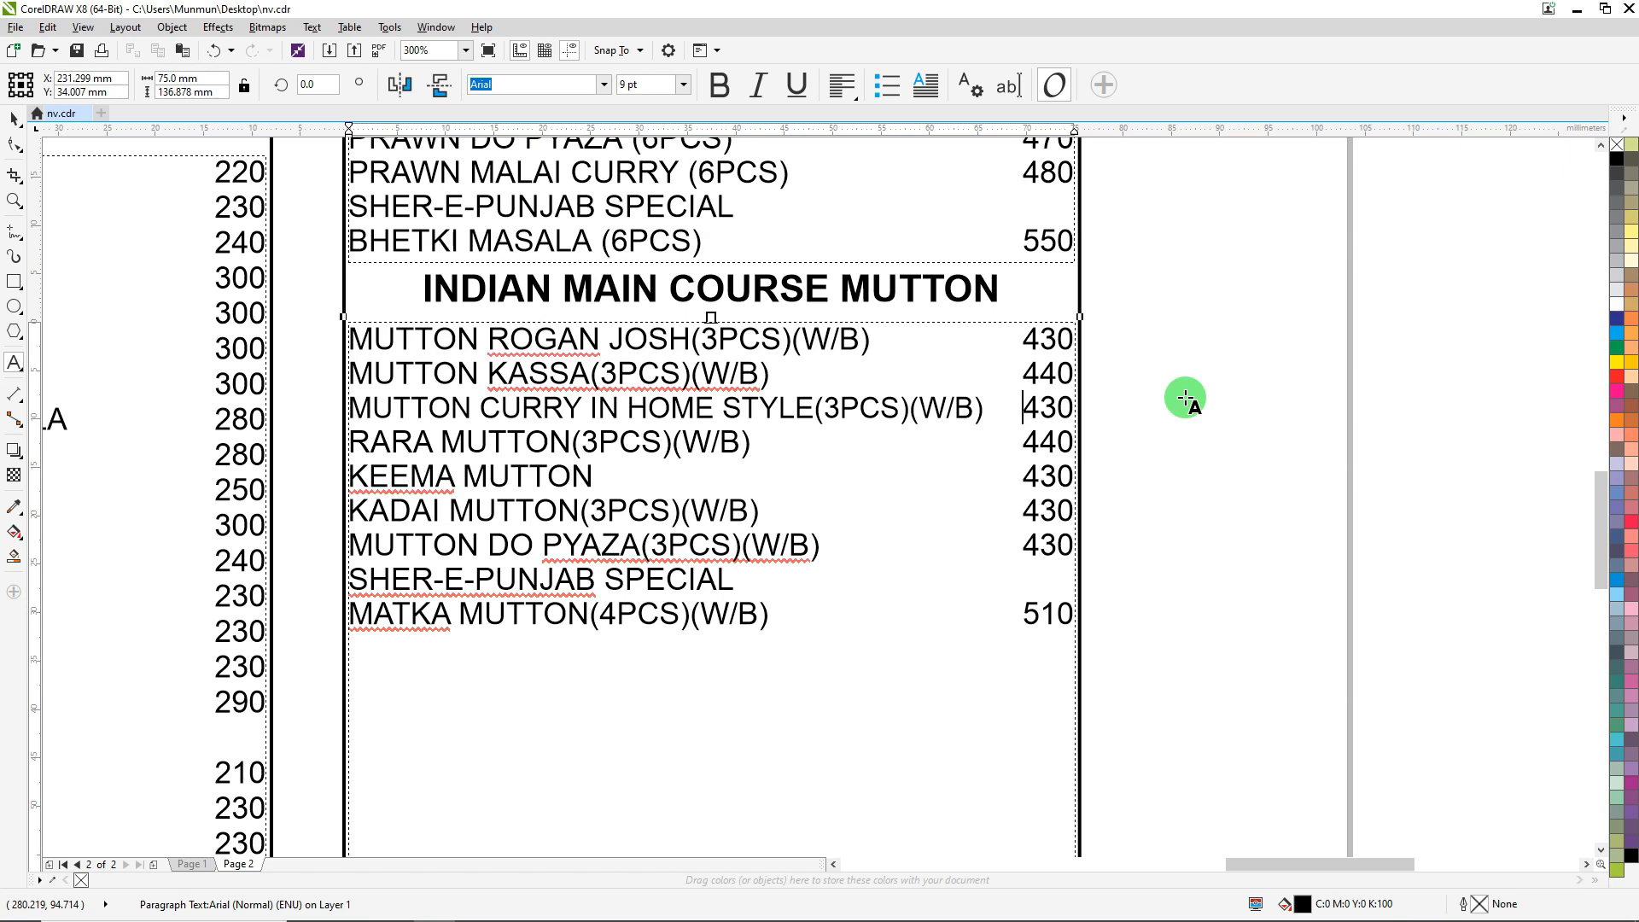
{"action": "key", "text": "ctrl+space"}
{"action": "left_click", "coordinate": [1143, 292]}
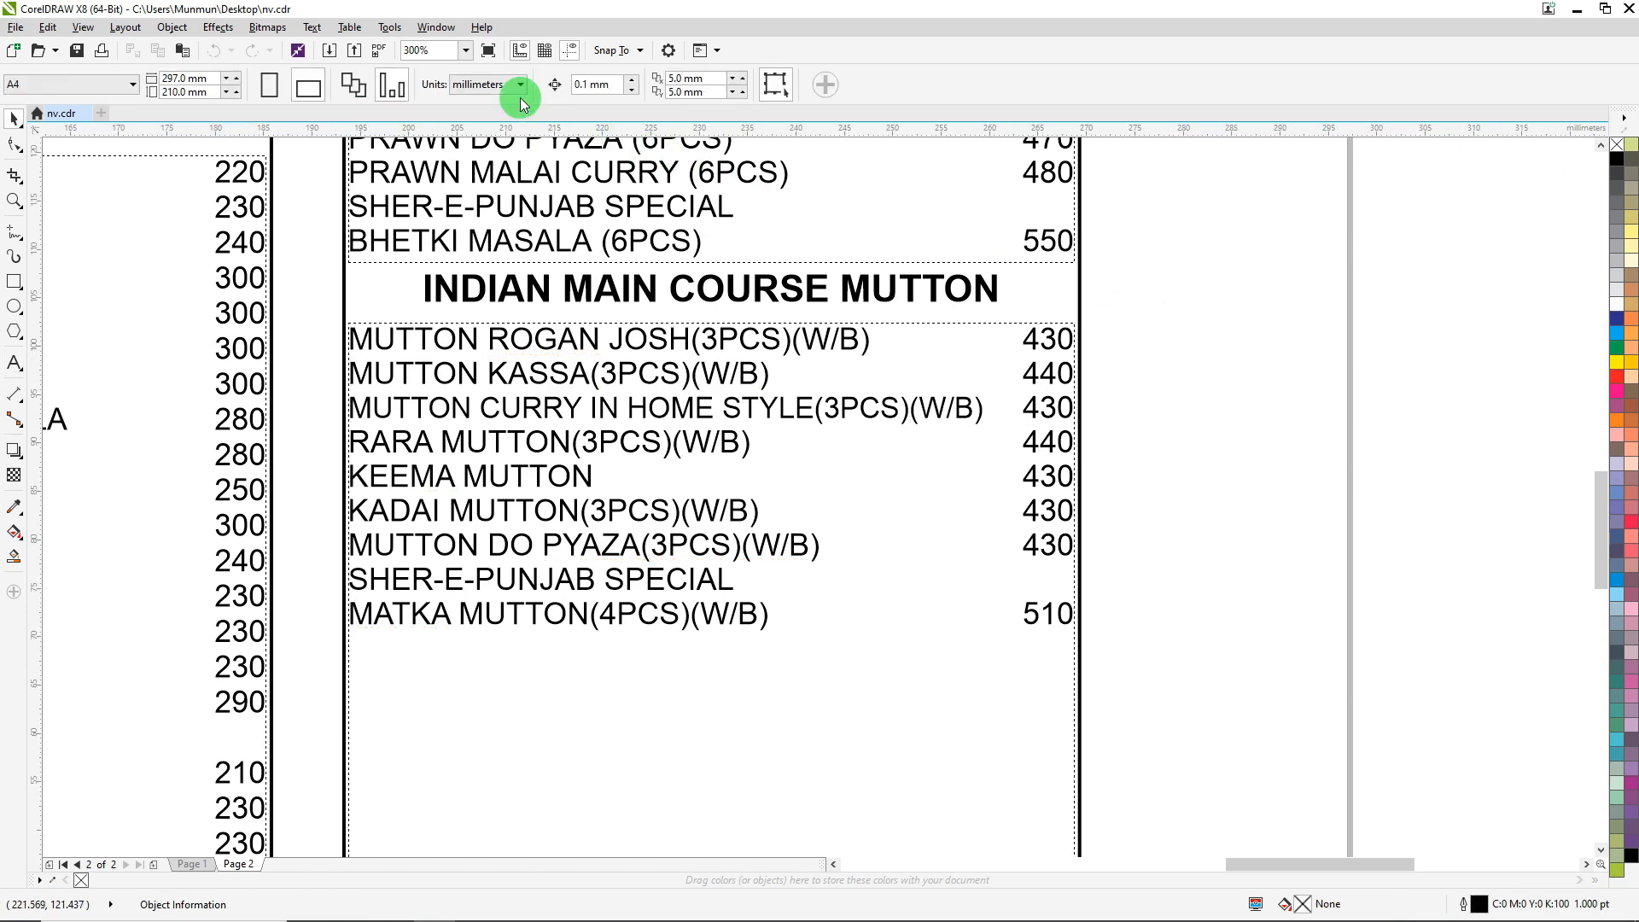
Step: Open the command customization options and show the list of all commands
{"action": "left_click", "coordinate": [393, 30]}
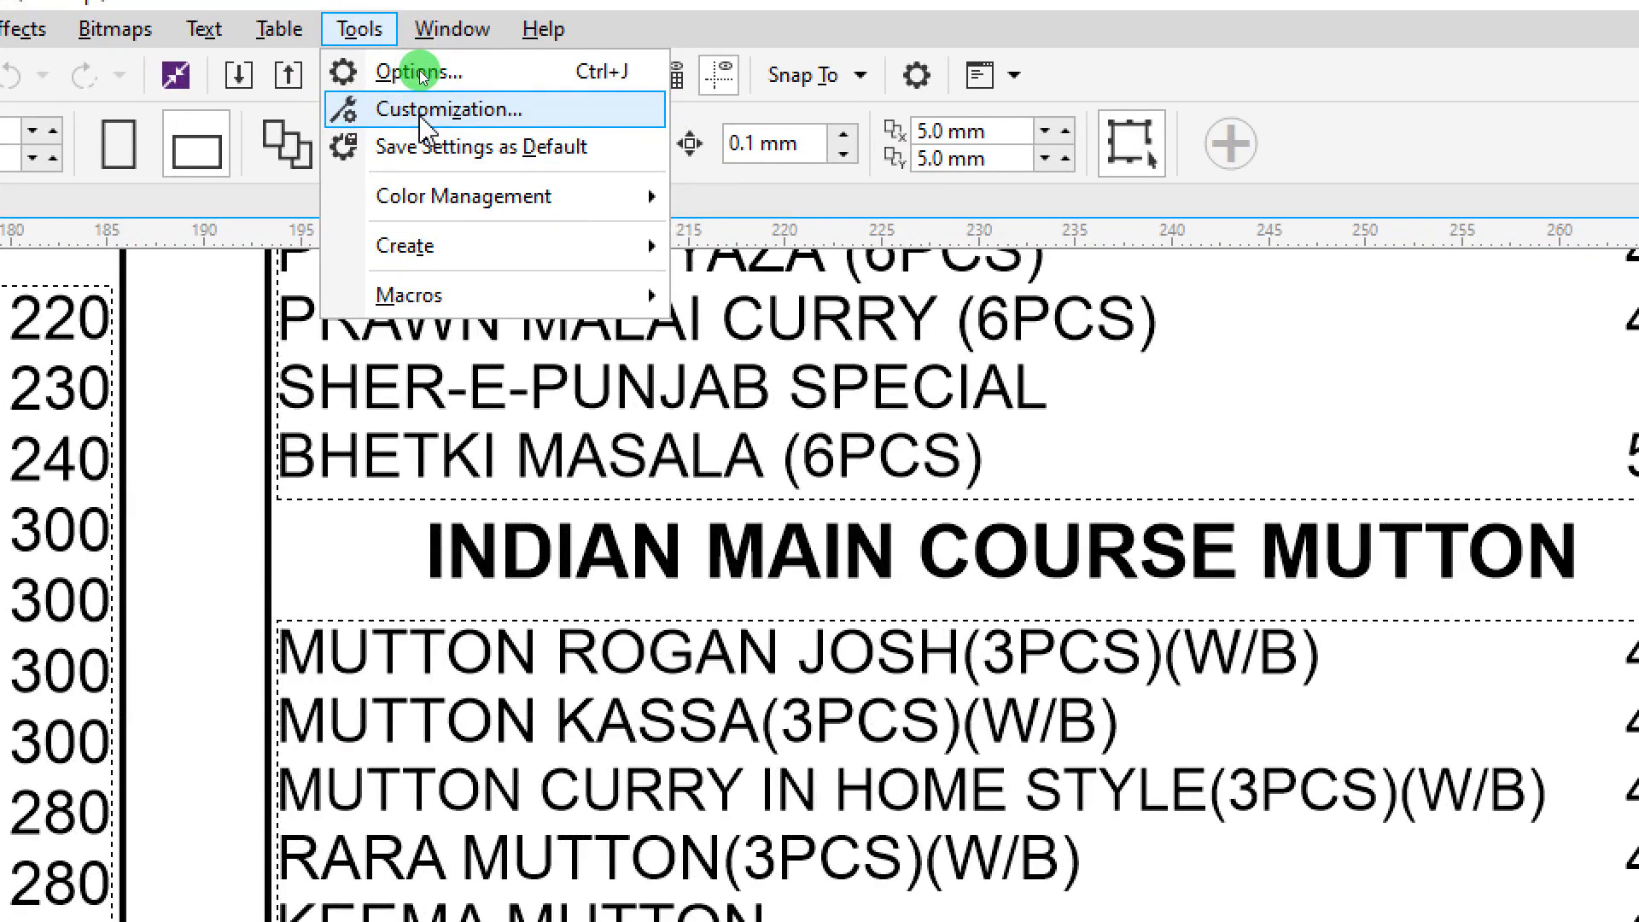
{"action": "left_click", "coordinate": [422, 70]}
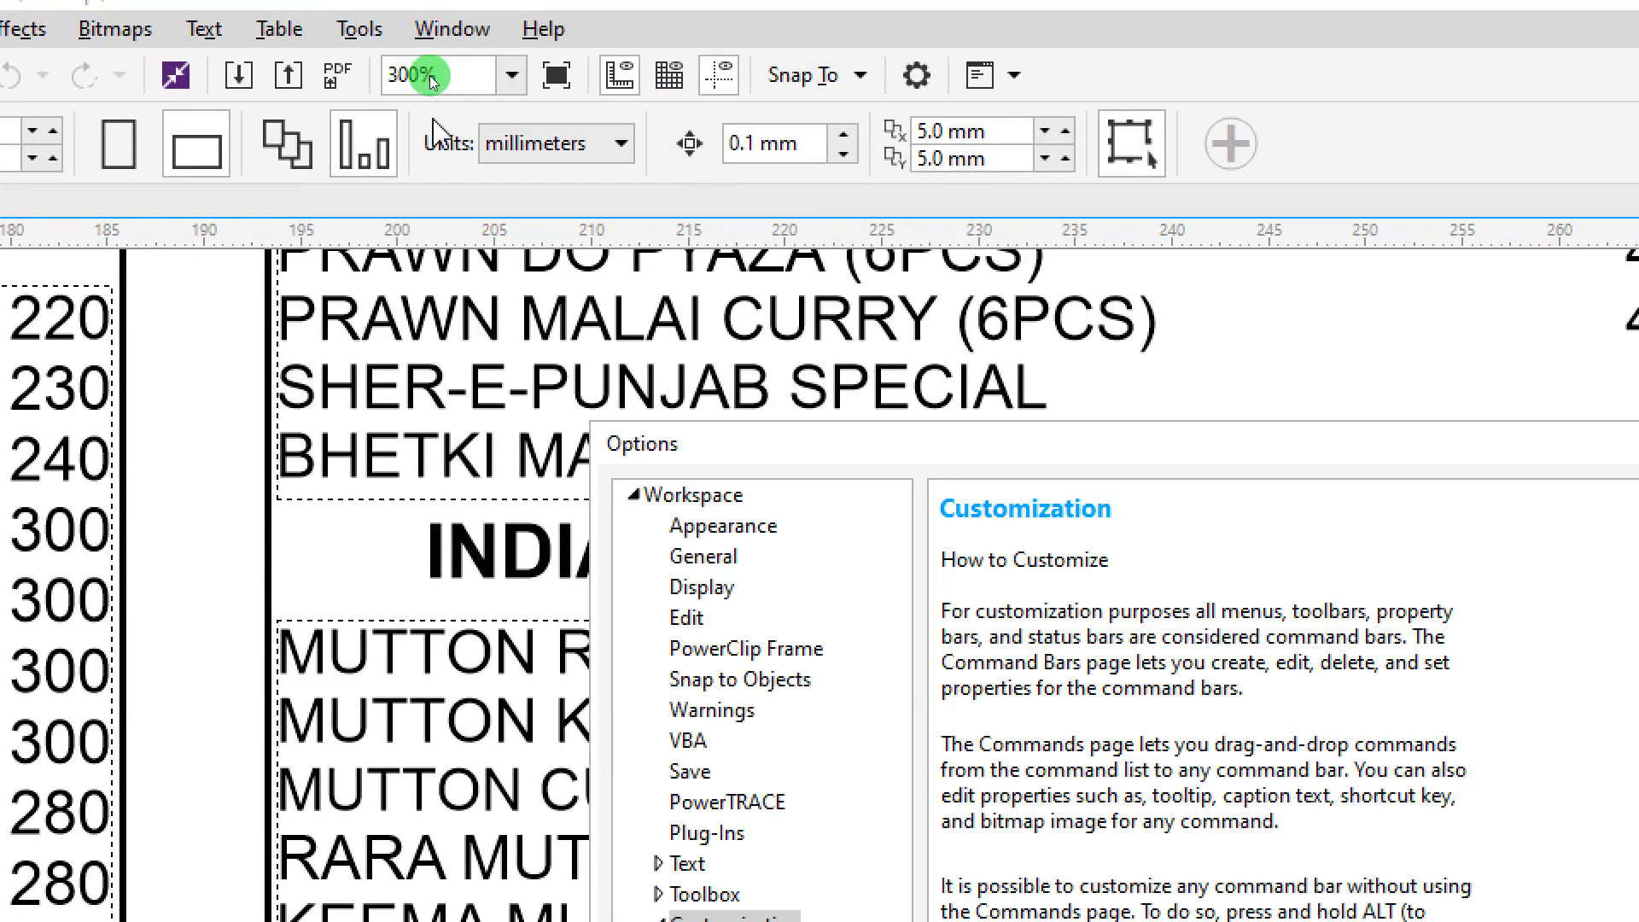
{"action": "left_click_drag", "start_coordinate": [1008, 437], "coordinate": [880, 66]}
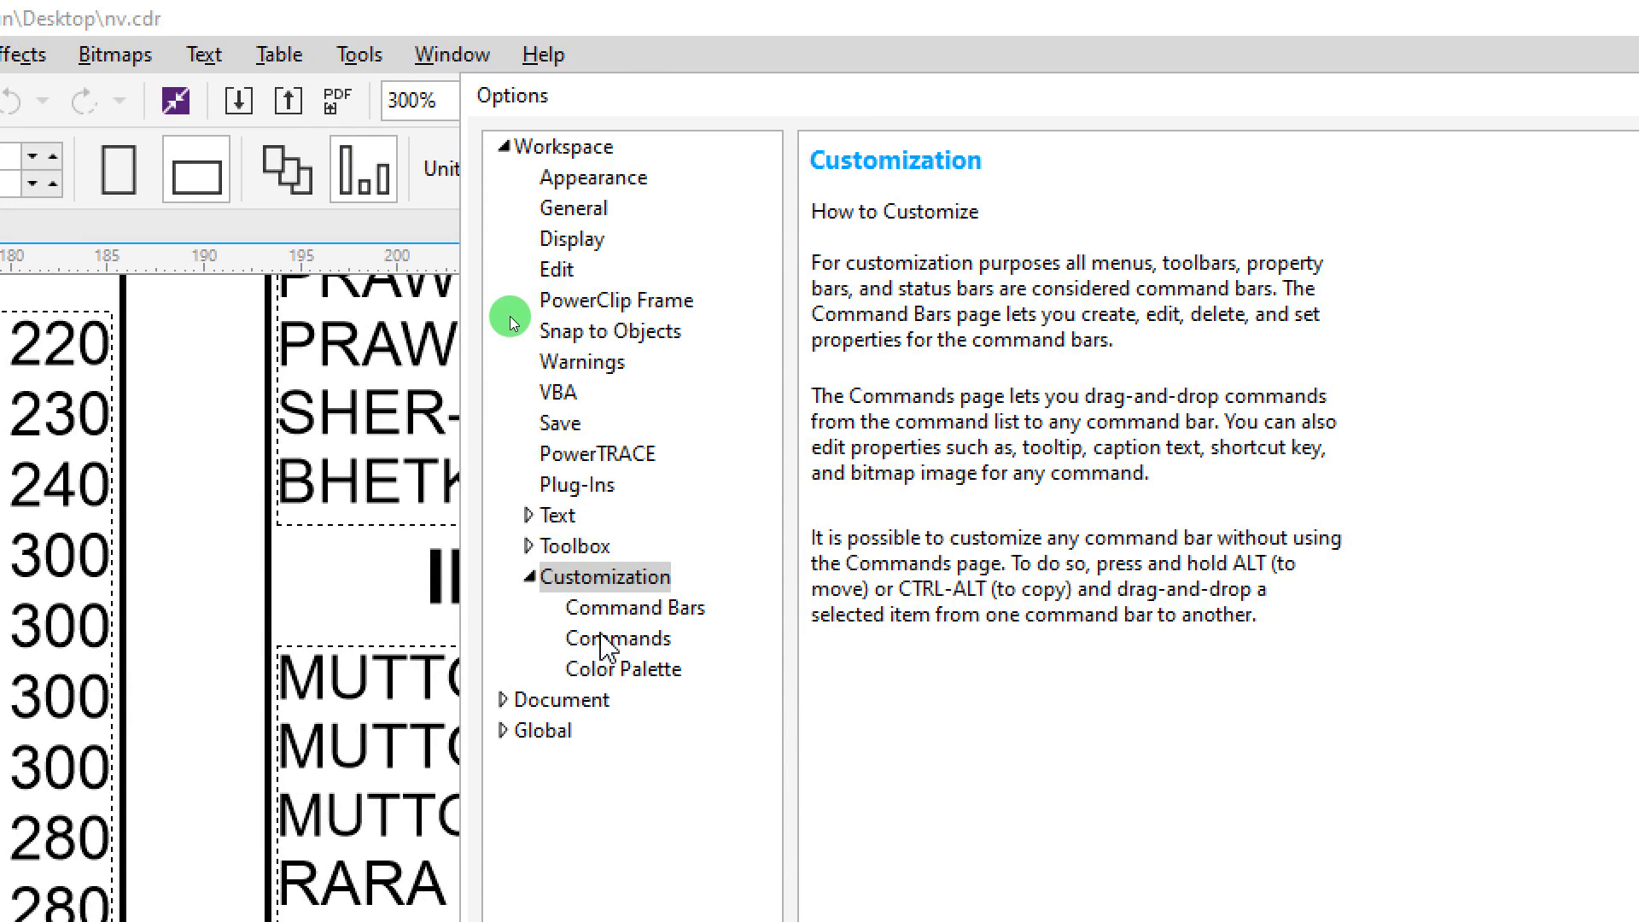
{"action": "left_click", "coordinate": [642, 651]}
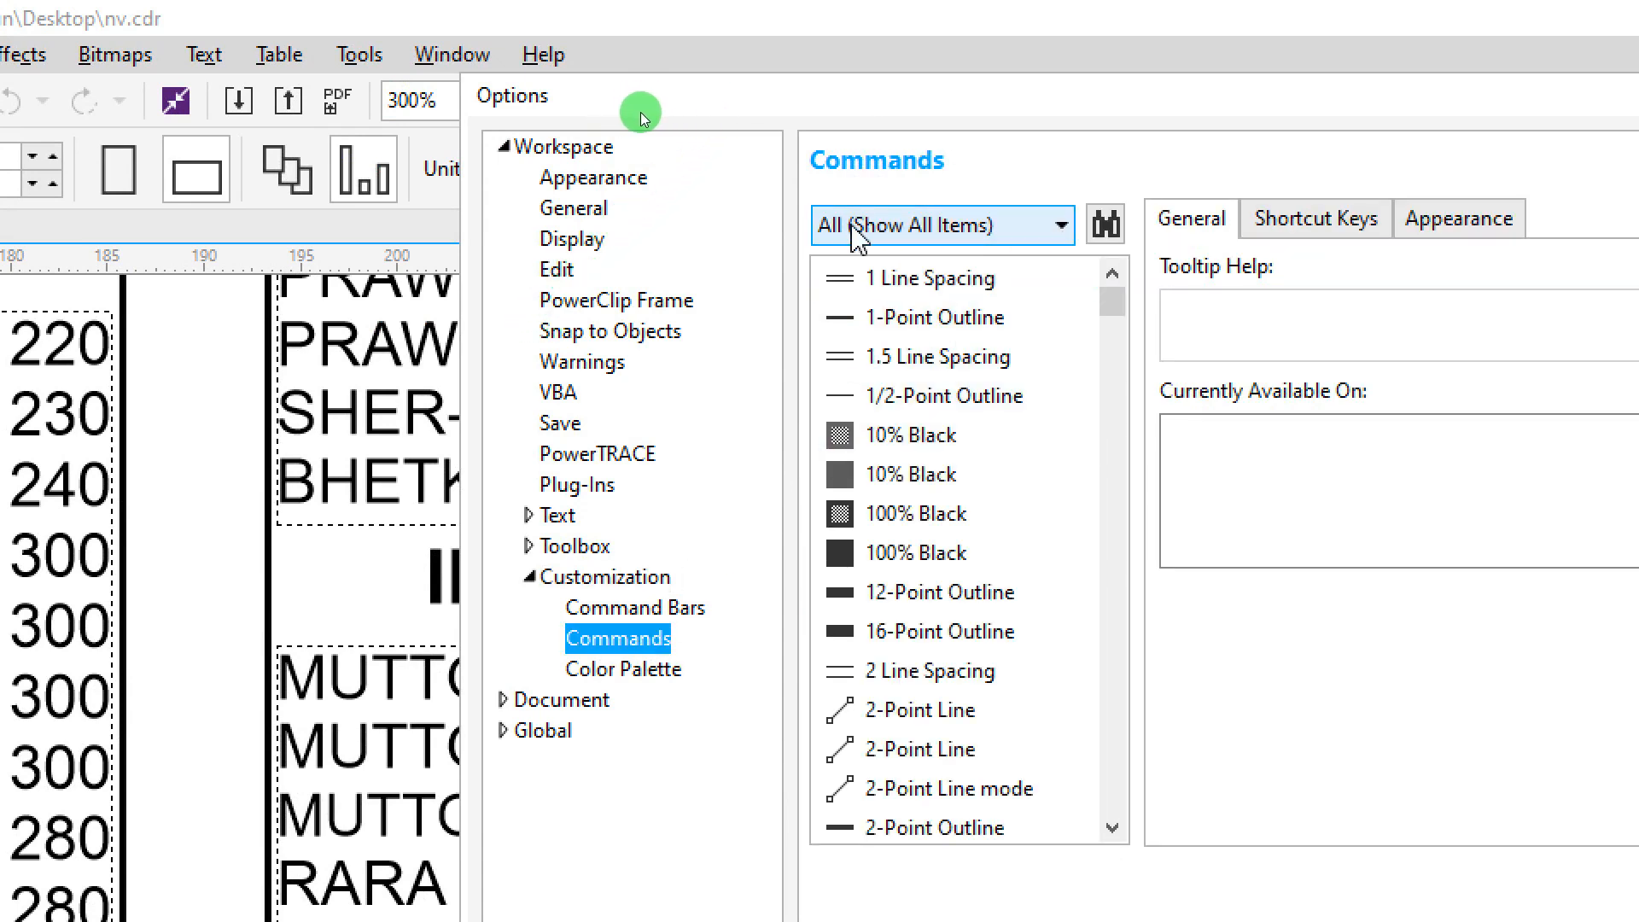
Step: Search the command list for "tab" through to the text command Tabs..., then close the search
{"action": "left_click", "coordinate": [1107, 225]}
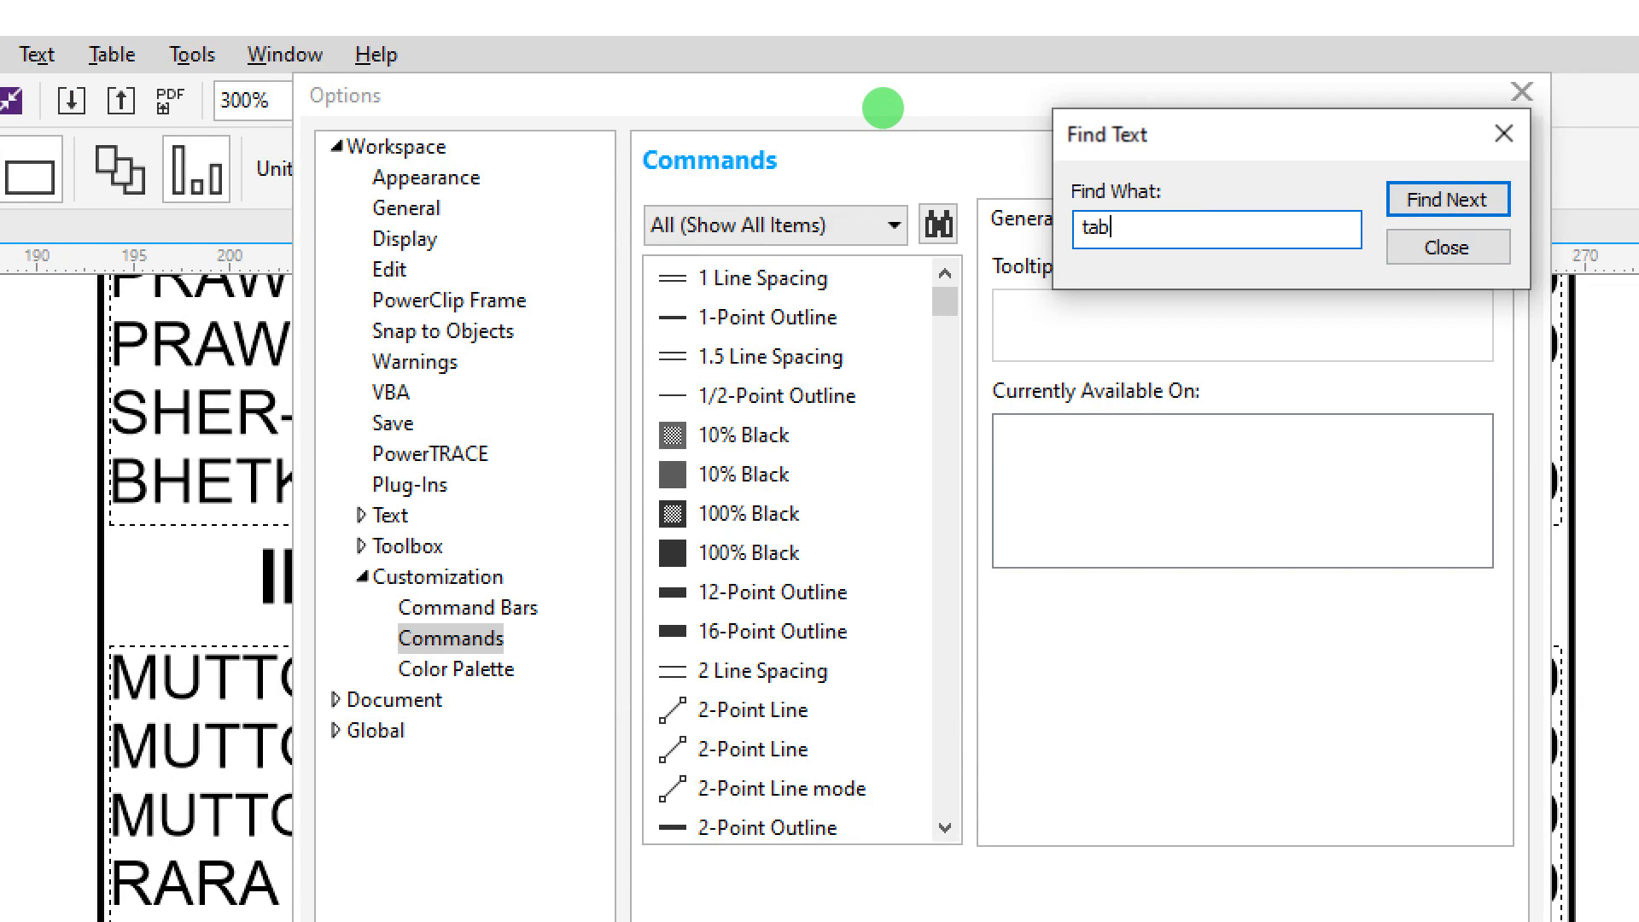
{"action": "left_click", "coordinate": [1435, 198]}
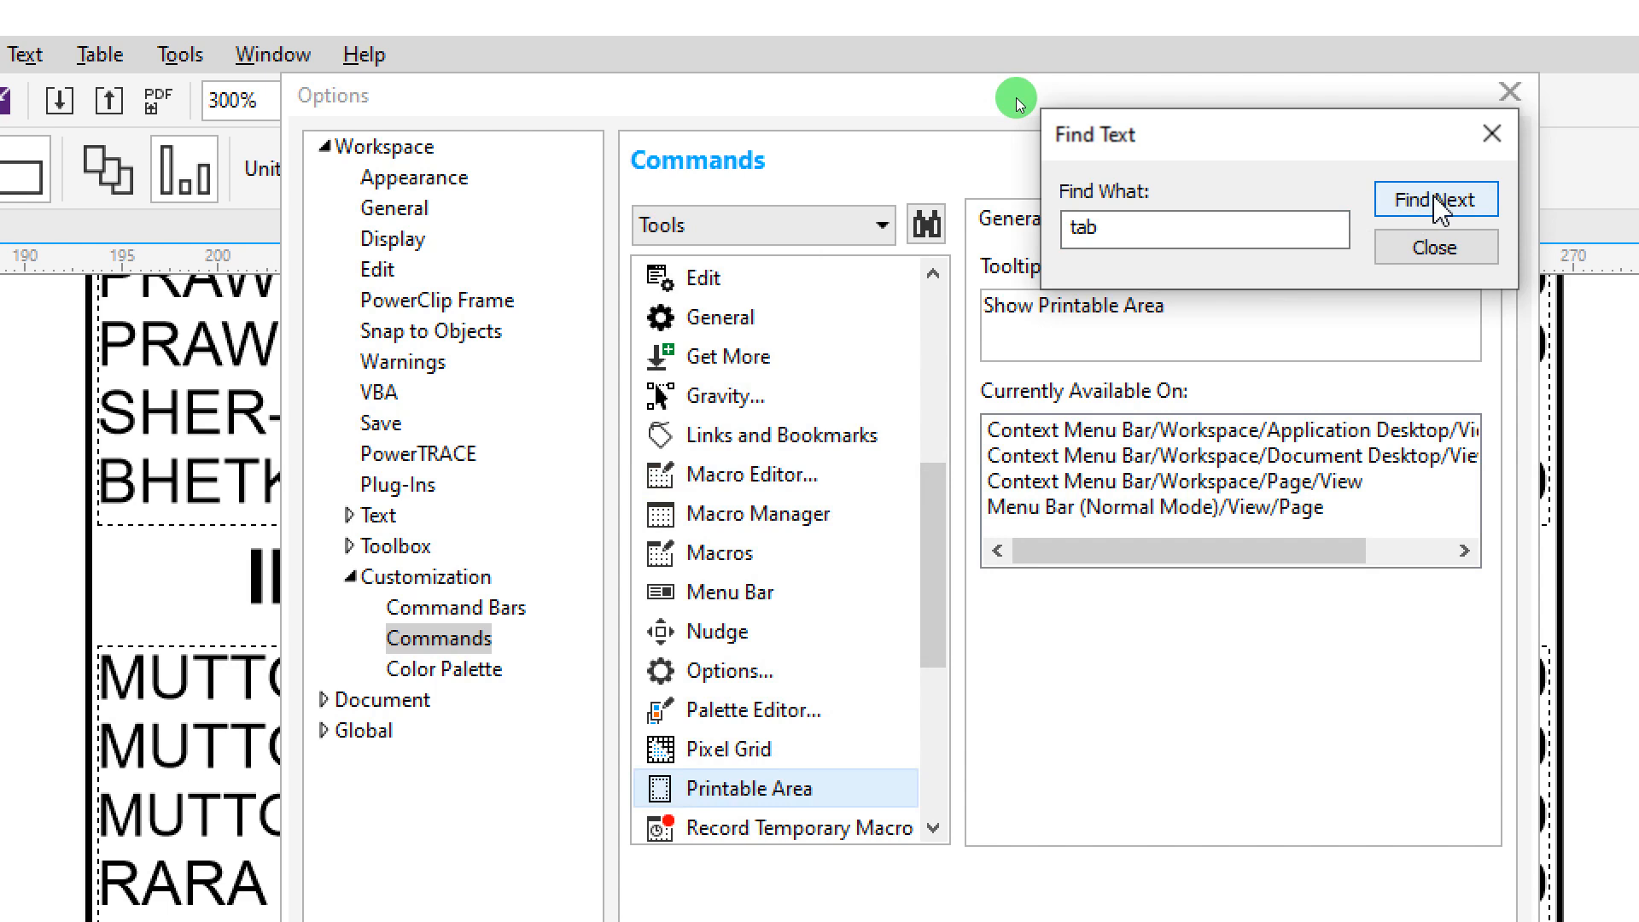
{"action": "left_click", "coordinate": [1435, 199]}
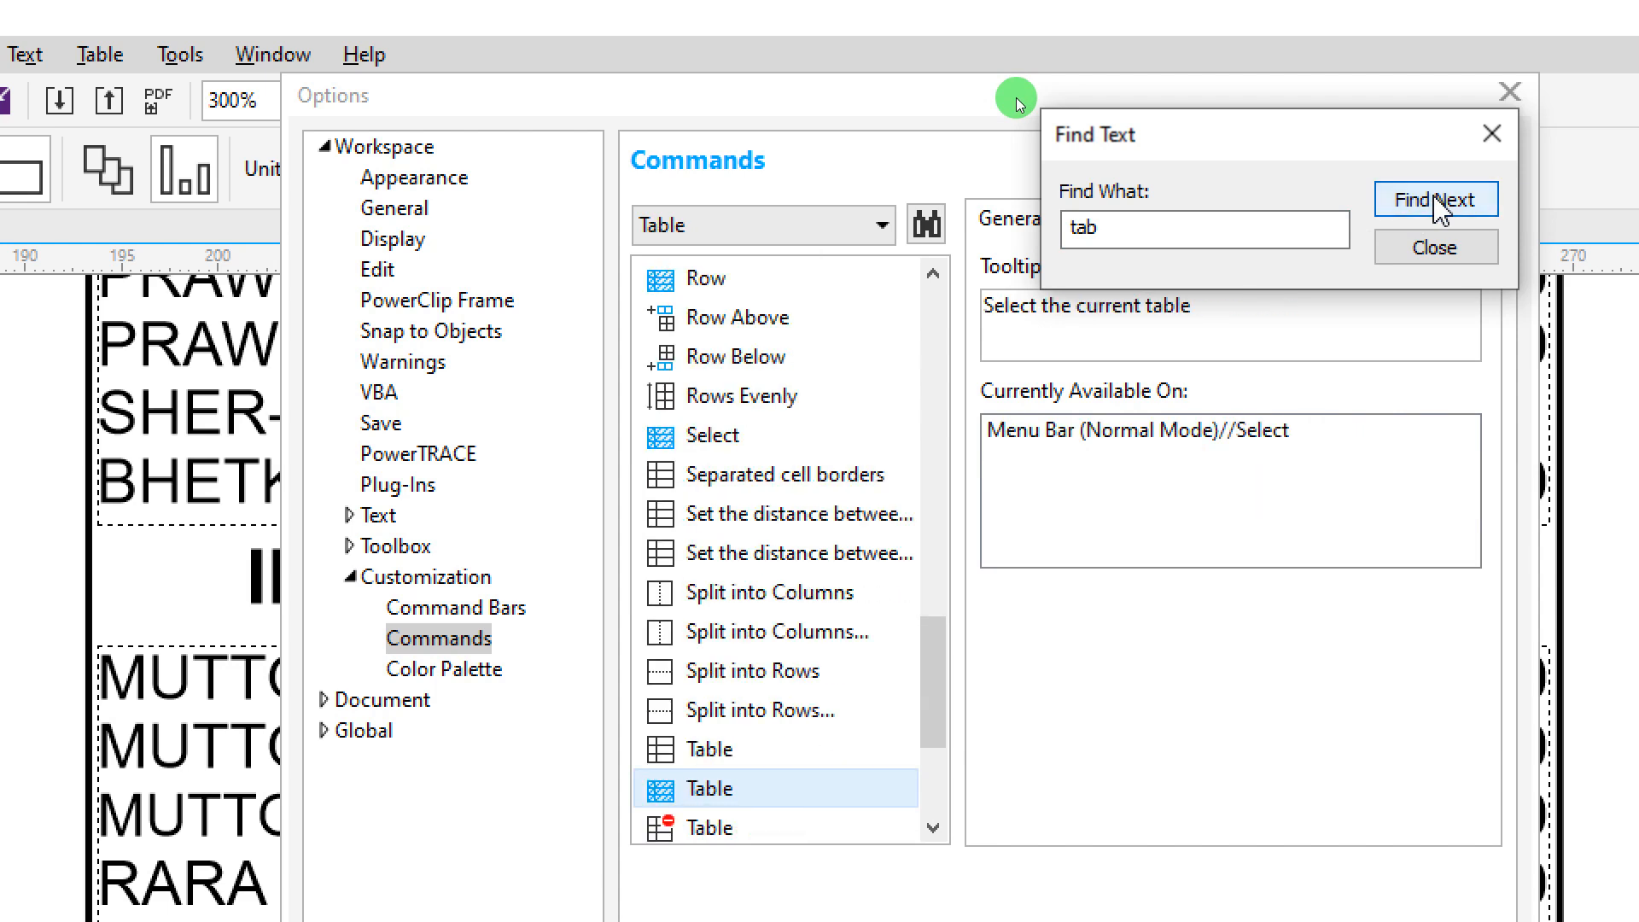
{"action": "left_click", "coordinate": [1435, 199]}
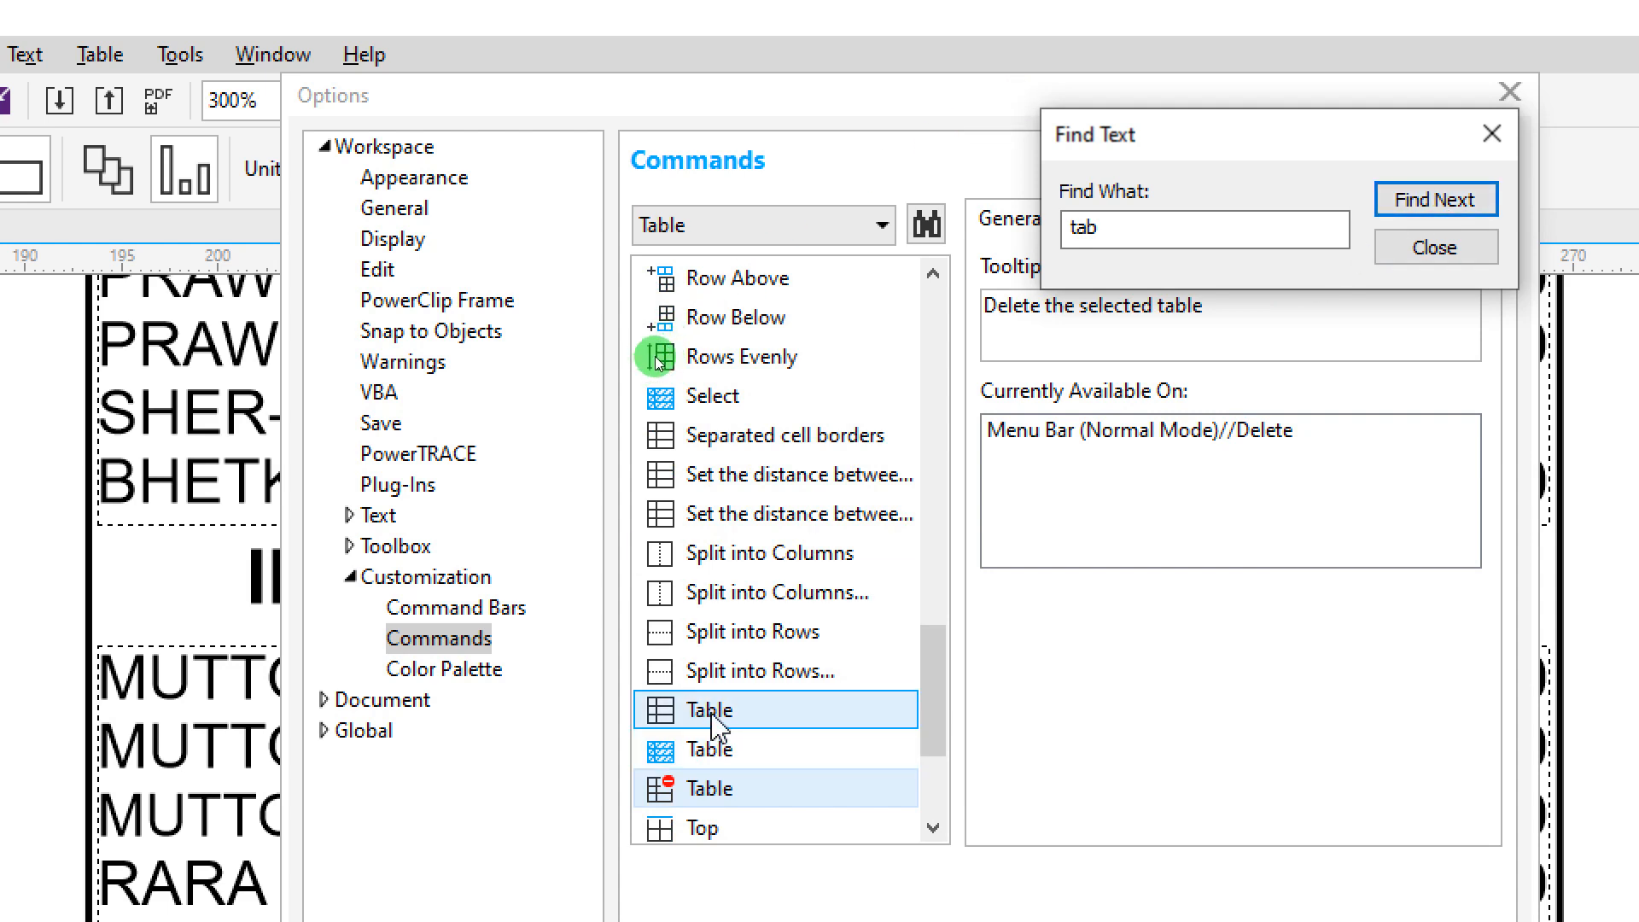
{"action": "left_click", "coordinate": [1417, 201]}
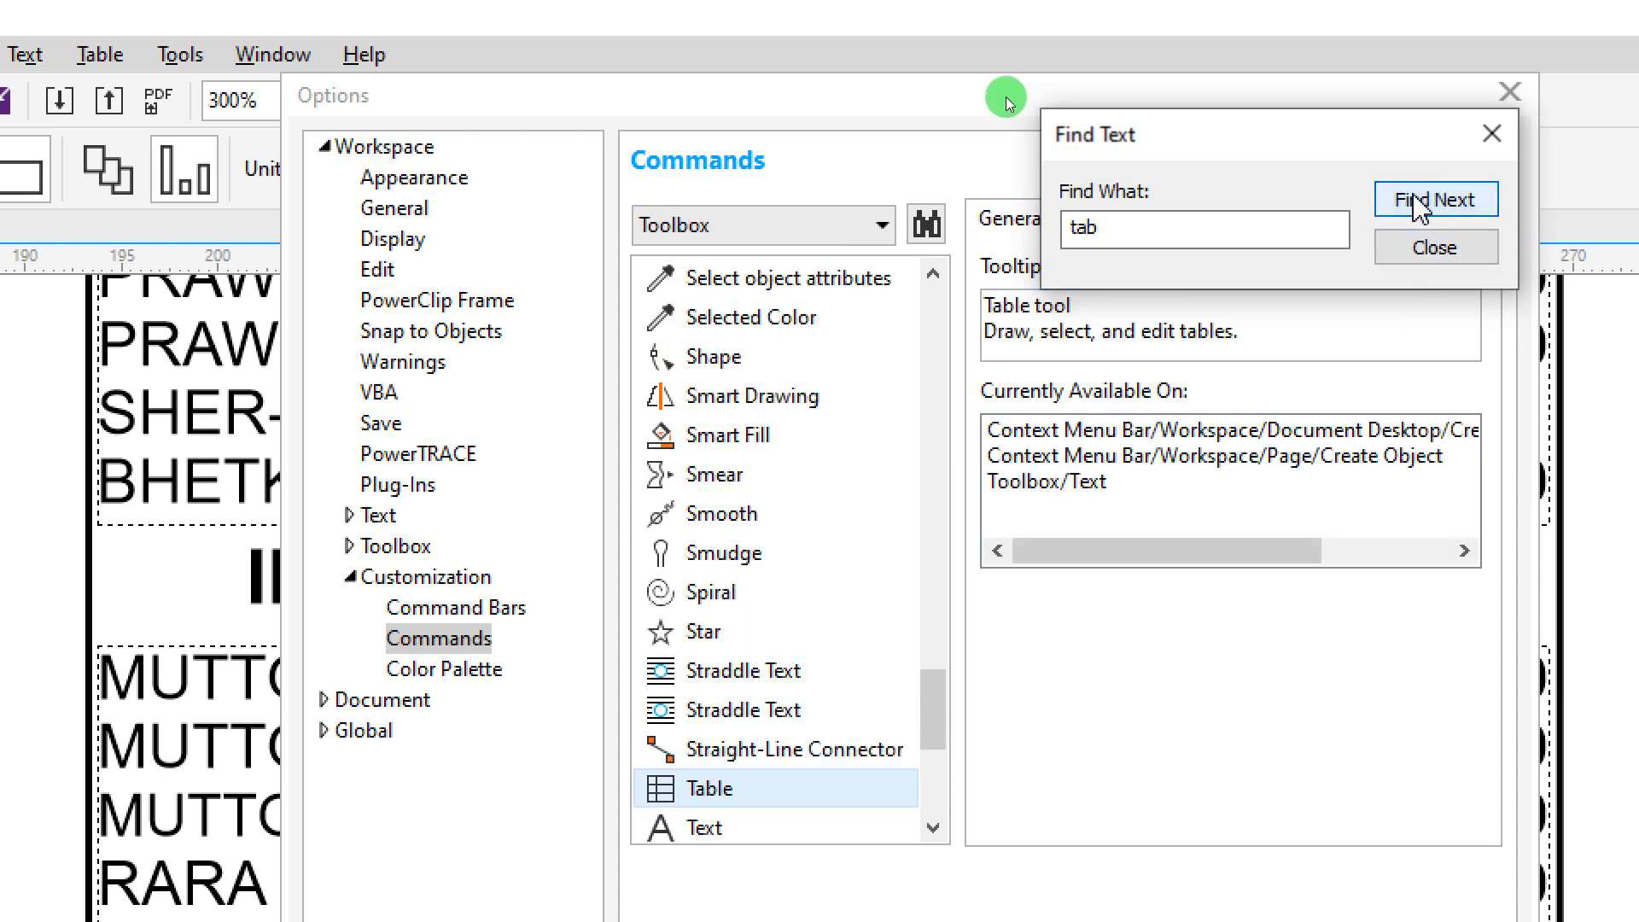
{"action": "left_click", "coordinate": [1417, 204]}
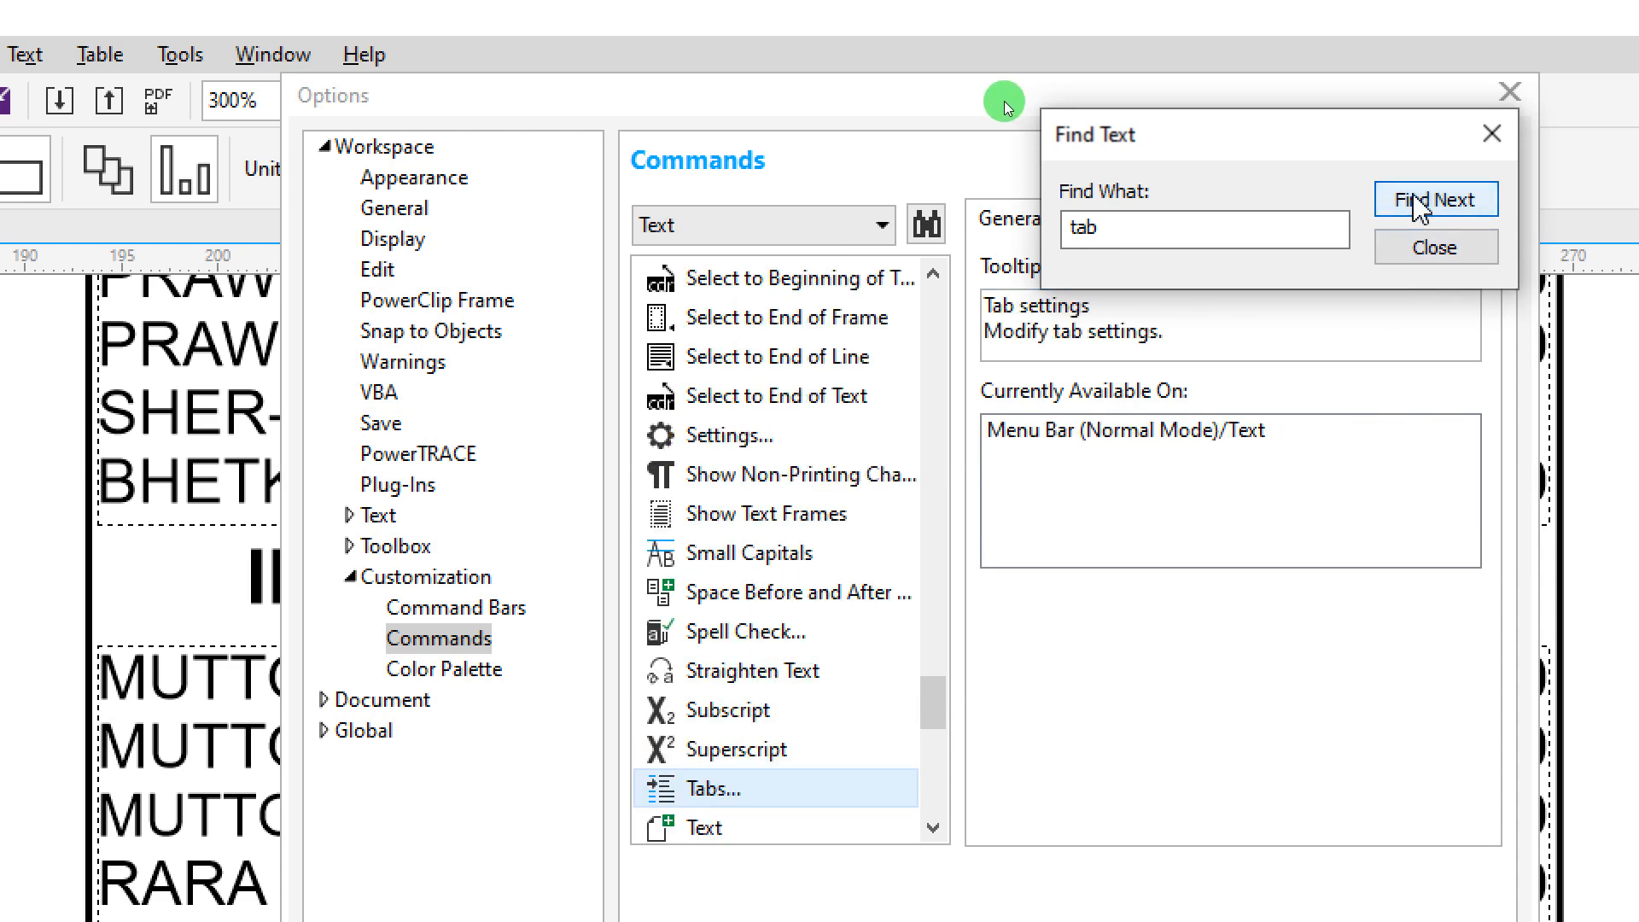
{"action": "left_click", "coordinate": [1421, 247]}
Step: Assign the shortcut Ctrl+Alt+T to the Tabs command and accept the options
{"action": "left_click", "coordinate": [700, 683]}
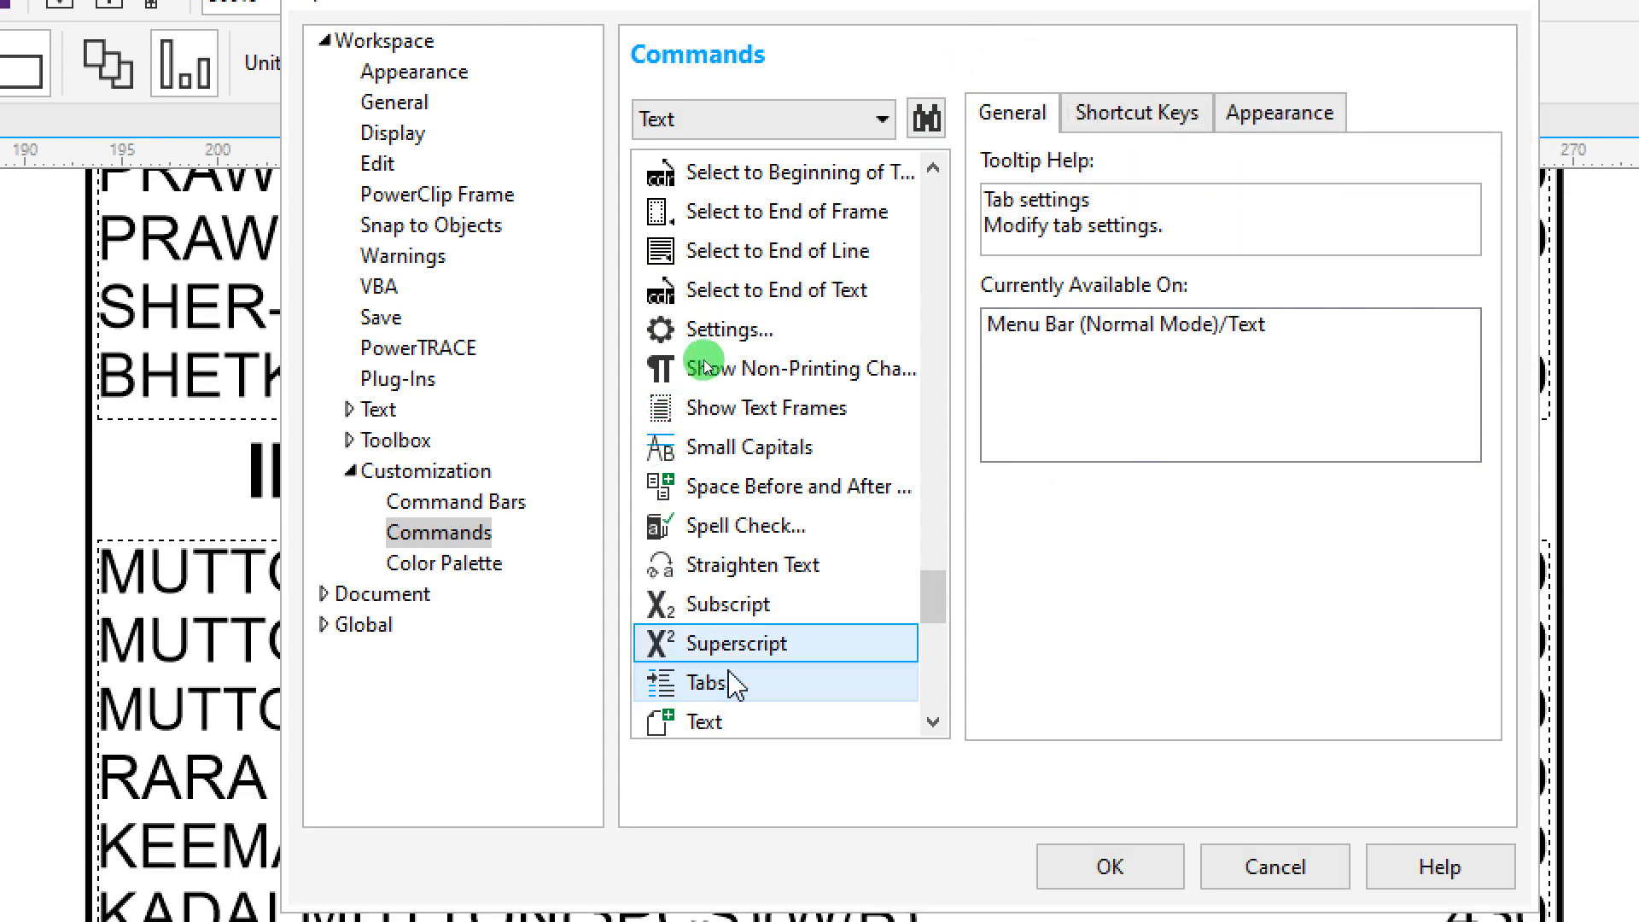
{"action": "left_click", "coordinate": [1127, 188]}
{"action": "left_click", "coordinate": [1136, 112]}
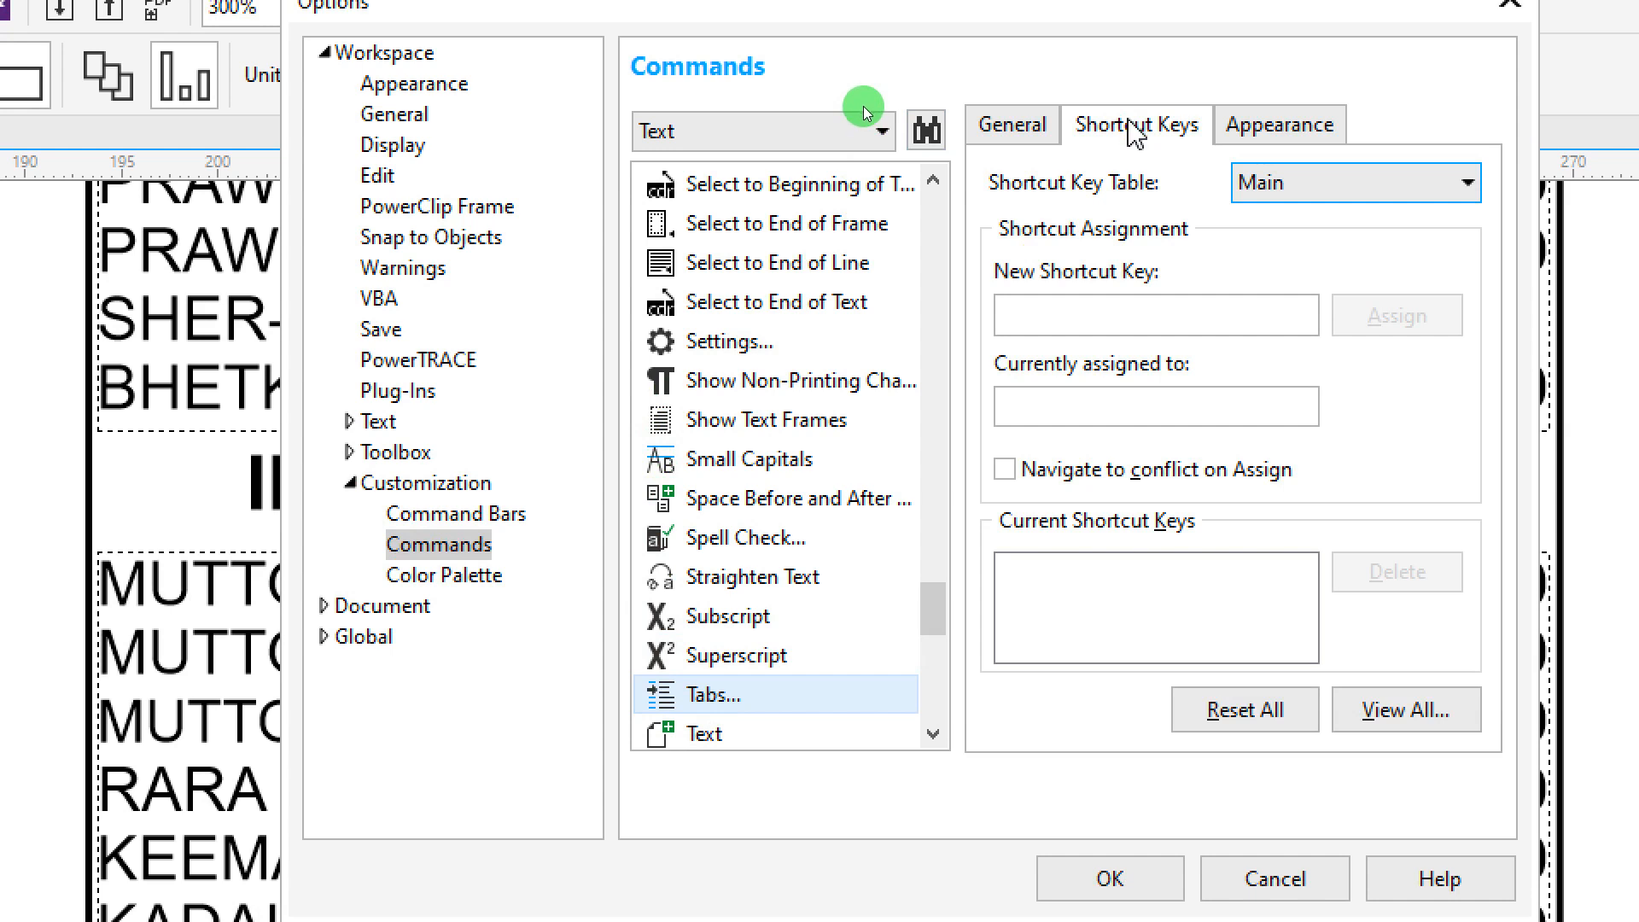
{"action": "left_click", "coordinate": [1072, 314]}
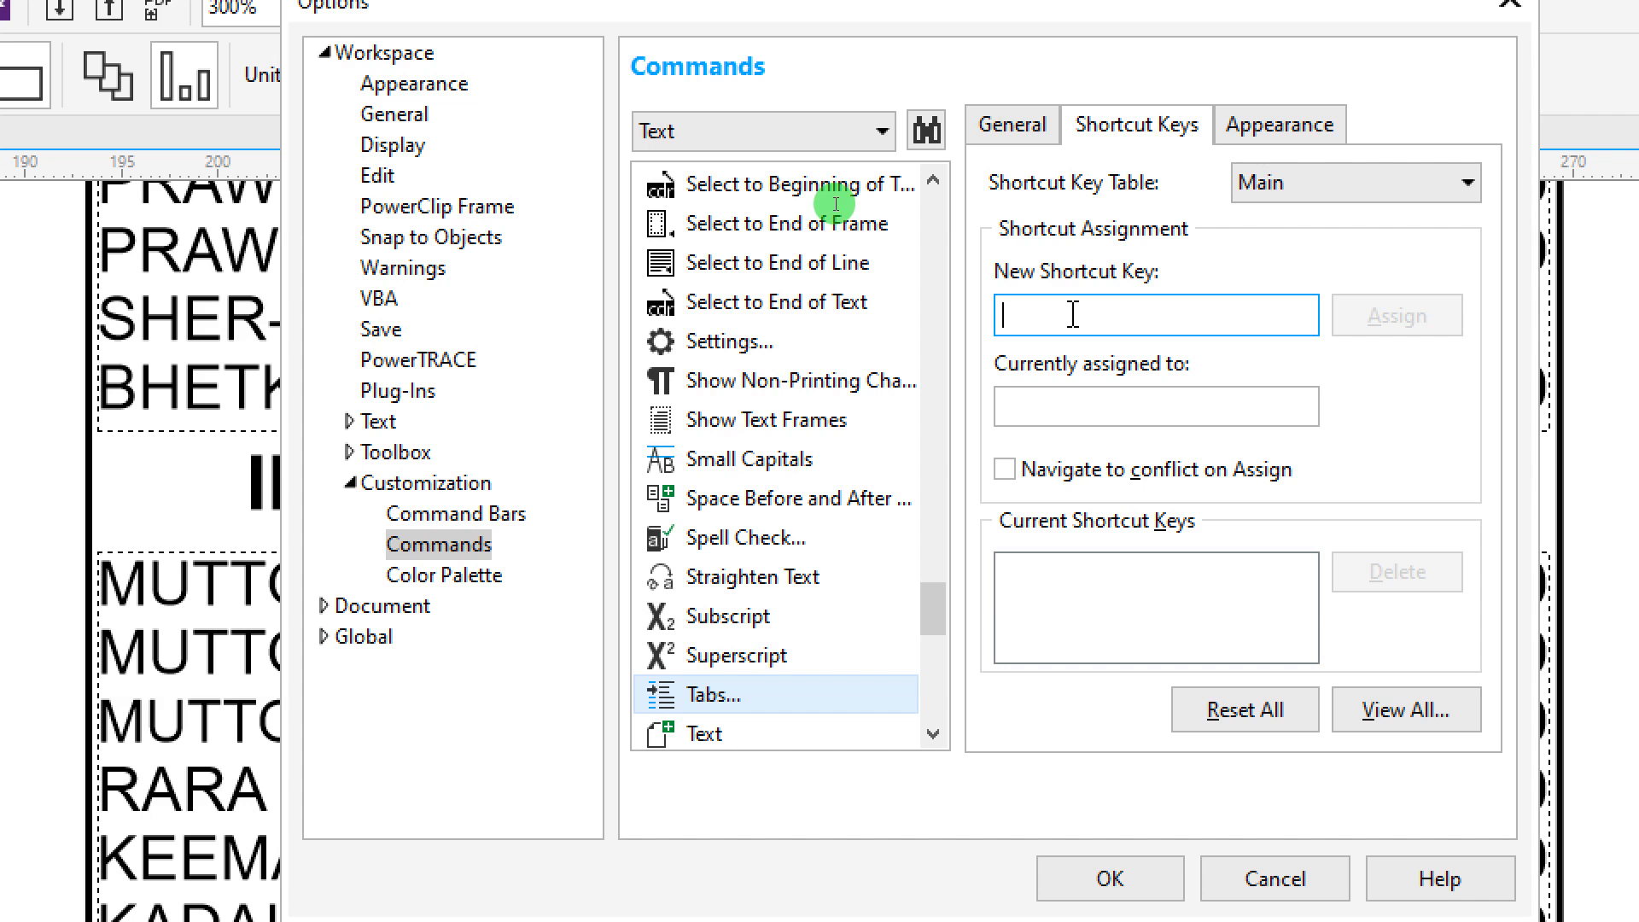
{"action": "key", "text": "ctrl+alt+t"}
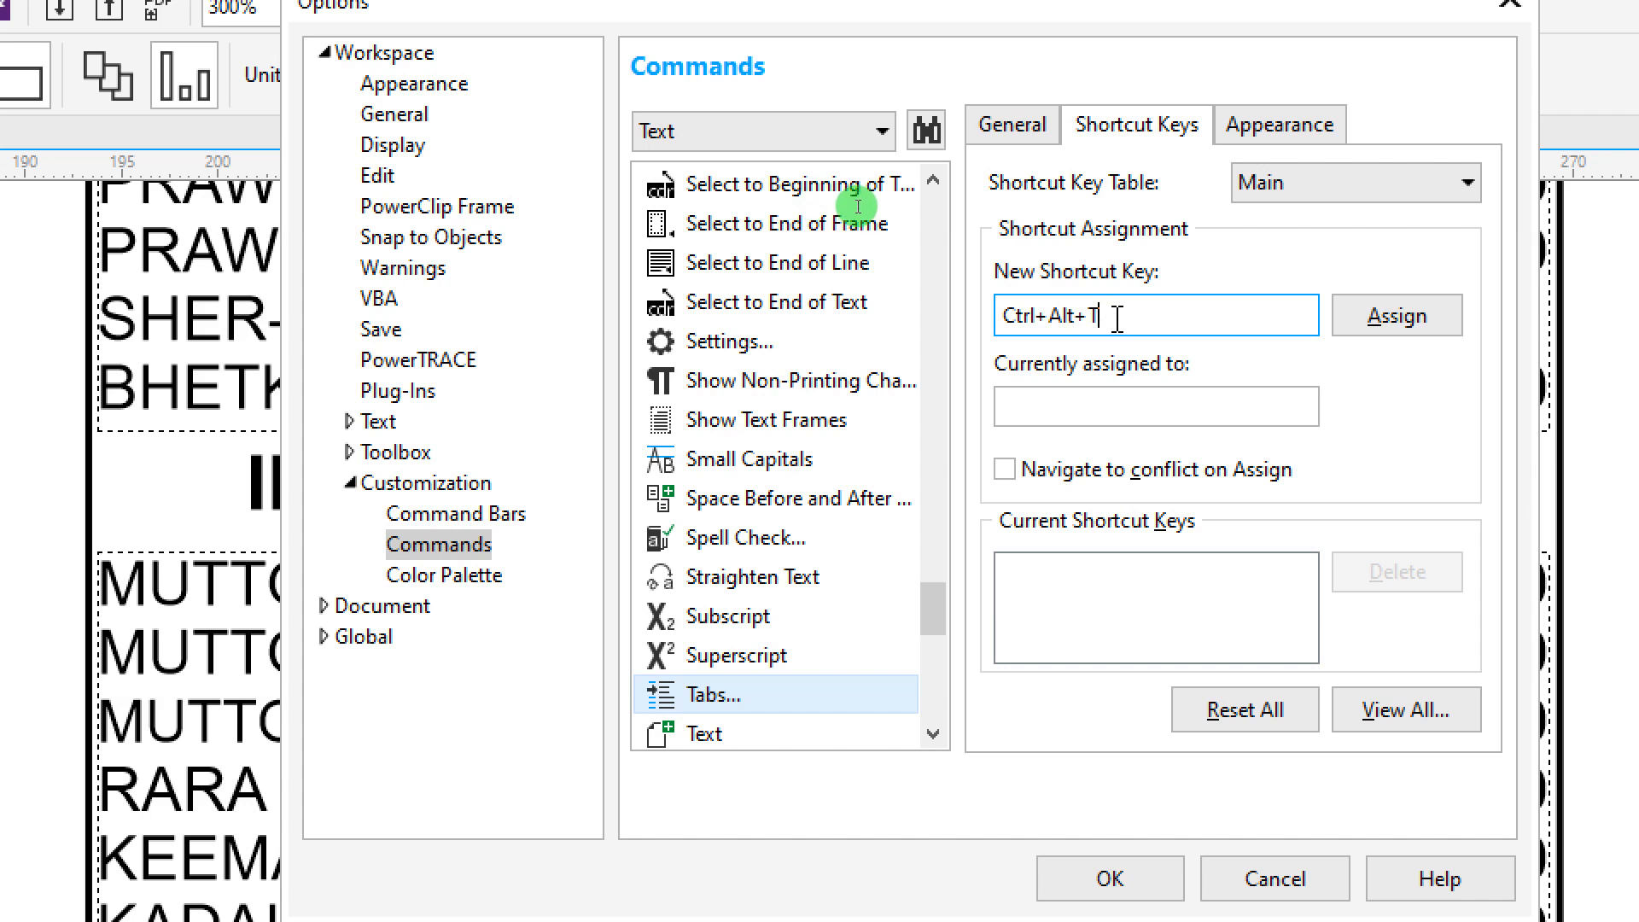
{"action": "left_click", "coordinate": [1412, 328]}
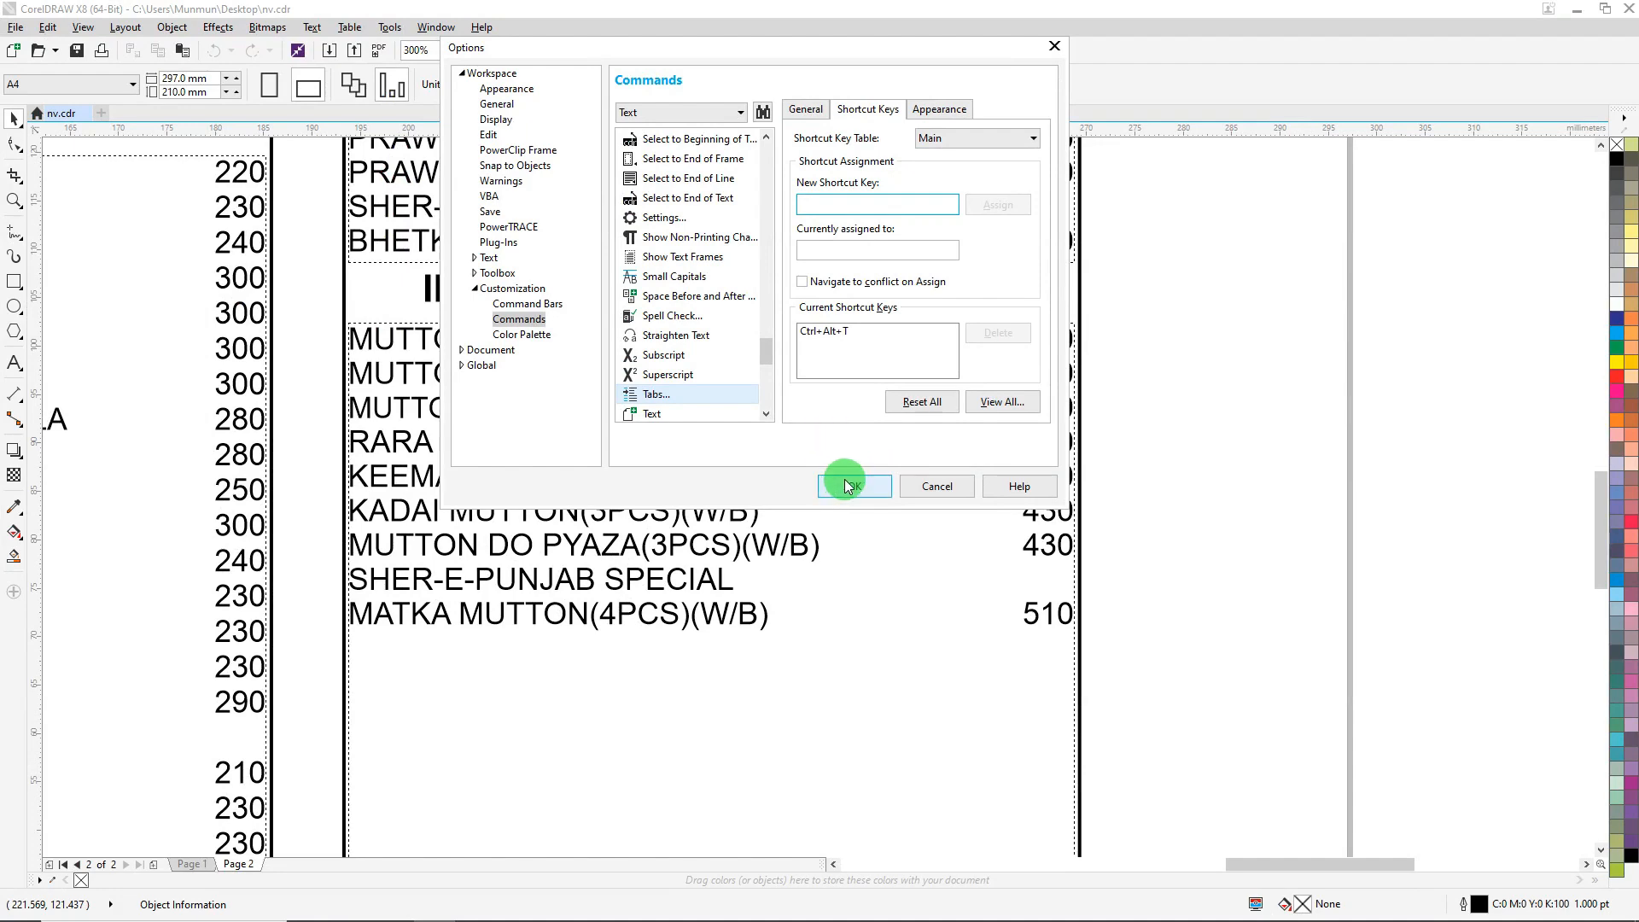
{"action": "left_click", "coordinate": [850, 485]}
Step: Check the tab settings for all text in the mutton item list, cancel them and leave text editing
{"action": "scroll", "coordinate": [888, 428], "scroll_direction": "down", "scroll_amount": 2}
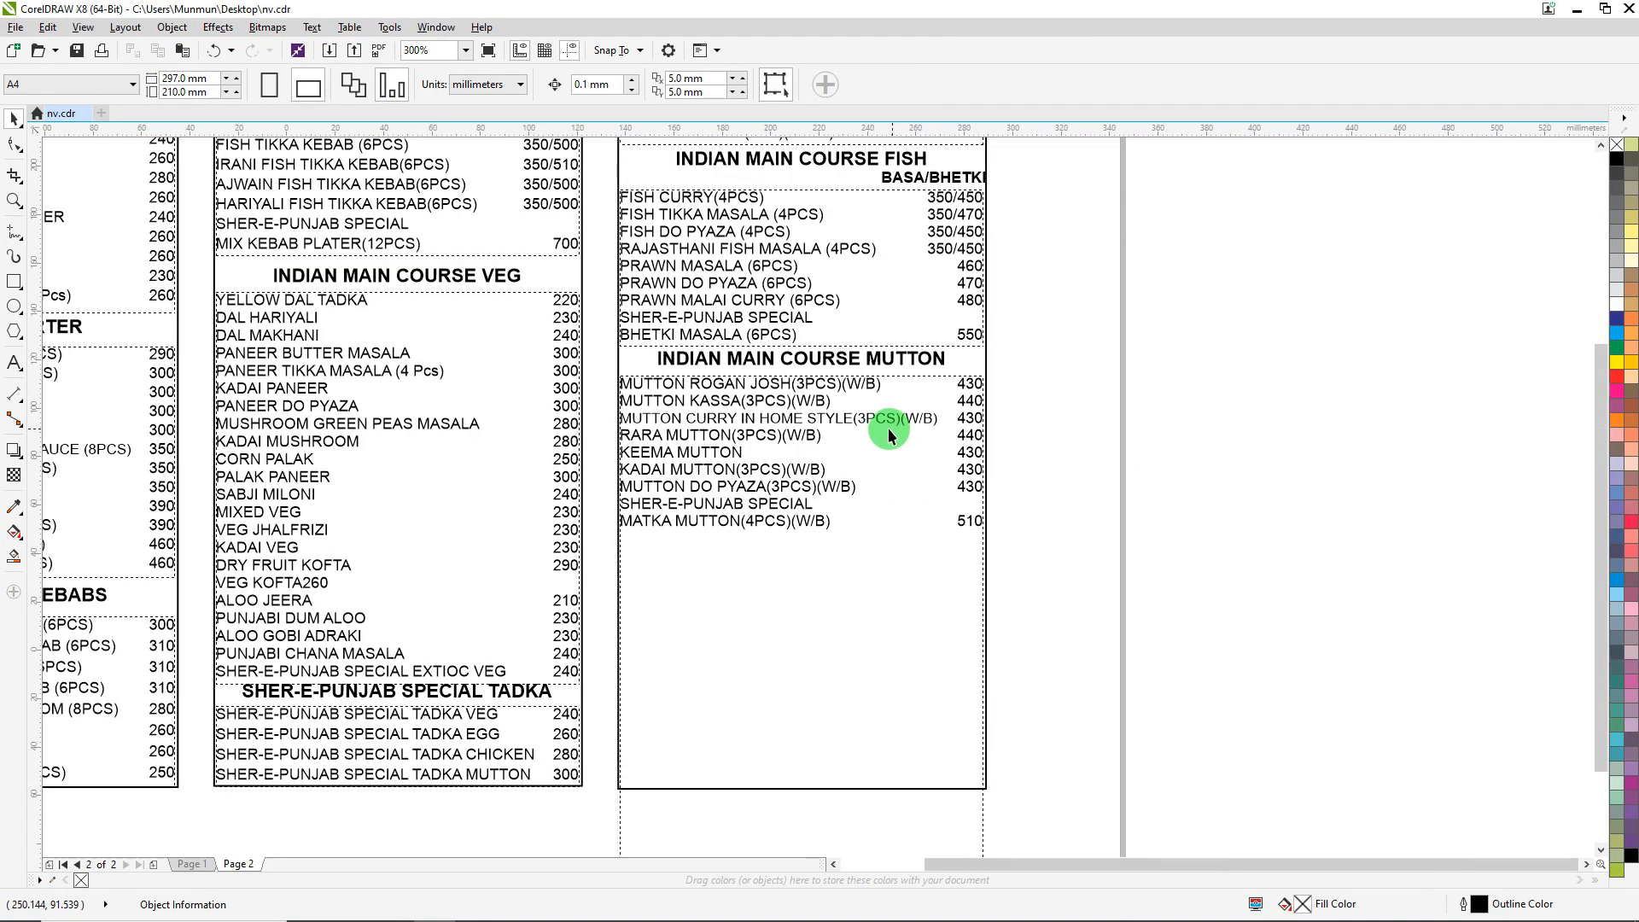
{"action": "scroll", "coordinate": [887, 427], "scroll_direction": "down", "scroll_amount": 2}
{"action": "scroll", "coordinate": [842, 431], "scroll_direction": "up", "scroll_amount": 1}
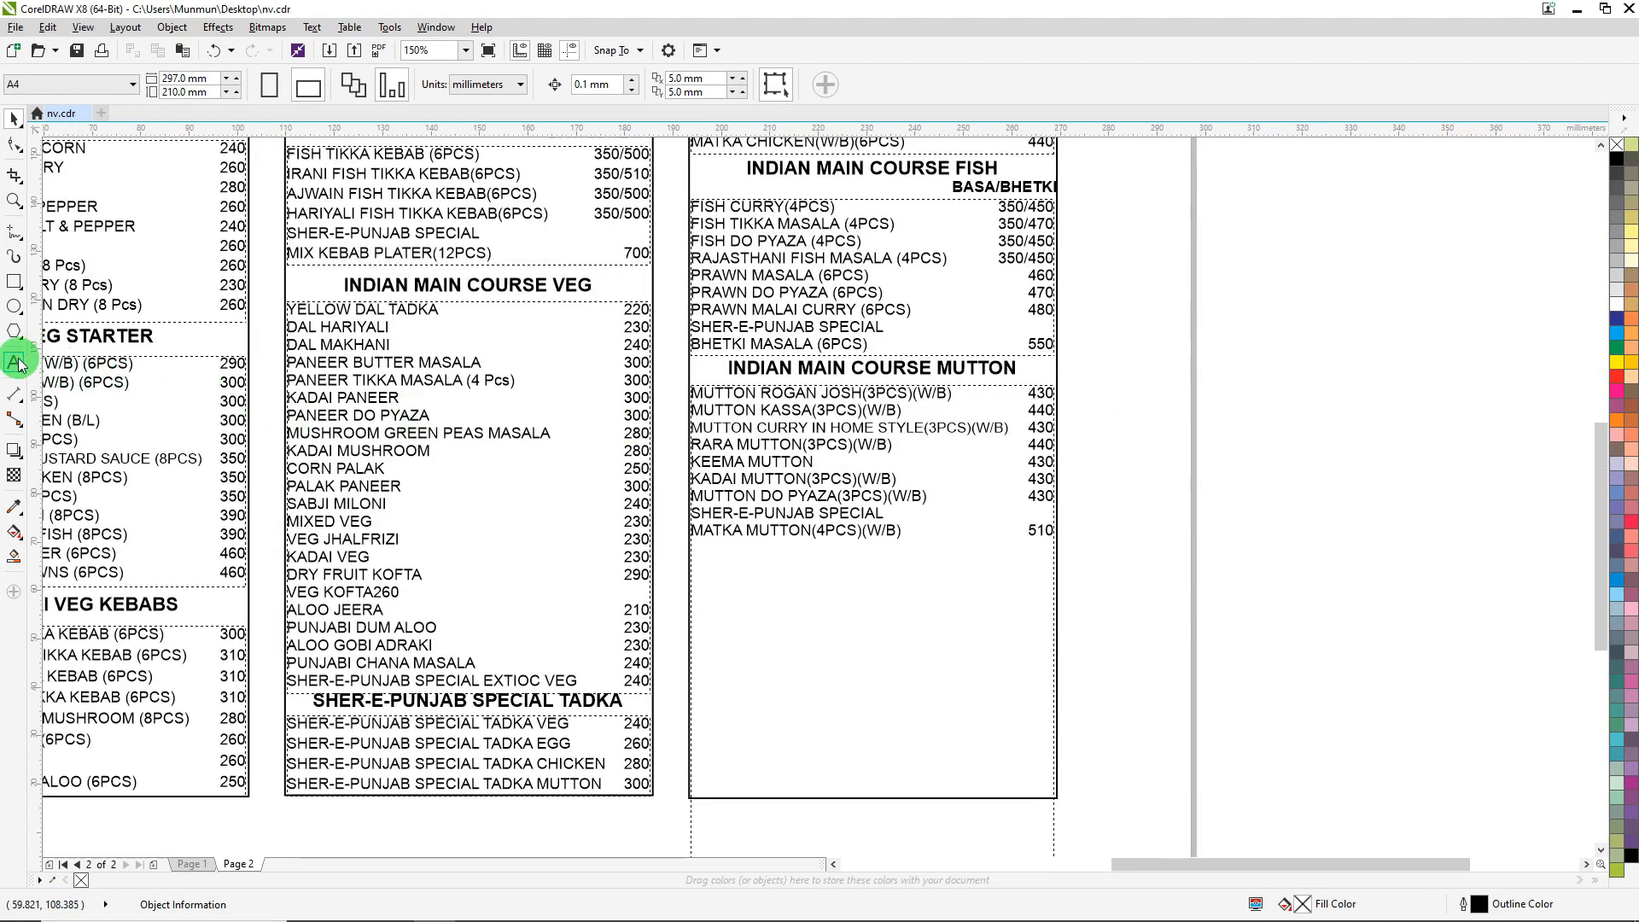
{"action": "left_click", "coordinate": [19, 365]}
{"action": "left_click", "coordinate": [721, 429]}
{"action": "key", "text": "ctrl+a"}
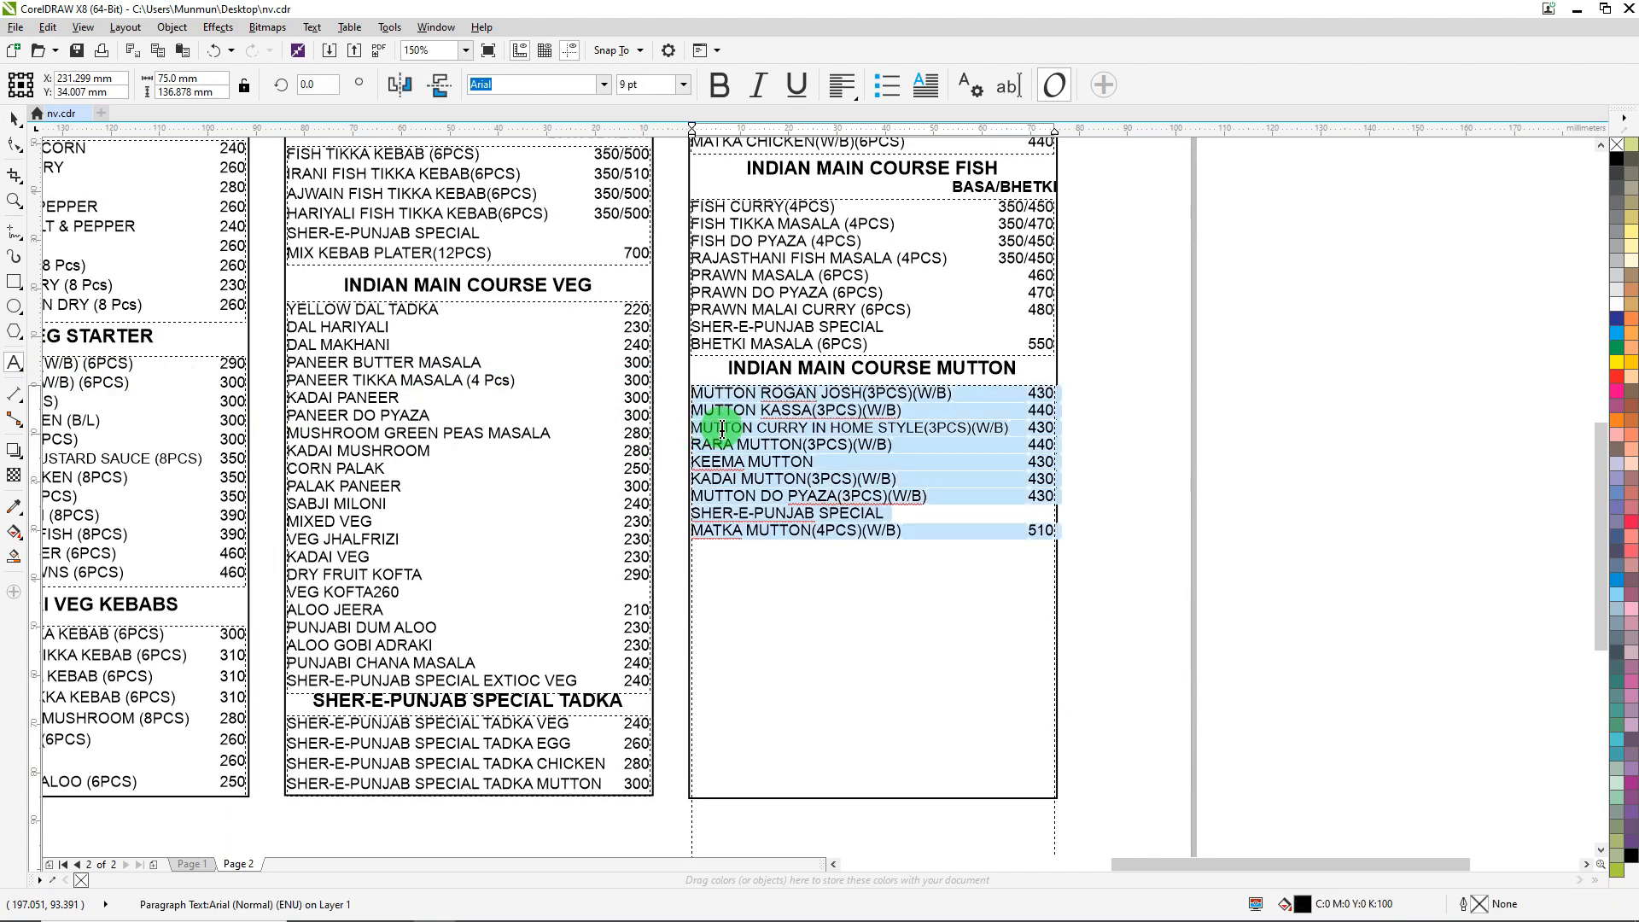
{"action": "key", "text": "alt+x"}
{"action": "key", "text": "b"}
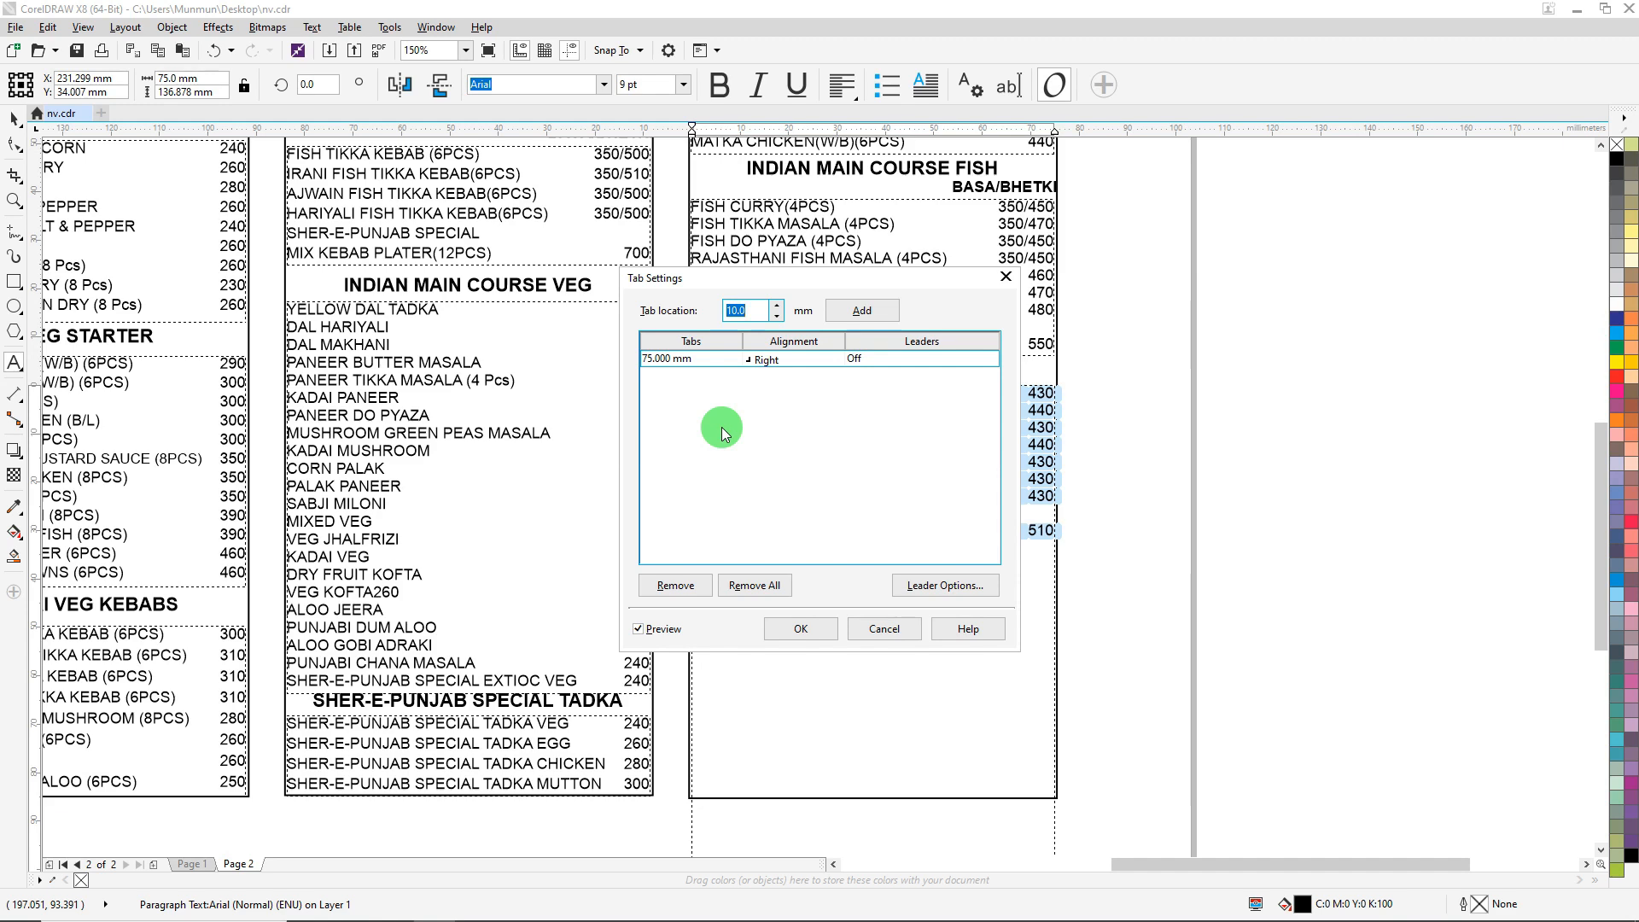
{"action": "left_click", "coordinate": [888, 629]}
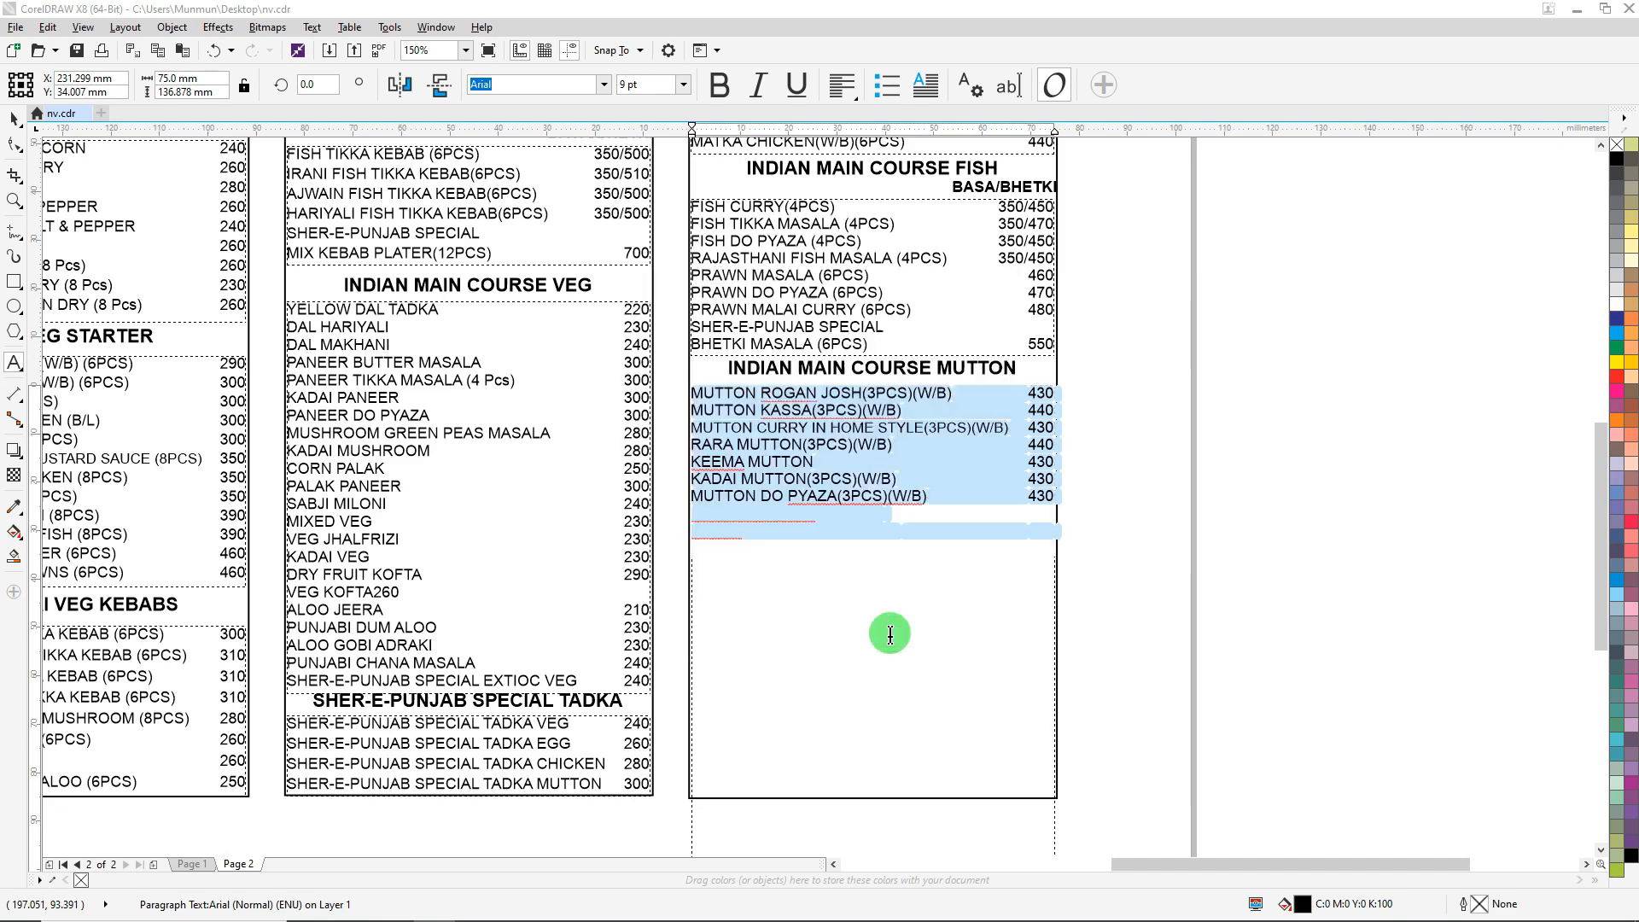
{"action": "left_click", "coordinate": [19, 129]}
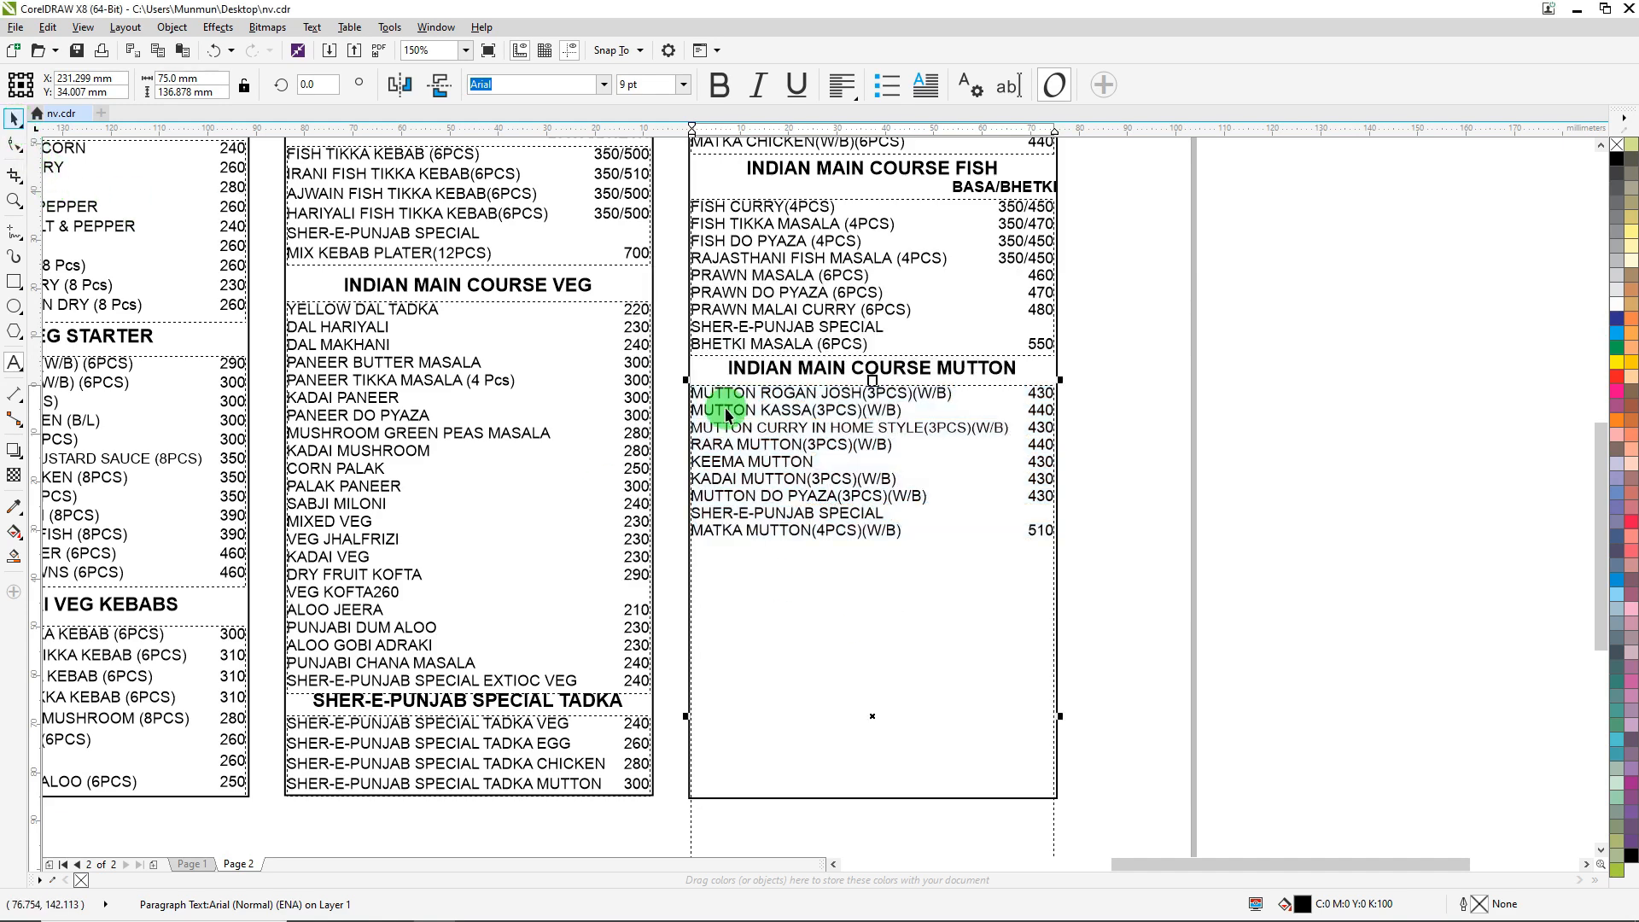
Step: Shorten the mutton item list's text frame so it ends just below the MATKA MUTTON line, then deselect it
{"action": "scroll", "coordinate": [732, 409], "scroll_direction": "down", "scroll_amount": 2}
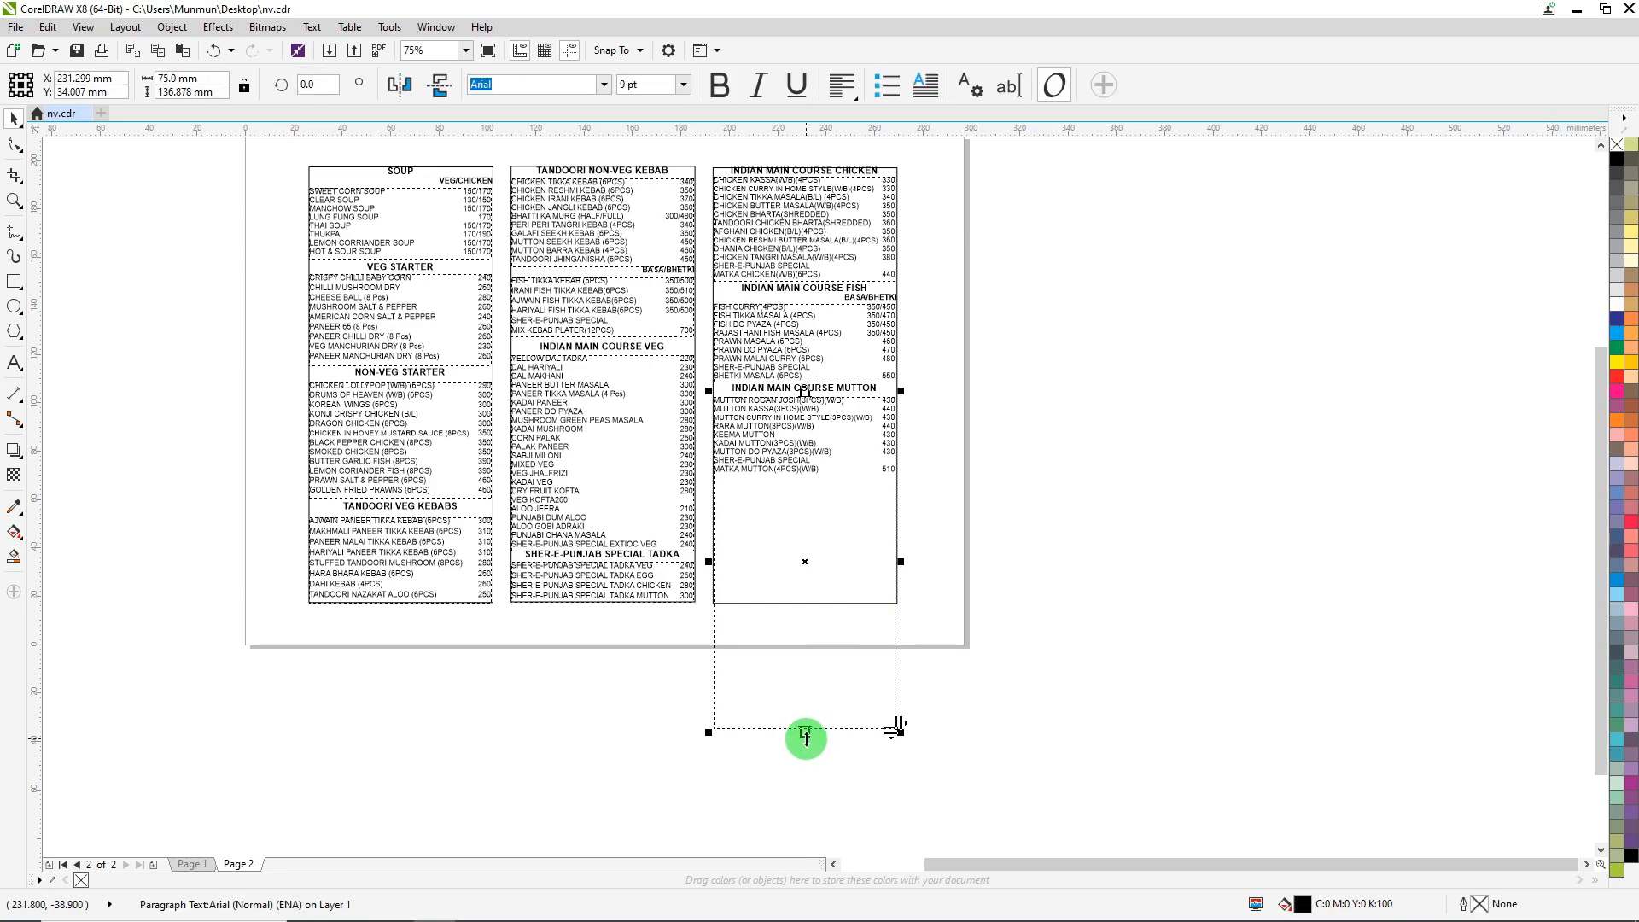
{"action": "left_click_drag", "start_coordinate": [805, 732], "coordinate": [790, 482]}
{"action": "scroll", "coordinate": [811, 491], "scroll_direction": "up", "scroll_amount": 2}
{"action": "left_click", "coordinate": [1190, 421]}
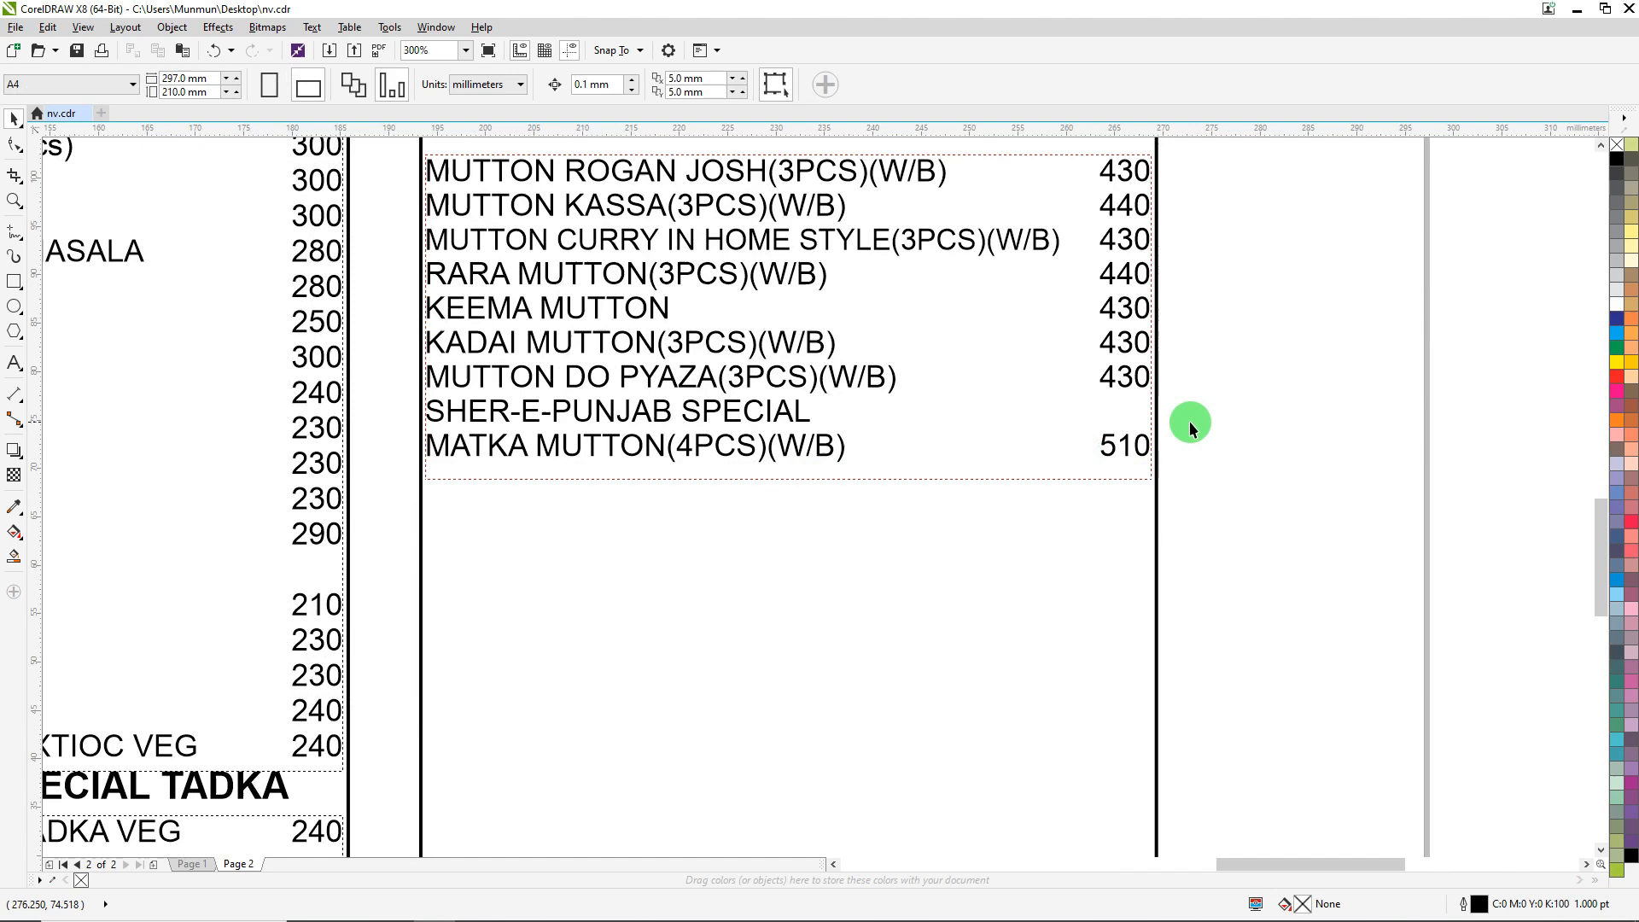
{"action": "left_click", "coordinate": [869, 442]}
{"action": "left_click", "coordinate": [14, 362]}
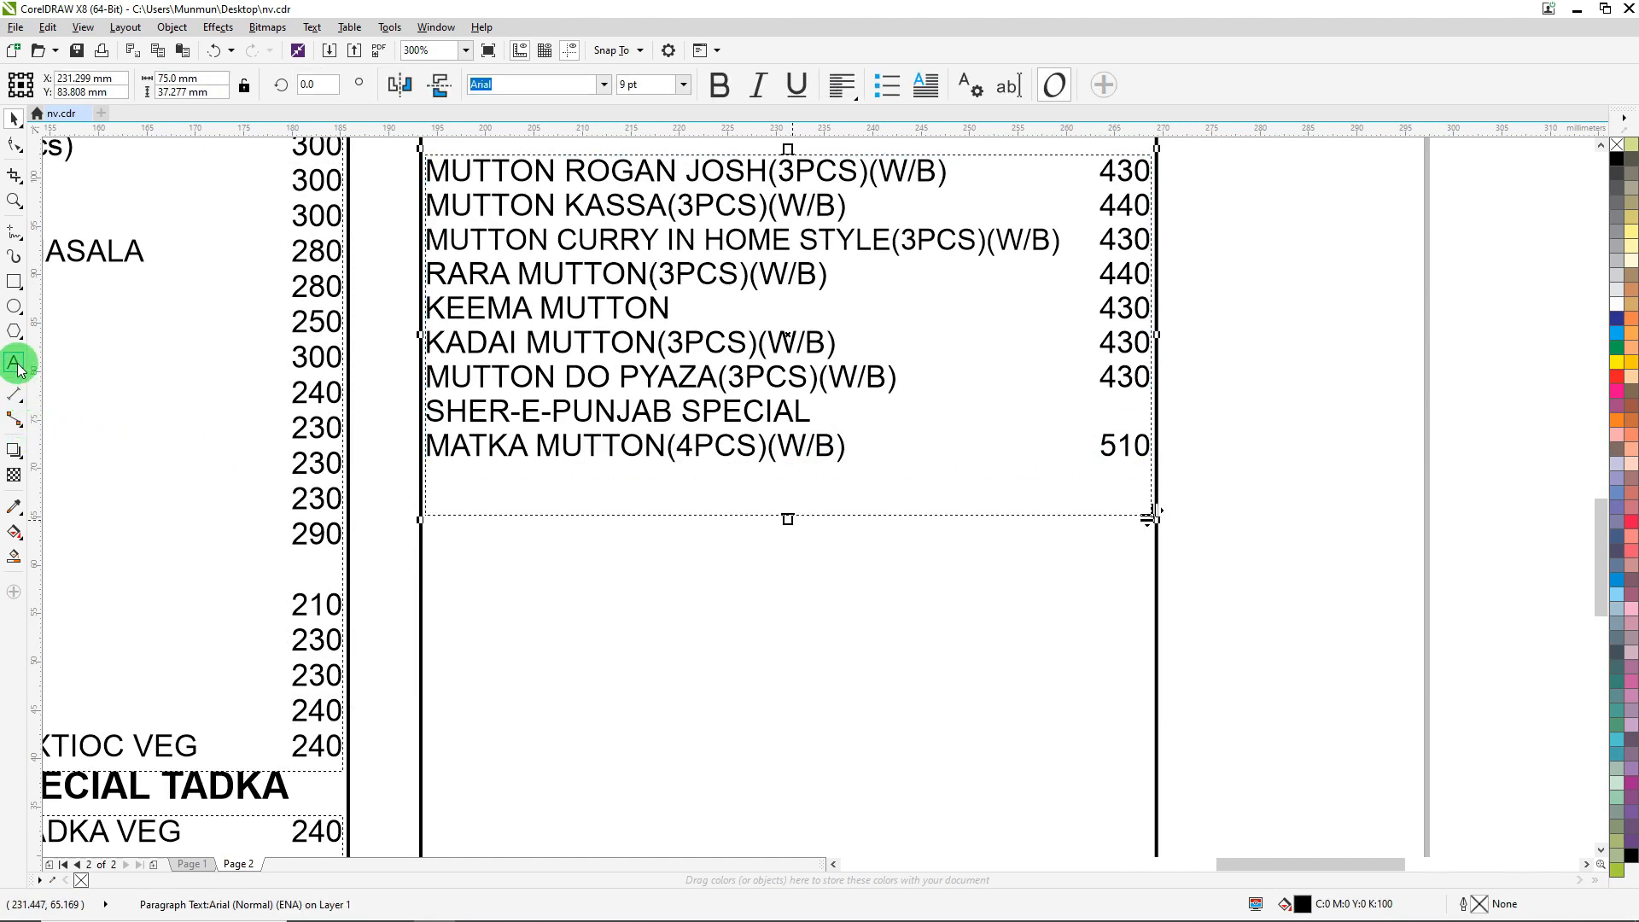
{"action": "left_click", "coordinate": [688, 446]}
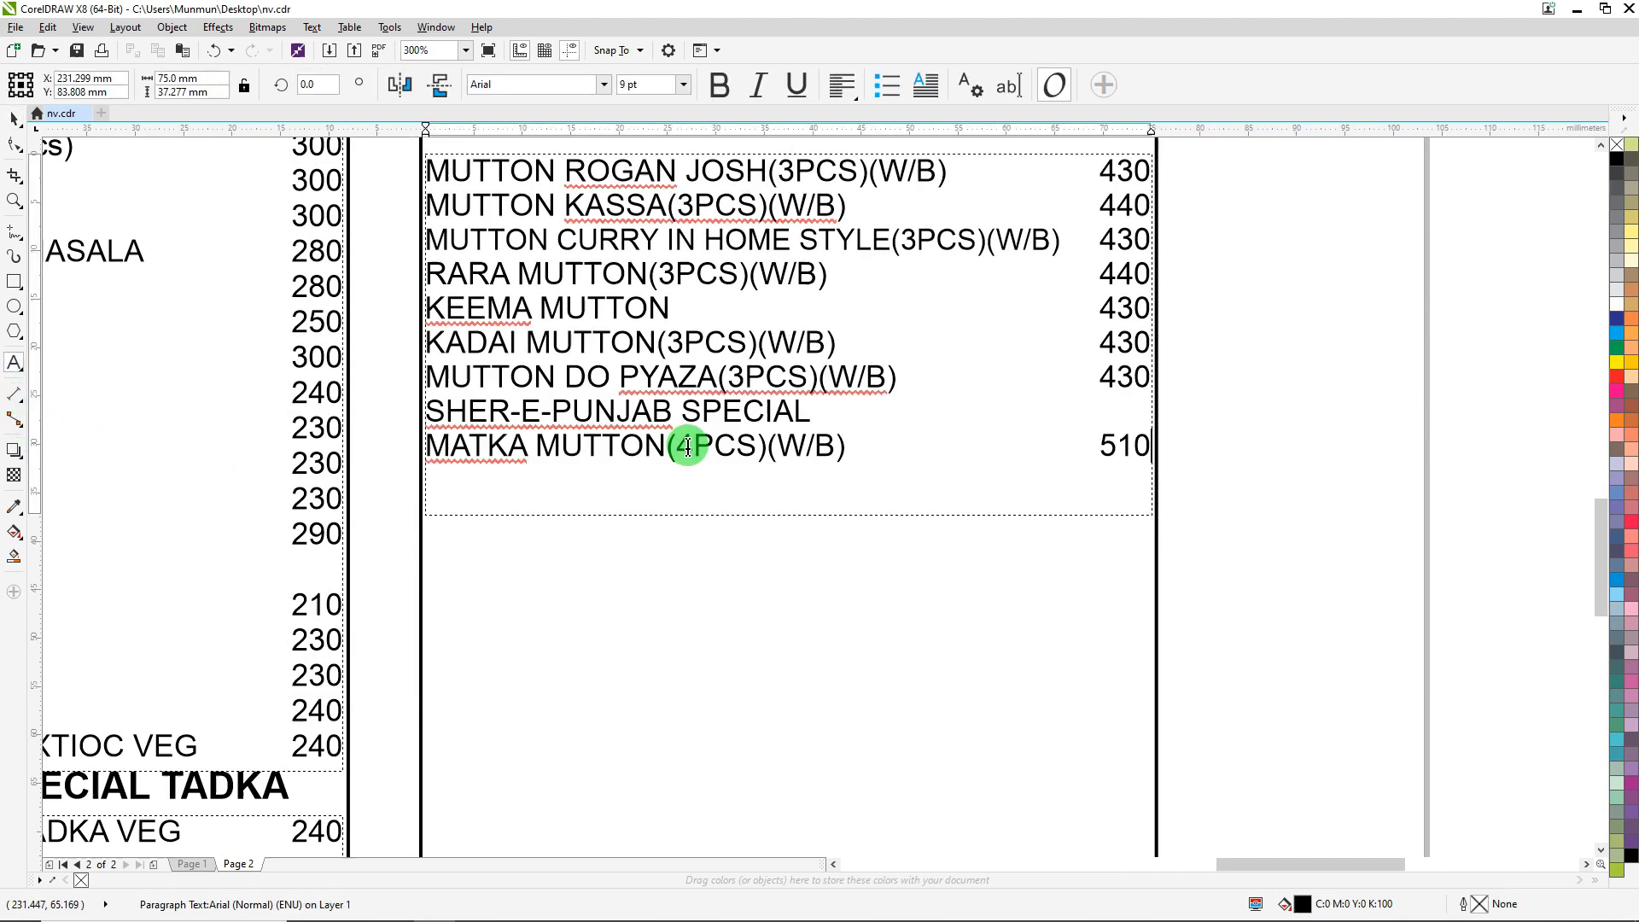
{"action": "left_click", "coordinate": [14, 117]}
{"action": "left_click_drag", "start_coordinate": [787, 519], "coordinate": [797, 476]}
{"action": "left_click", "coordinate": [1287, 359]}
Step: Switch to the Word document PARCEL MENU ULUBERIA and copy the heading RICE & BIRYANI
{"action": "key", "text": "alt+Tab"}
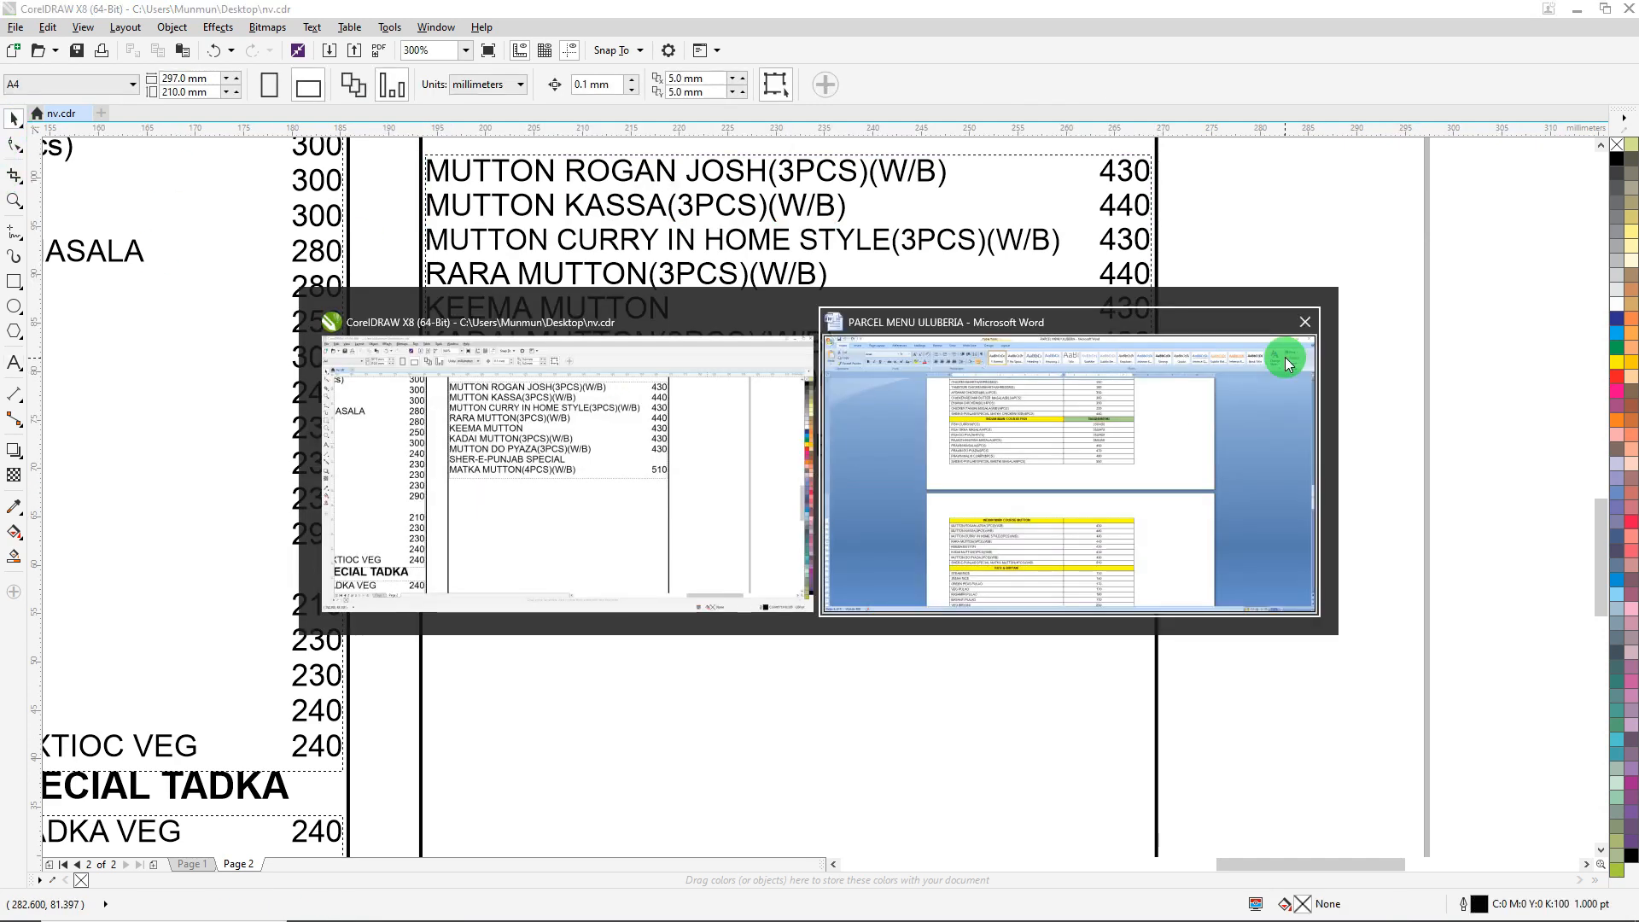
{"action": "scroll", "coordinate": [840, 477], "scroll_direction": "down", "scroll_amount": 2}
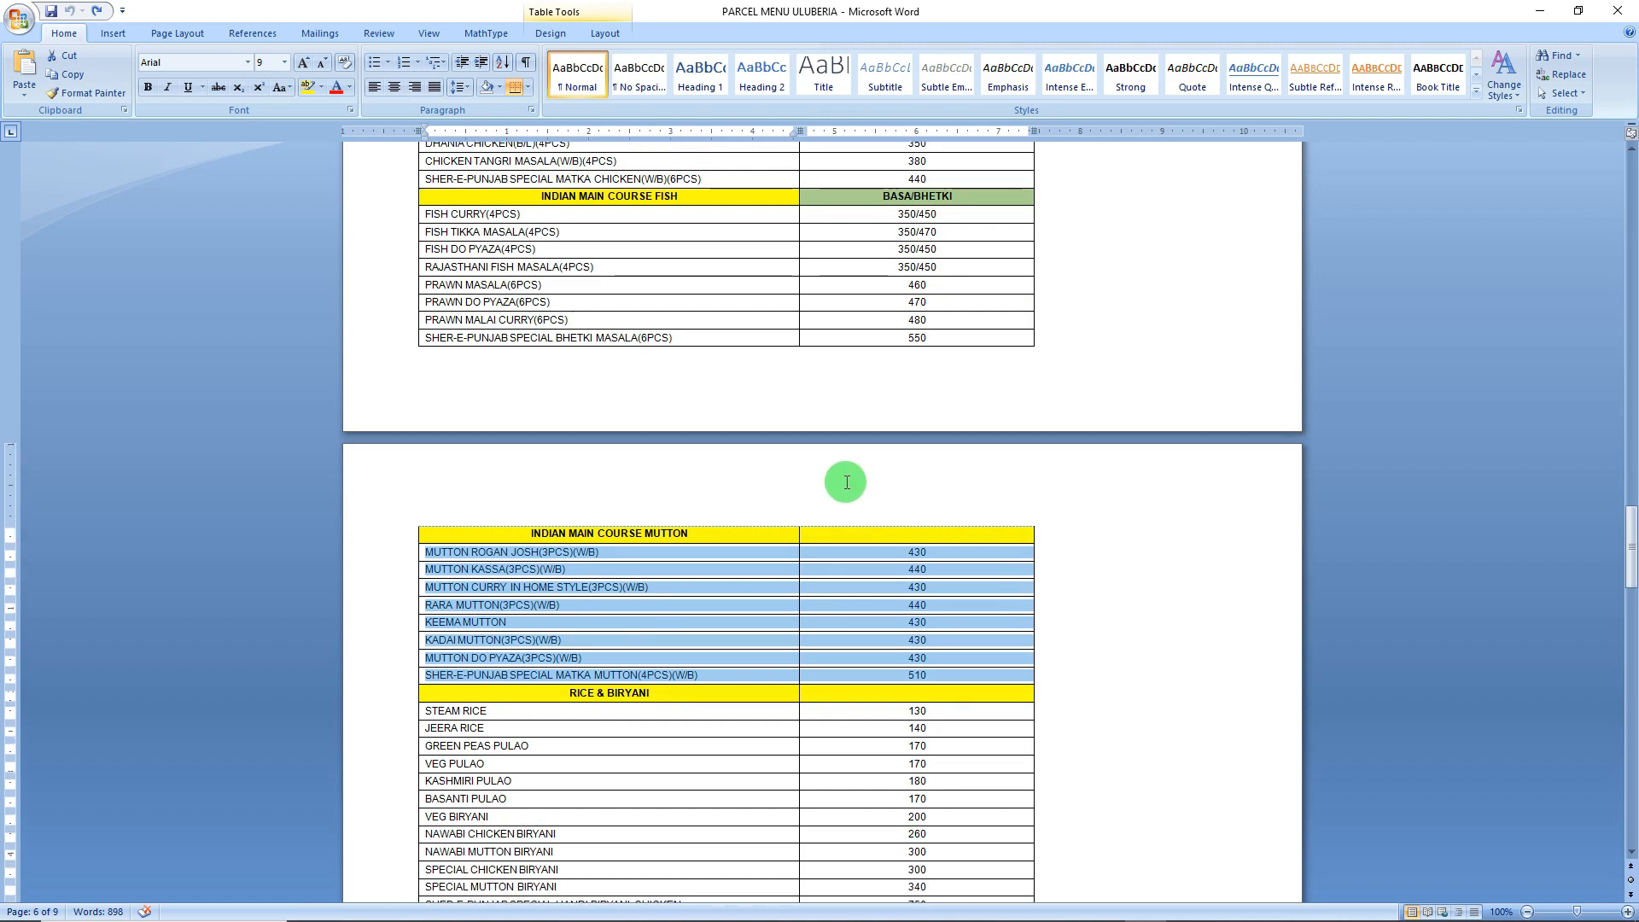
{"action": "scroll", "coordinate": [721, 631], "scroll_direction": "down", "scroll_amount": 3}
{"action": "scroll", "coordinate": [721, 630], "scroll_direction": "down", "scroll_amount": 1}
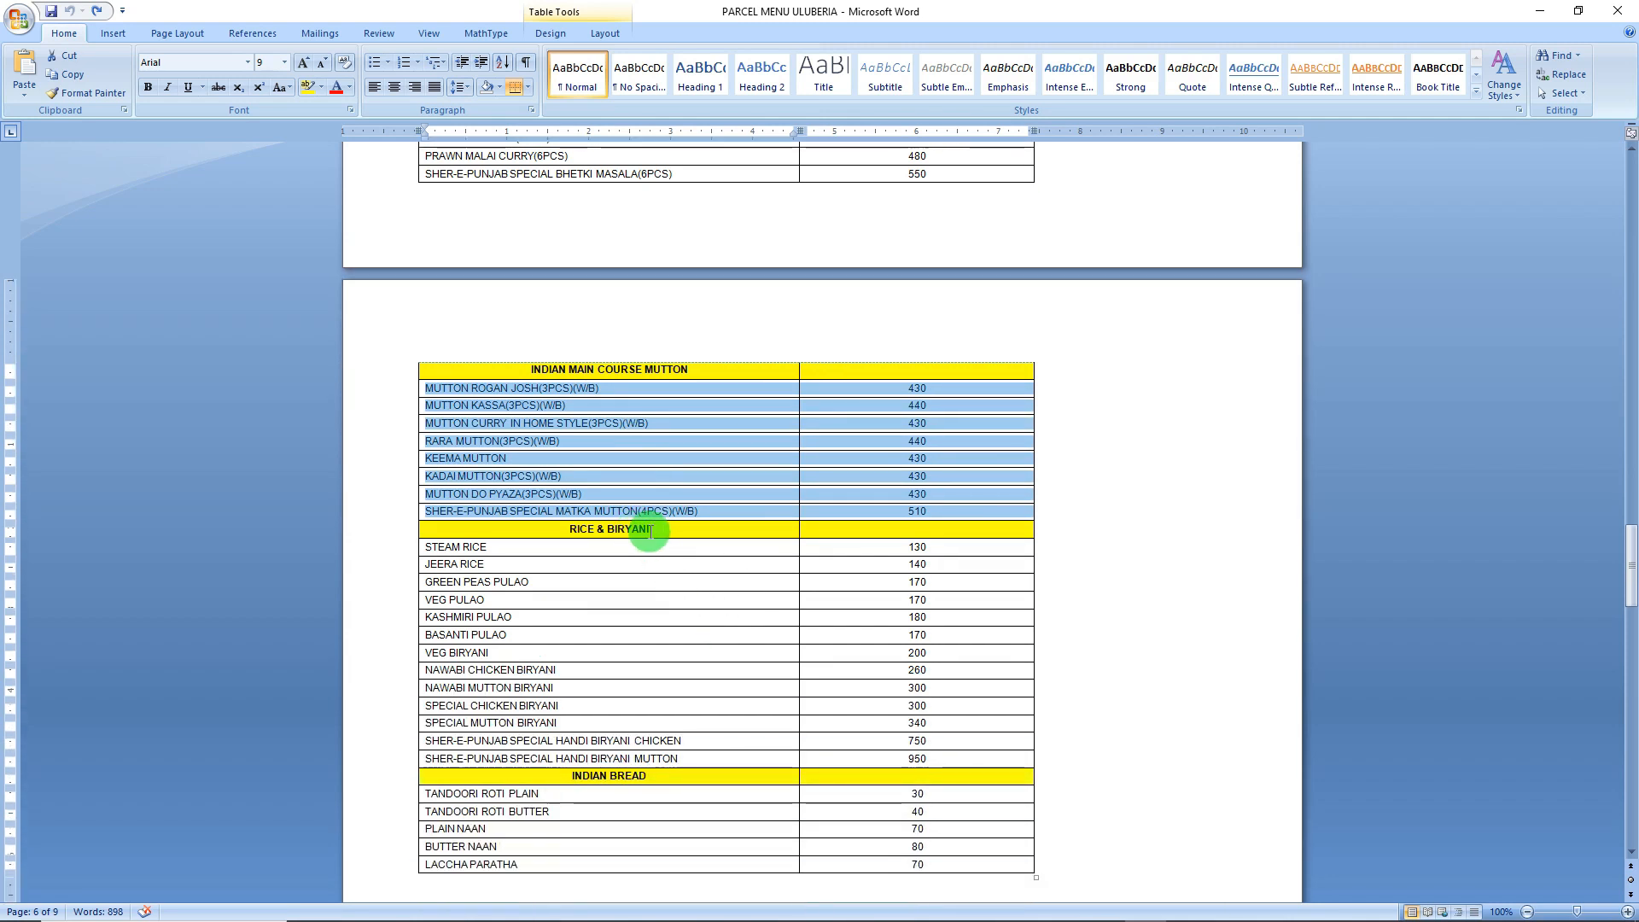
{"action": "left_click_drag", "start_coordinate": [653, 529], "coordinate": [570, 529]}
{"action": "key", "text": "ctrl+c"}
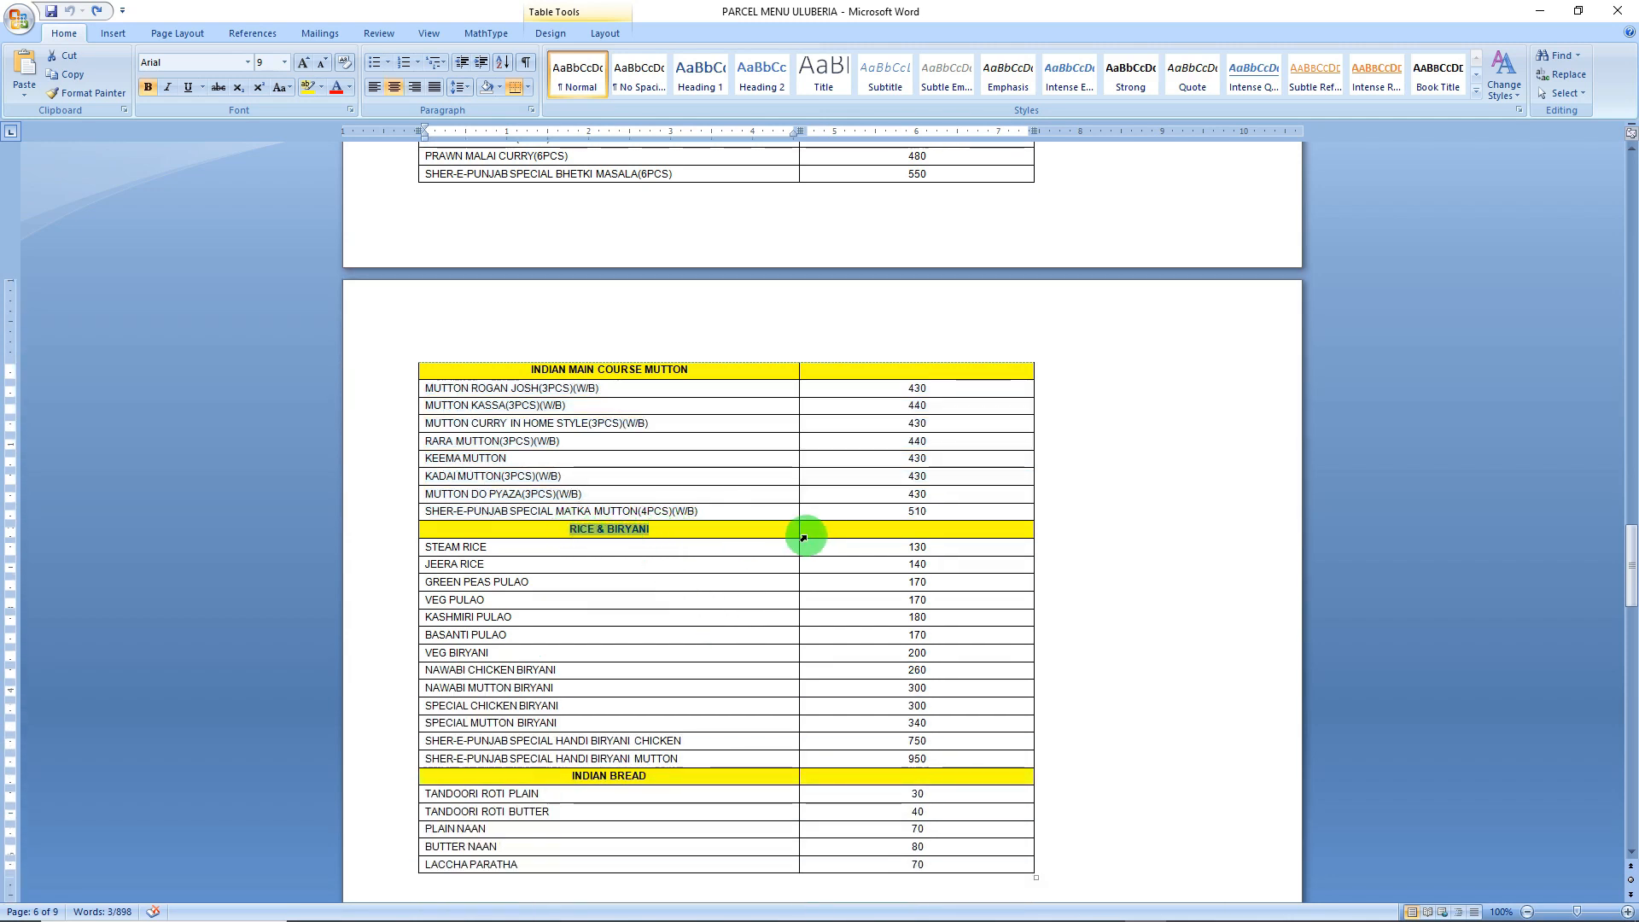
Step: Switch back to CorelDRAW, paste RICE & BIRYANI as artistic text below the mutton list and set it to 11 pt
{"action": "key", "text": "alt+Tab"}
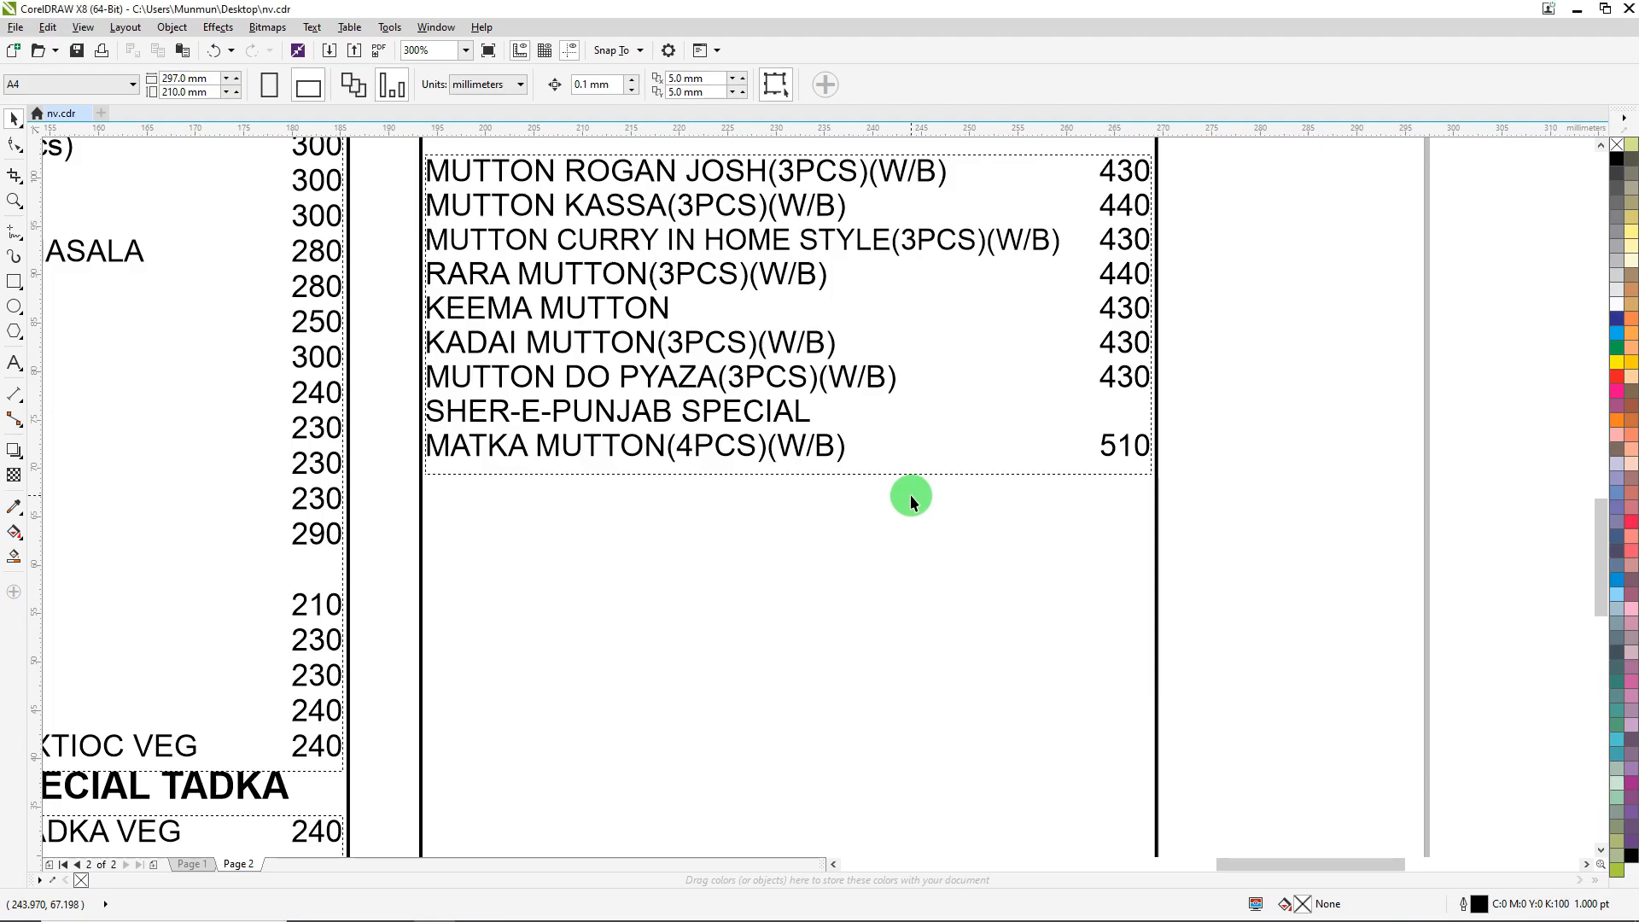
{"action": "left_click", "coordinate": [14, 365]}
{"action": "left_click", "coordinate": [699, 530]}
{"action": "key", "text": "ctrl+v"}
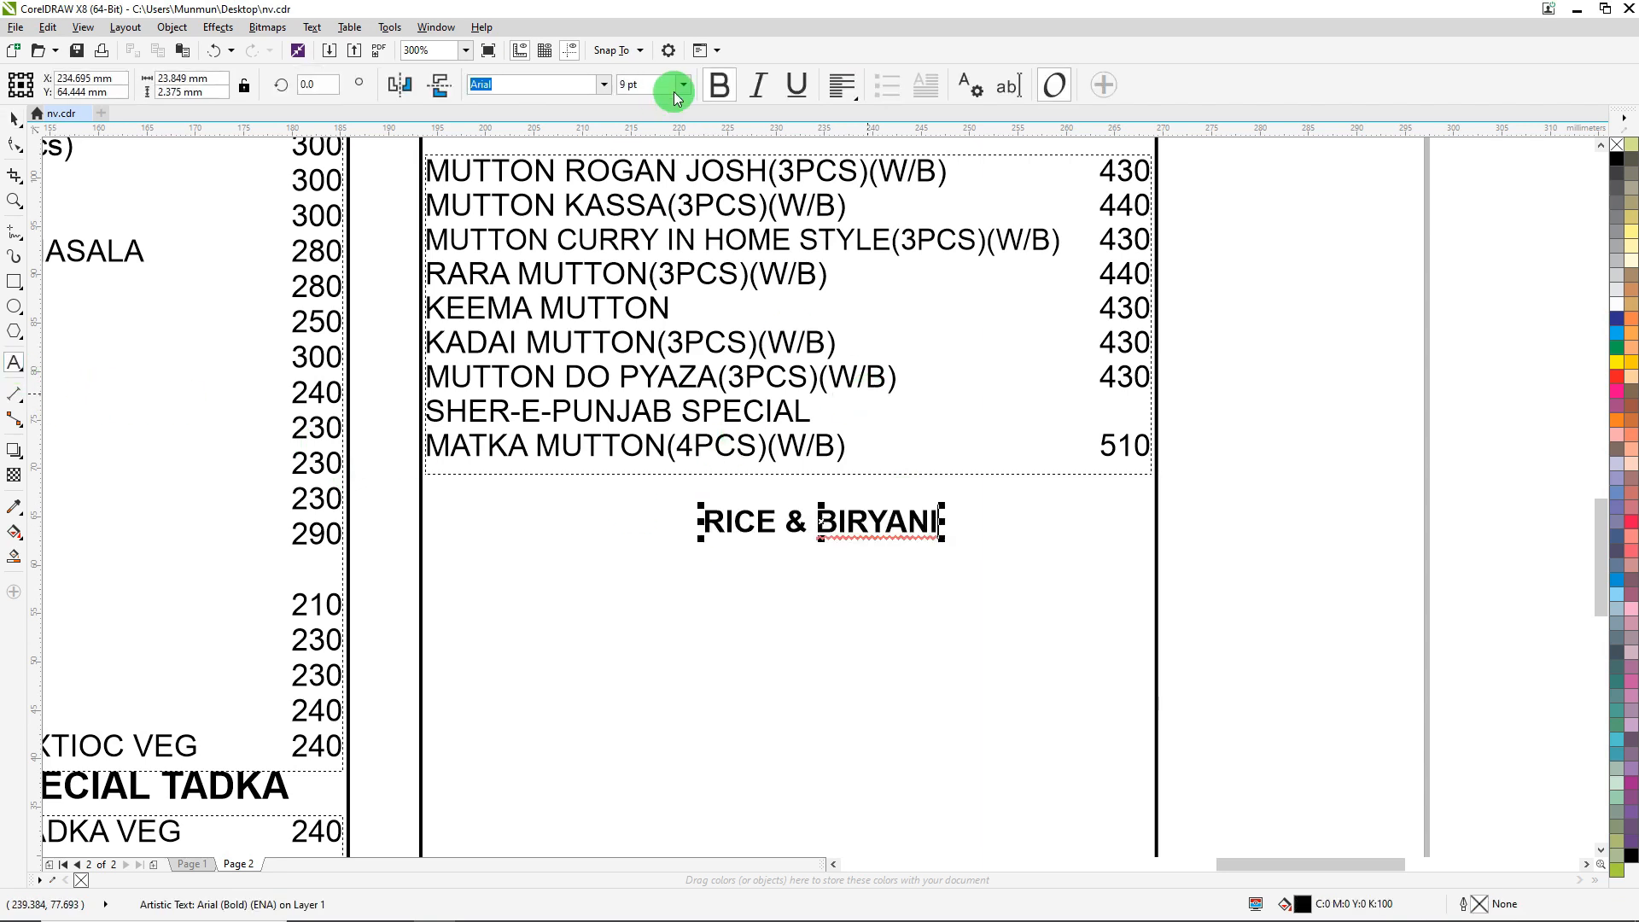
{"action": "key", "text": "ctrl+a"}
{"action": "left_click_drag", "start_coordinate": [653, 82], "coordinate": [472, 68]}
{"action": "type", "text": "11"}
{"action": "key", "text": "Return"}
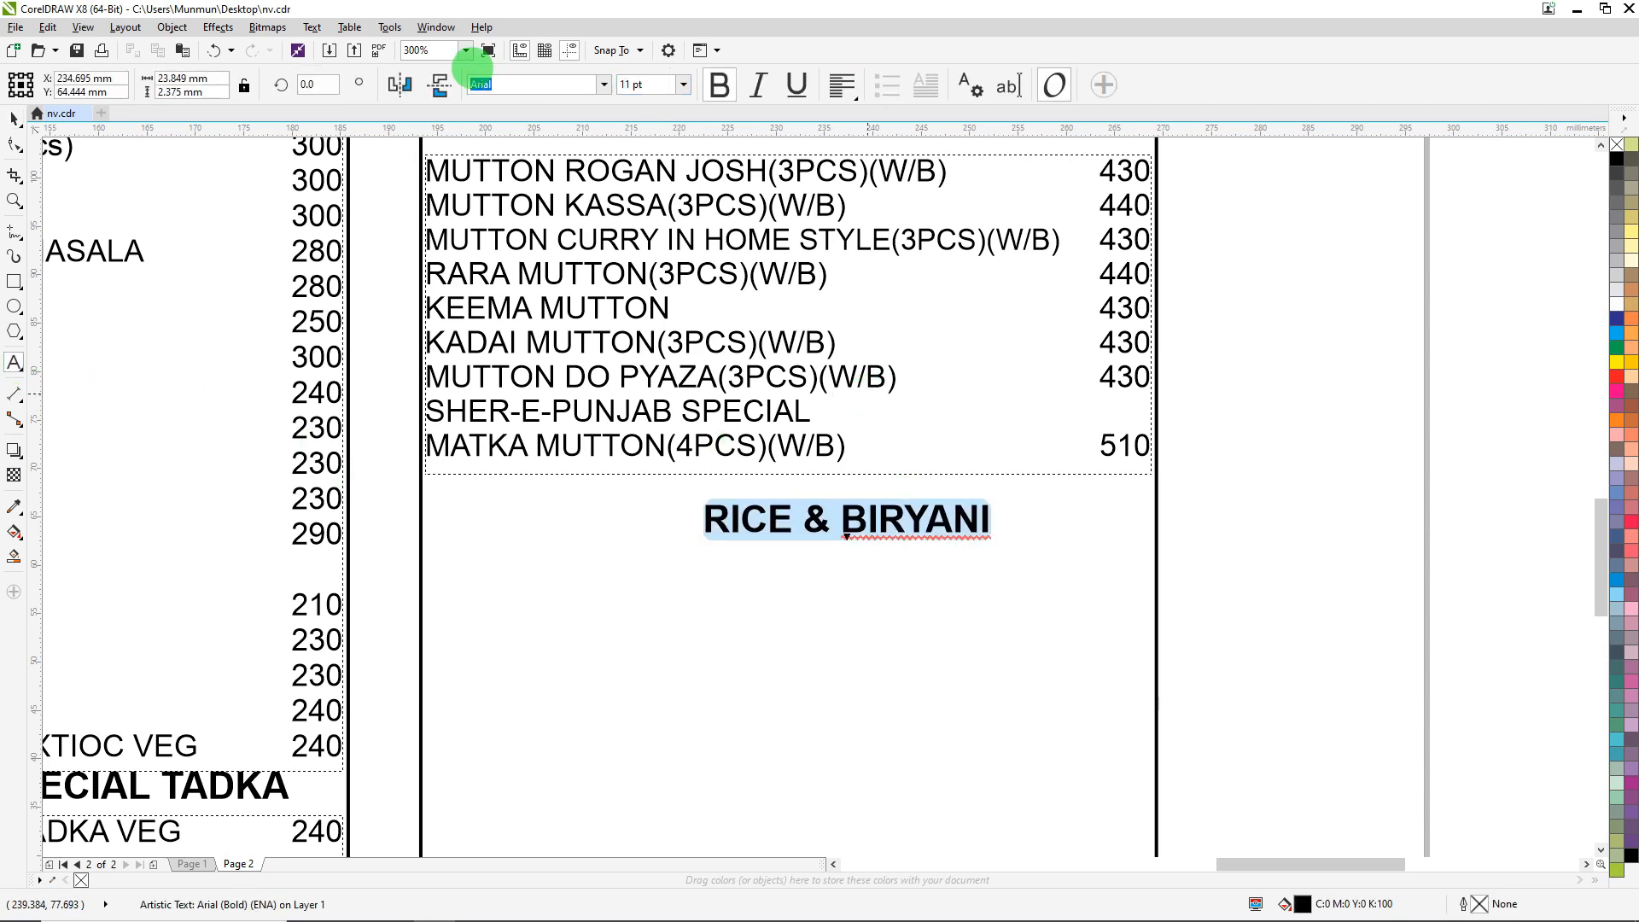
Step: Move the RICE & BIRYANI heading directly beneath the mutton list, centre it horizontally in the column's border box and deselect
{"action": "left_click", "coordinate": [13, 120]}
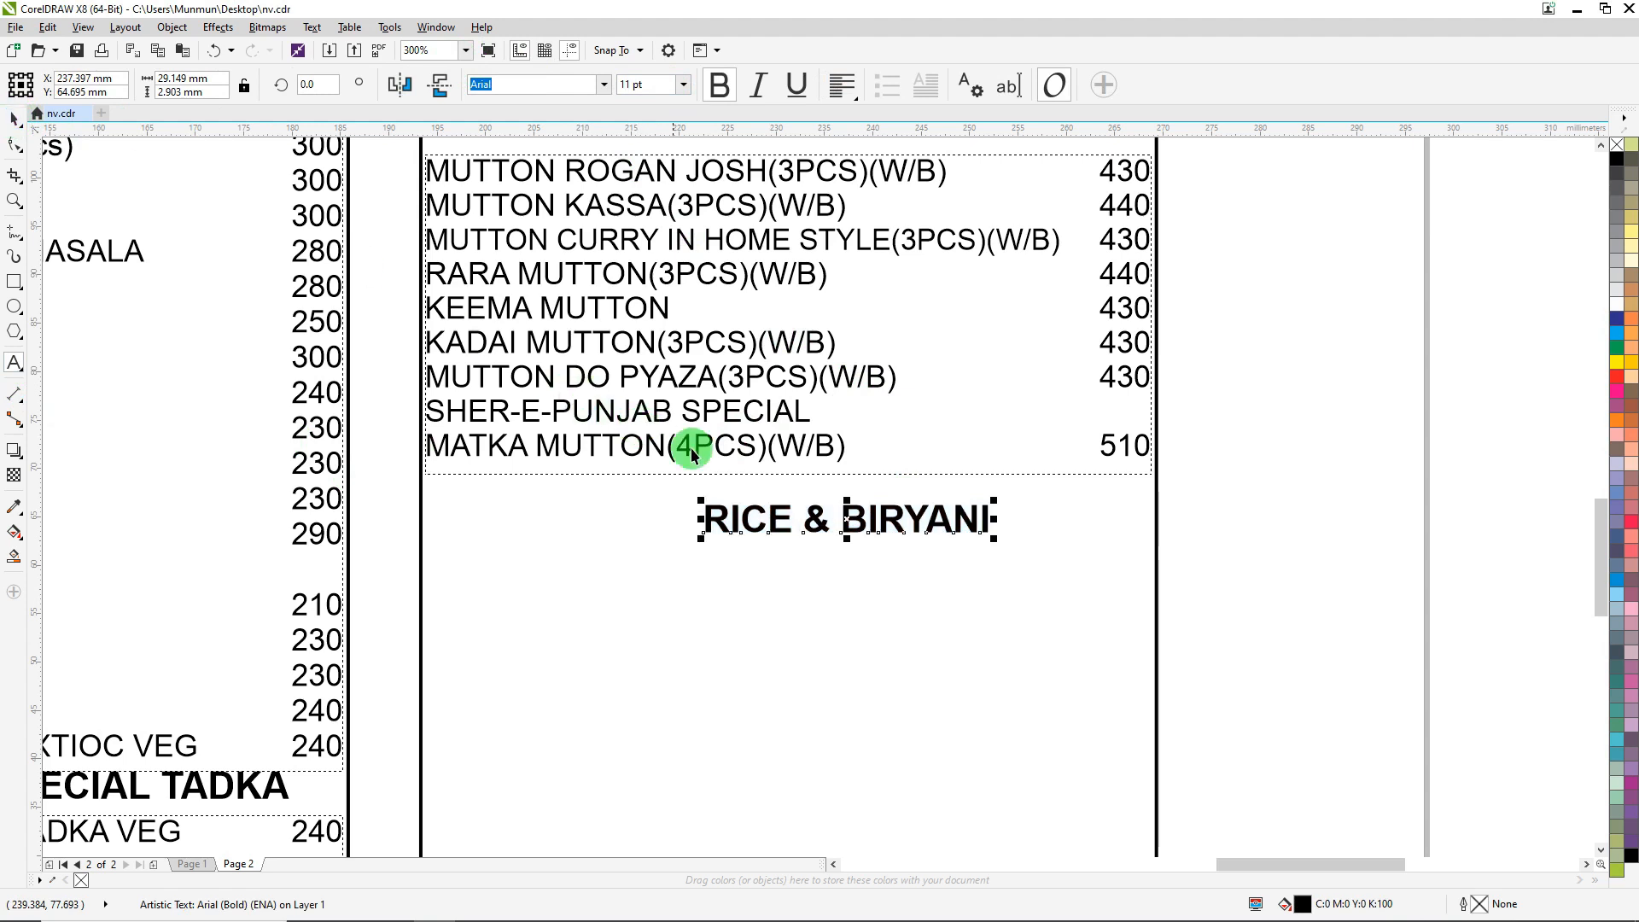
{"action": "left_click_drag", "start_coordinate": [809, 515], "coordinate": [794, 498]}
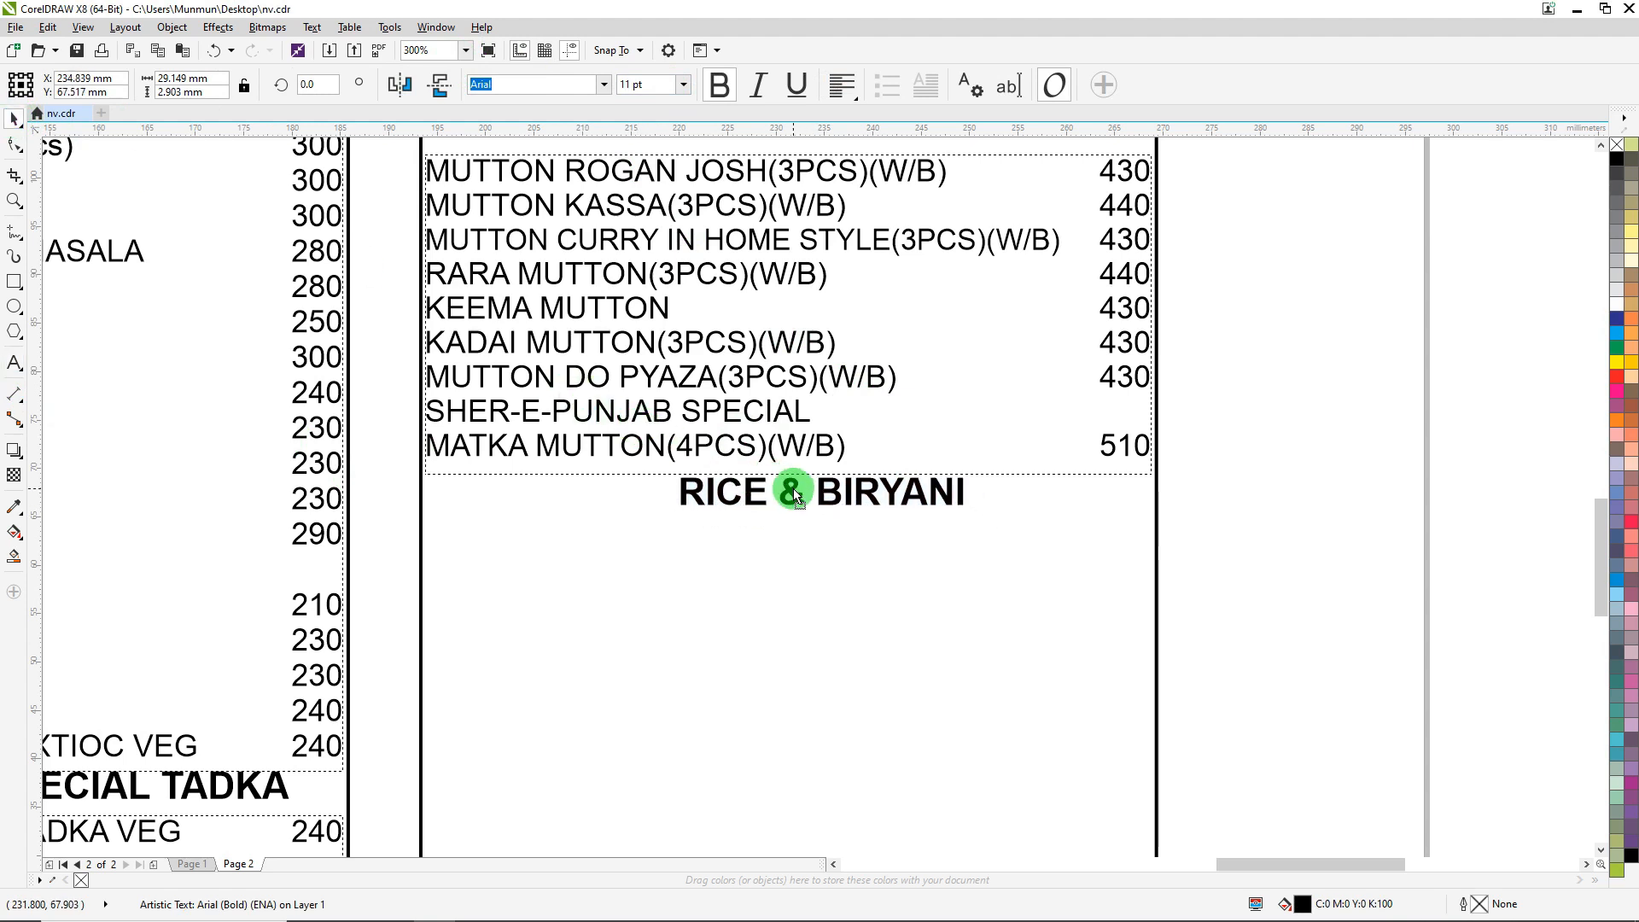
{"action": "left_click", "coordinate": [802, 560], "text": "shift"}
{"action": "key", "text": "c"}
{"action": "left_click", "coordinate": [1263, 427]}
Step: Switch to the Word document PARCEL MENU ULUBERIA and copy the rice and biryani rows from STEAM RICE to SHER-E-PUNJAB SPECIAL HANDI BIRYANI MUTTON with their prices
{"action": "key", "text": "alt+Tab"}
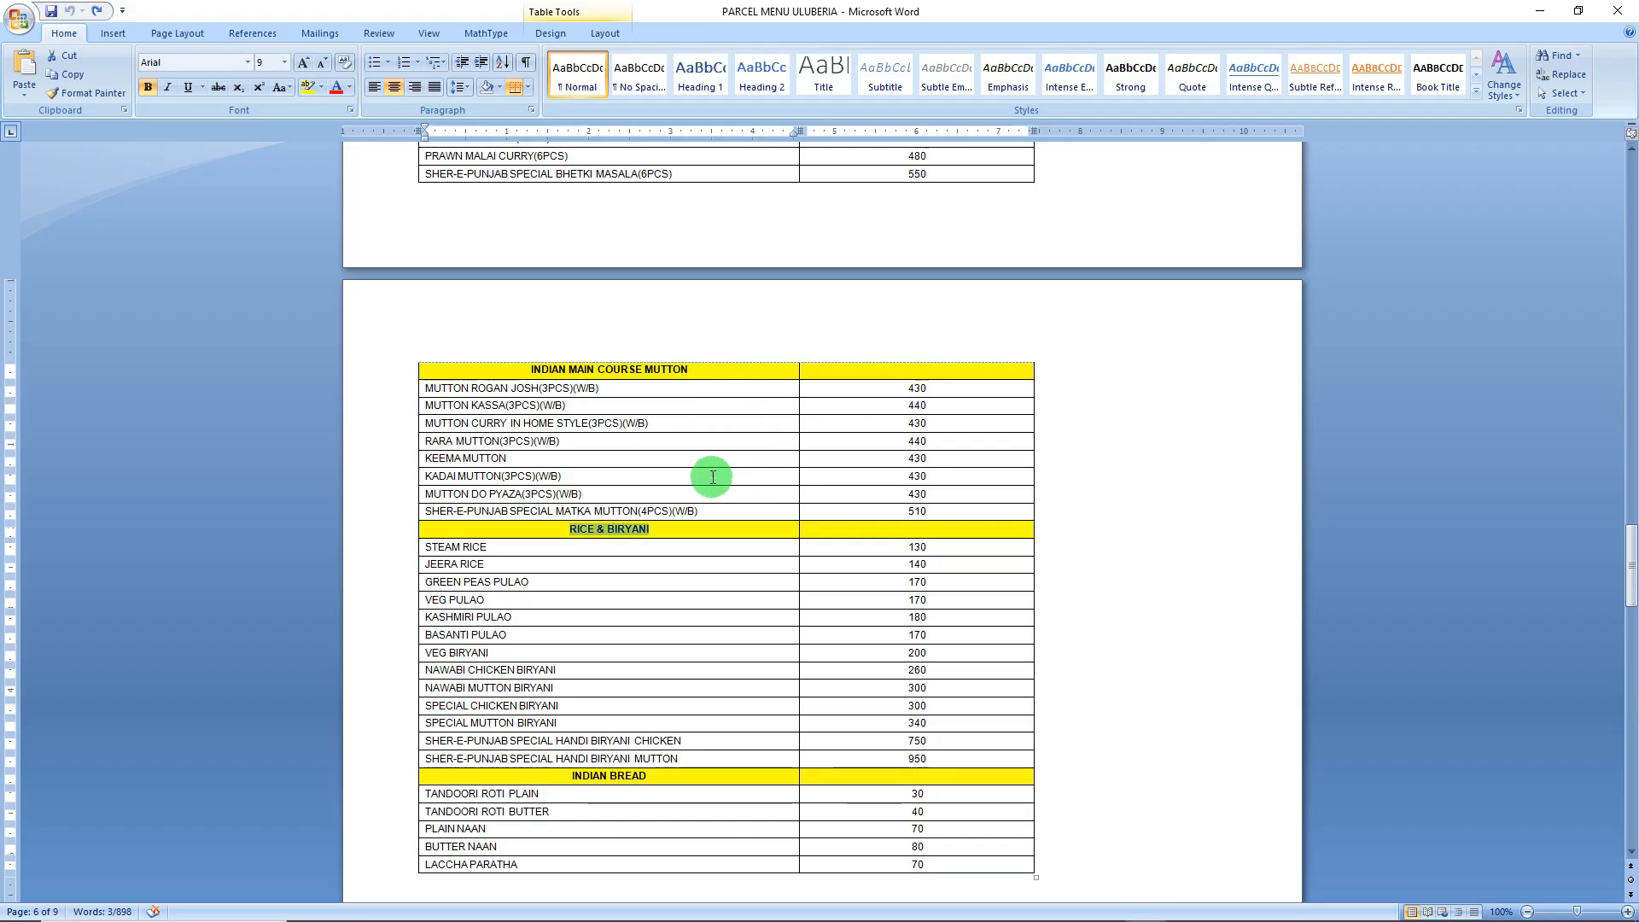
{"action": "left_click_drag", "start_coordinate": [940, 766], "coordinate": [408, 559]}
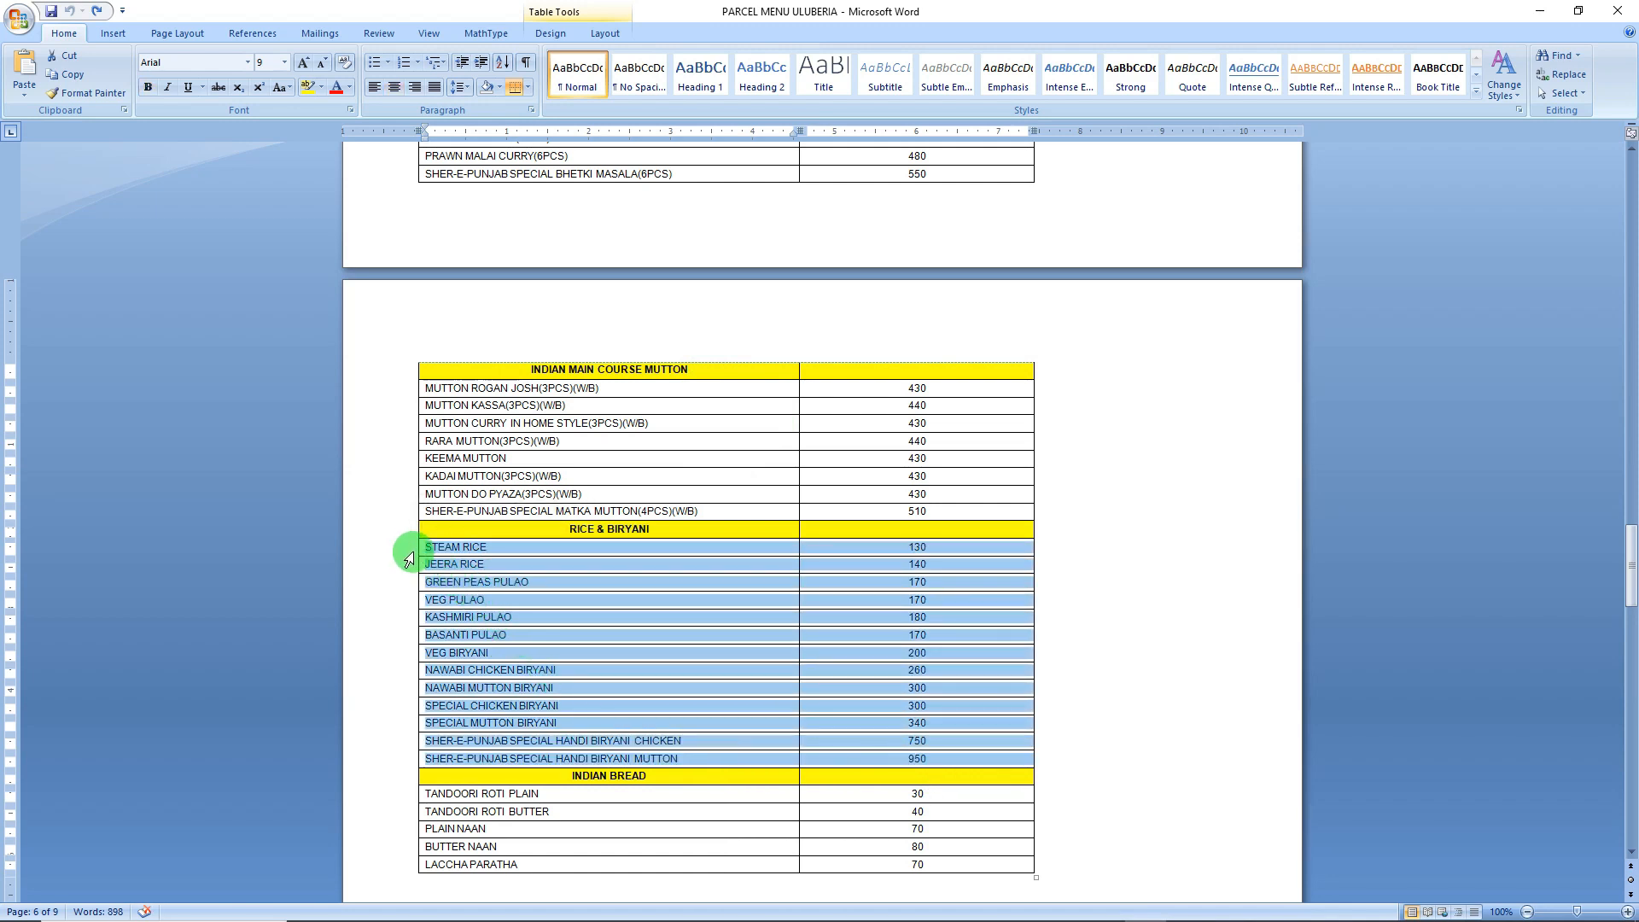
Step: Switch back to CorelDRAW, draw a paragraph text frame about 127 mm square beside the page and paste the copied items into it
{"action": "key", "text": "alt+Tab"}
{"action": "scroll", "coordinate": [560, 413], "scroll_direction": "up", "scroll_amount": 1}
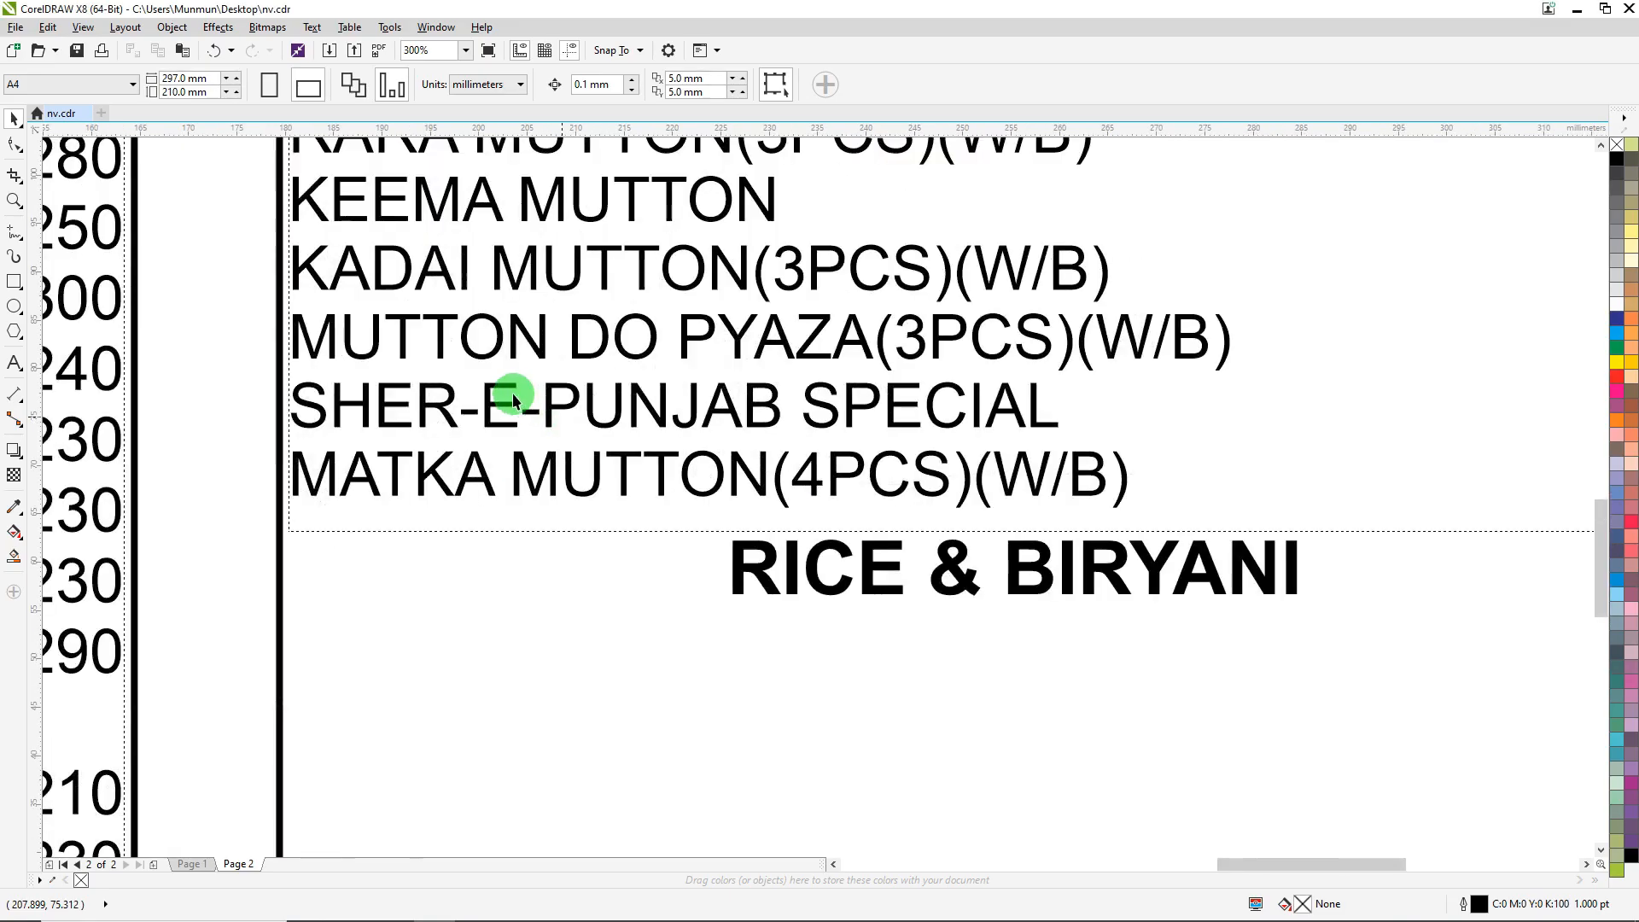
{"action": "scroll", "coordinate": [520, 401], "scroll_direction": "down", "scroll_amount": 1}
{"action": "left_click", "coordinate": [15, 364]}
{"action": "scroll", "coordinate": [421, 330], "scroll_direction": "down", "scroll_amount": 2}
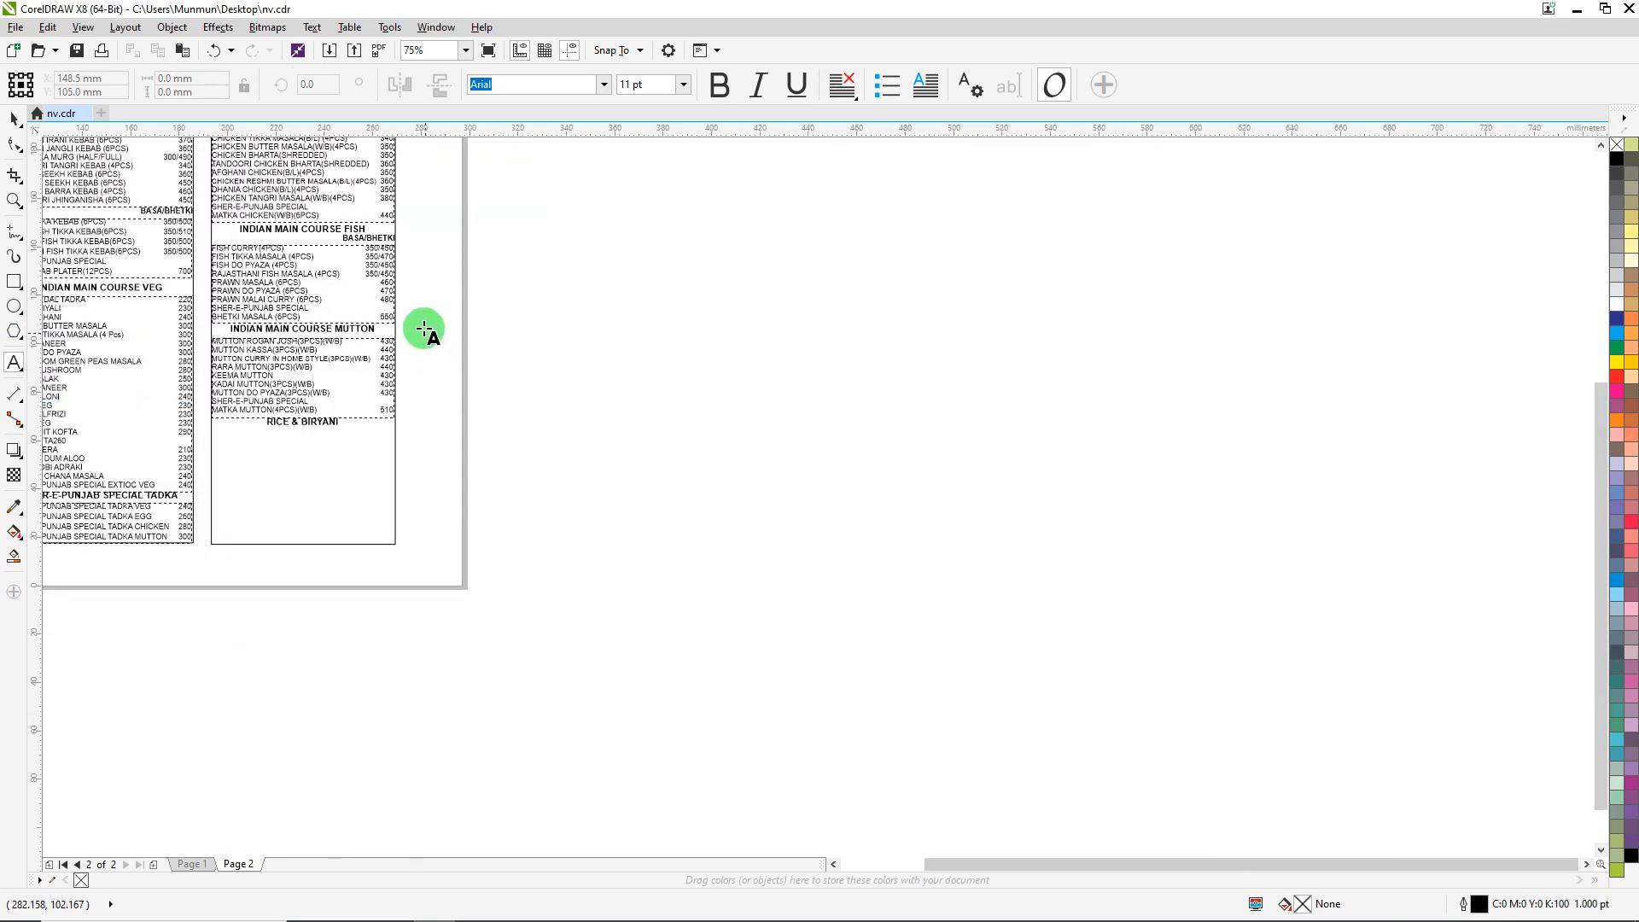
{"action": "left_click_drag", "start_coordinate": [505, 185], "coordinate": [812, 491]}
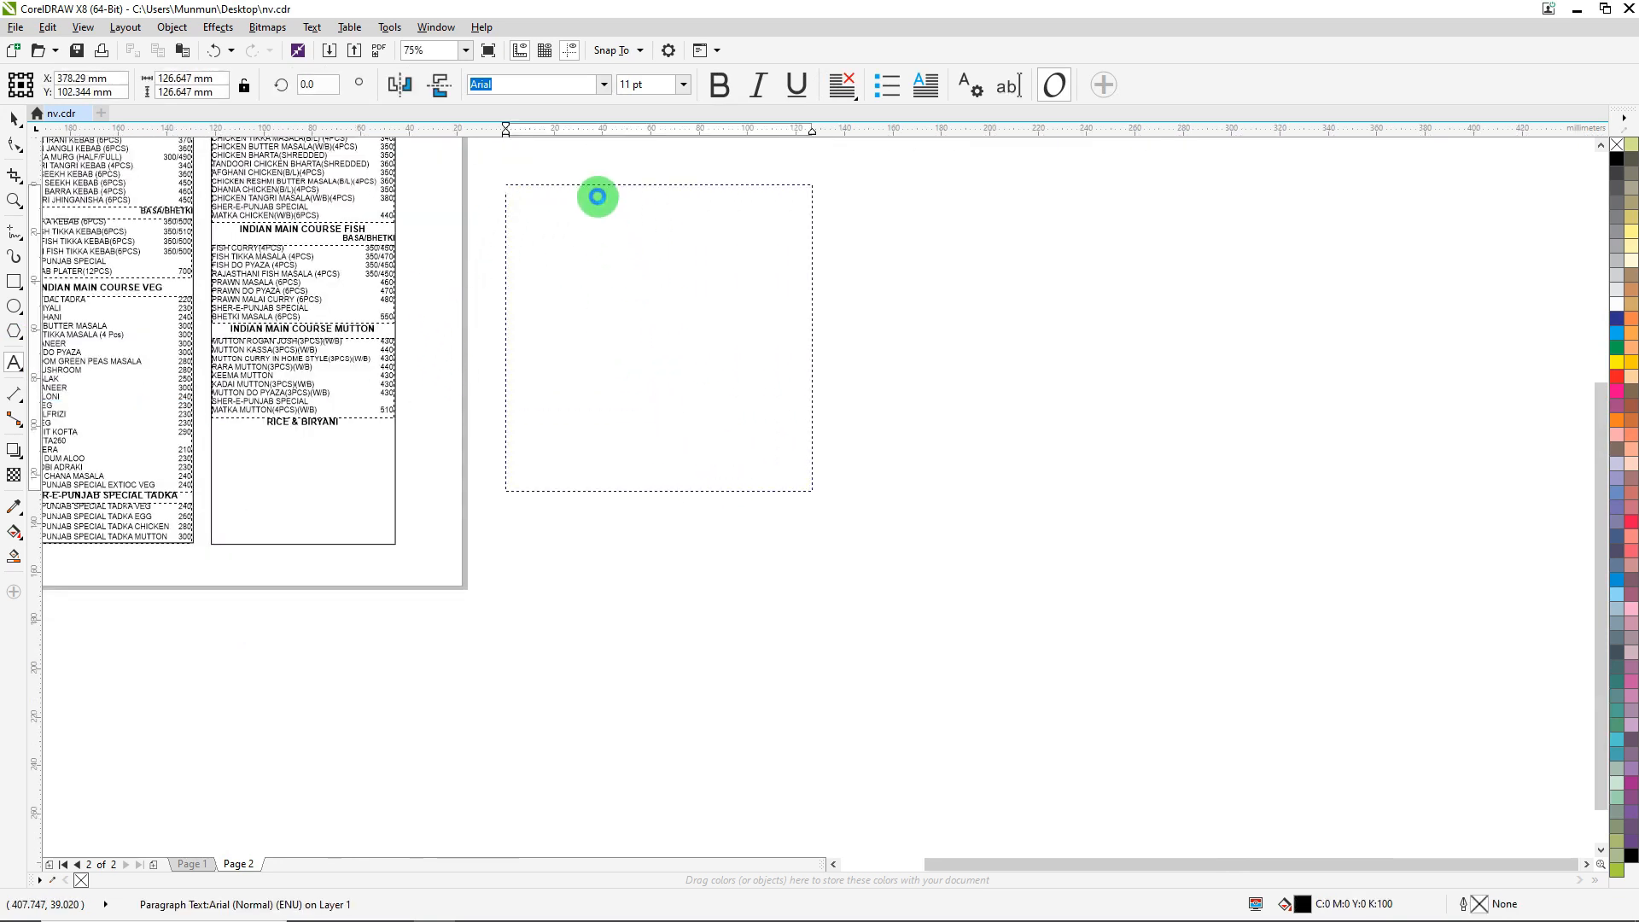
{"action": "key", "text": "ctrl+v"}
{"action": "scroll", "coordinate": [602, 173], "scroll_direction": "up", "scroll_amount": 3}
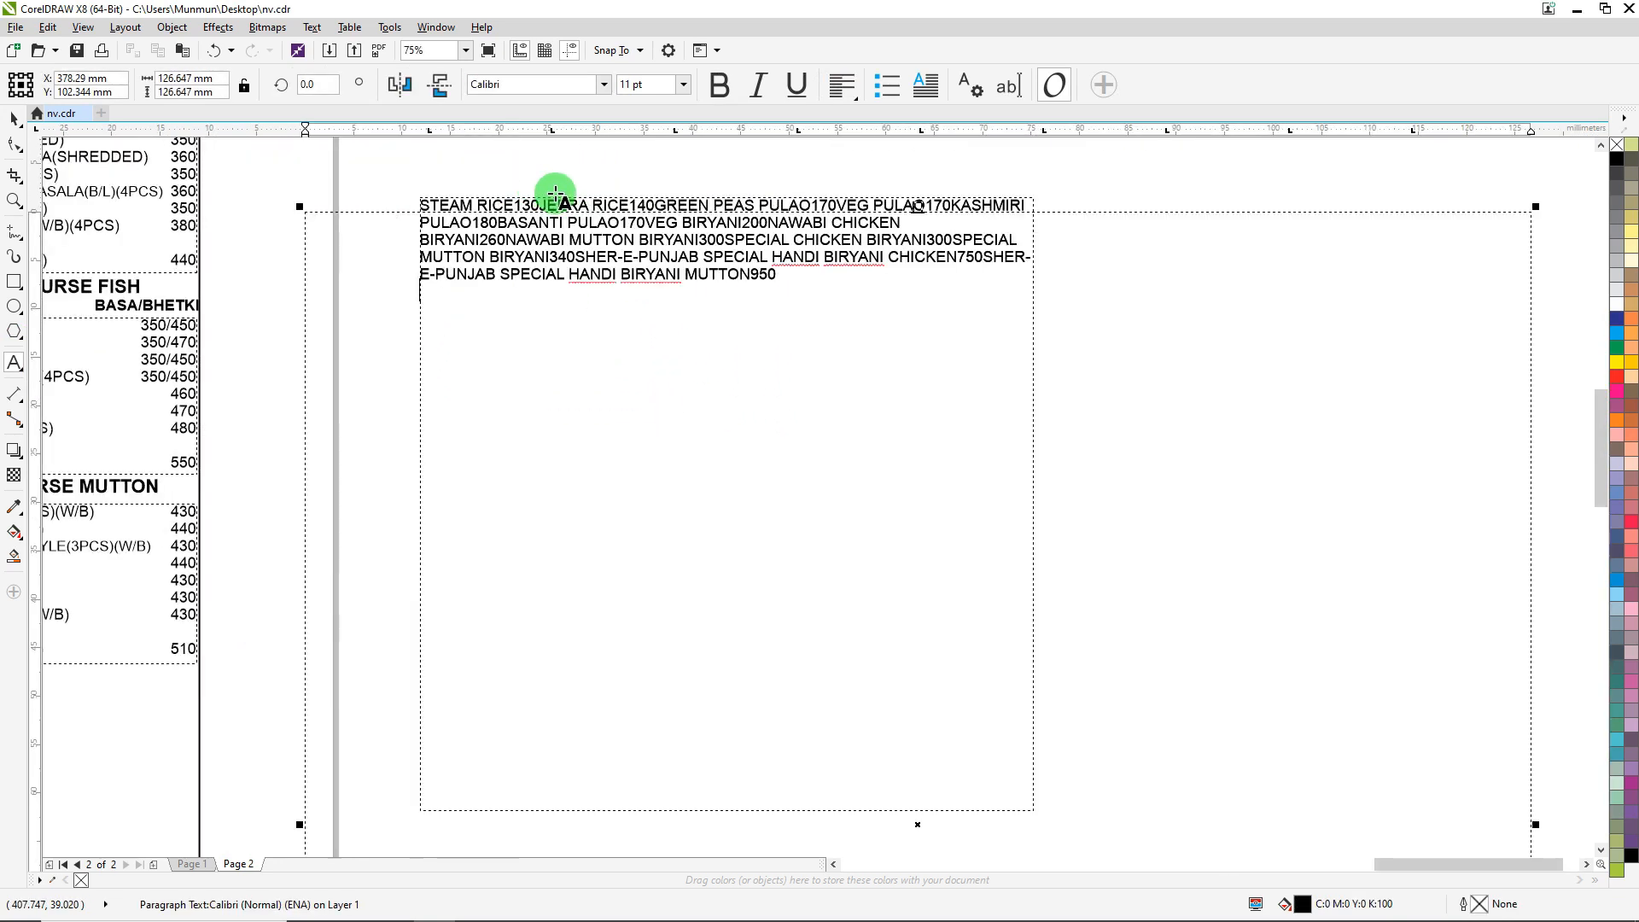
Step: Break the pasted text so each rice and pulao item starts on its own line, from JEERA RICE to BASANTI PULAO
{"action": "left_click", "coordinate": [561, 229]}
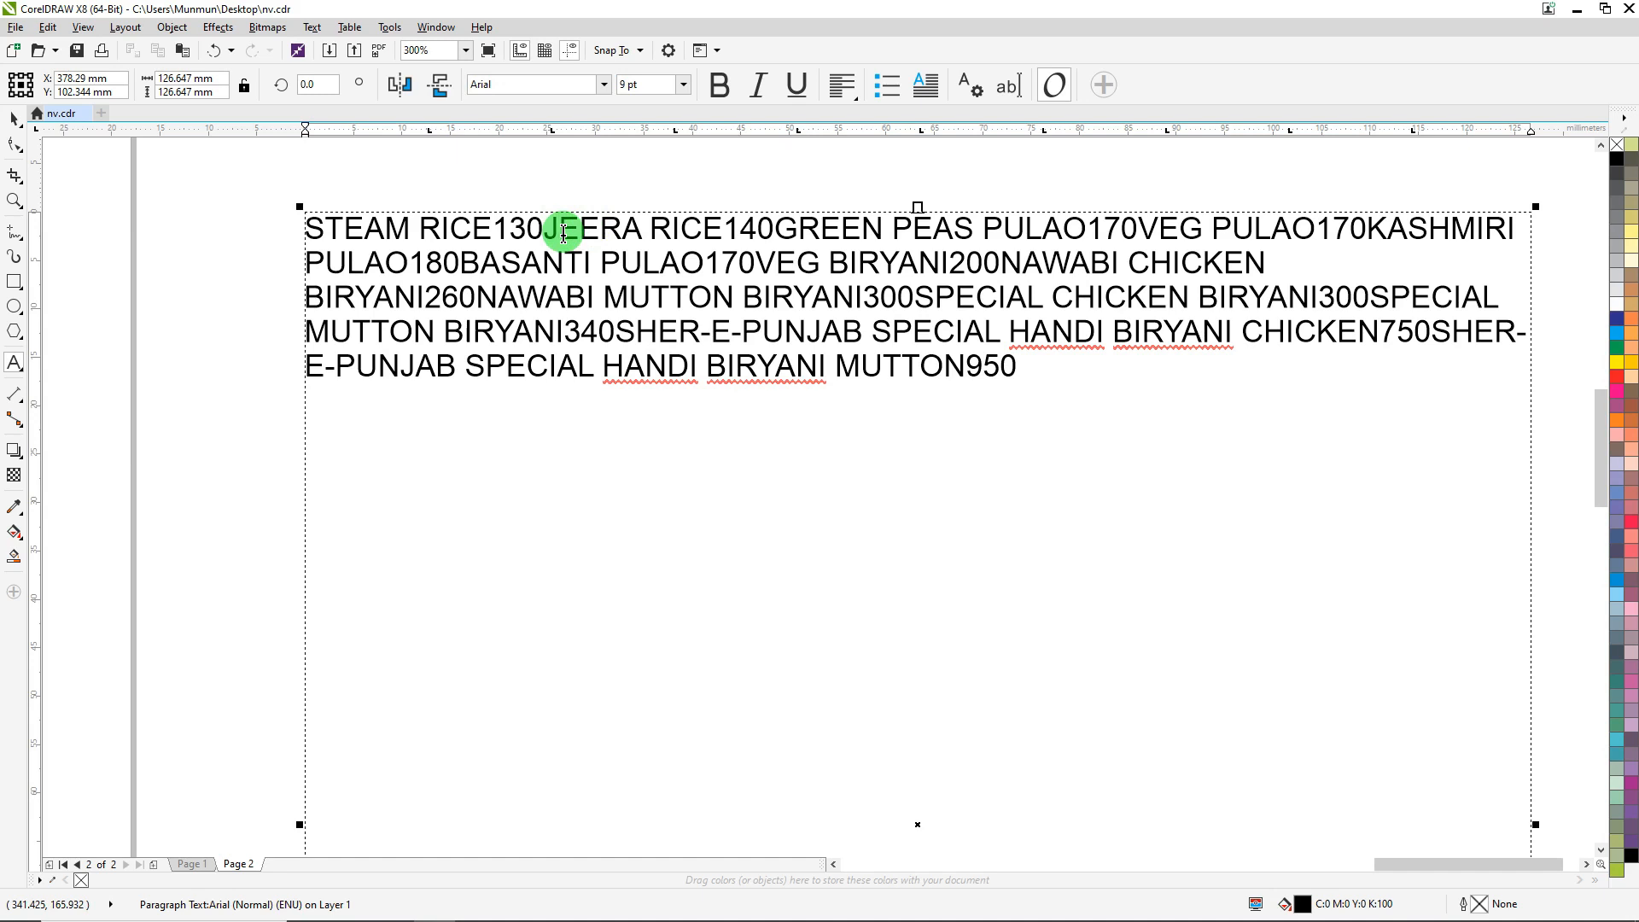
{"action": "key", "text": "Left"}
{"action": "key", "text": "Return"}
{"action": "key", "text": "Right"}
{"action": "key", "text": "Right"}
{"action": "key", "text": "Right"}
{"action": "key", "text": "Right"}
{"action": "key", "text": "Right"}
{"action": "key", "text": "Right"}
{"action": "key", "text": "Right"}
{"action": "key", "text": "Right"}
{"action": "key", "text": "Right"}
{"action": "key", "text": "Right"}
{"action": "key", "text": "Right"}
{"action": "key", "text": "Right"}
{"action": "key", "text": "Right"}
{"action": "key", "text": "Right"}
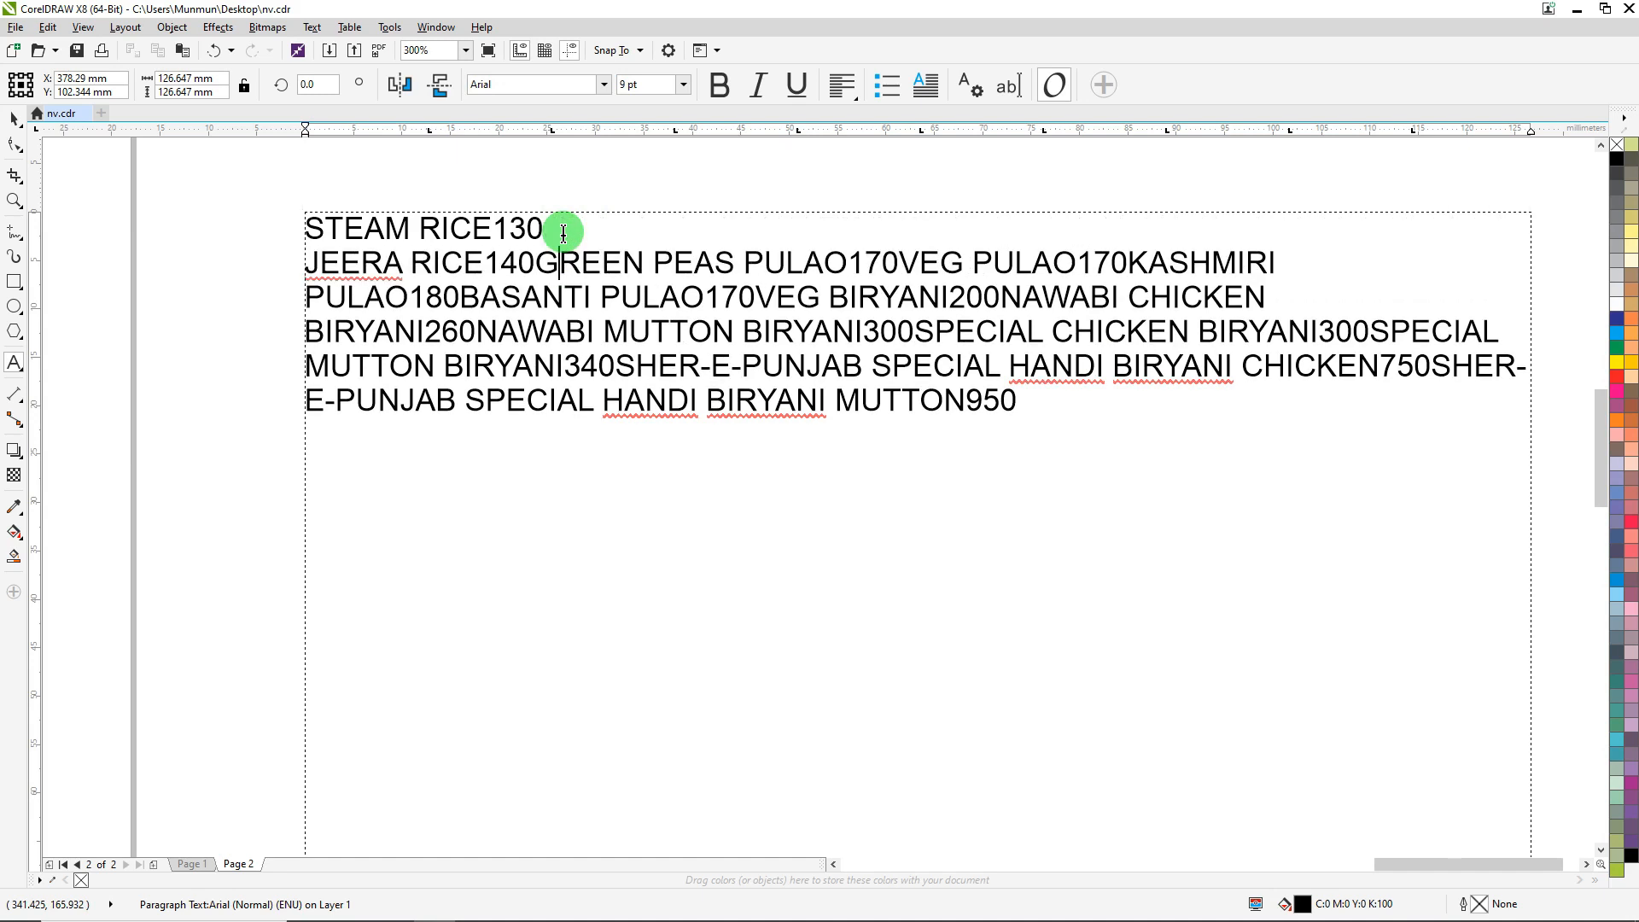
{"action": "key", "text": "Return"}
{"action": "key", "text": "Right"}
{"action": "key", "text": "Right"}
{"action": "key", "text": "Right"}
{"action": "key", "text": "Right"}
{"action": "key", "text": "Right"}
{"action": "key", "text": "Right"}
{"action": "key", "text": "Right"}
{"action": "key", "text": "Right"}
{"action": "key", "text": "Right"}
{"action": "key", "text": "Right"}
{"action": "key", "text": "Right"}
{"action": "key", "text": "Right"}
{"action": "key", "text": "Right"}
{"action": "key", "text": "Right"}
{"action": "key", "text": "Right"}
{"action": "key", "text": "Right"}
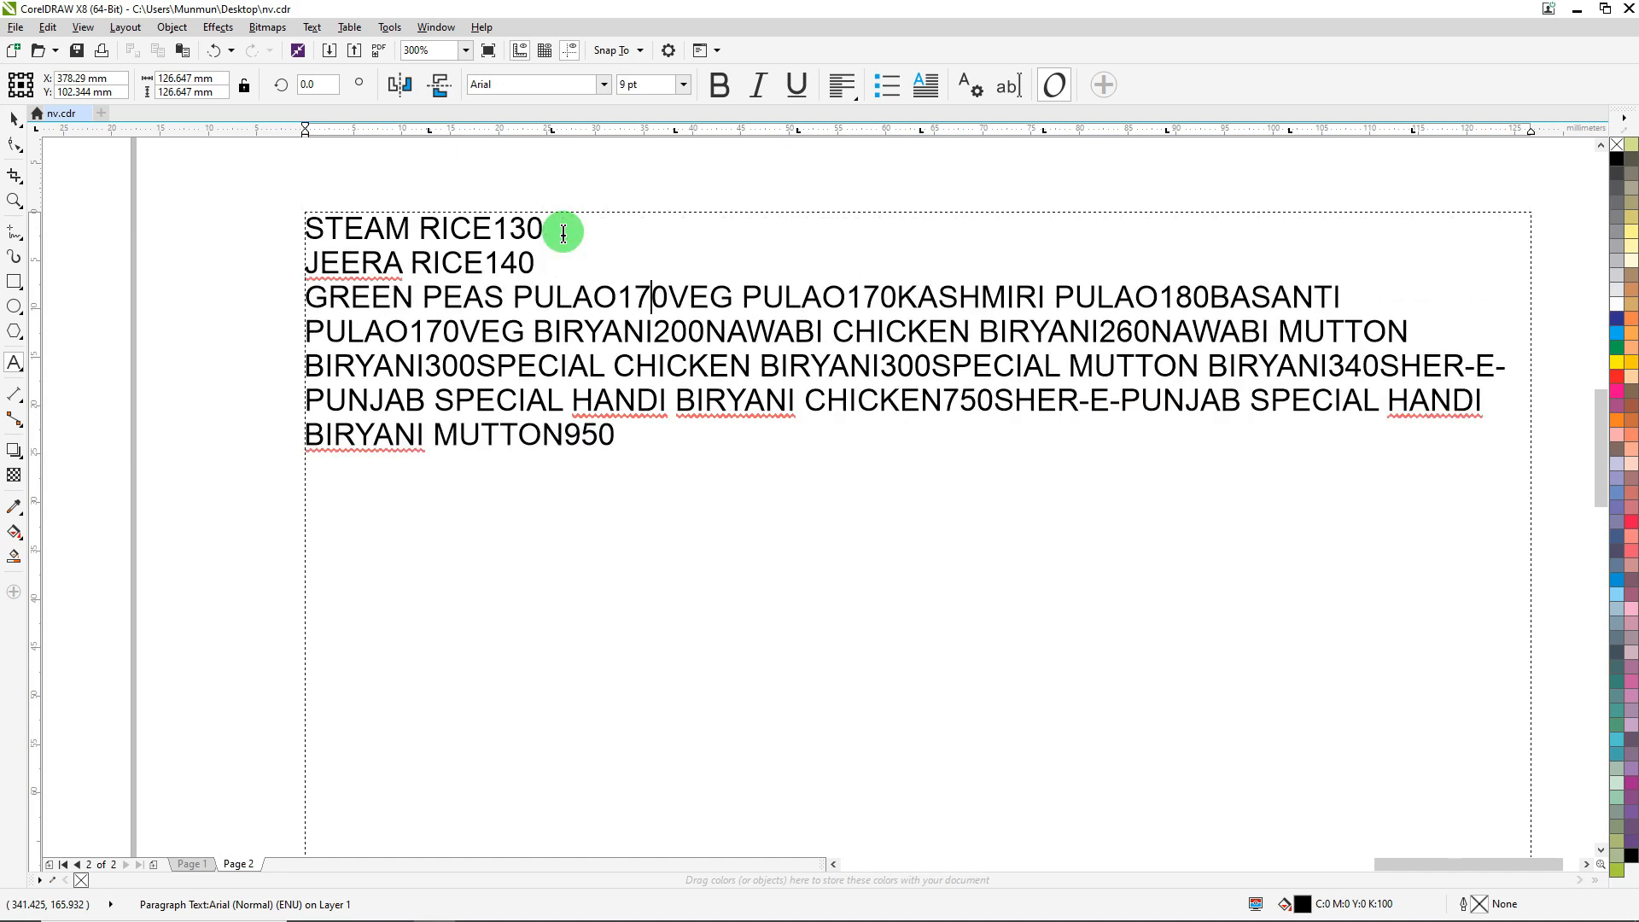
{"action": "key", "text": "Return"}
{"action": "key", "text": "Right"}
{"action": "key", "text": "Right"}
{"action": "key", "text": "Right"}
{"action": "key", "text": "Right"}
{"action": "key", "text": "Right"}
{"action": "key", "text": "Right"}
{"action": "key", "text": "Right"}
{"action": "key", "text": "Right"}
{"action": "key", "text": "Right"}
{"action": "key", "text": "Right"}
{"action": "key", "text": "Right"}
{"action": "key", "text": "Right"}
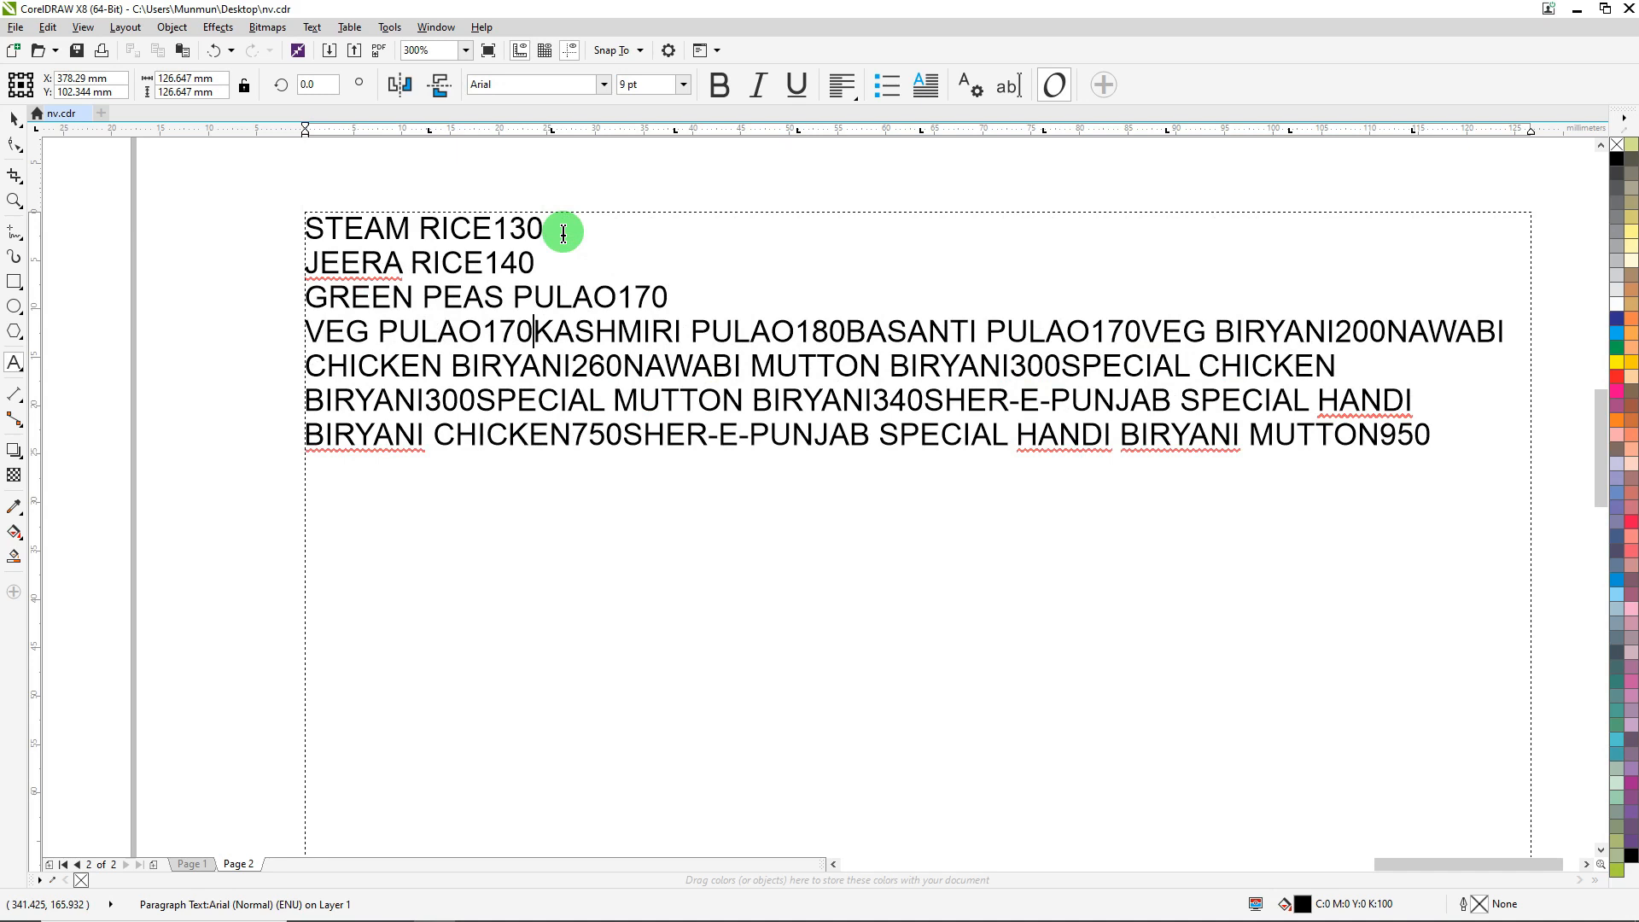
{"action": "key", "text": "Return"}
{"action": "key", "text": "Right"}
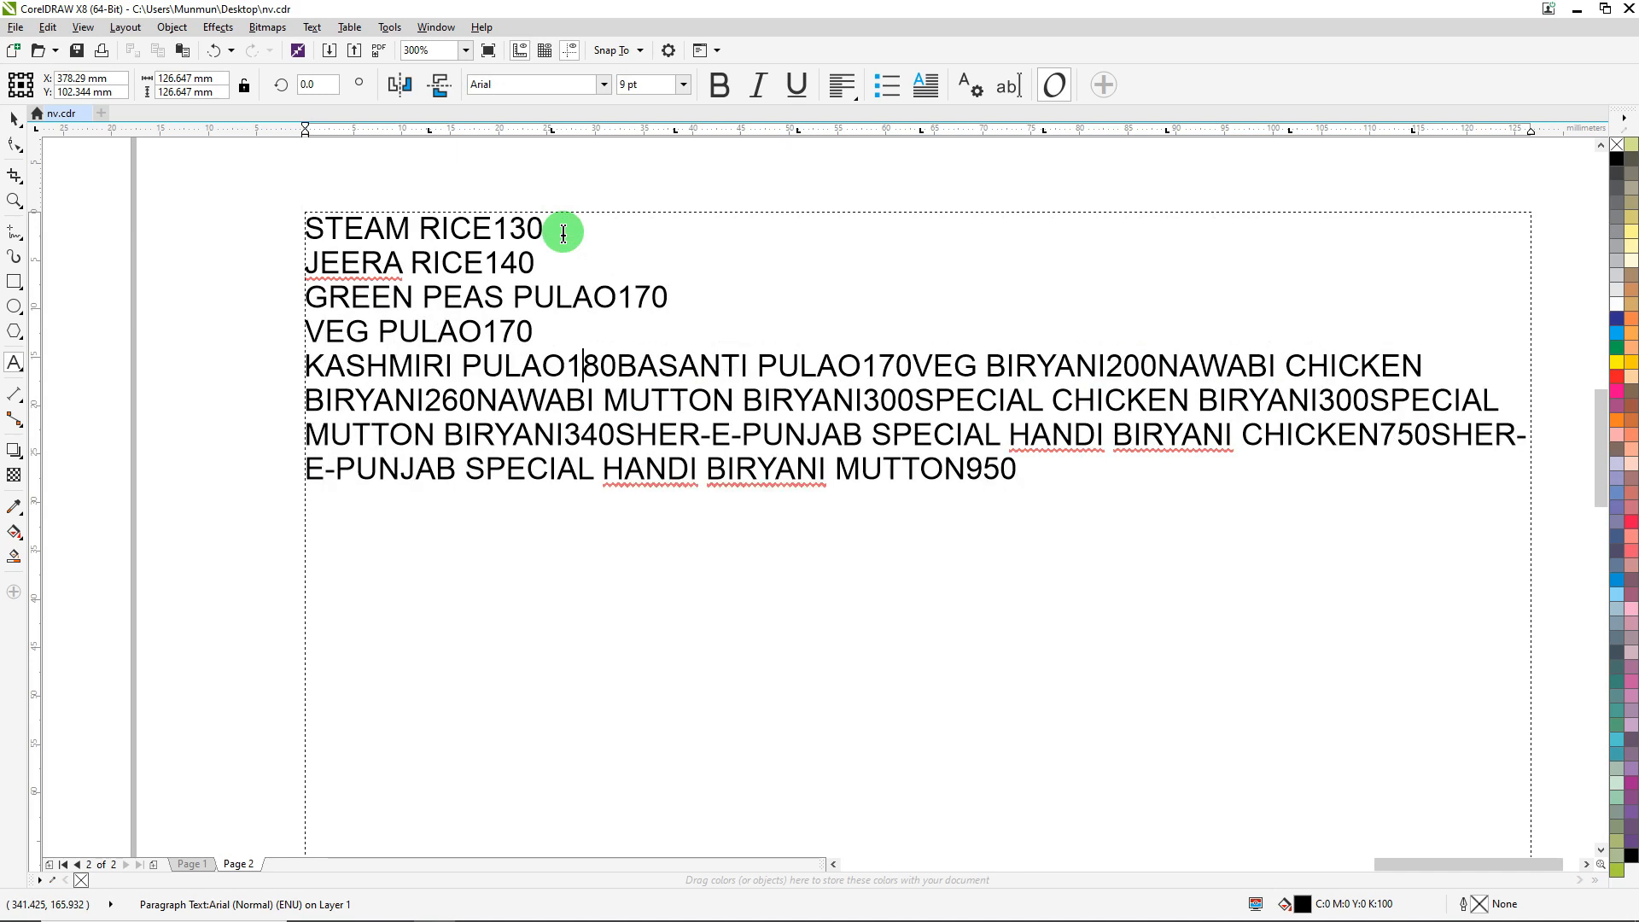
{"action": "key", "text": "Return"}
Step: Put each biryani item on its own line, from VEG BIRYANI to SHER-E-PUNJAB SPECIAL HANDI BIRYANI MUTTON
{"action": "key", "text": "Right"}
{"action": "key", "text": "Right"}
{"action": "key", "text": "Right"}
{"action": "key", "text": "Right"}
{"action": "key", "text": "Right"}
{"action": "key", "text": "Right"}
{"action": "key", "text": "Right"}
{"action": "key", "text": "Right"}
{"action": "key", "text": "Right"}
{"action": "key", "text": "Right"}
{"action": "key", "text": "Right"}
{"action": "key", "text": "Right"}
{"action": "key", "text": "Right"}
{"action": "key", "text": "Right"}
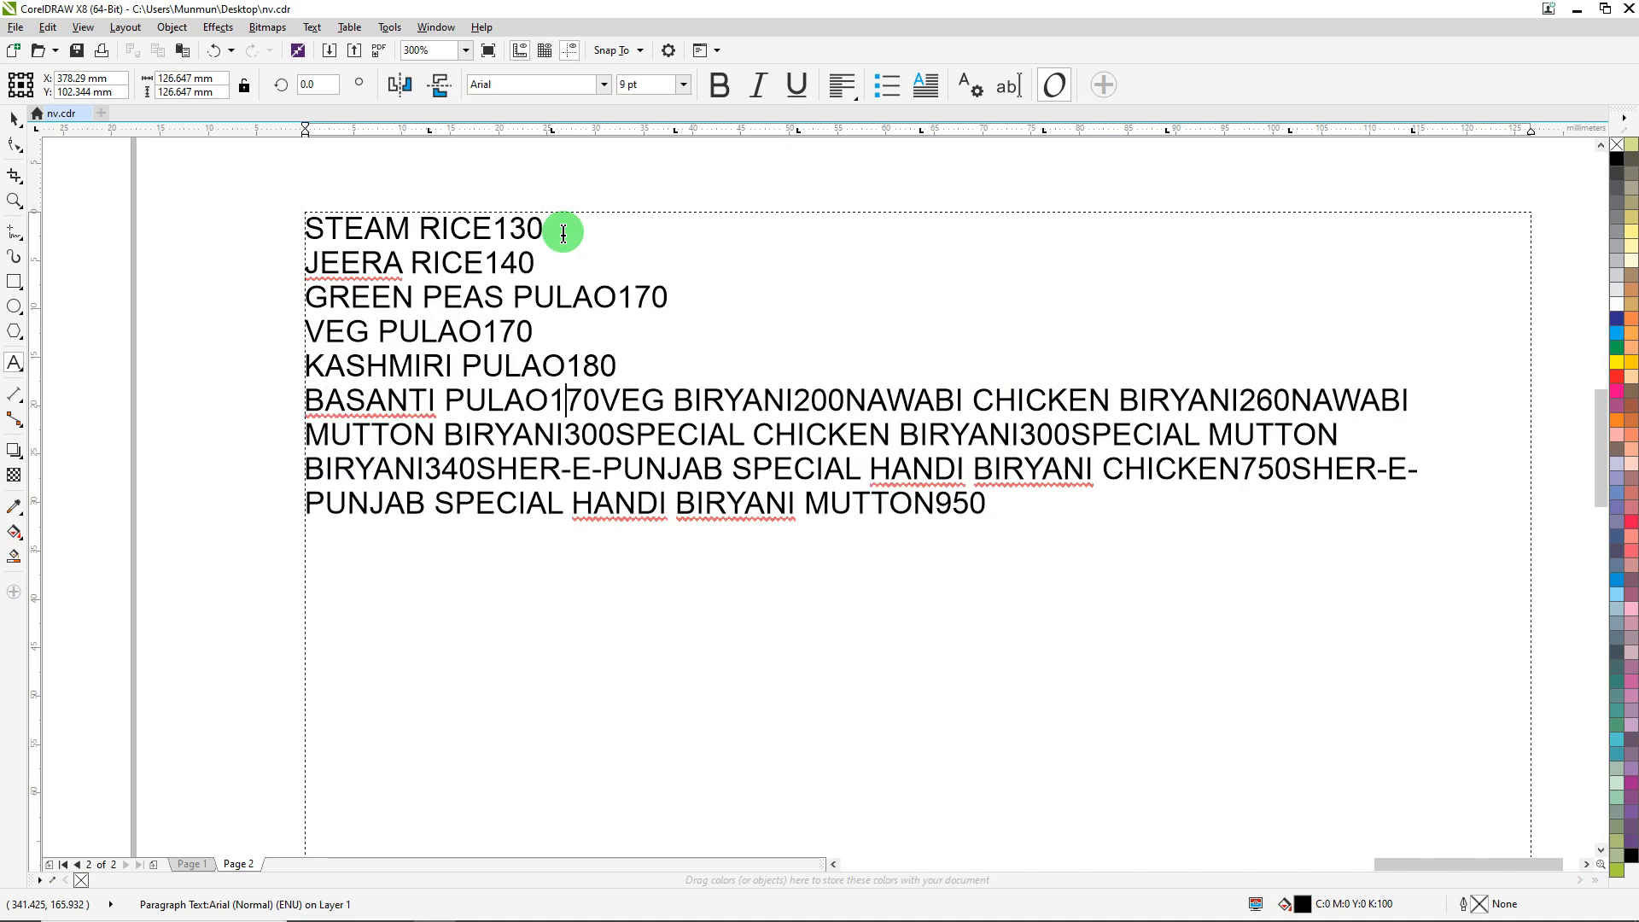
{"action": "key", "text": "Return"}
{"action": "key", "text": "Right"}
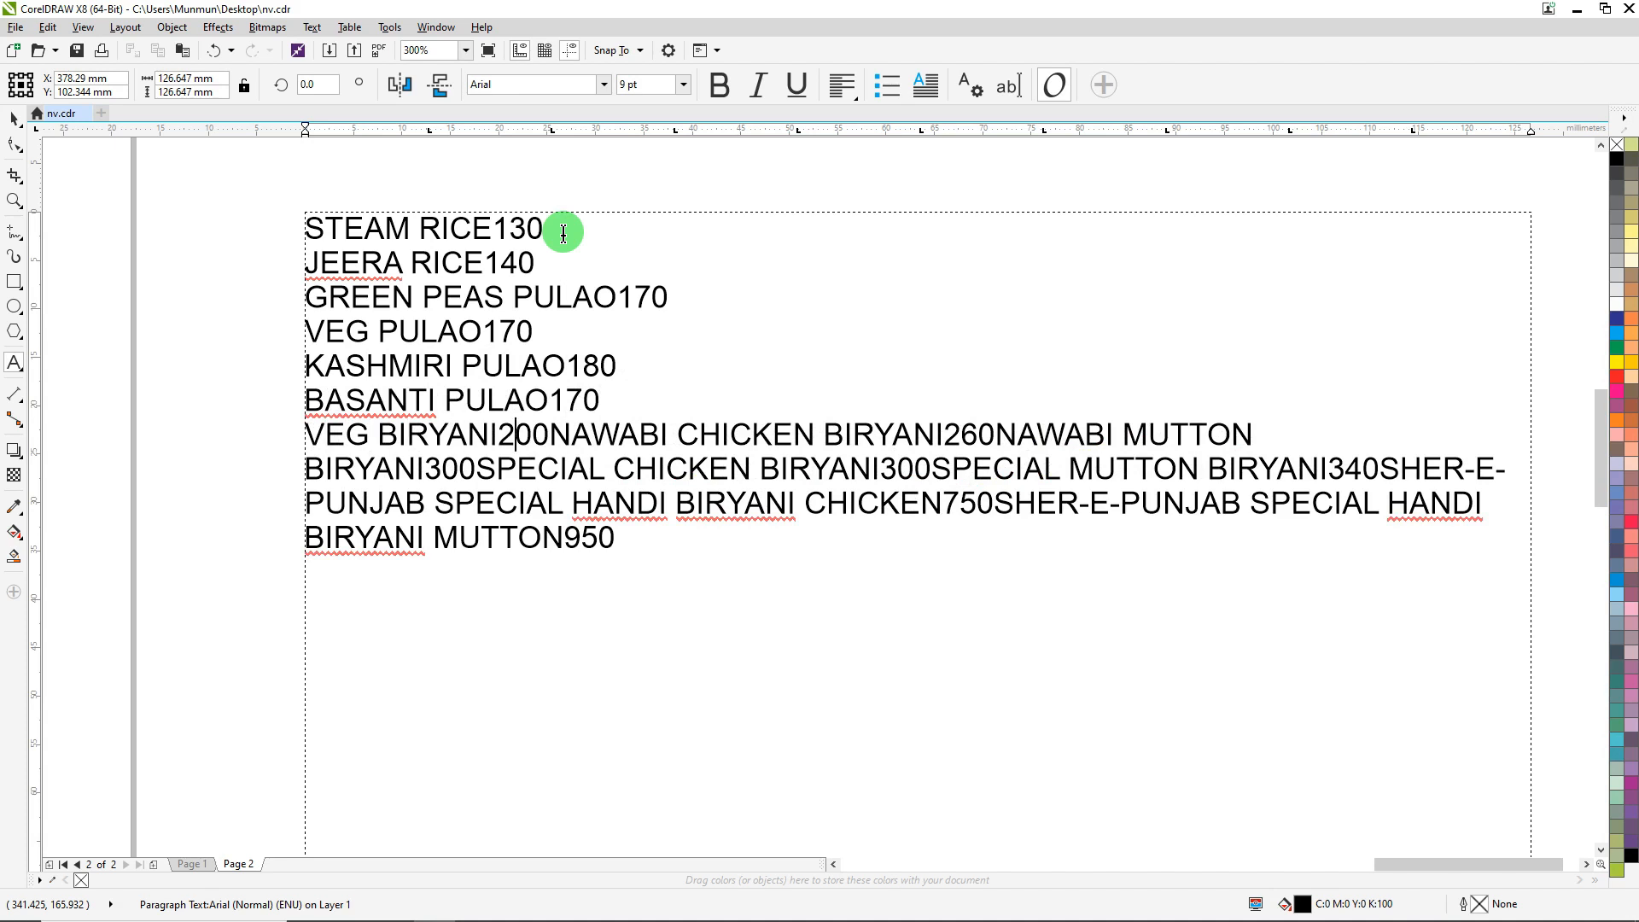
{"action": "key", "text": "Return"}
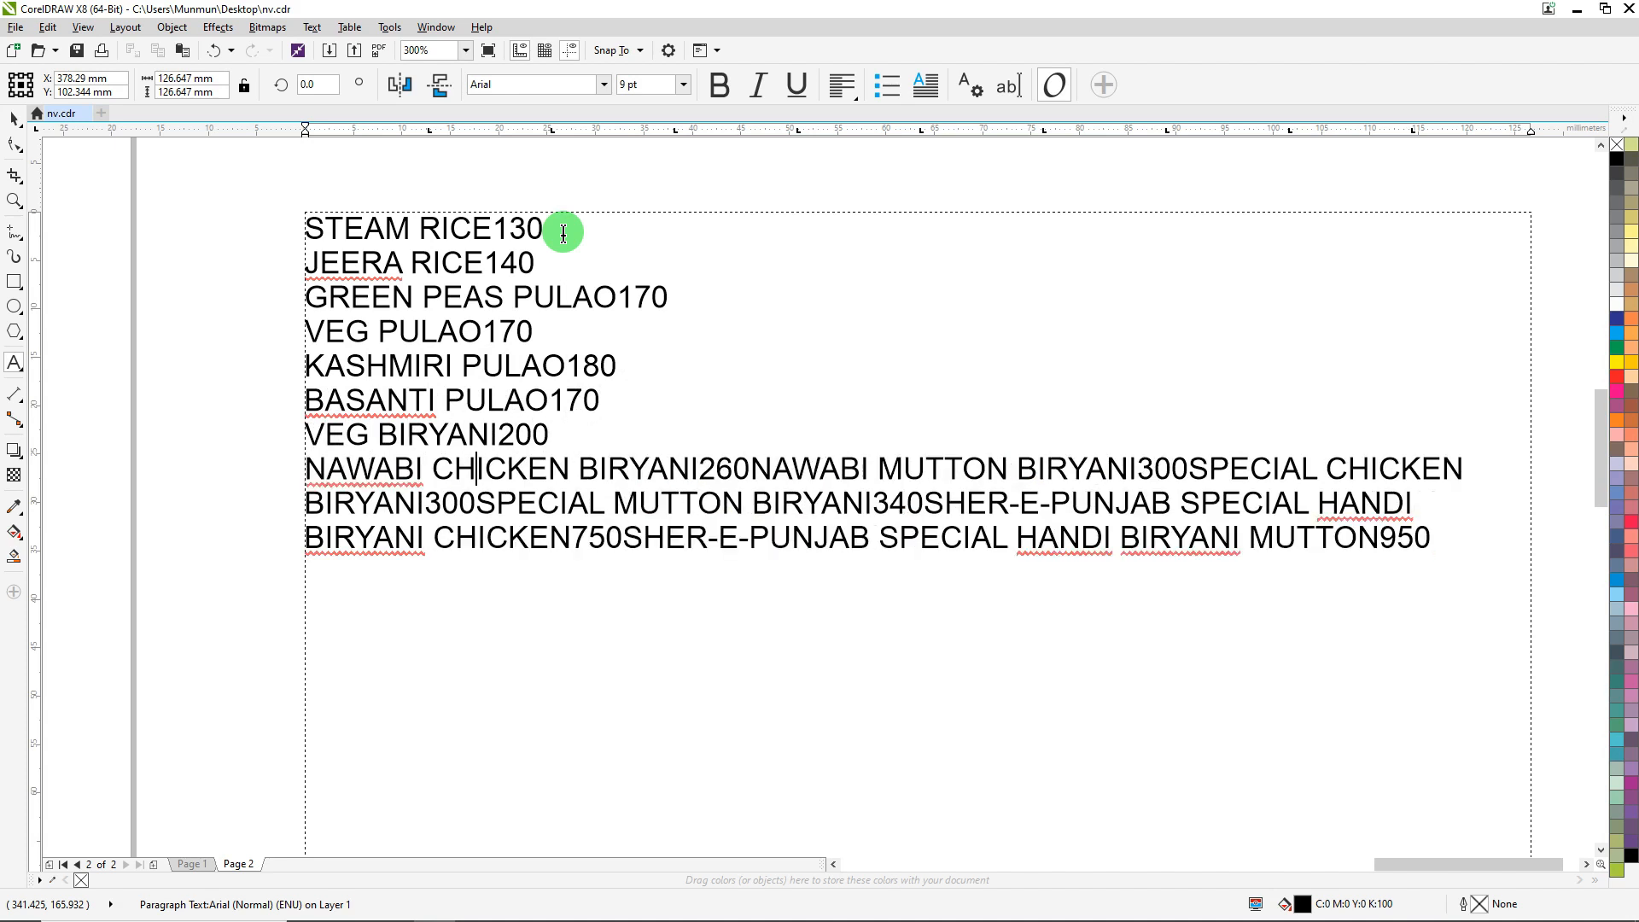
{"action": "key", "text": "Right"}
{"action": "key", "text": "Right"}
{"action": "key", "text": "Right"}
{"action": "key", "text": "Right"}
{"action": "key", "text": "Right"}
{"action": "key", "text": "Right"}
{"action": "key", "text": "Right"}
{"action": "key", "text": "Right"}
{"action": "key", "text": "Right"}
{"action": "key", "text": "Right"}
{"action": "key", "text": "Right"}
{"action": "key", "text": "Right"}
{"action": "key", "text": "Right"}
{"action": "key", "text": "Right"}
{"action": "key", "text": "Right"}
{"action": "key", "text": "Return"}
{"action": "key", "text": "Right"}
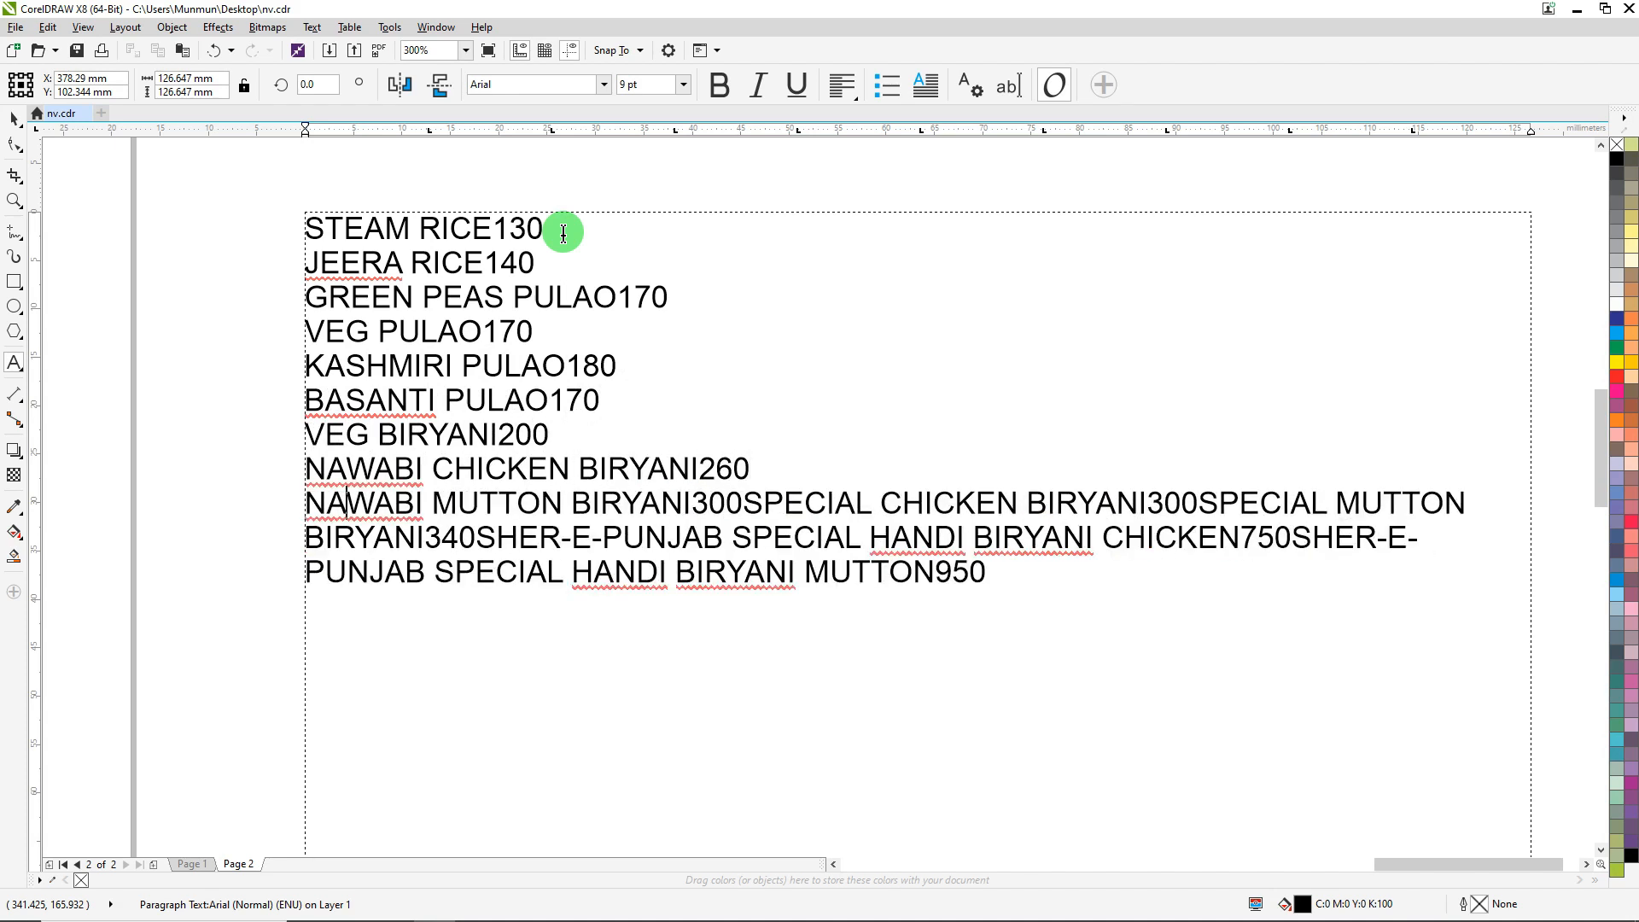
{"action": "key", "text": "Right"}
{"action": "key", "text": "Right"}
{"action": "key", "text": "Right"}
{"action": "key", "text": "Right"}
{"action": "key", "text": "Right"}
{"action": "key", "text": "Right"}
{"action": "key", "text": "Right"}
{"action": "key", "text": "Right"}
{"action": "key", "text": "Left"}
{"action": "key", "text": "Return"}
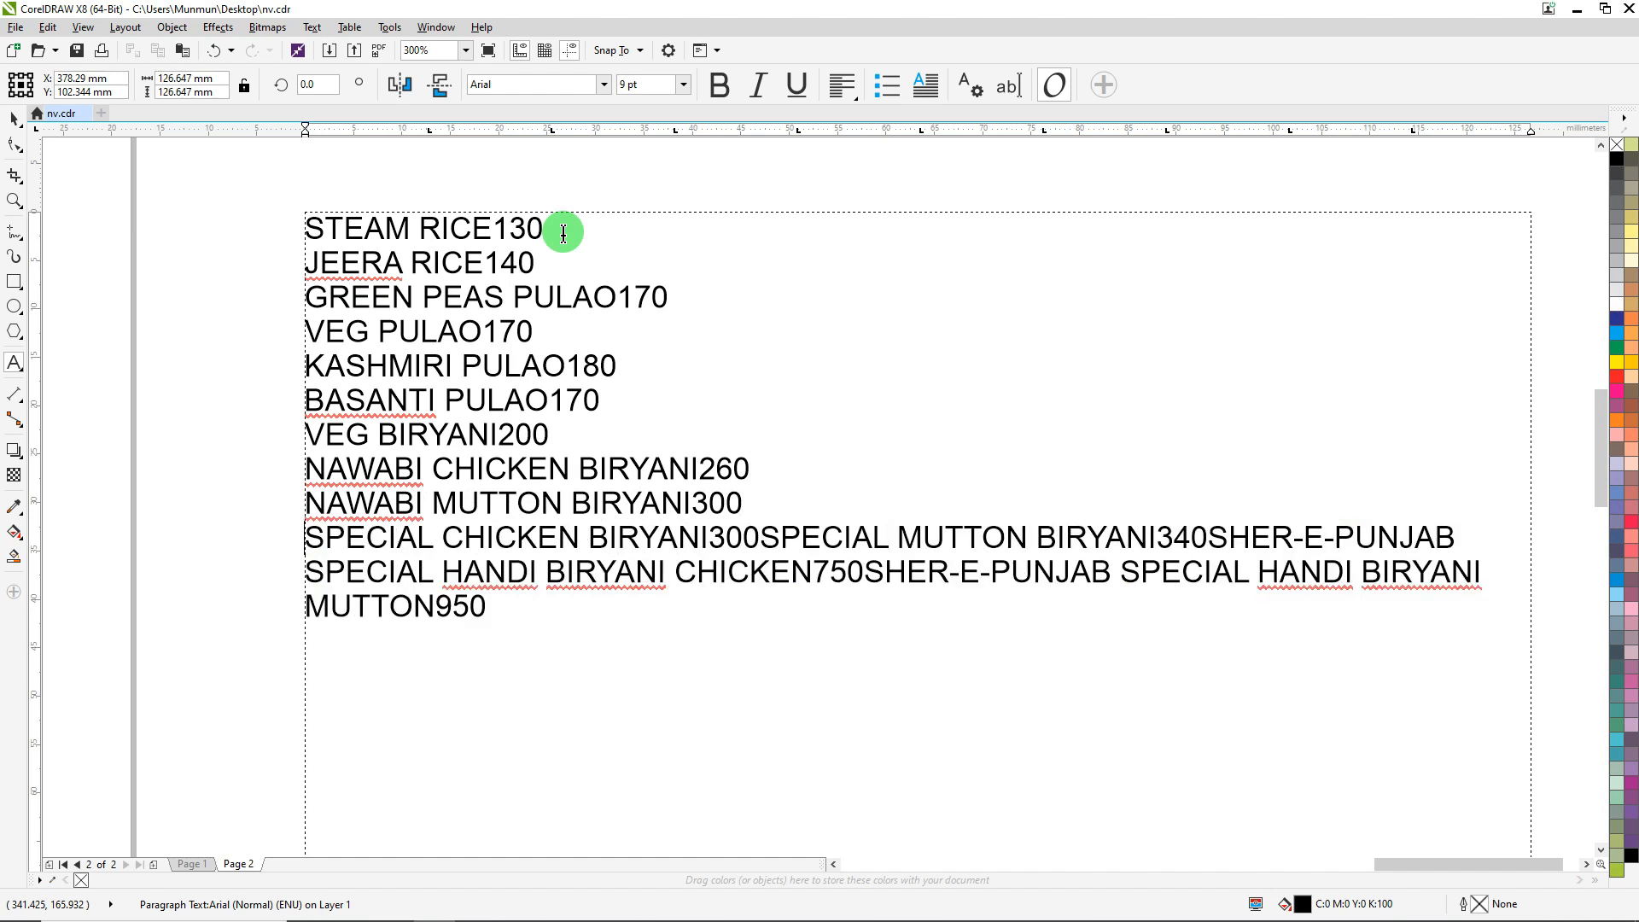
{"action": "key", "text": "Right"}
{"action": "key", "text": "Return"}
{"action": "key", "text": "Right"}
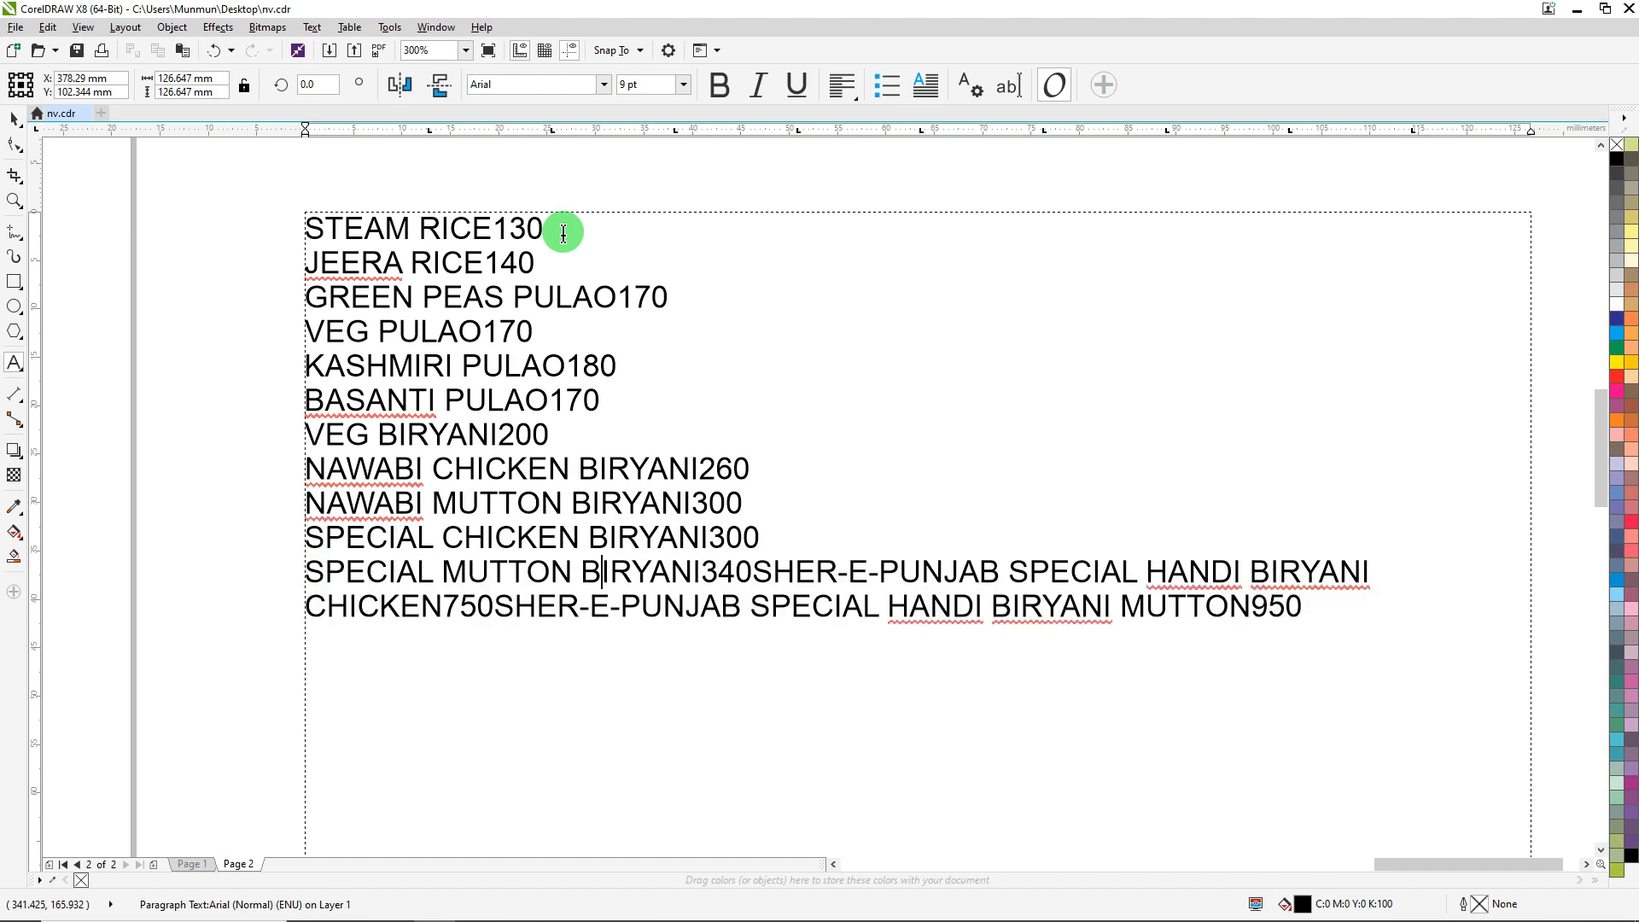
{"action": "key", "text": "Return"}
{"action": "key", "text": "Right"}
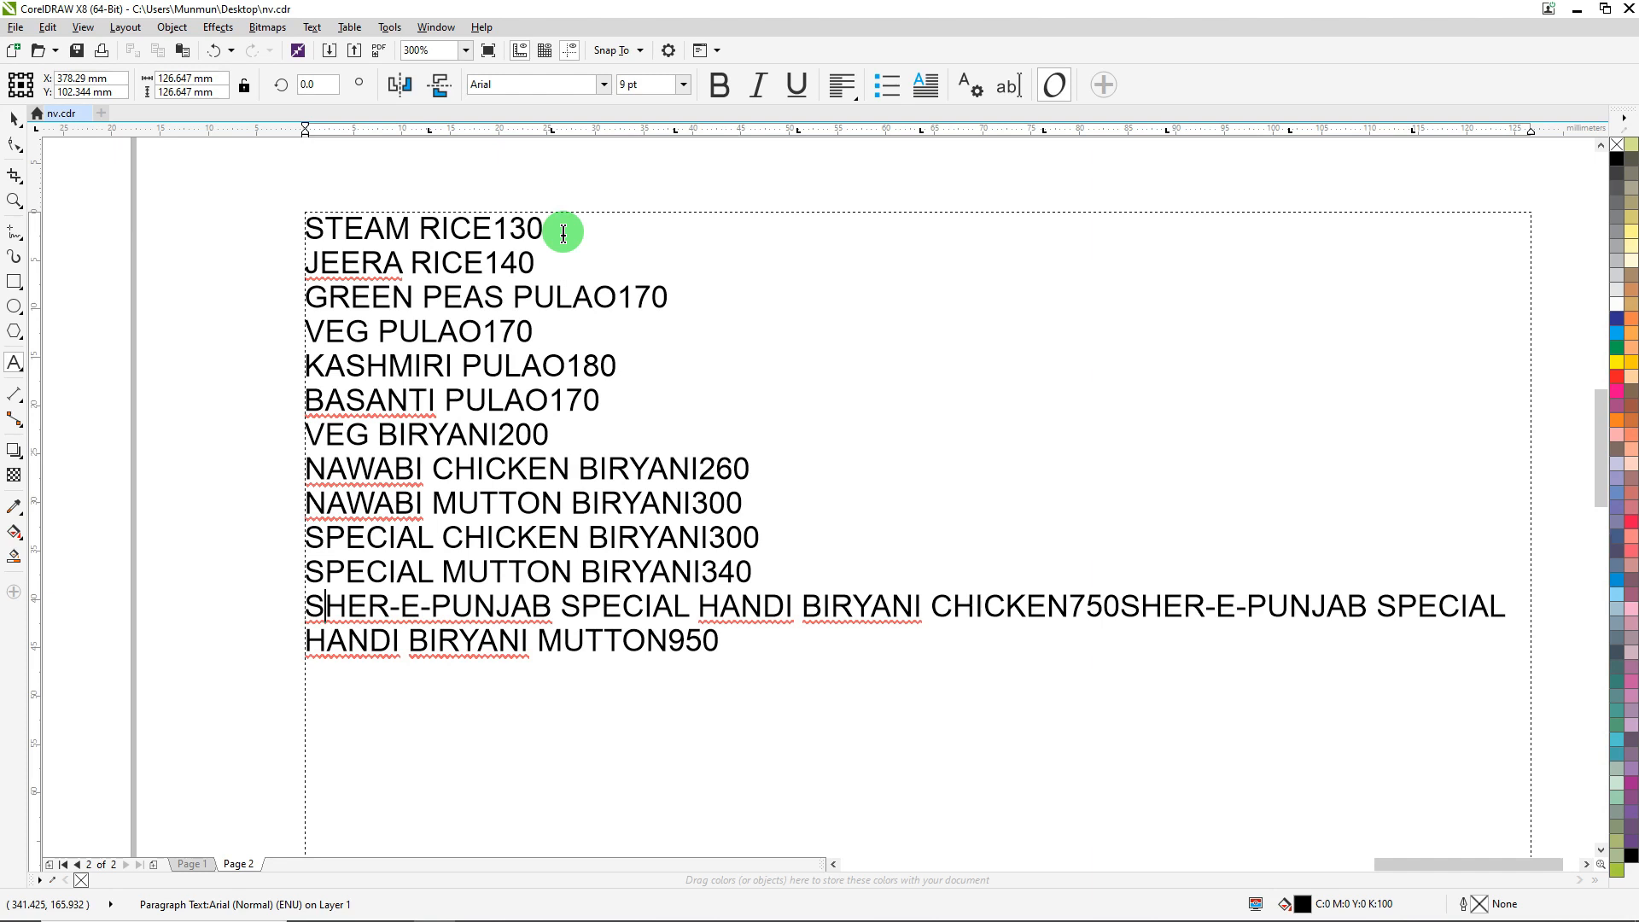
{"action": "key", "text": "Right"}
{"action": "key", "text": "Right"}
{"action": "key", "text": "Right"}
{"action": "key", "text": "Right"}
{"action": "key", "text": "Right"}
{"action": "key", "text": "Right"}
{"action": "key", "text": "Right"}
{"action": "key", "text": "Right"}
{"action": "key", "text": "Right"}
{"action": "key", "text": "Right"}
{"action": "key", "text": "Right"}
{"action": "key", "text": "Right"}
{"action": "key", "text": "Right"}
{"action": "key", "text": "Right"}
{"action": "key", "text": "Right"}
{"action": "key", "text": "Return"}
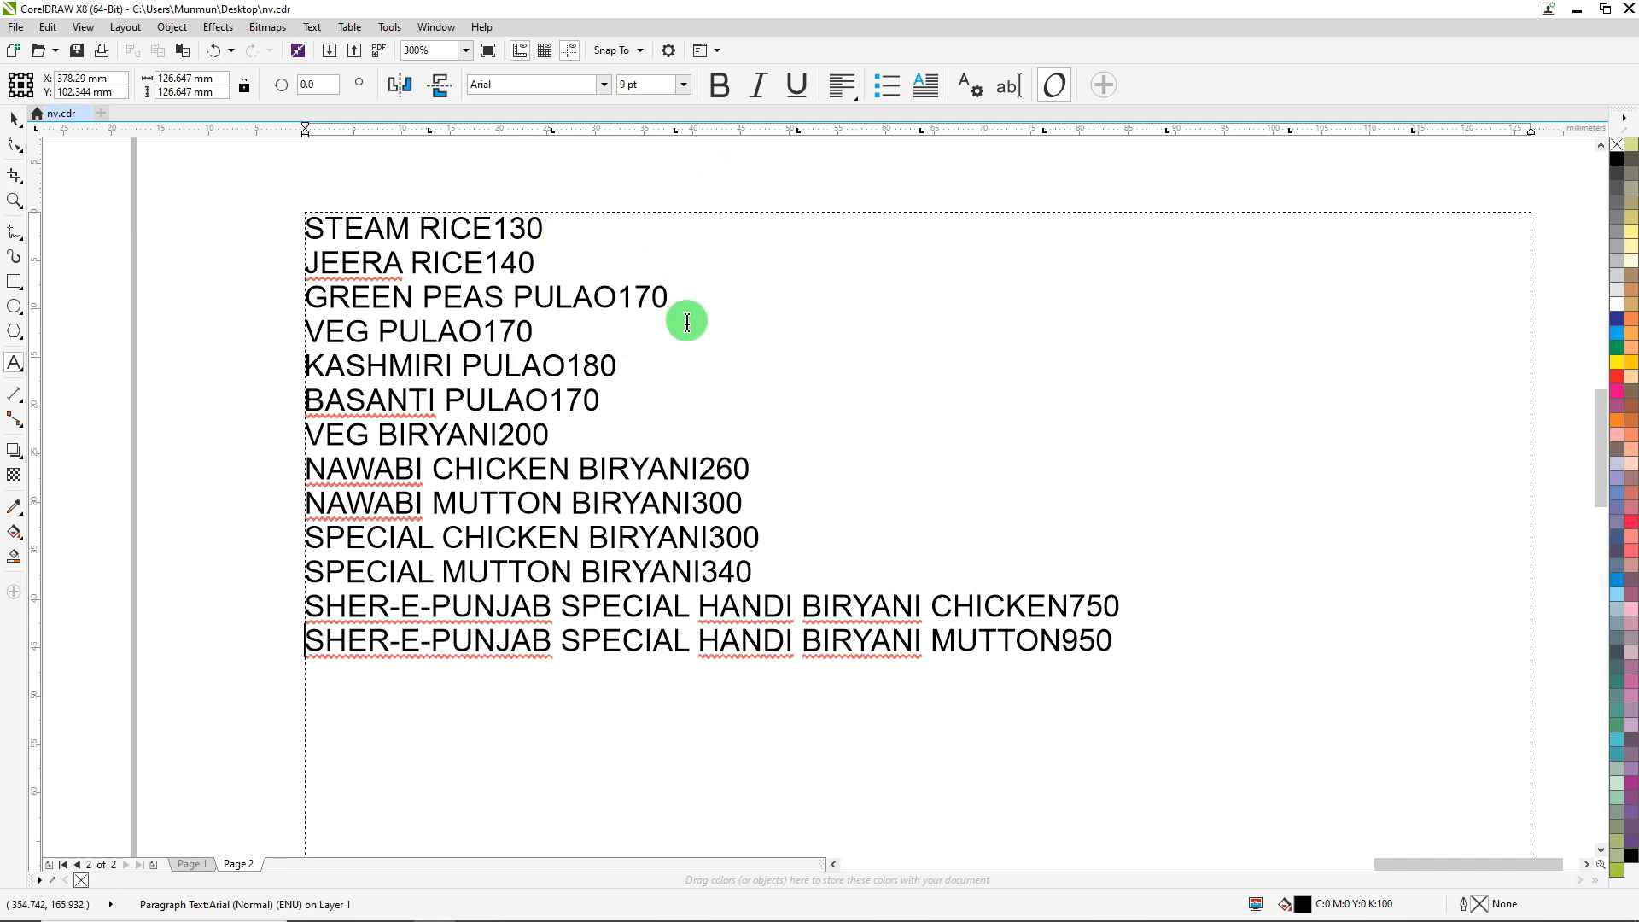
Step: Select all the text in the rice and biryani frame and remove all its default tab stops in Tab Settings
{"action": "scroll", "coordinate": [687, 321], "scroll_direction": "down", "scroll_amount": 2}
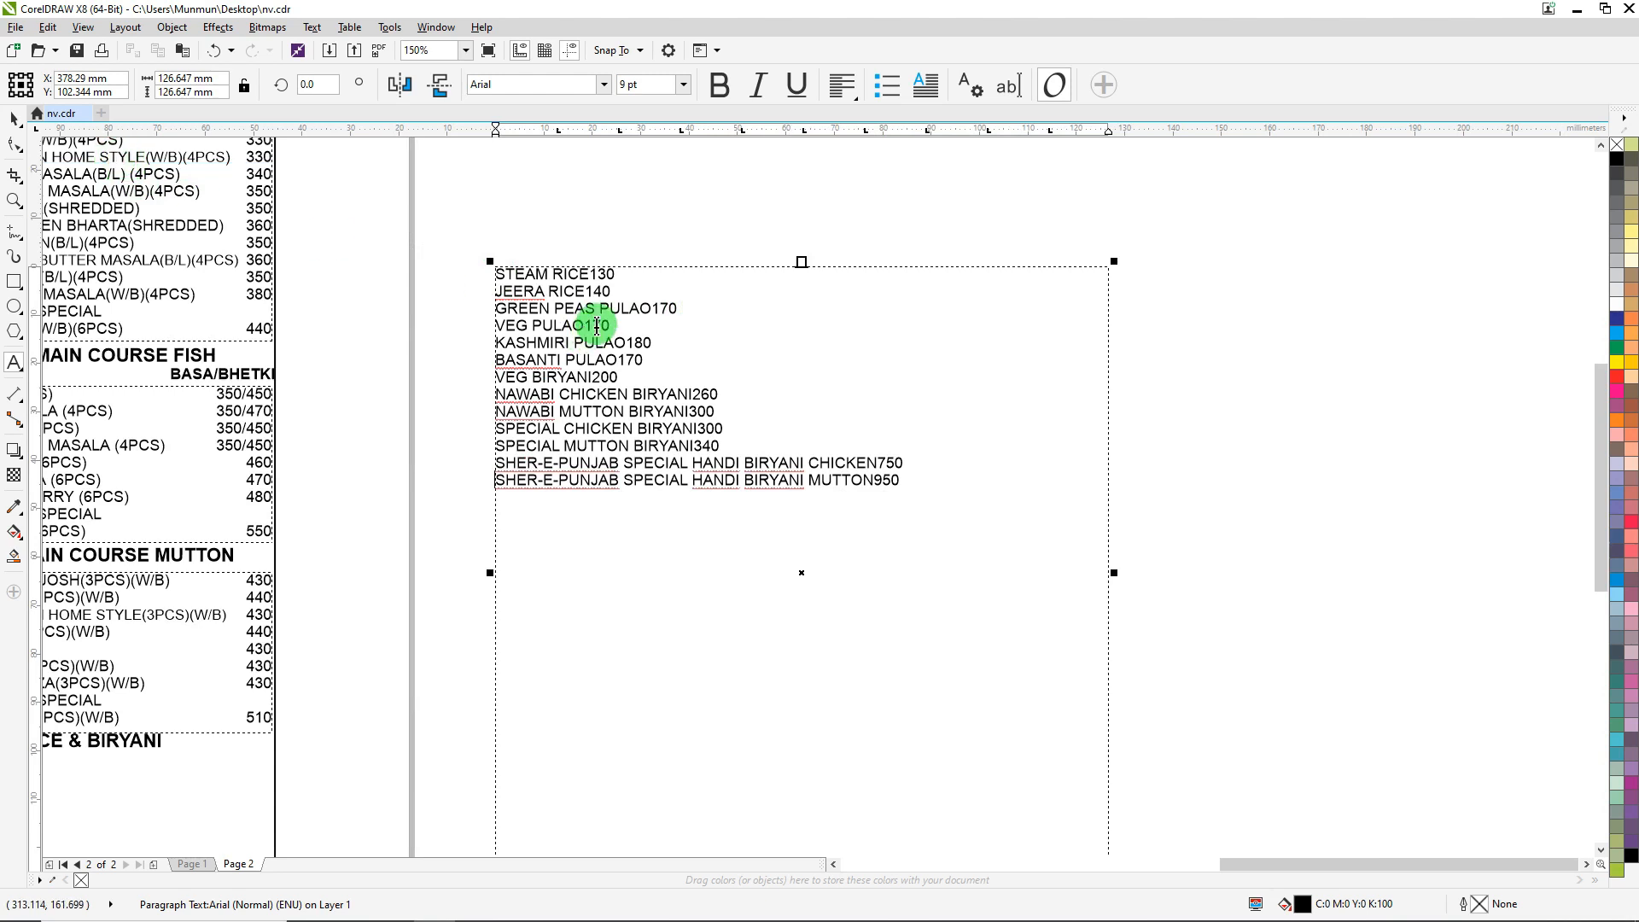
{"action": "left_click", "coordinate": [590, 362]}
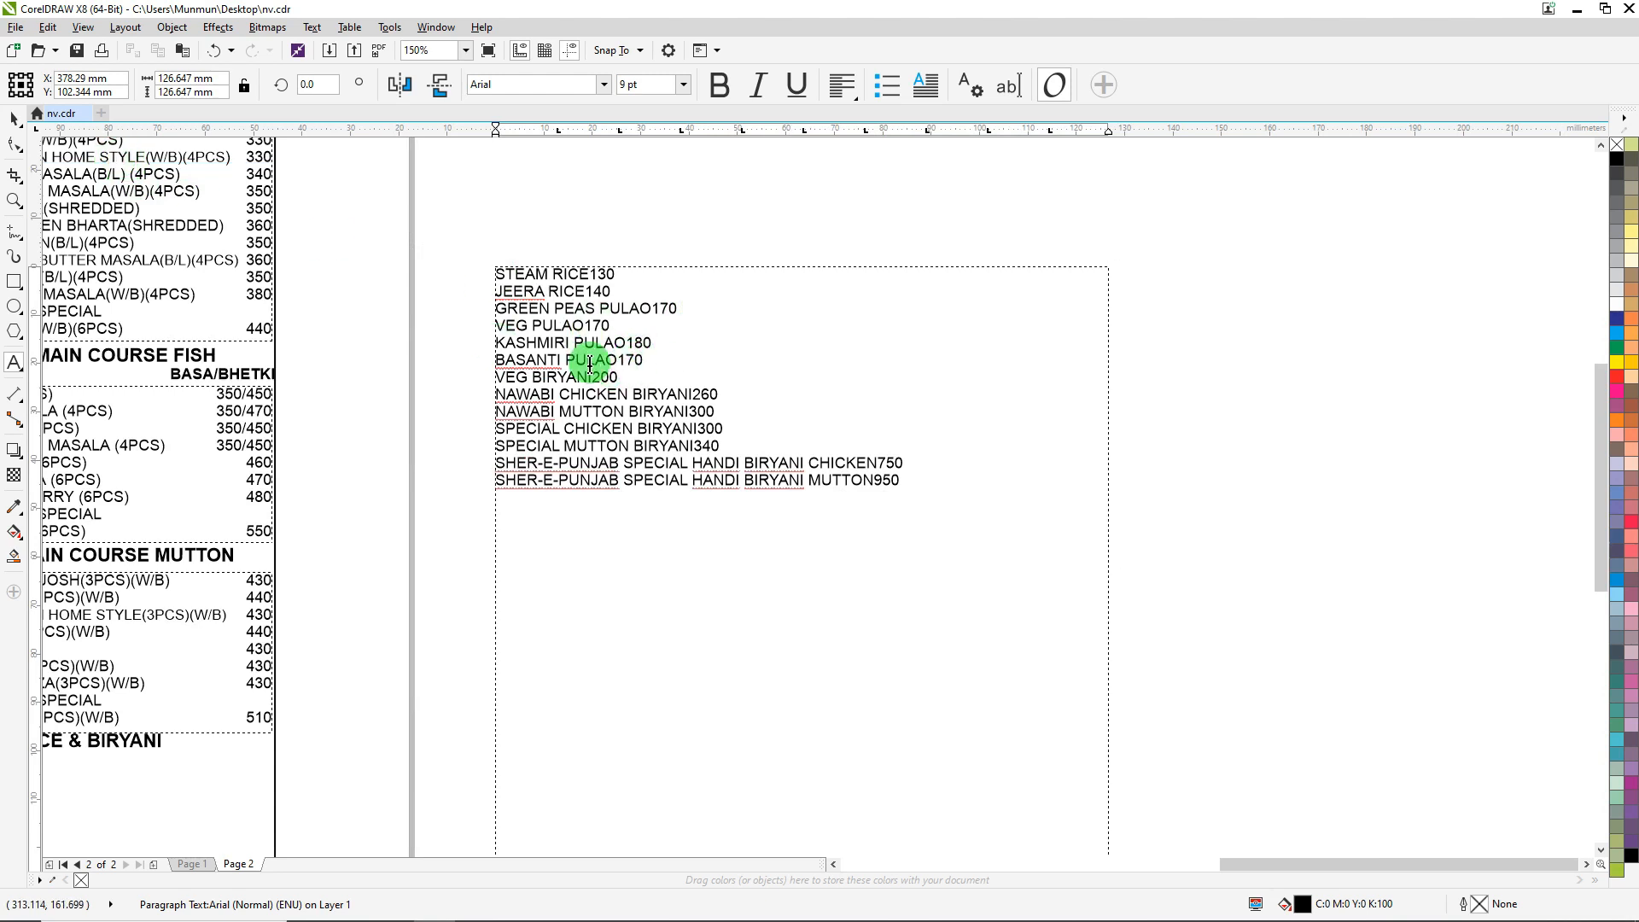
{"action": "key", "text": "ctrl+a"}
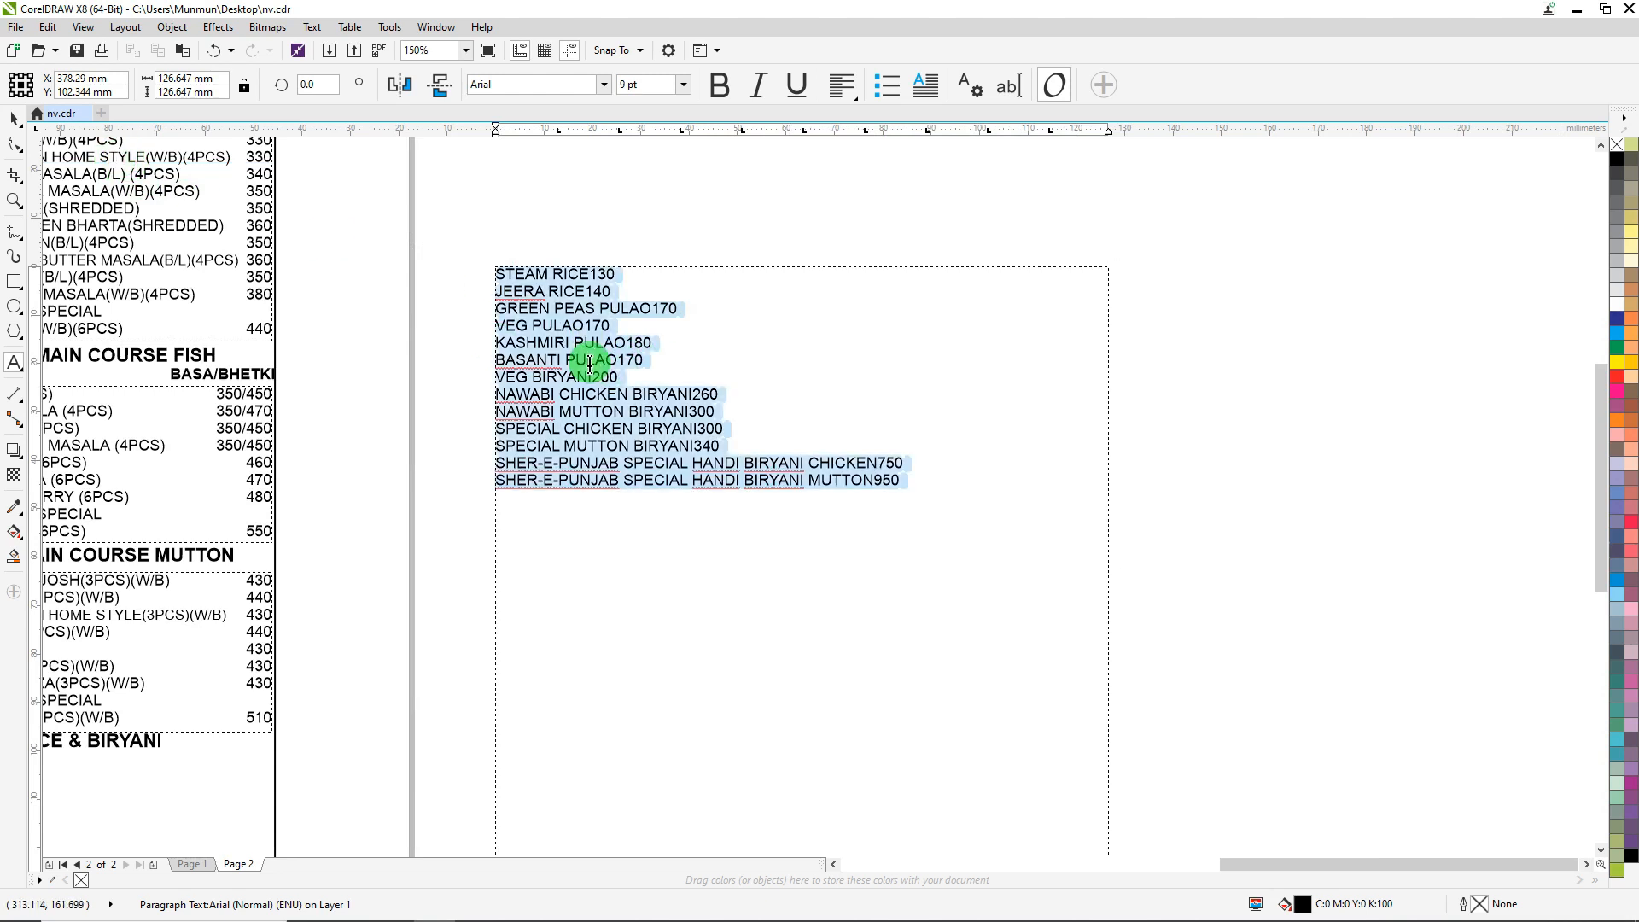
{"action": "key", "text": "alt+x"}
{"action": "key", "text": "b"}
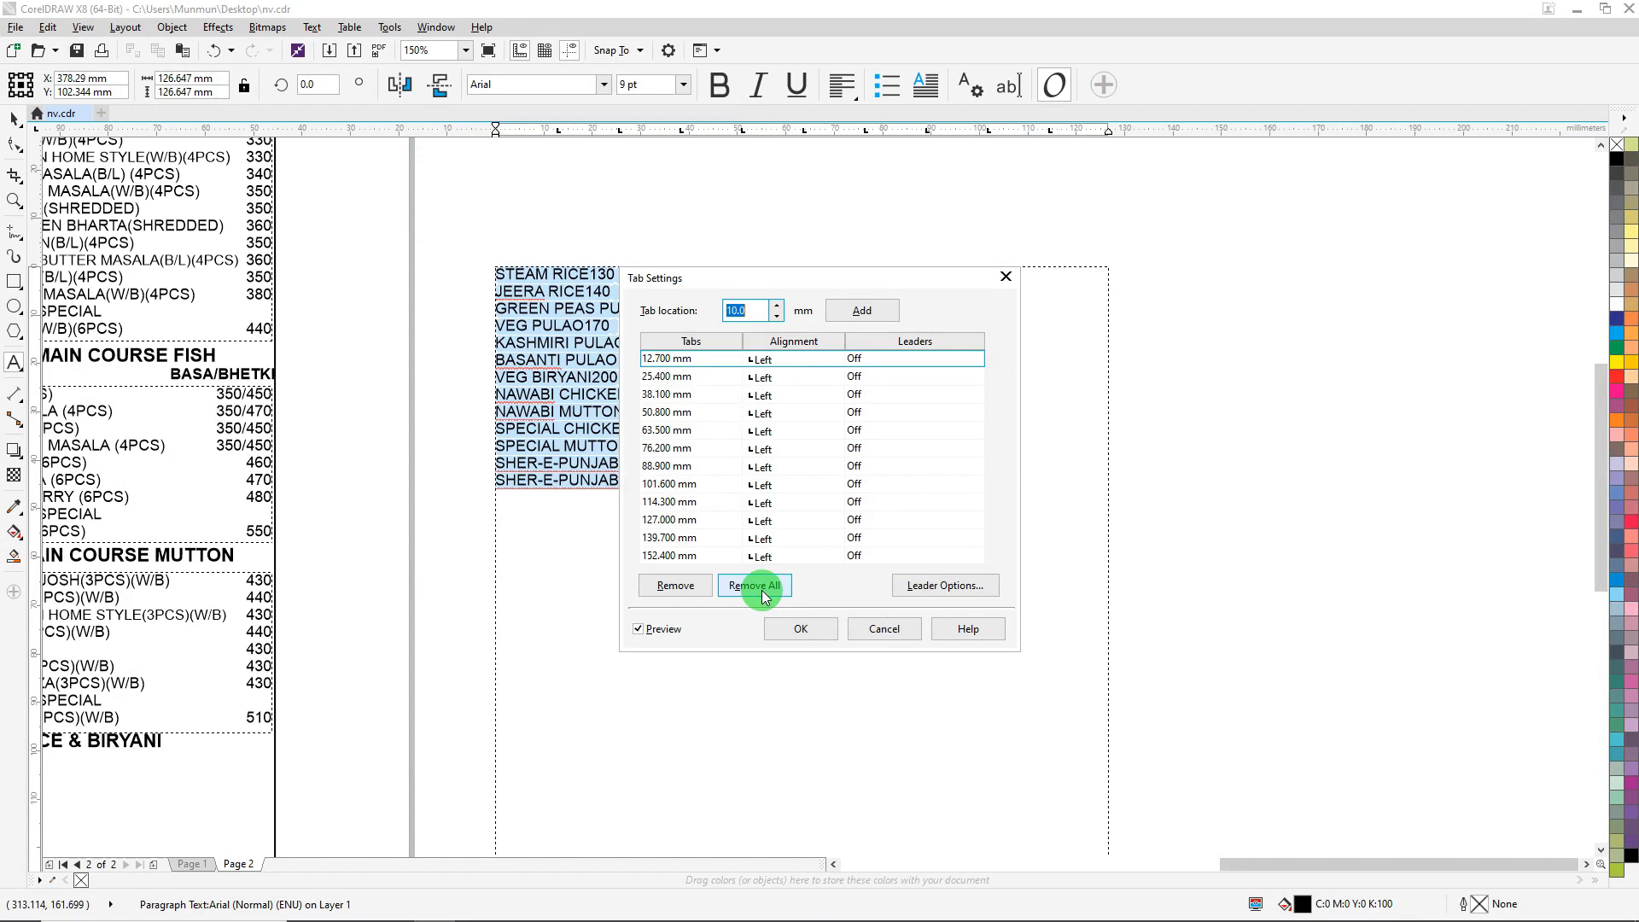
{"action": "left_click", "coordinate": [754, 586]}
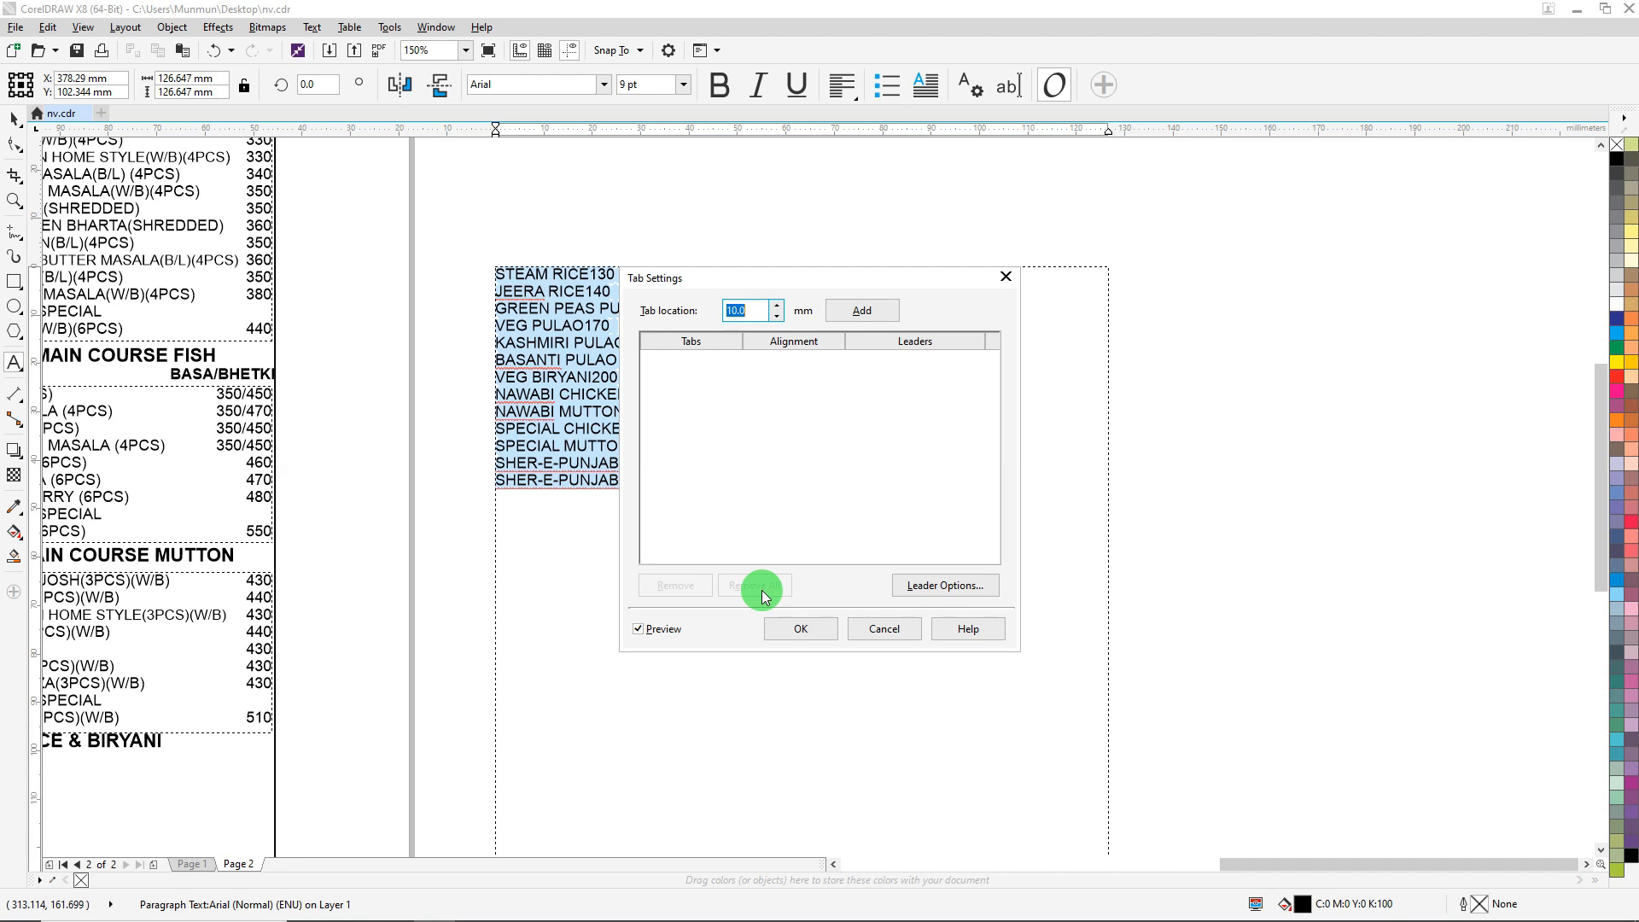
Step: Add a single right-aligned tab stop at 75 mm to the selected text and apply the tab settings
{"action": "type", "text": "75"}
{"action": "key", "text": "Return"}
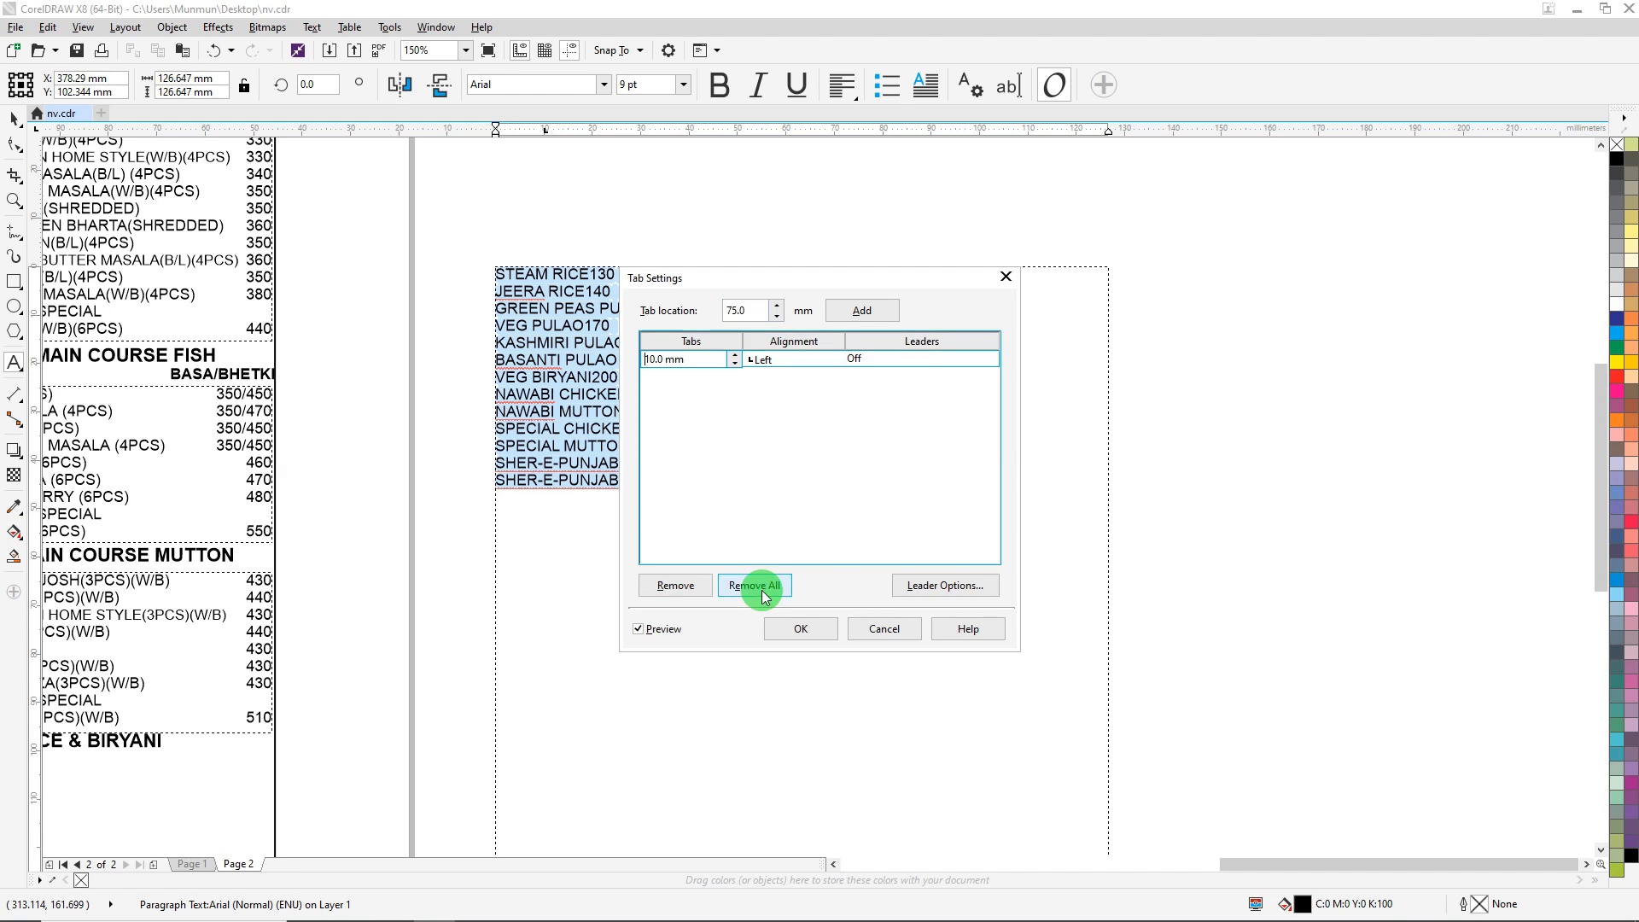
{"action": "key", "text": "ctrl+shift+Right"}
{"action": "key", "text": "ctrl+shift+Right"}
{"action": "type", "text": "7"}
{"action": "key", "text": "Return"}
{"action": "key", "text": "Right"}
{"action": "key", "text": "F2"}
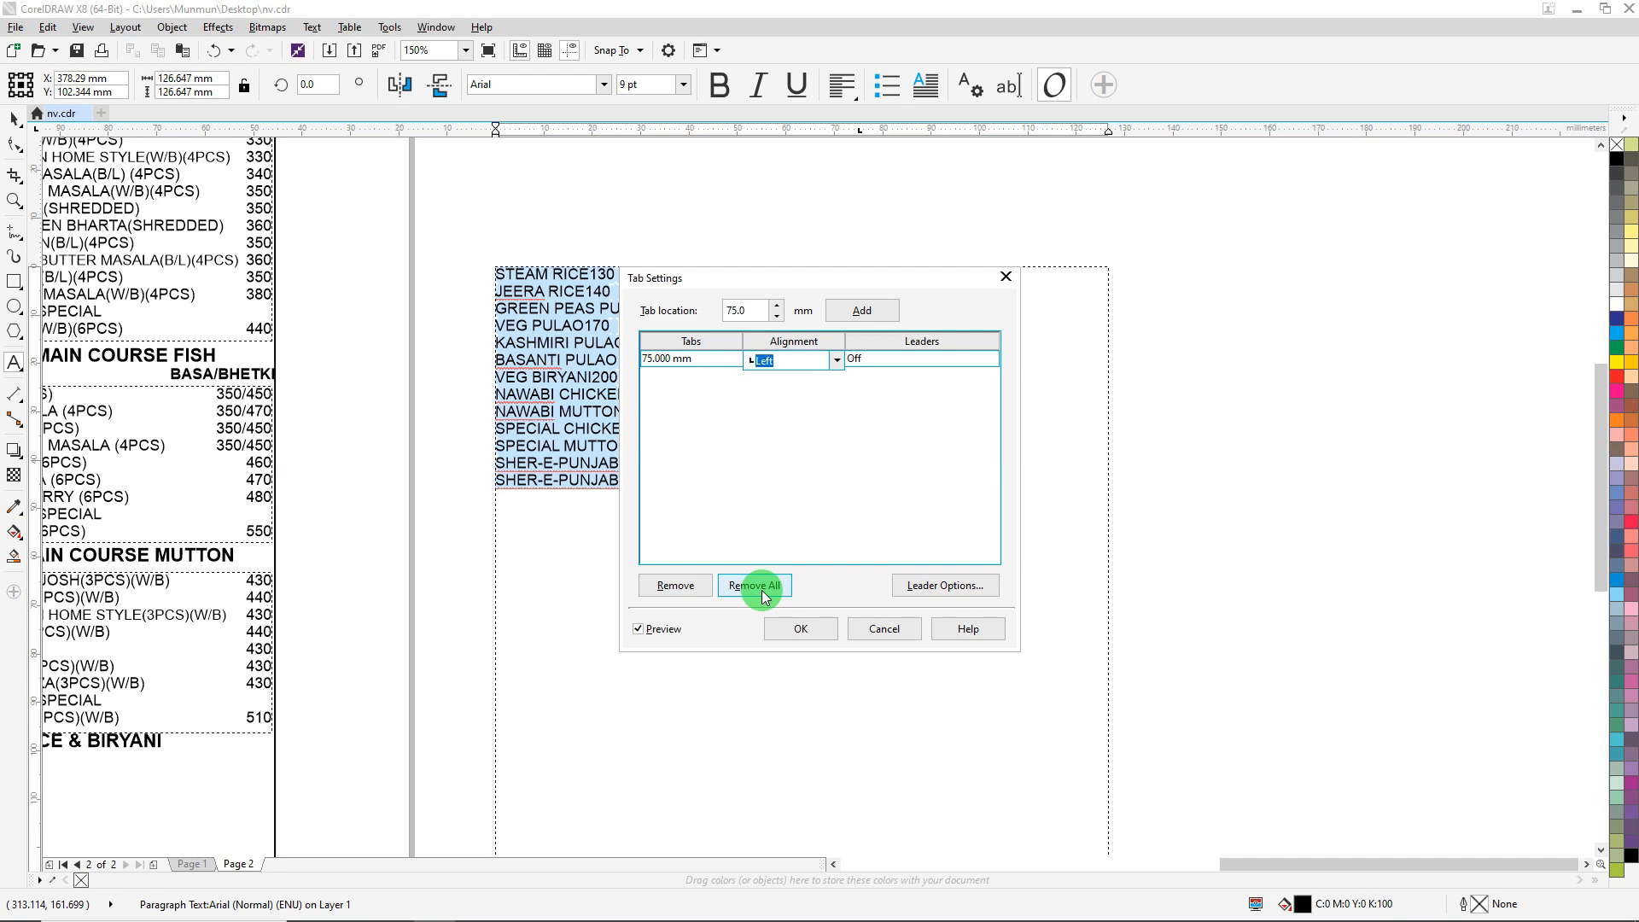
{"action": "key", "text": "Down"}
{"action": "key", "text": "Return"}
{"action": "key", "text": "Return"}
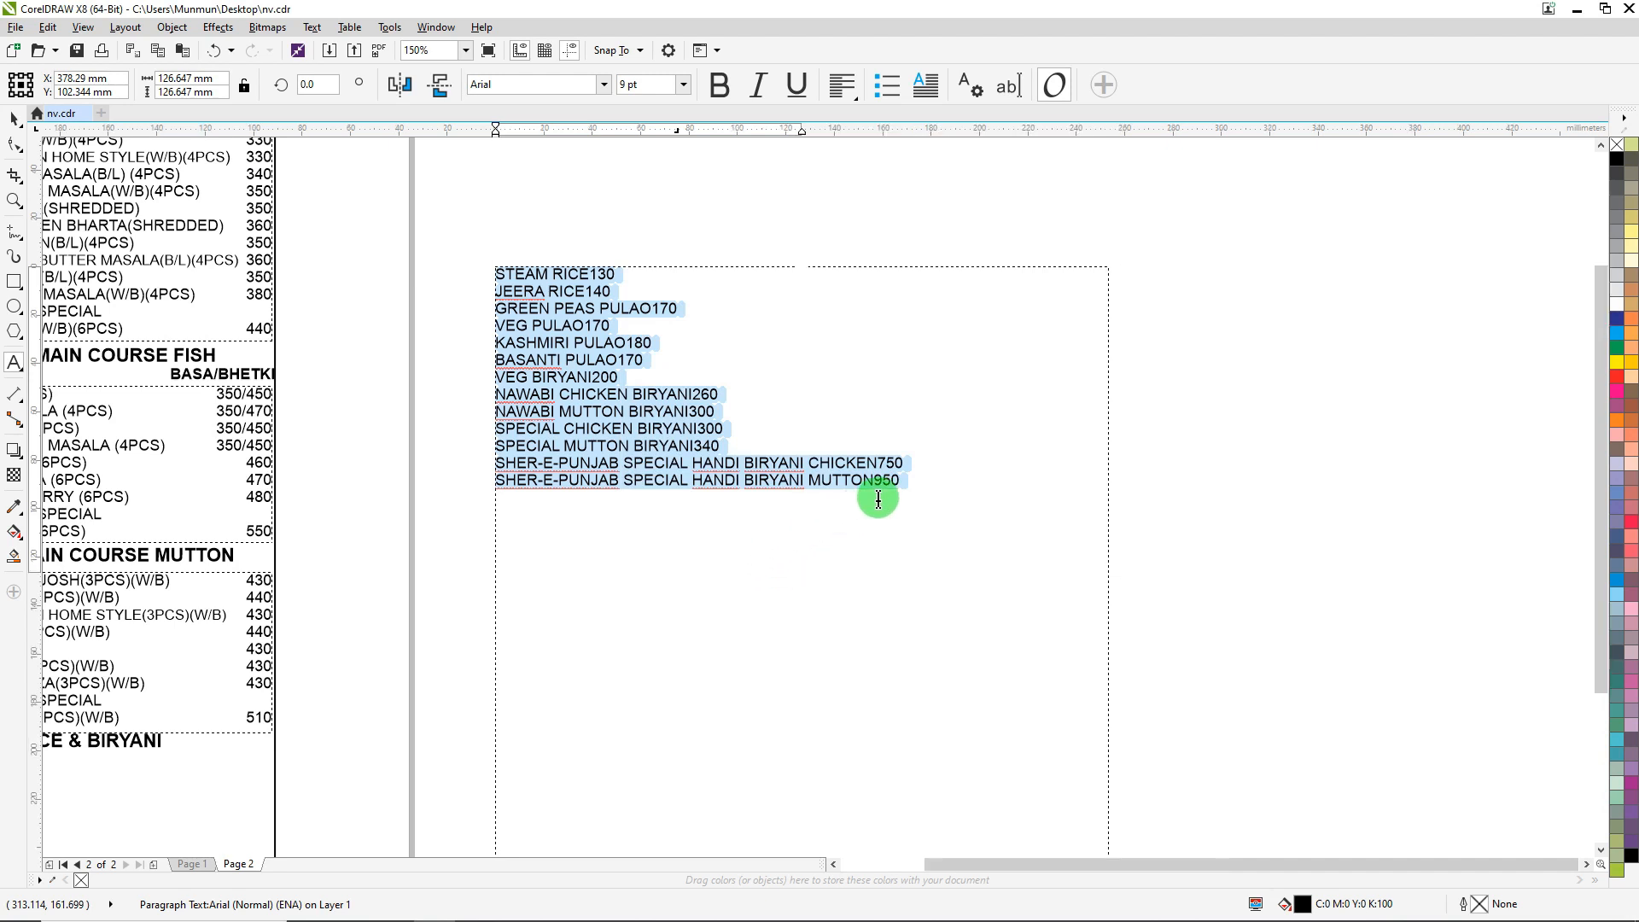
Step: Set the width of the rice and biryani text frame to 75 mm
{"action": "scroll", "coordinate": [879, 494], "scroll_direction": "down", "scroll_amount": 4}
{"action": "left_click", "coordinate": [14, 118]}
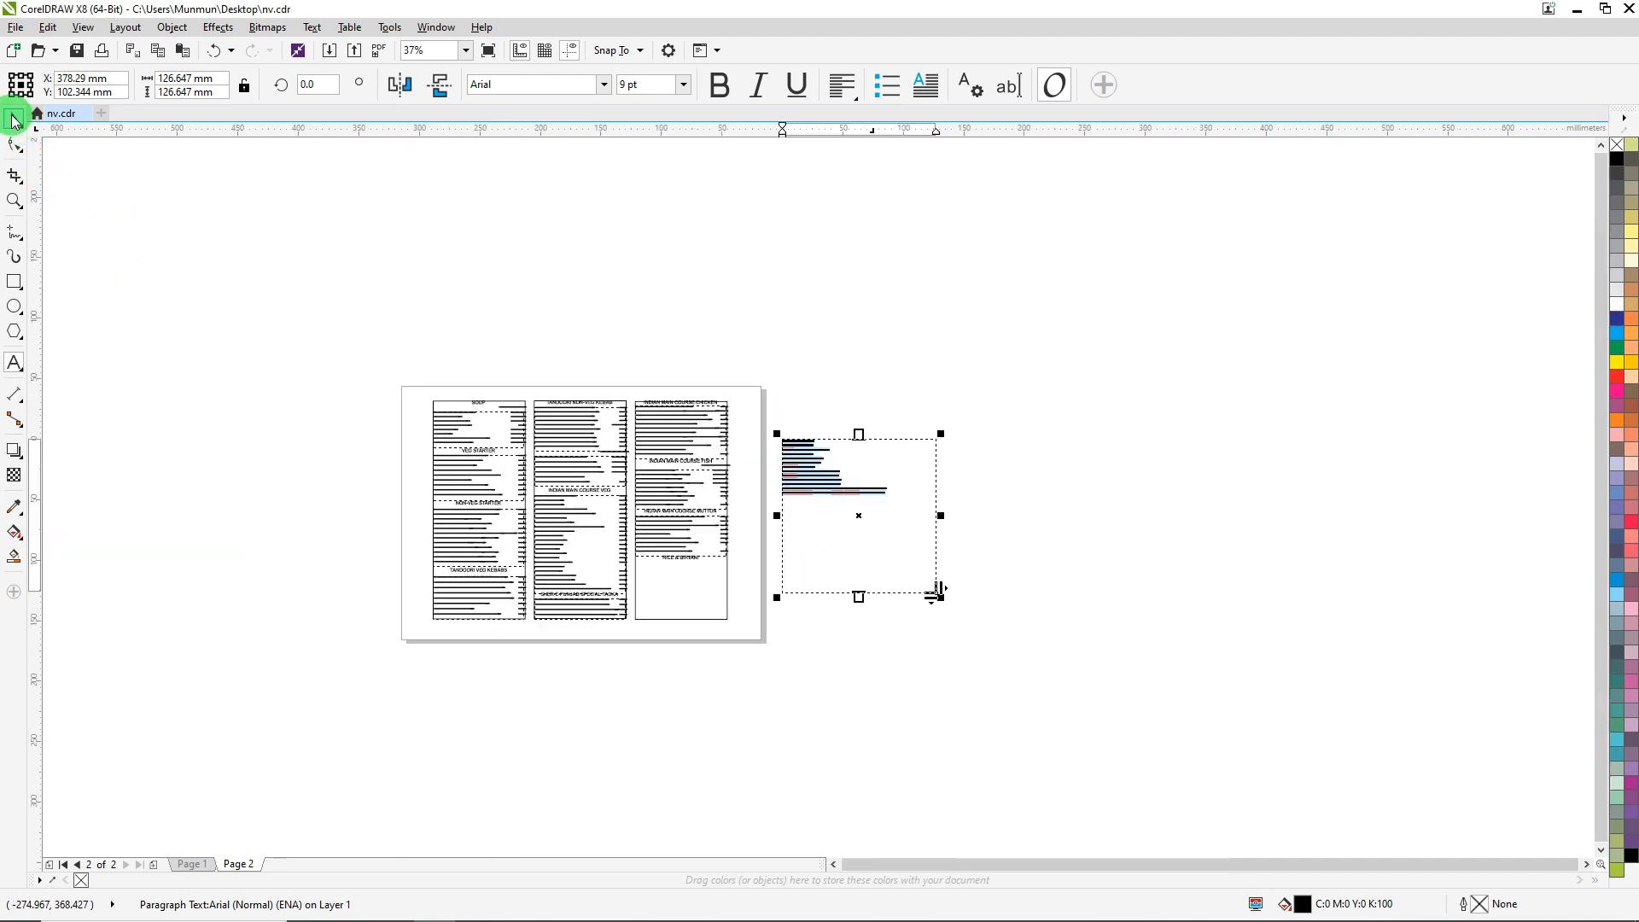
{"action": "left_click_drag", "start_coordinate": [837, 479], "coordinate": [830, 497]}
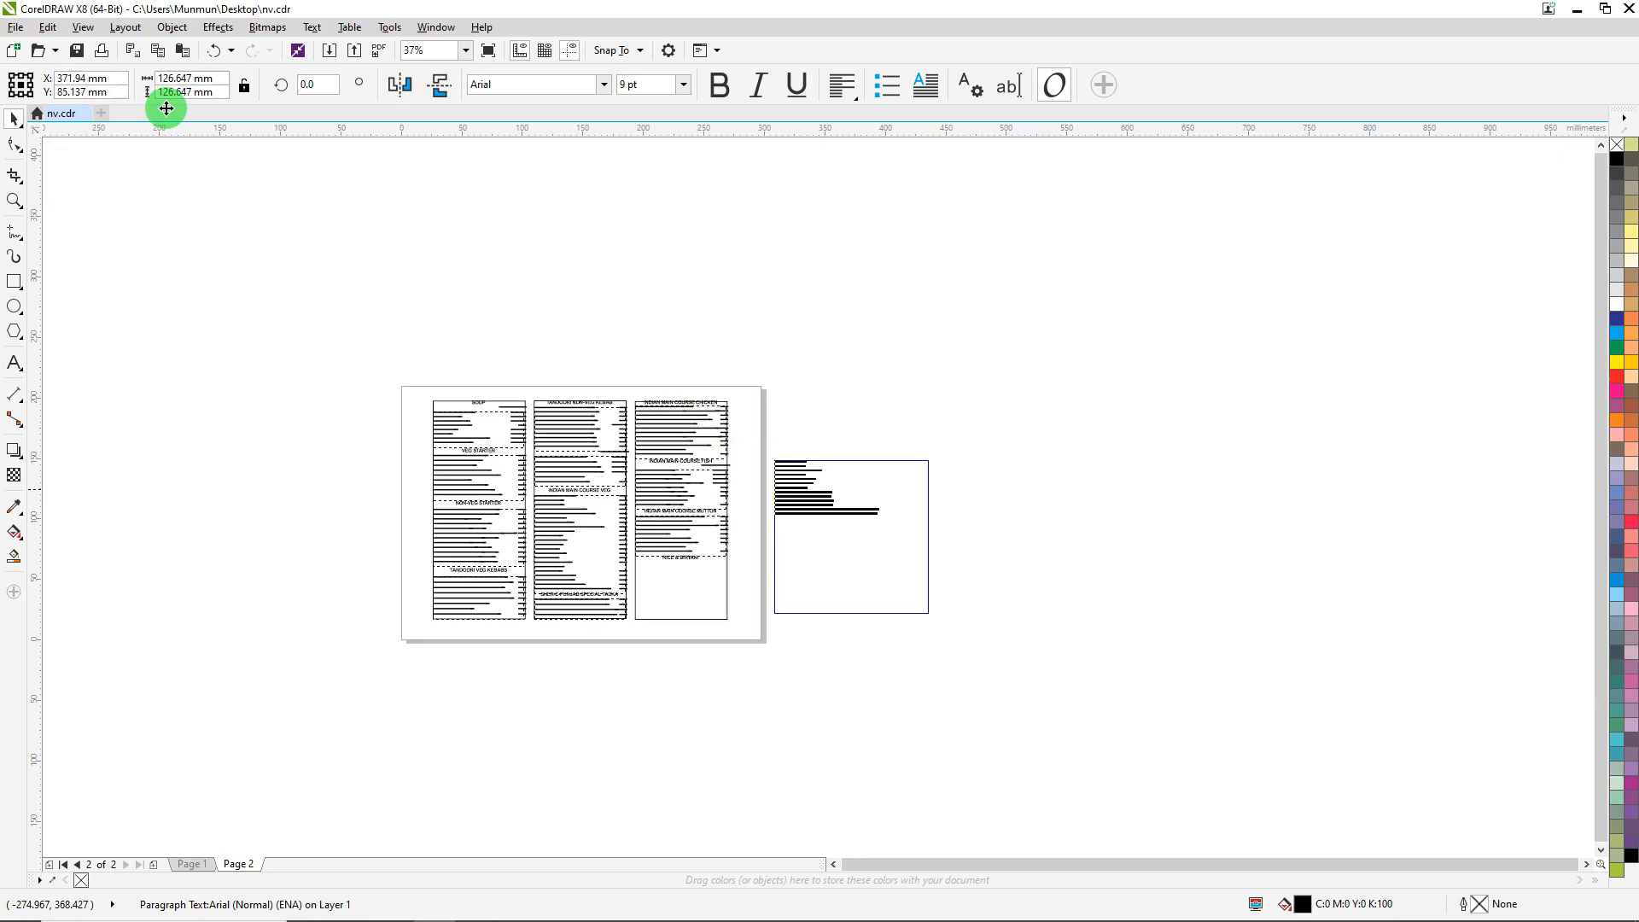
{"action": "left_click", "coordinate": [219, 78]}
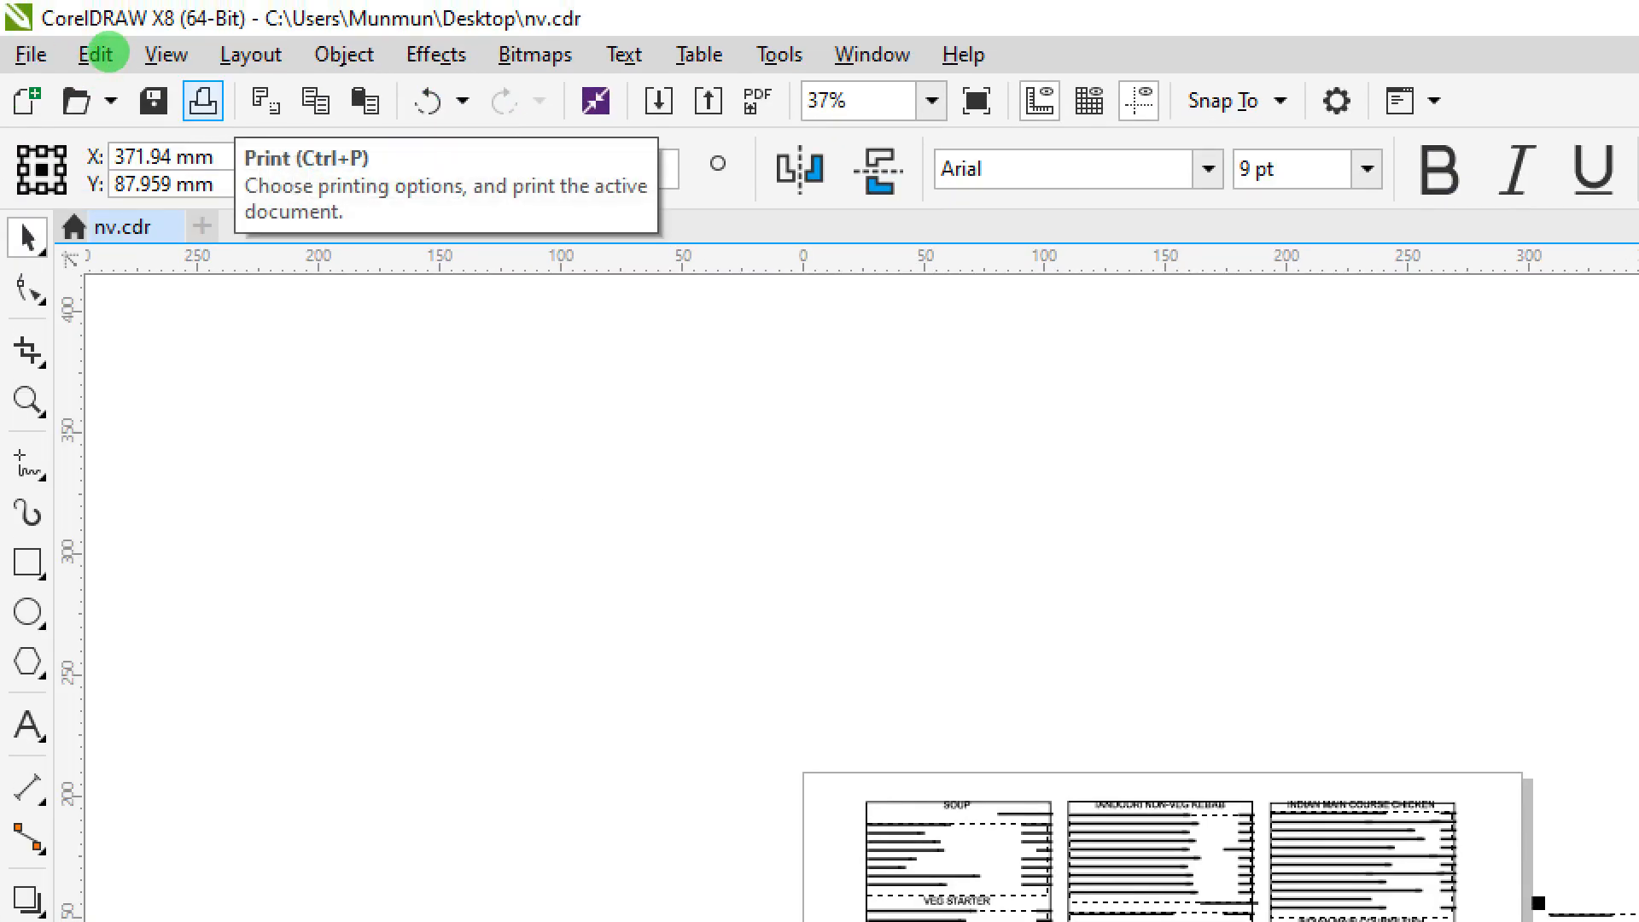
{"action": "type", "text": "75"}
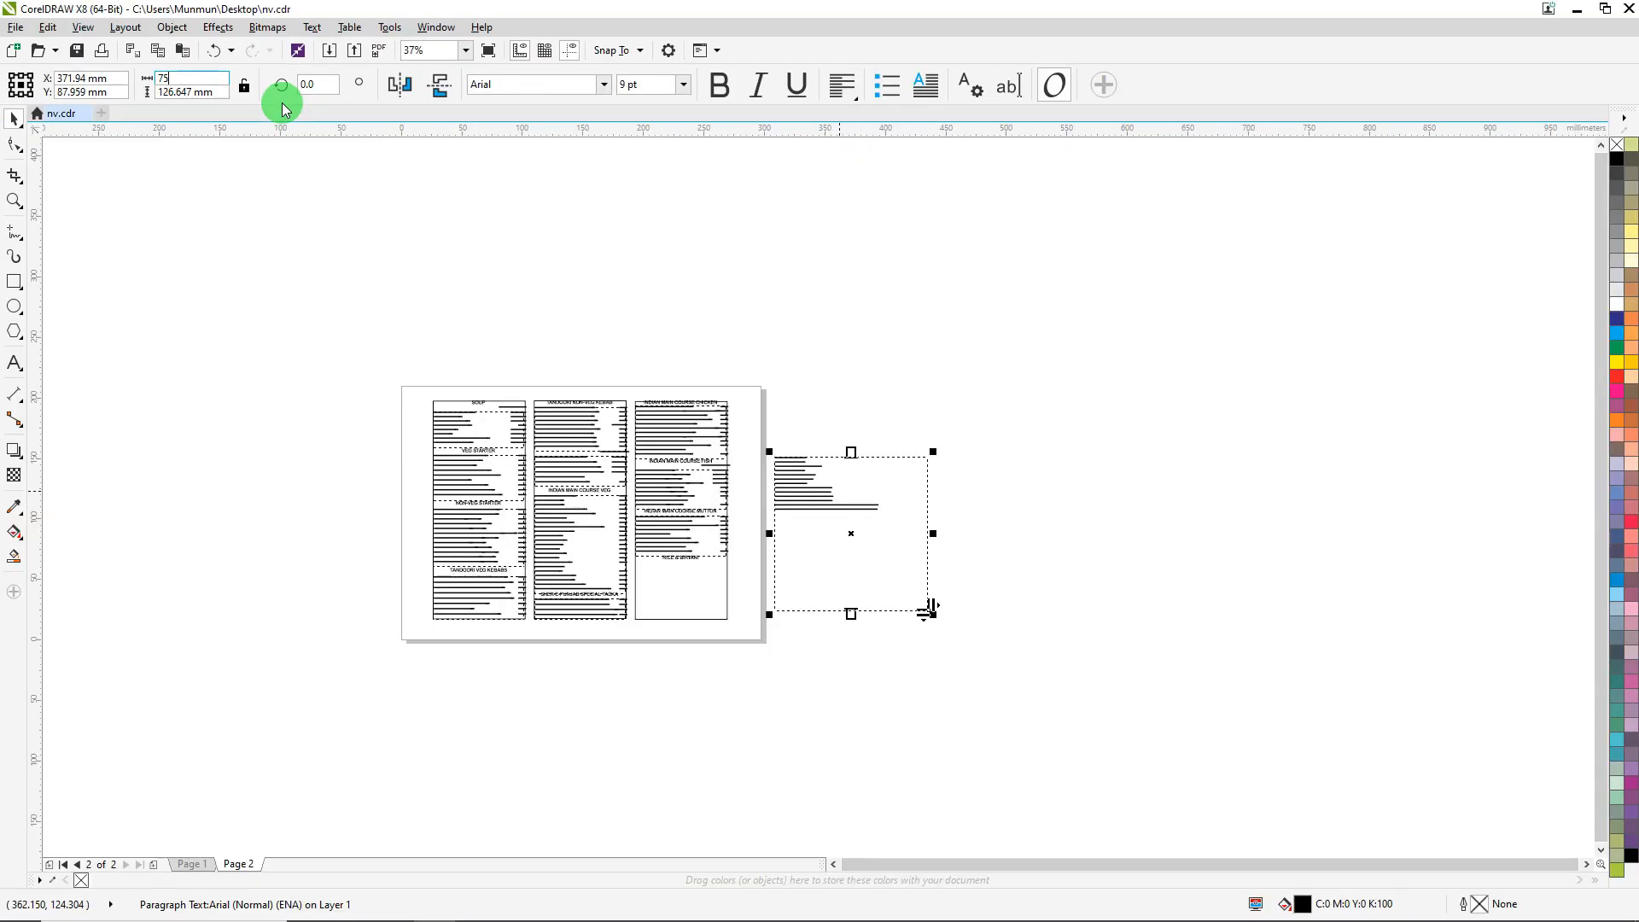
{"action": "key", "text": "Return"}
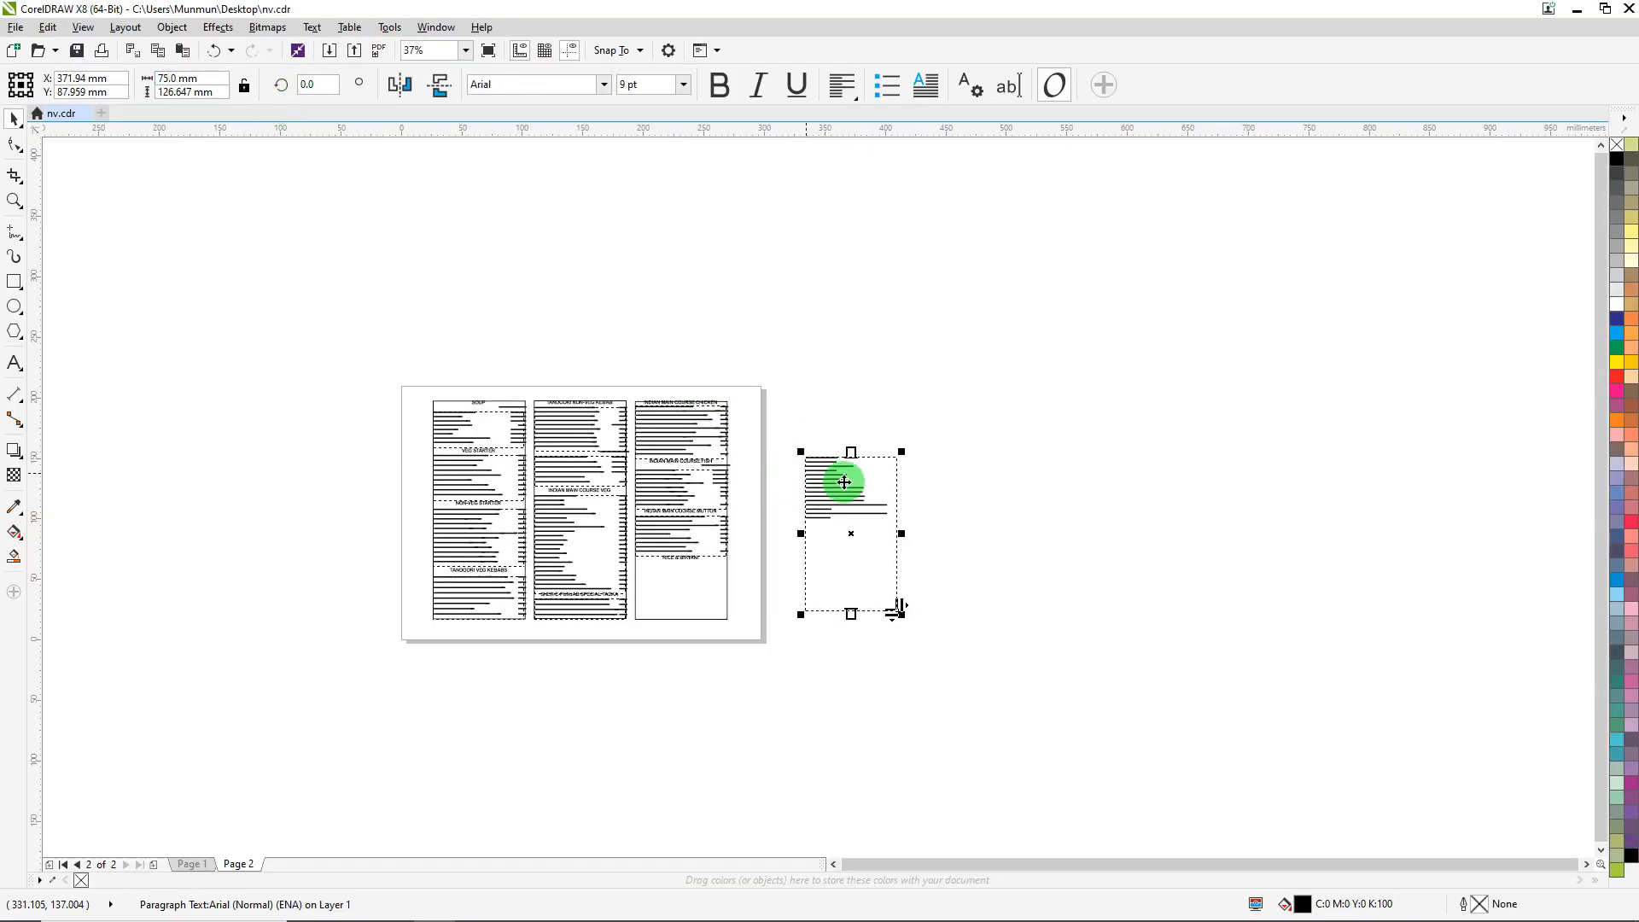
Step: Move the item frame beneath the RICE & BIRYANI heading, centre it horizontally in the column's border box and deselect
{"action": "left_click_drag", "start_coordinate": [843, 482], "coordinate": [667, 524]}
{"action": "scroll", "coordinate": [671, 573], "scroll_direction": "up", "scroll_amount": 3}
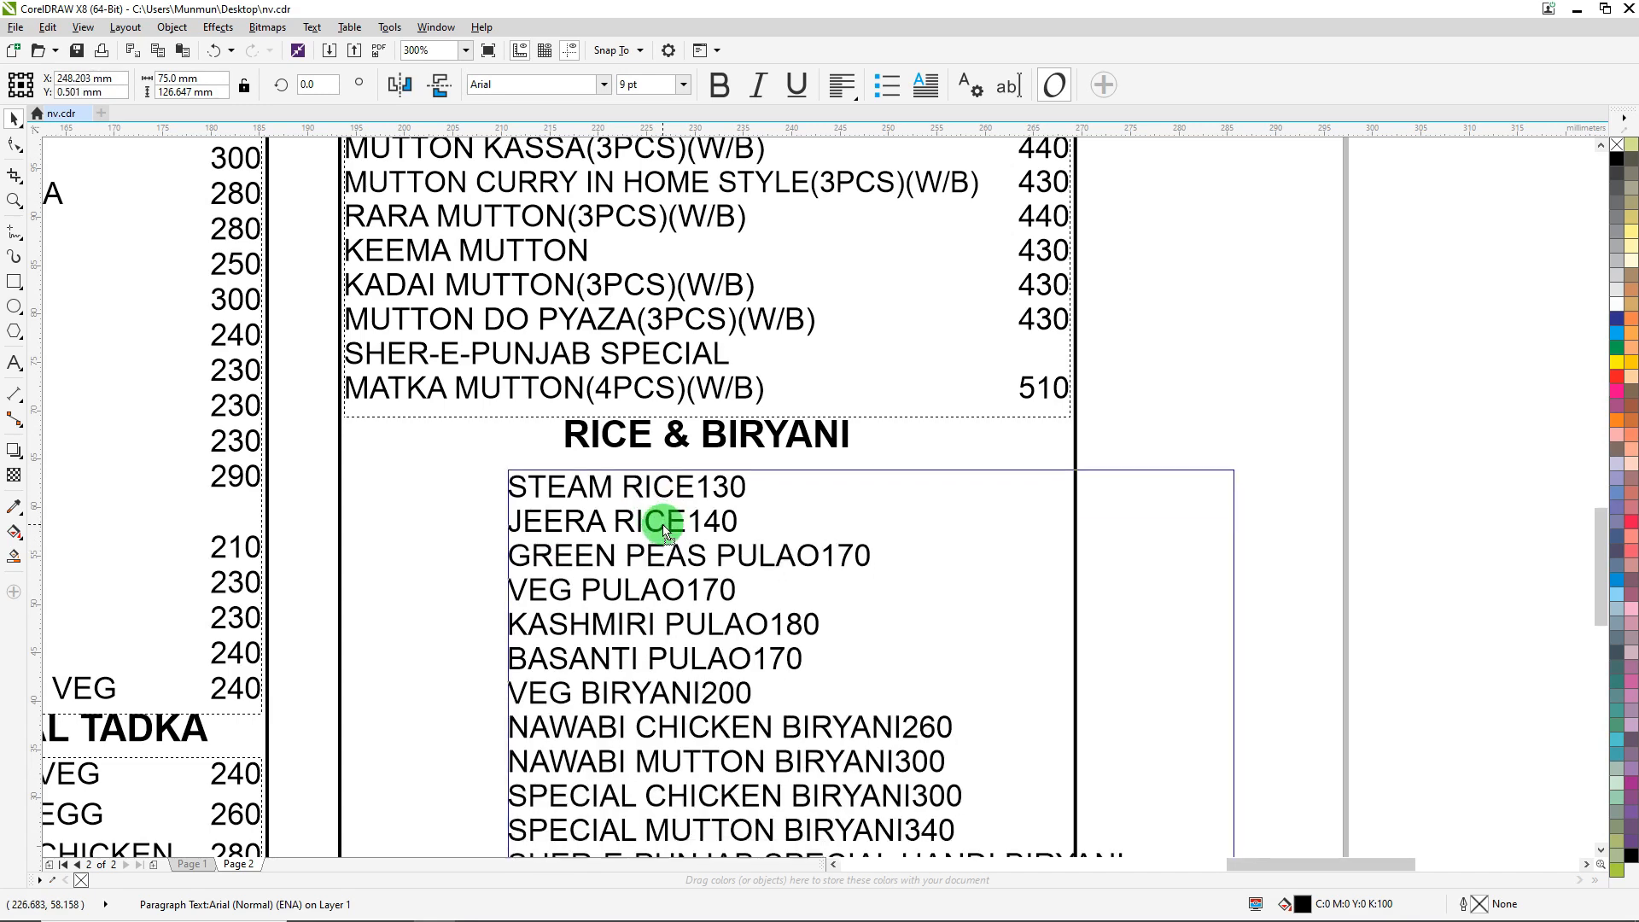
{"action": "left_click", "coordinate": [407, 517], "text": "shift"}
{"action": "key", "text": "c"}
{"action": "scroll", "coordinate": [451, 490], "scroll_direction": "down", "scroll_amount": 1}
{"action": "left_click", "coordinate": [905, 456]}
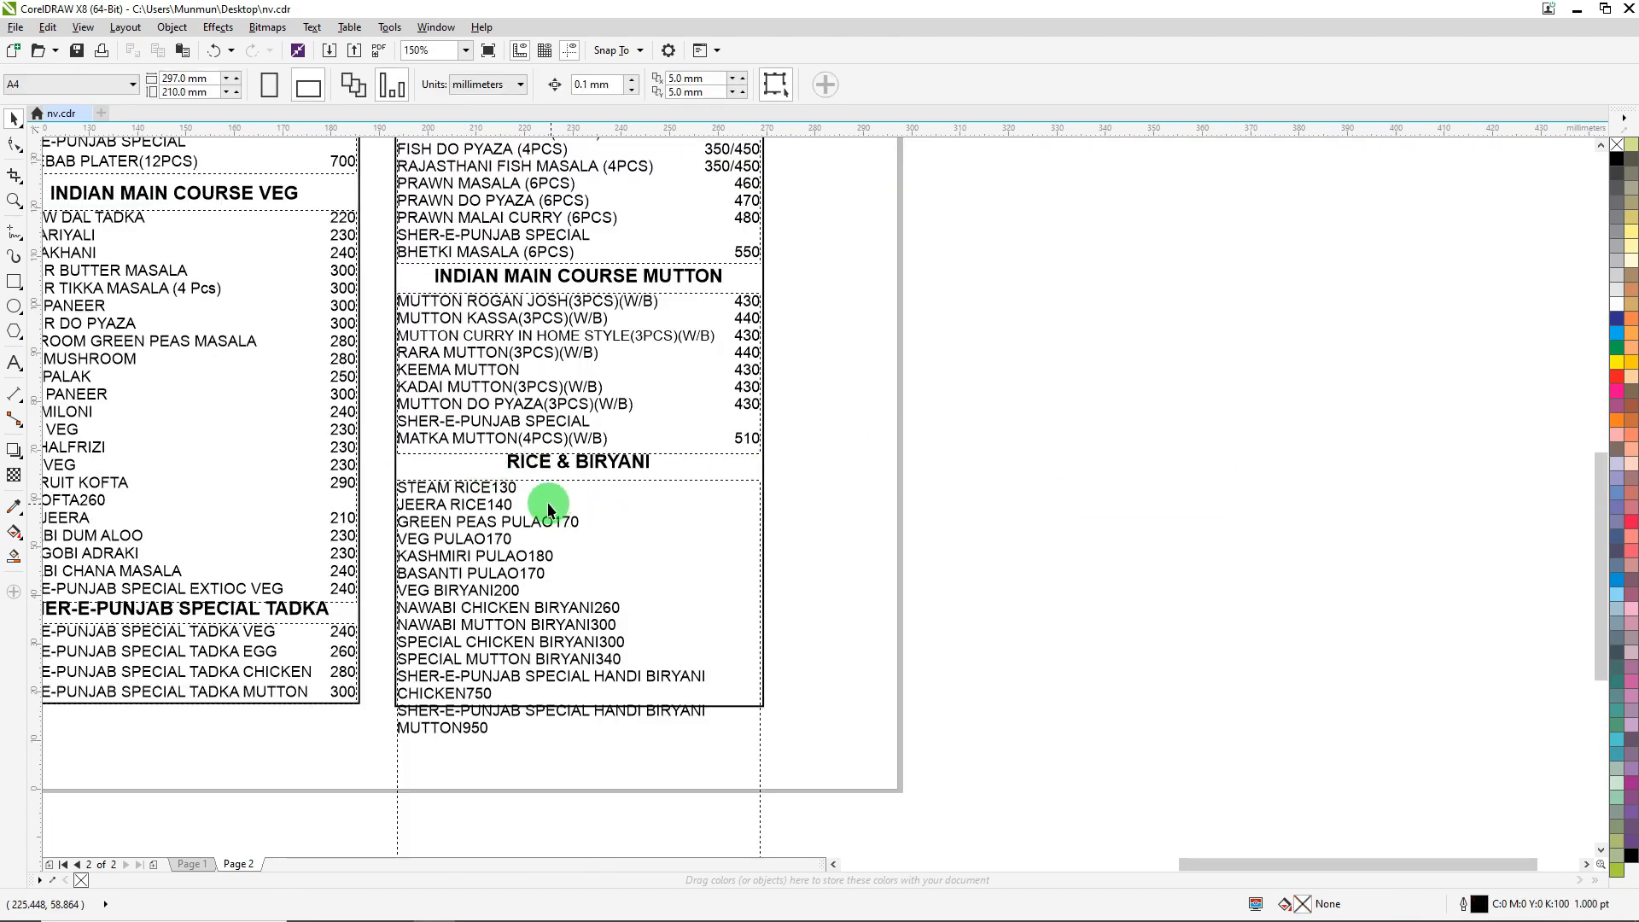
Step: Insert a tab between the name and price of the STEAM RICE and JEERA RICE items in the rice and biryani frame
{"action": "scroll", "coordinate": [546, 502], "scroll_direction": "up", "scroll_amount": 1}
{"action": "left_click", "coordinate": [13, 362]}
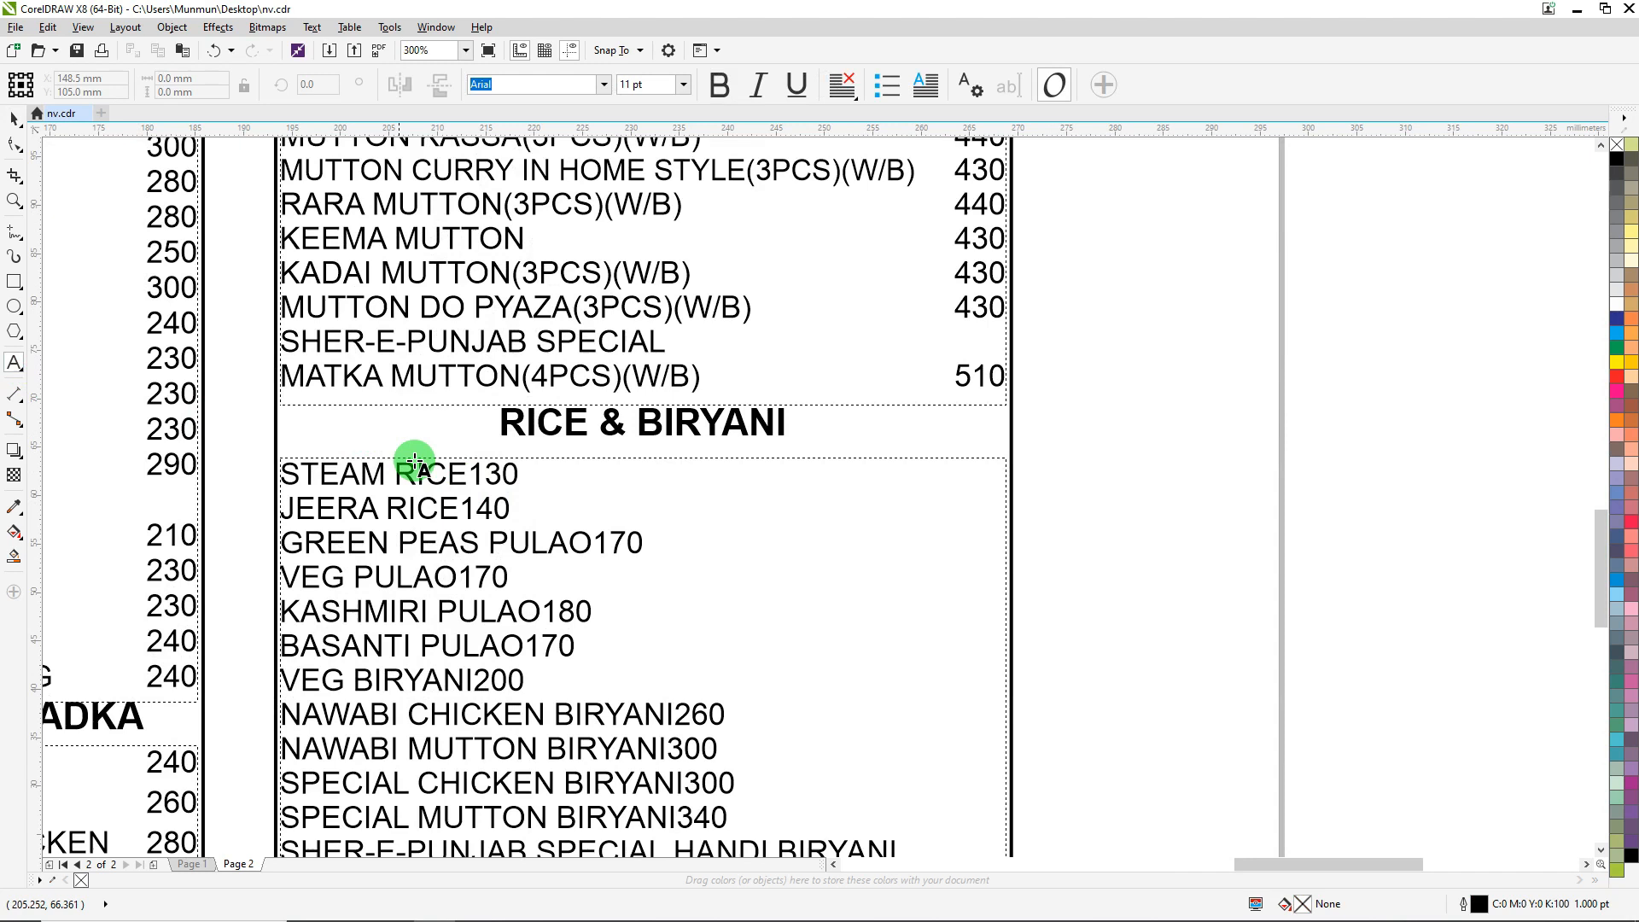
{"action": "left_click", "coordinate": [472, 473]}
{"action": "key", "text": "Tab"}
{"action": "key", "text": "Down"}
{"action": "key", "text": "Left"}
{"action": "key", "text": "Left"}
{"action": "key", "text": "Left"}
{"action": "key", "text": "Left"}
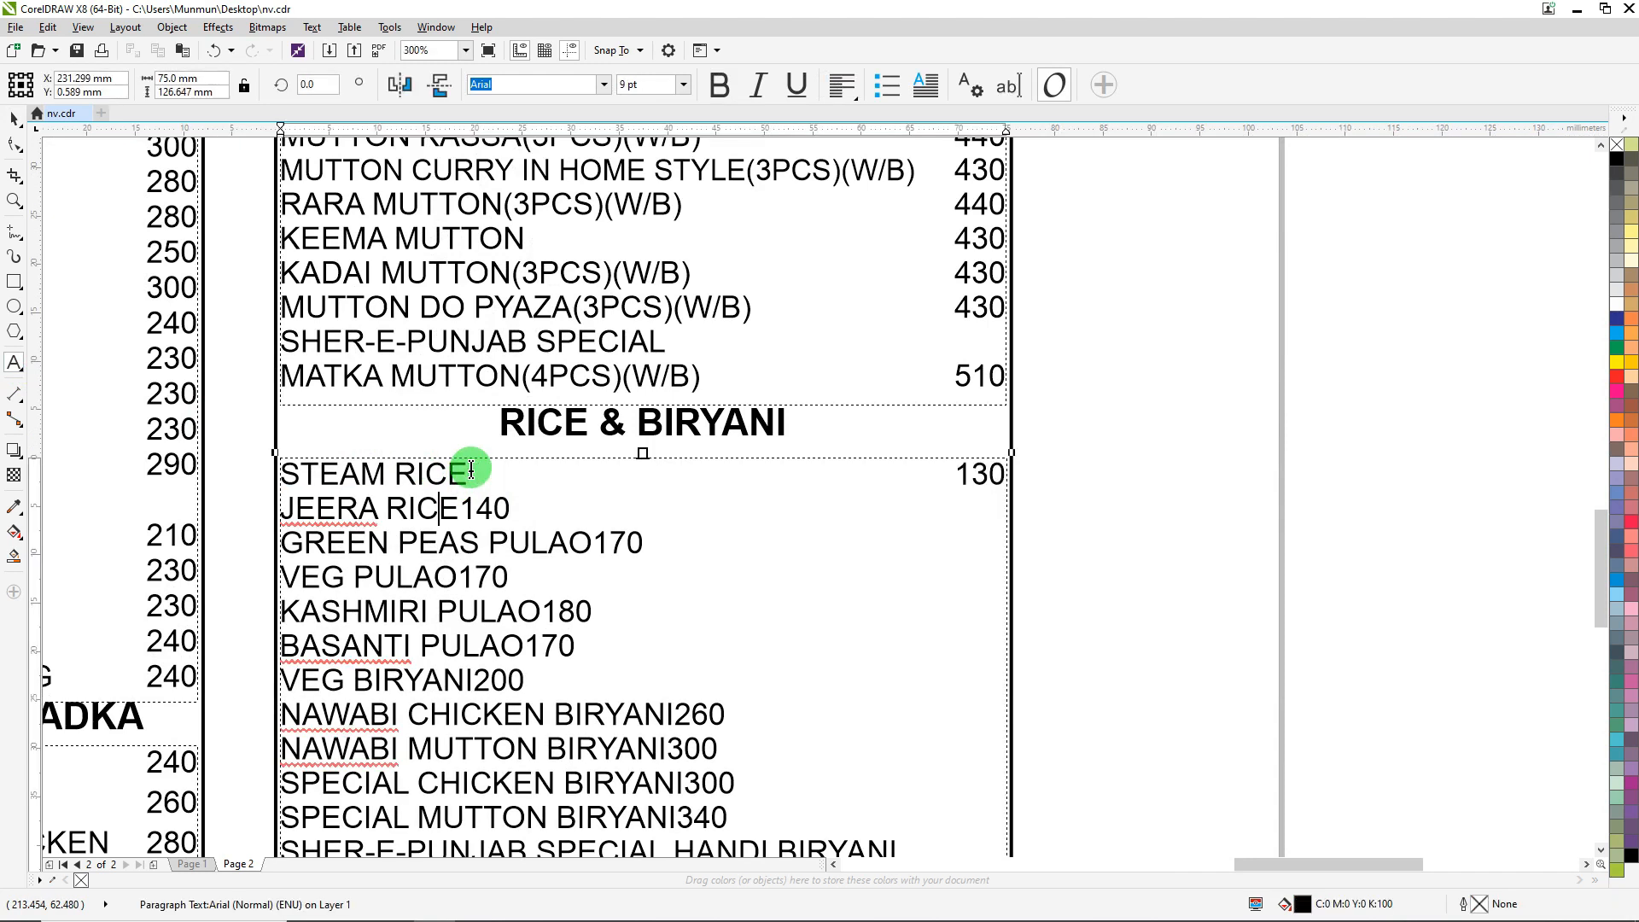
{"action": "key", "text": "Tab"}
Step: Insert a tab before the prices of the GREEN PEAS PULAO and VEG PULAO items
{"action": "key", "text": "Down"}
{"action": "key", "text": "Left"}
{"action": "key", "text": "Left"}
{"action": "key", "text": "Left"}
{"action": "key", "text": "Tab"}
{"action": "key", "text": "Down"}
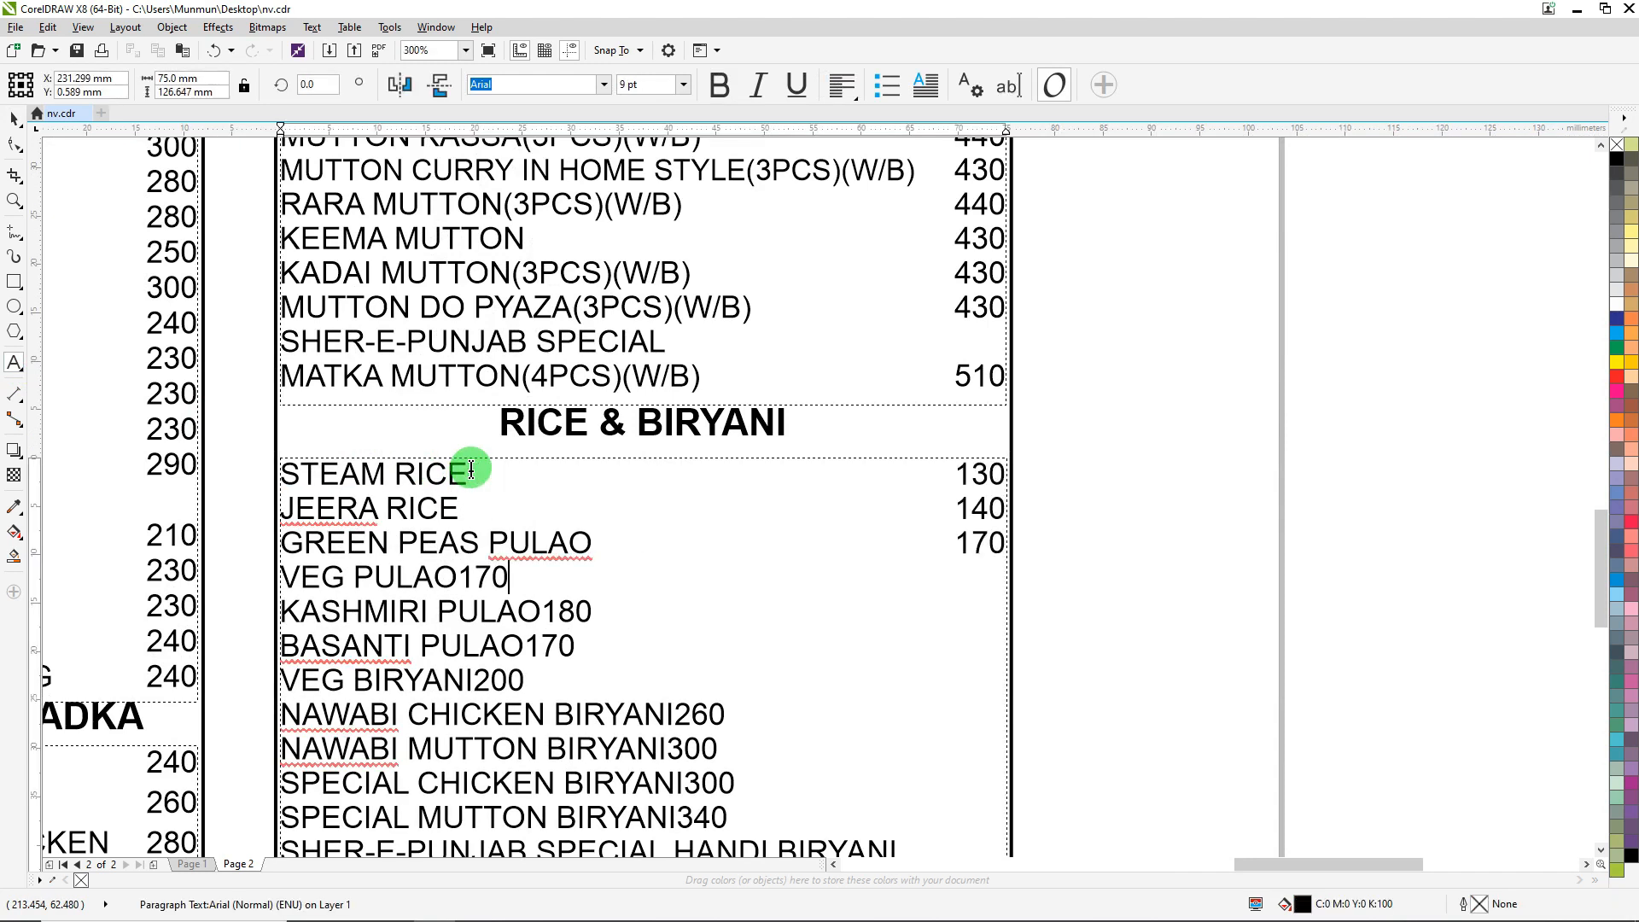
{"action": "key", "text": "Left"}
{"action": "key", "text": "Left"}
{"action": "key", "text": "Left"}
{"action": "key", "text": "Tab"}
Step: Insert a tab before the prices of the KASHMIRI PULAO and BASANTI PULAO items
{"action": "key", "text": "Down"}
{"action": "key", "text": "Left"}
{"action": "key", "text": "Left"}
{"action": "key", "text": "Left"}
{"action": "key", "text": "Tab"}
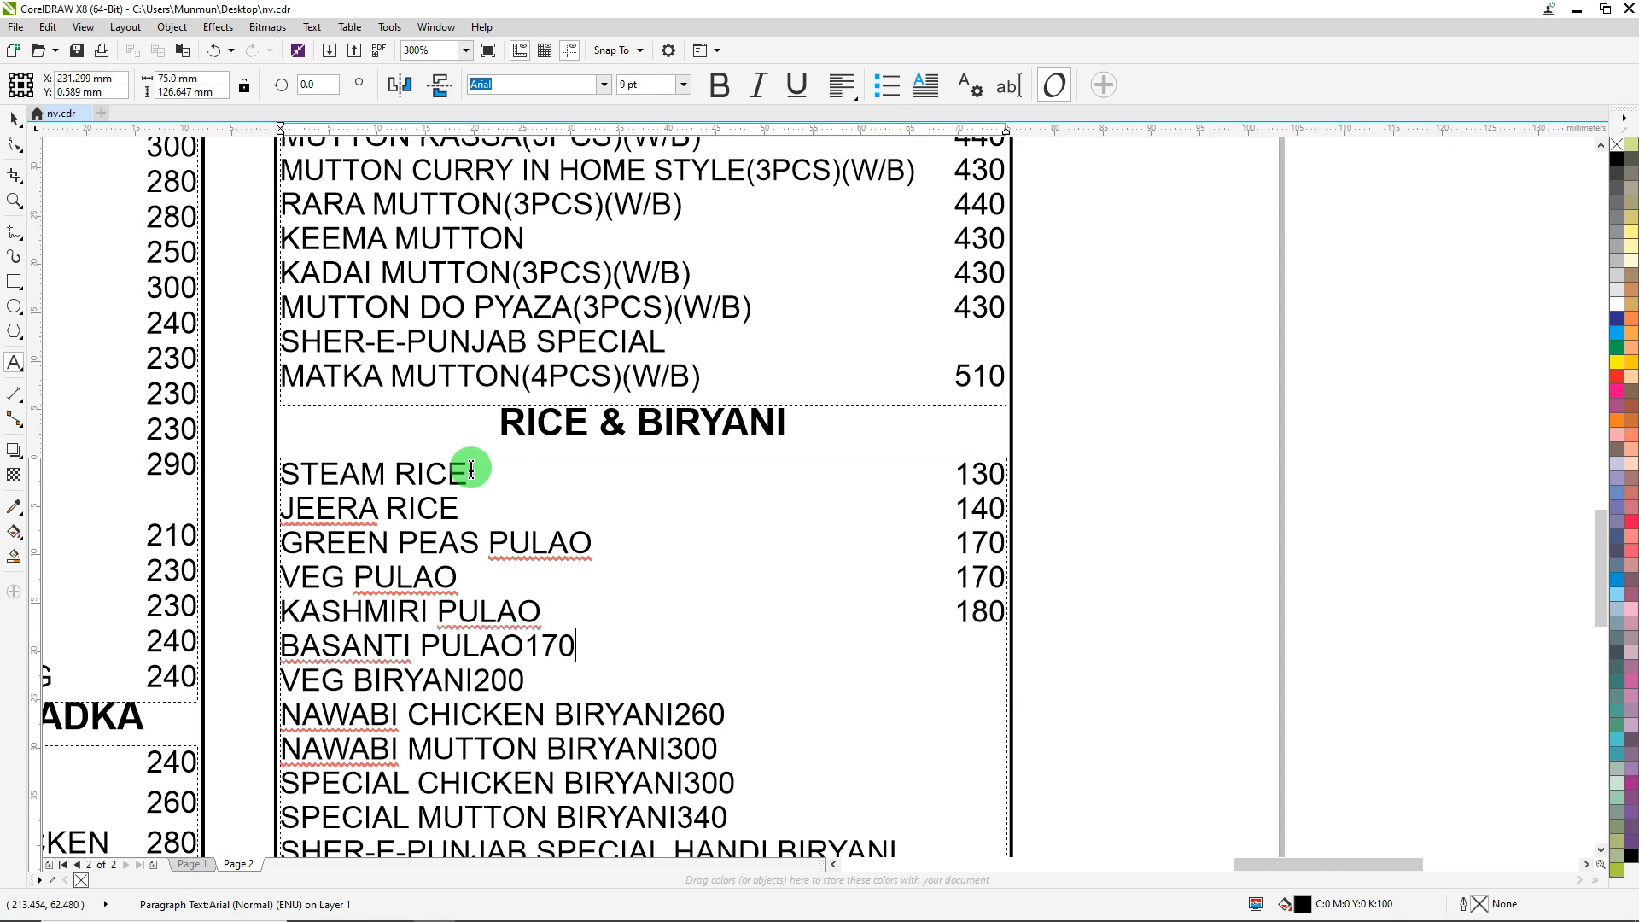
{"action": "key", "text": "Down"}
{"action": "key", "text": "Left"}
{"action": "key", "text": "Left"}
{"action": "key", "text": "Left"}
{"action": "key", "text": "Tab"}
Step: Insert a tab before the prices of the VEG BIRYANI and NAWABI CHICKEN BIRYANI items
{"action": "key", "text": "Down"}
{"action": "key", "text": "Left"}
{"action": "key", "text": "Left"}
{"action": "key", "text": "Left"}
{"action": "key", "text": "Tab"}
{"action": "key", "text": "Down"}
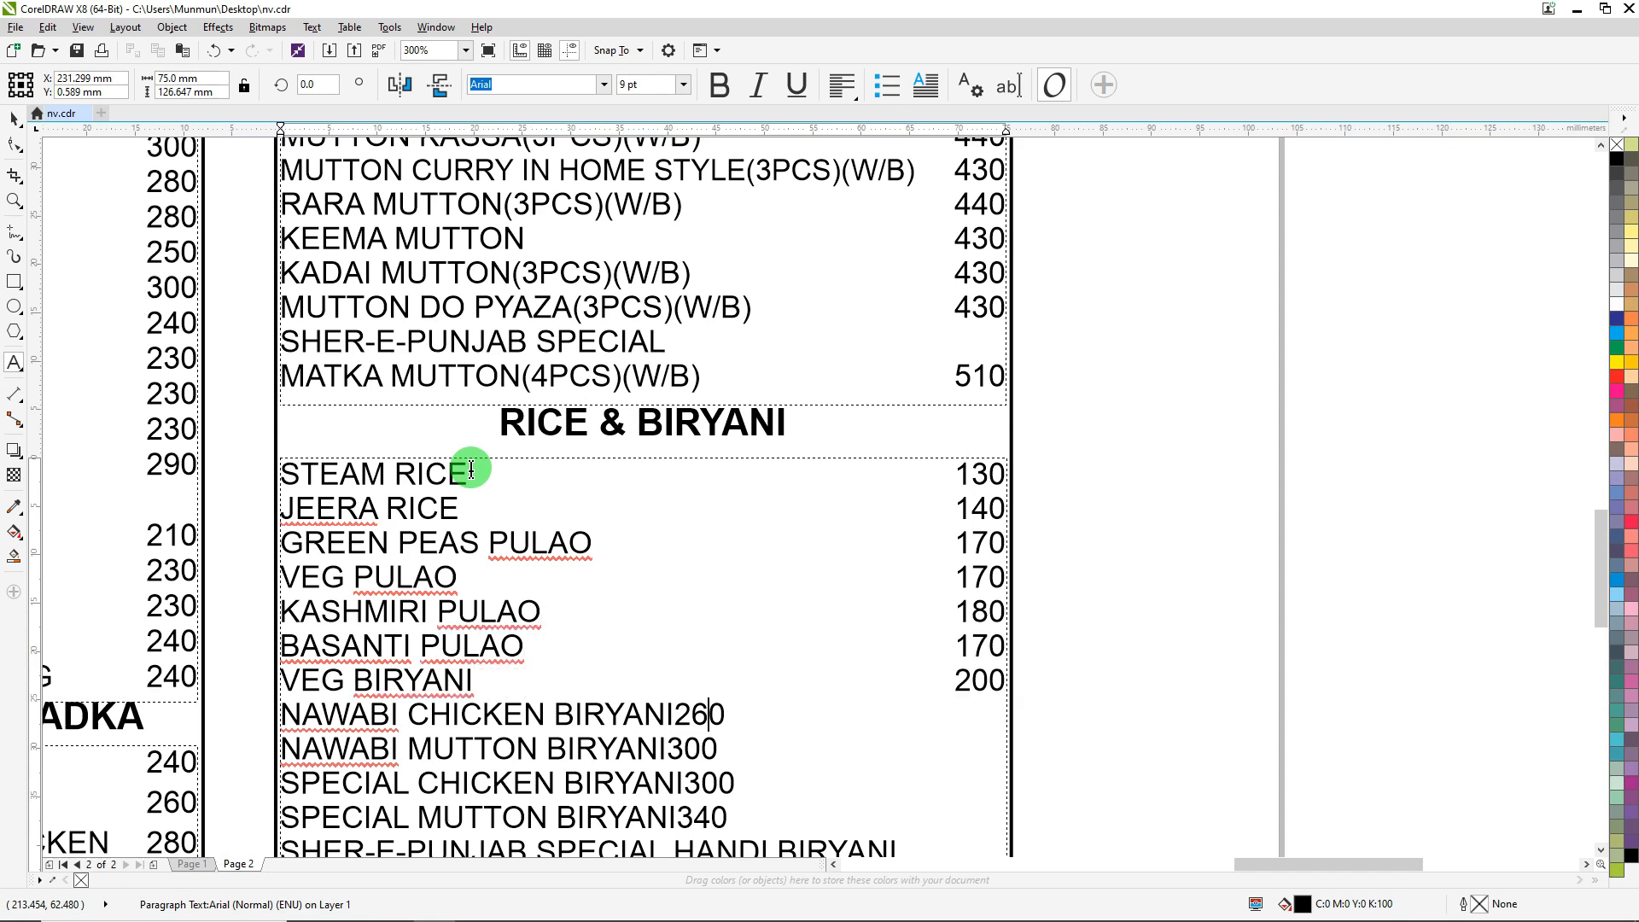
{"action": "key", "text": "Left"}
{"action": "key", "text": "Left"}
{"action": "key", "text": "Tab"}
Step: Insert a tab before the prices of NAWABI MUTTON BIRYANI, SPECIAL CHICKEN BIRYANI and SPECIAL MUTTON BIRYANI
{"action": "key", "text": "Down"}
{"action": "key", "text": "Left"}
{"action": "key", "text": "Left"}
{"action": "key", "text": "Tab"}
{"action": "key", "text": "Down"}
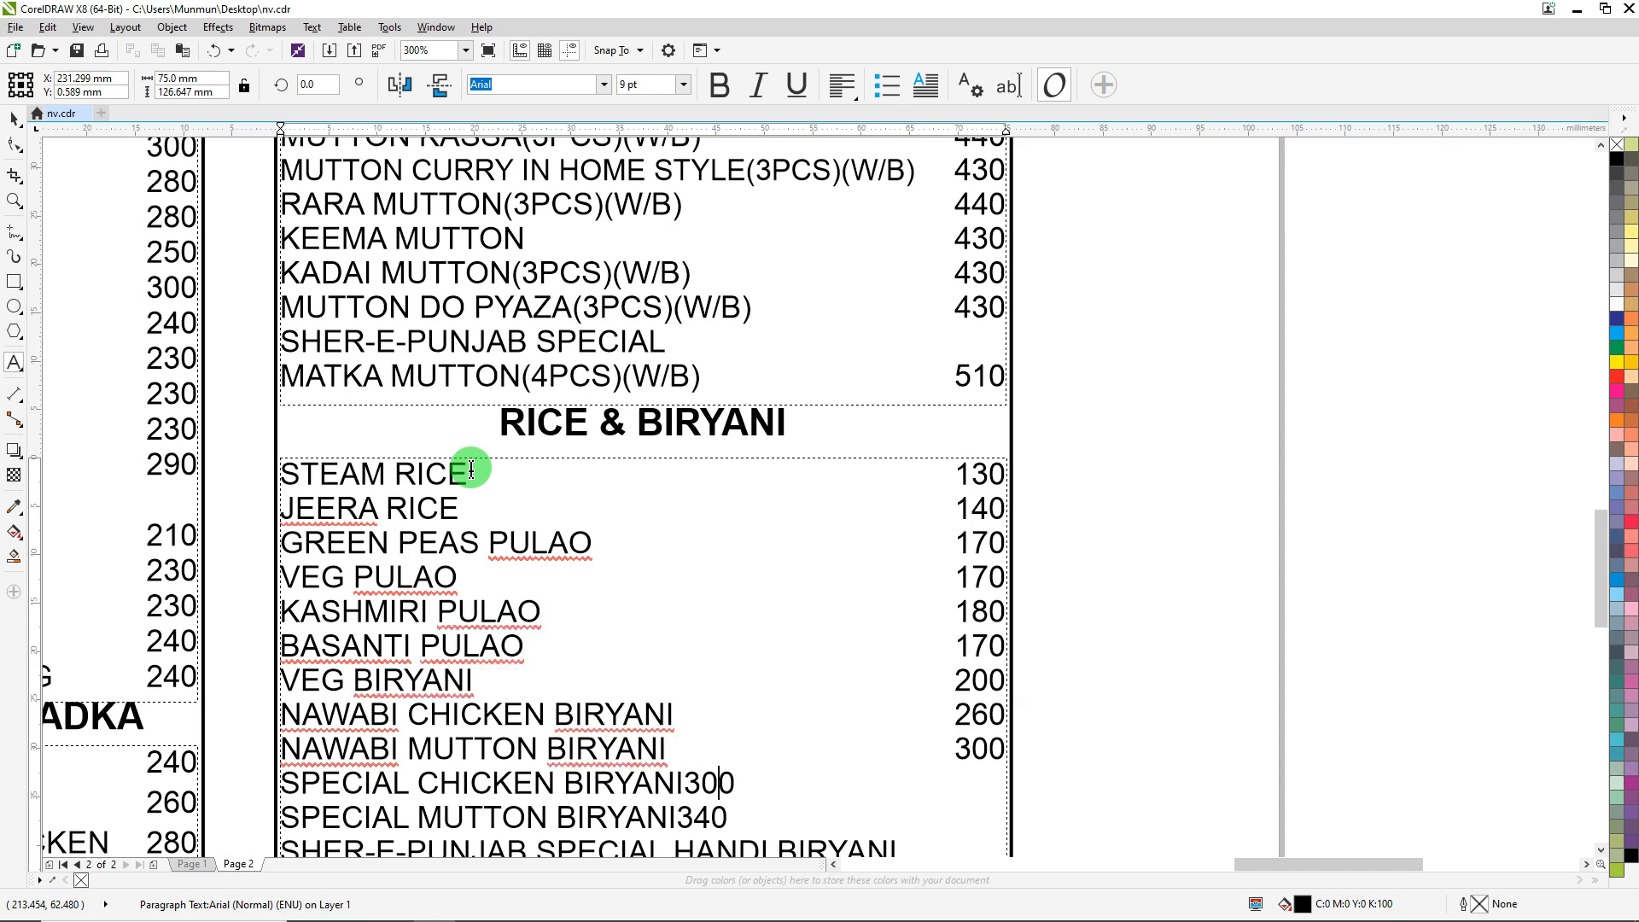
{"action": "key", "text": "Tab"}
{"action": "key", "text": "Down"}
{"action": "key", "text": "Left"}
{"action": "key", "text": "Left"}
{"action": "key", "text": "Left"}
{"action": "key", "text": "Tab"}
Step: Break the chicken handi biryani item after SHER-E-PUNJAB SPECIAL so that HANDI BIRYANI CHICKEN starts a new line
{"action": "key", "text": "Down"}
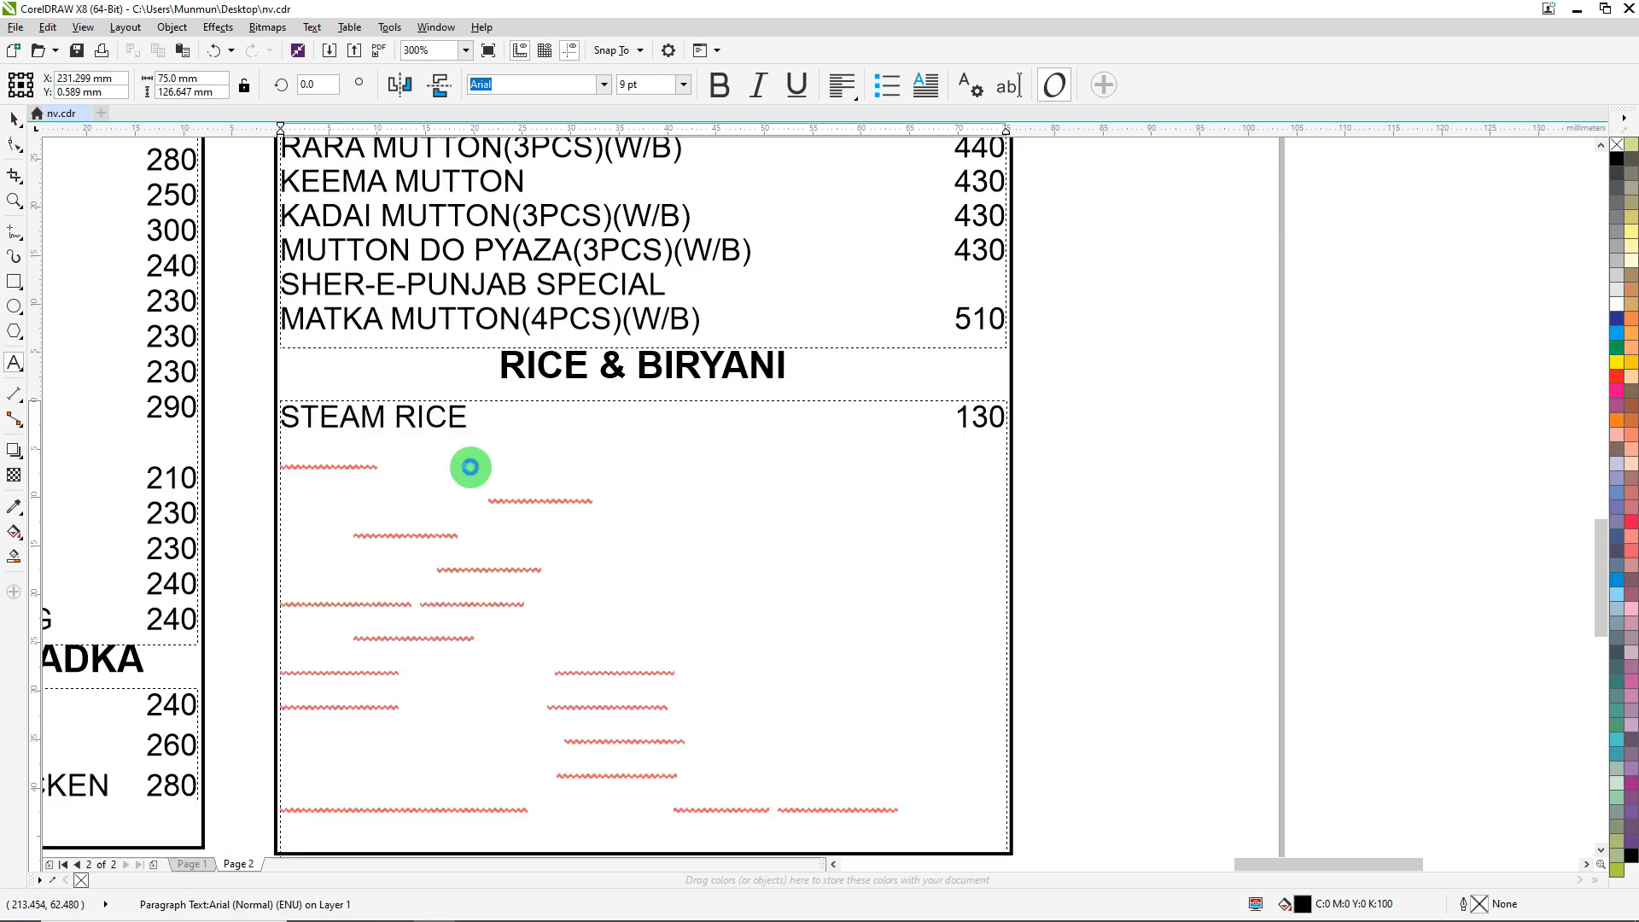
{"action": "scroll", "coordinate": [718, 380], "scroll_direction": "down", "scroll_amount": 1}
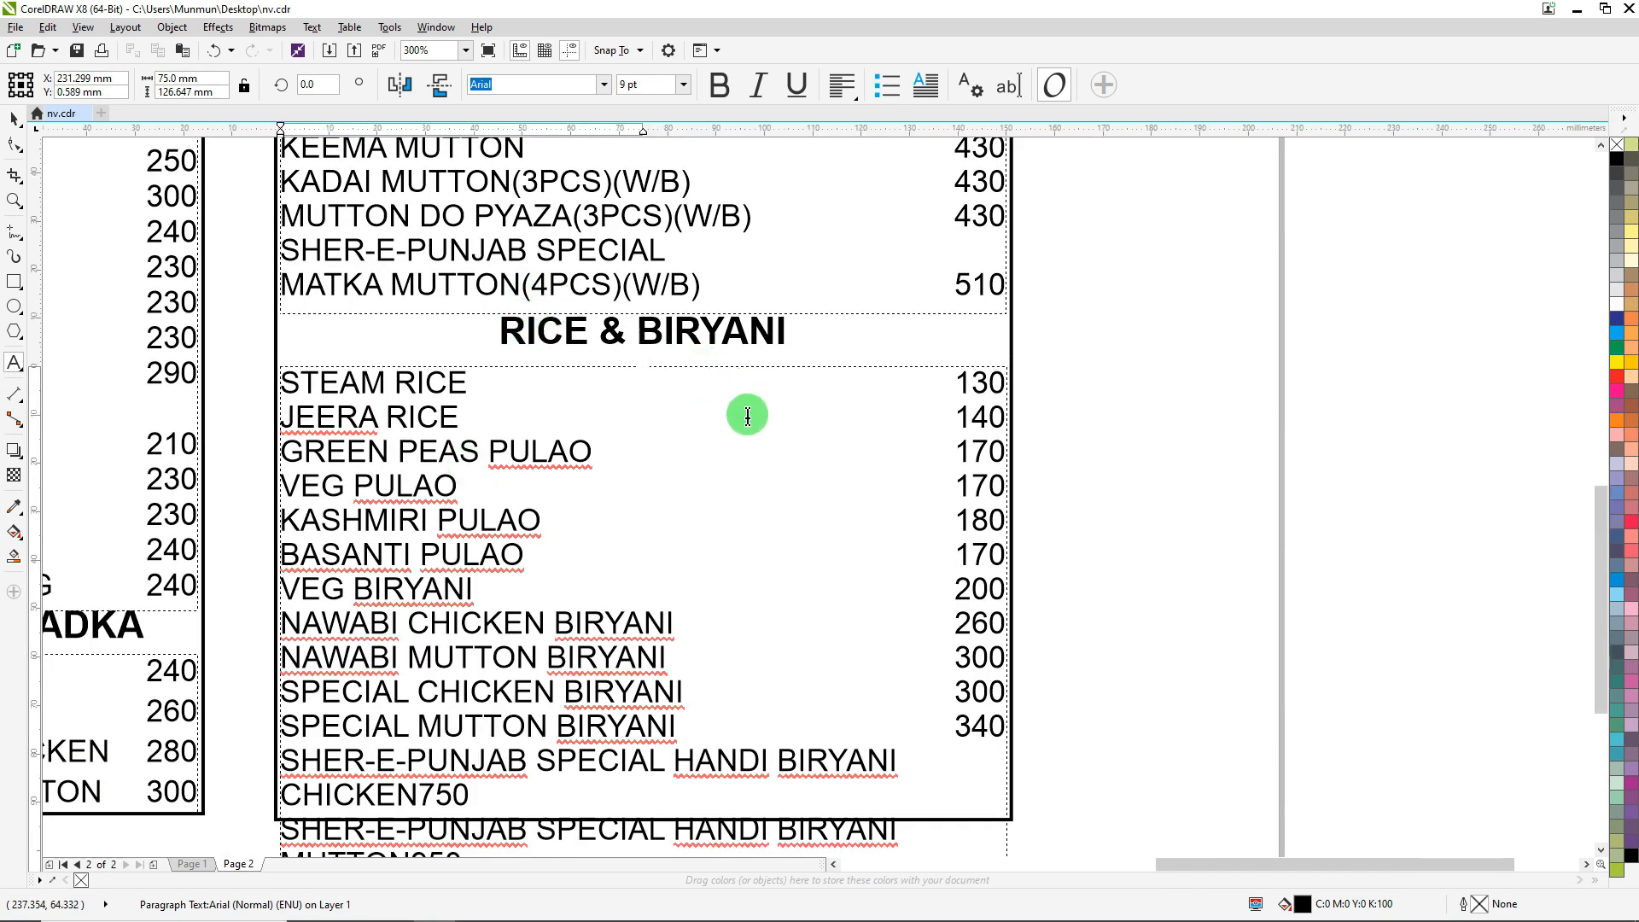
{"action": "scroll", "coordinate": [812, 464], "scroll_direction": "down", "scroll_amount": 1}
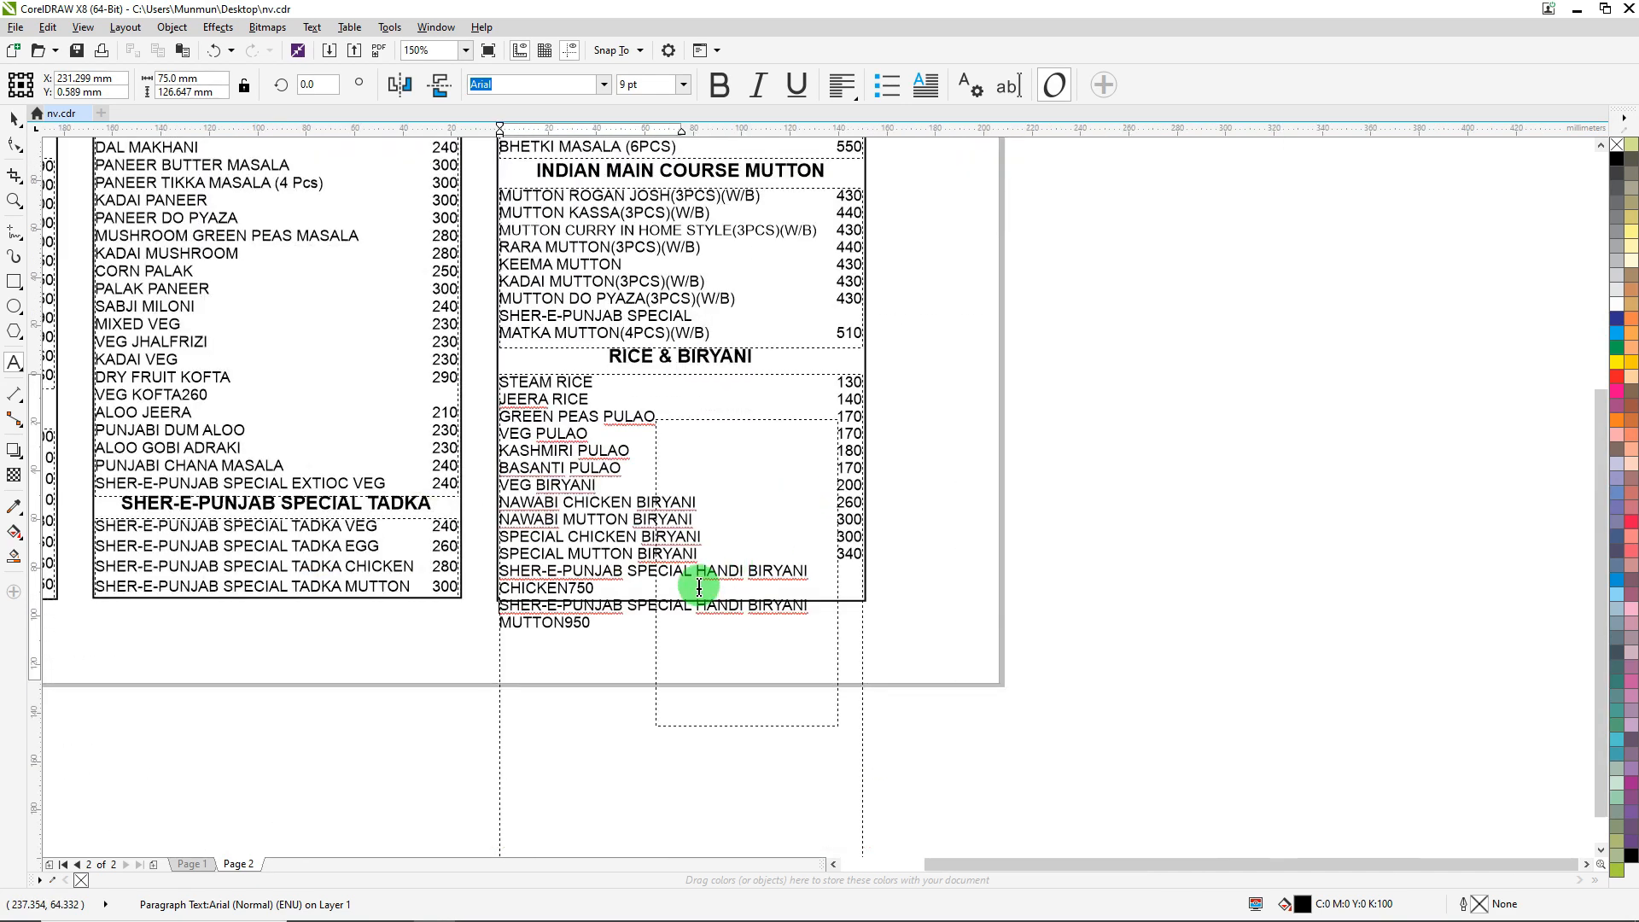
{"action": "scroll", "coordinate": [699, 582], "scroll_direction": "up", "scroll_amount": 1}
{"action": "scroll", "coordinate": [734, 517], "scroll_direction": "up", "scroll_amount": 1}
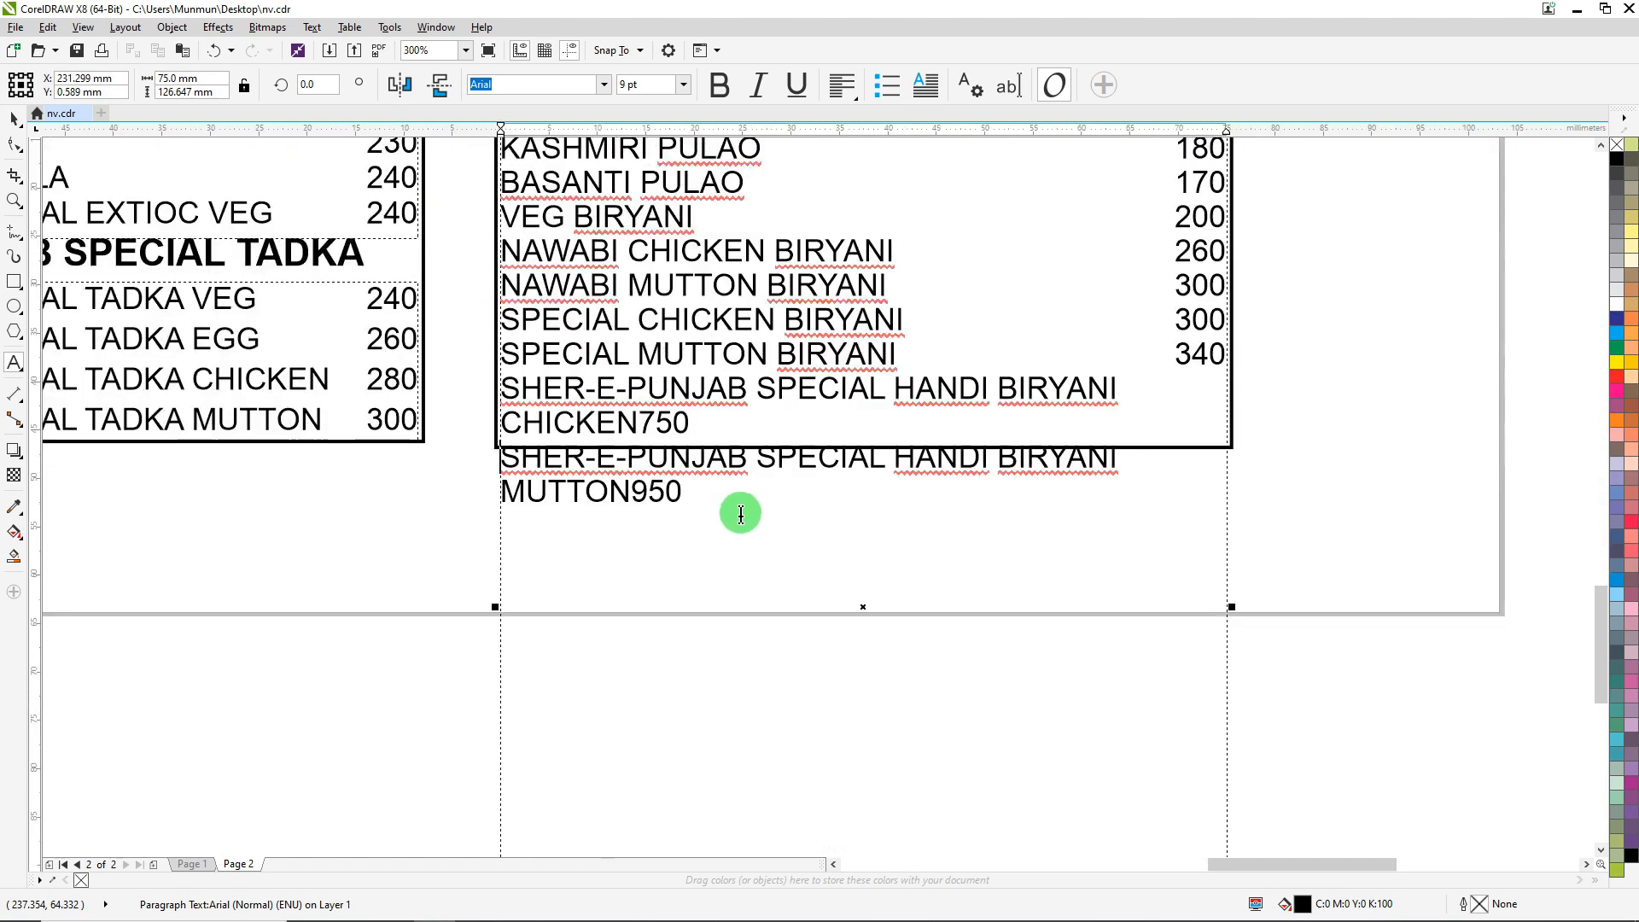
{"action": "left_click", "coordinate": [695, 412]}
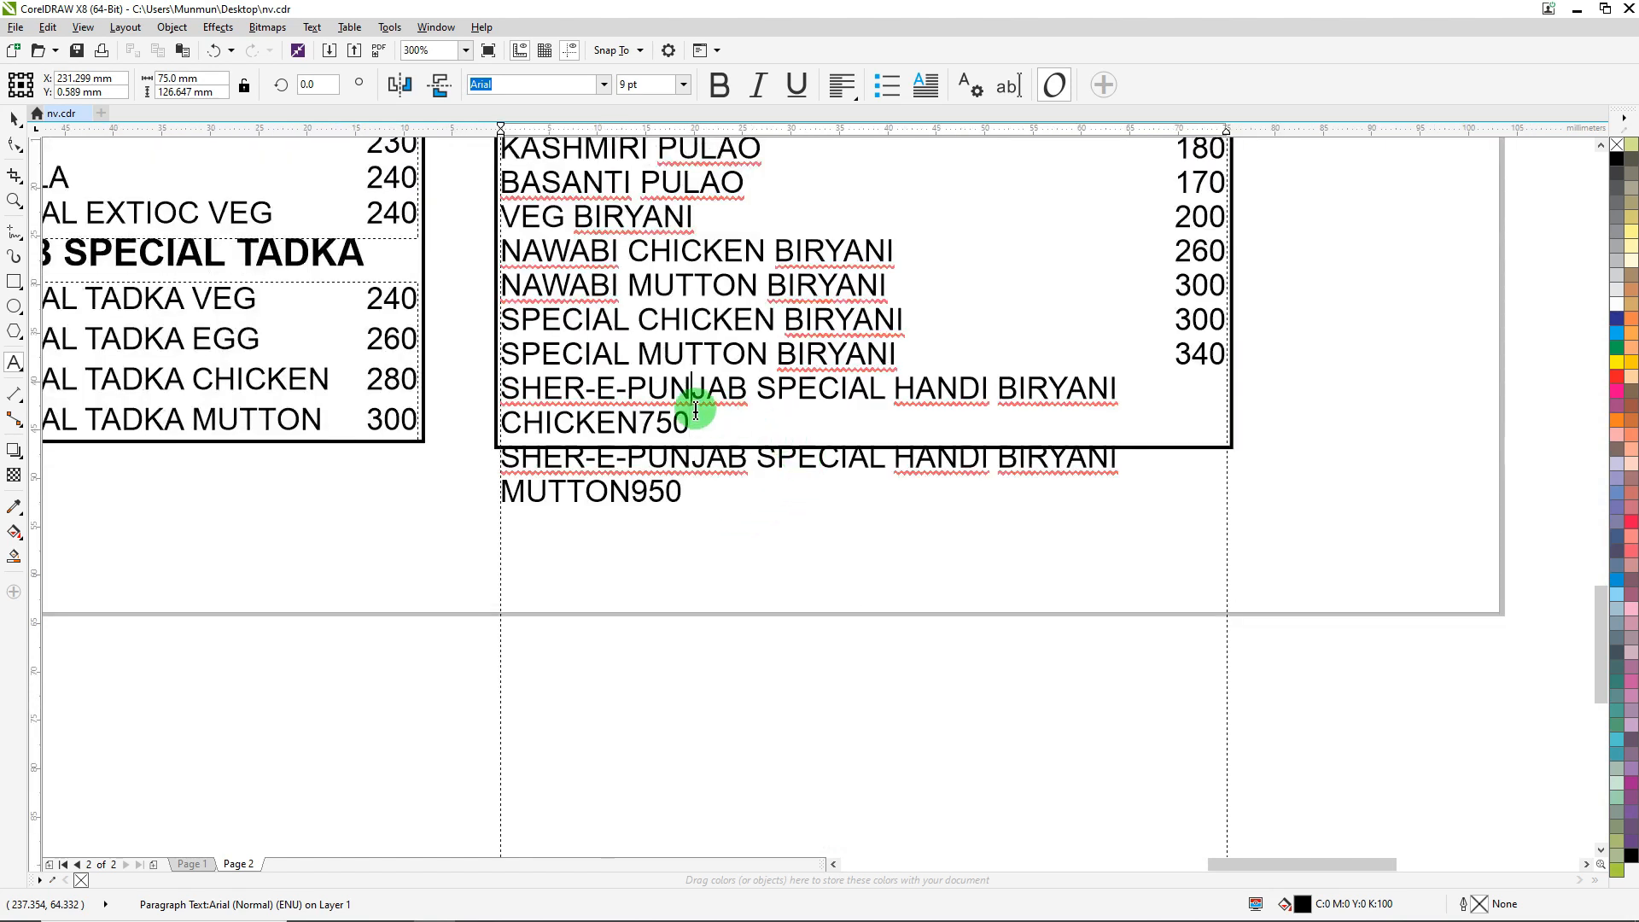
{"action": "key", "text": "End"}
{"action": "key", "text": "ctrl+Left"}
{"action": "key", "text": "ctrl+Left"}
{"action": "key", "text": "Return"}
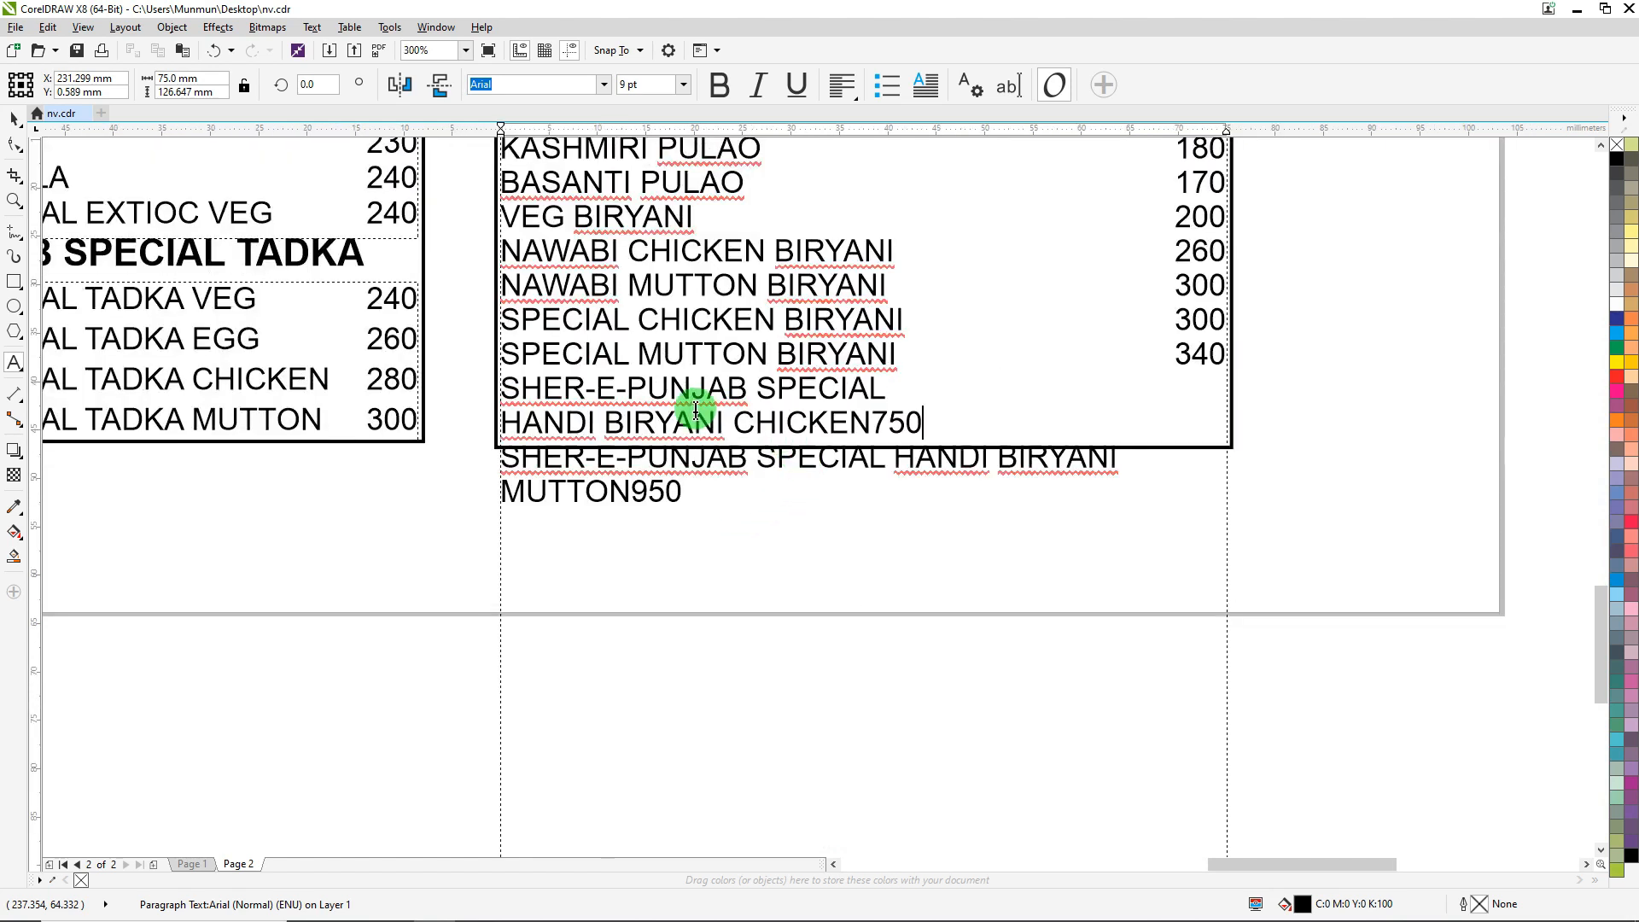
Step: Insert a tab between HANDI BIRYANI CHICKEN and its price 750
{"action": "key", "text": "ctrl+Left"}
{"action": "key", "text": "ctrl+Left"}
{"action": "key", "text": "ctrl+Right"}
{"action": "key", "text": "Right"}
{"action": "key", "text": "Right"}
{"action": "key", "text": "Right"}
{"action": "key", "text": "Right"}
{"action": "key", "text": "Right"}
{"action": "key", "text": "Right"}
{"action": "key", "text": "Right"}
{"action": "key", "text": "Right"}
{"action": "key", "text": "Left"}
{"action": "key", "text": "Tab"}
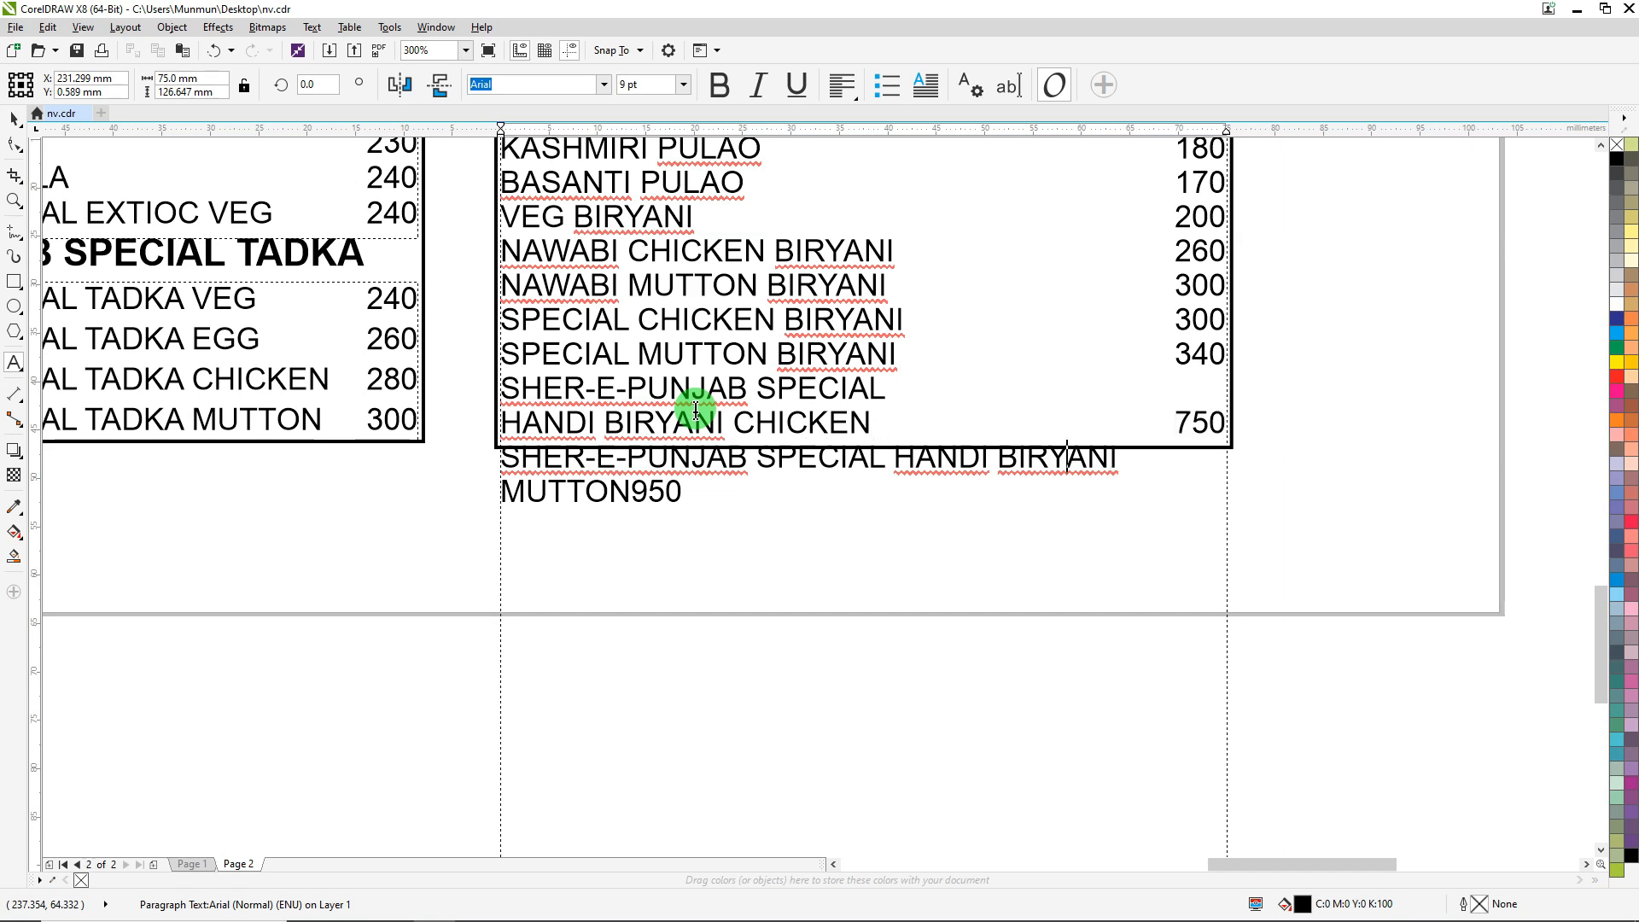
Step: Break the mutton handi biryani item before HANDI and insert a tab before its price 950
{"action": "key", "text": "ctrl+Left"}
{"action": "key", "text": "Return"}
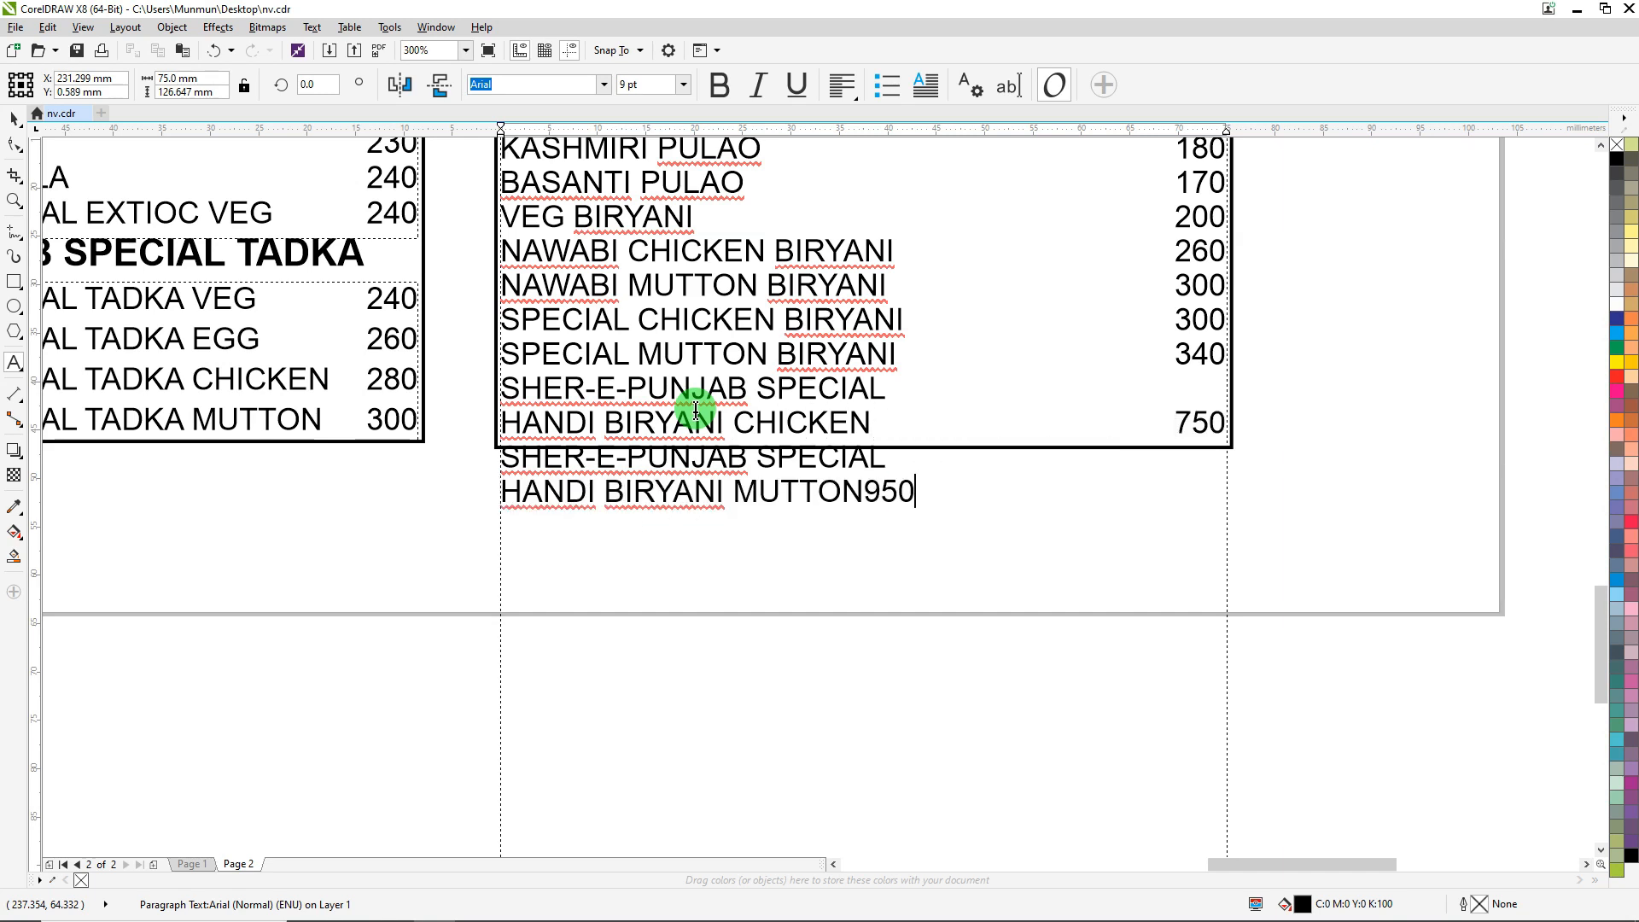
{"action": "key", "text": "Down"}
{"action": "key", "text": "Left"}
{"action": "key", "text": "Left"}
{"action": "key", "text": "Left"}
{"action": "key", "text": "Left"}
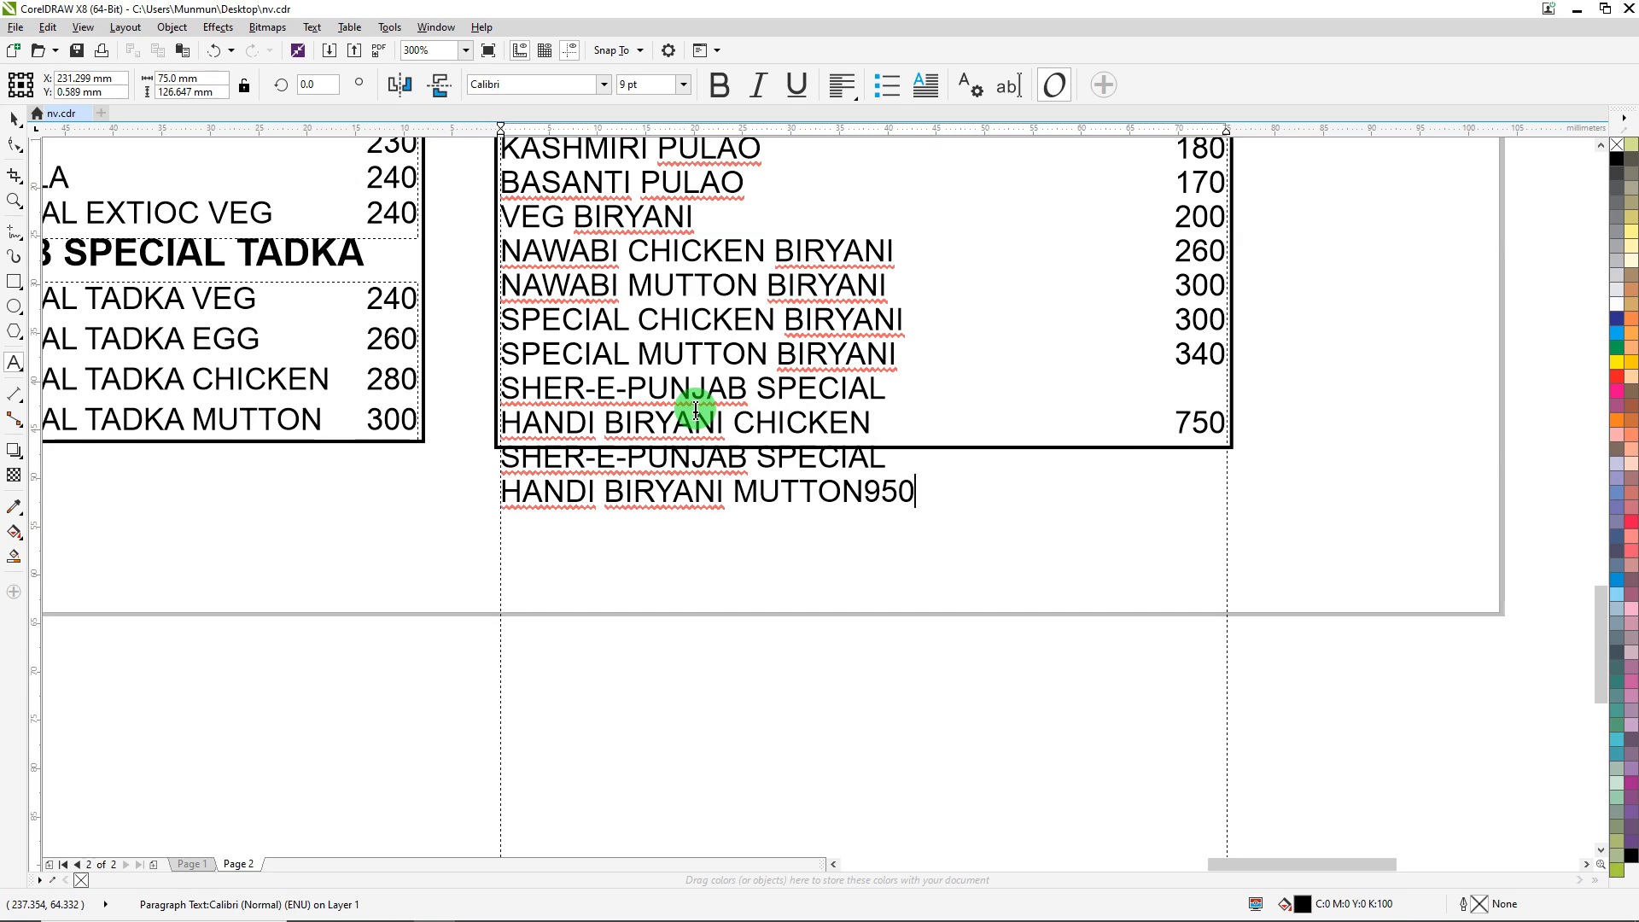
{"action": "key", "text": "Tab"}
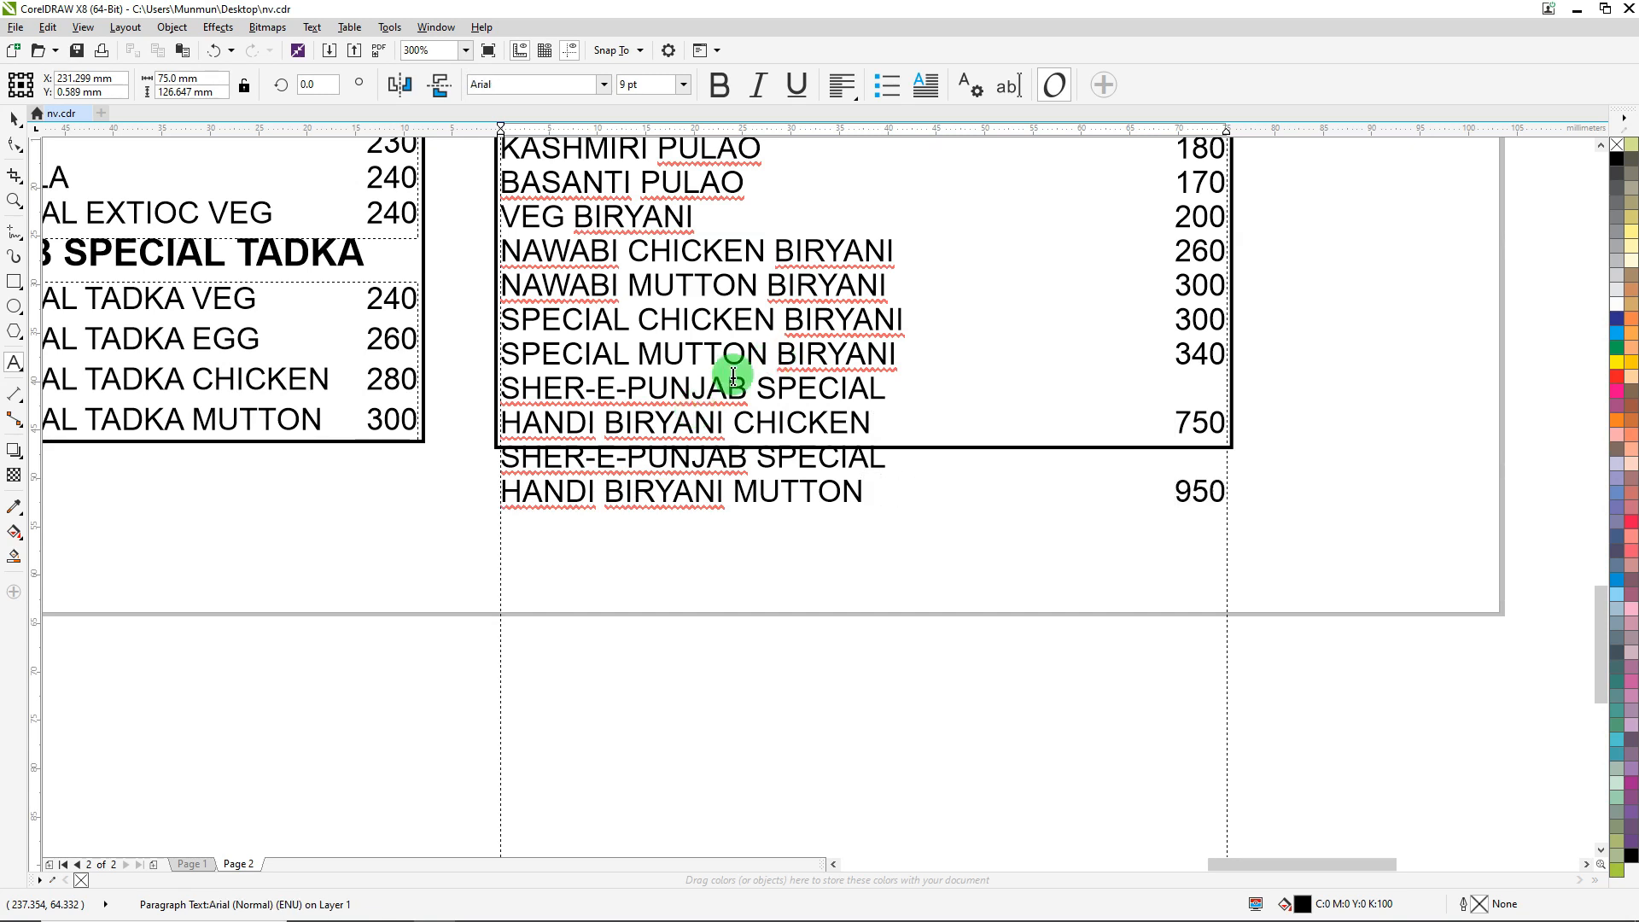
Step: Place a copy of the rice and biryani text frame on the empty area to the right of the page
{"action": "scroll", "coordinate": [678, 432], "scroll_direction": "down", "scroll_amount": 3}
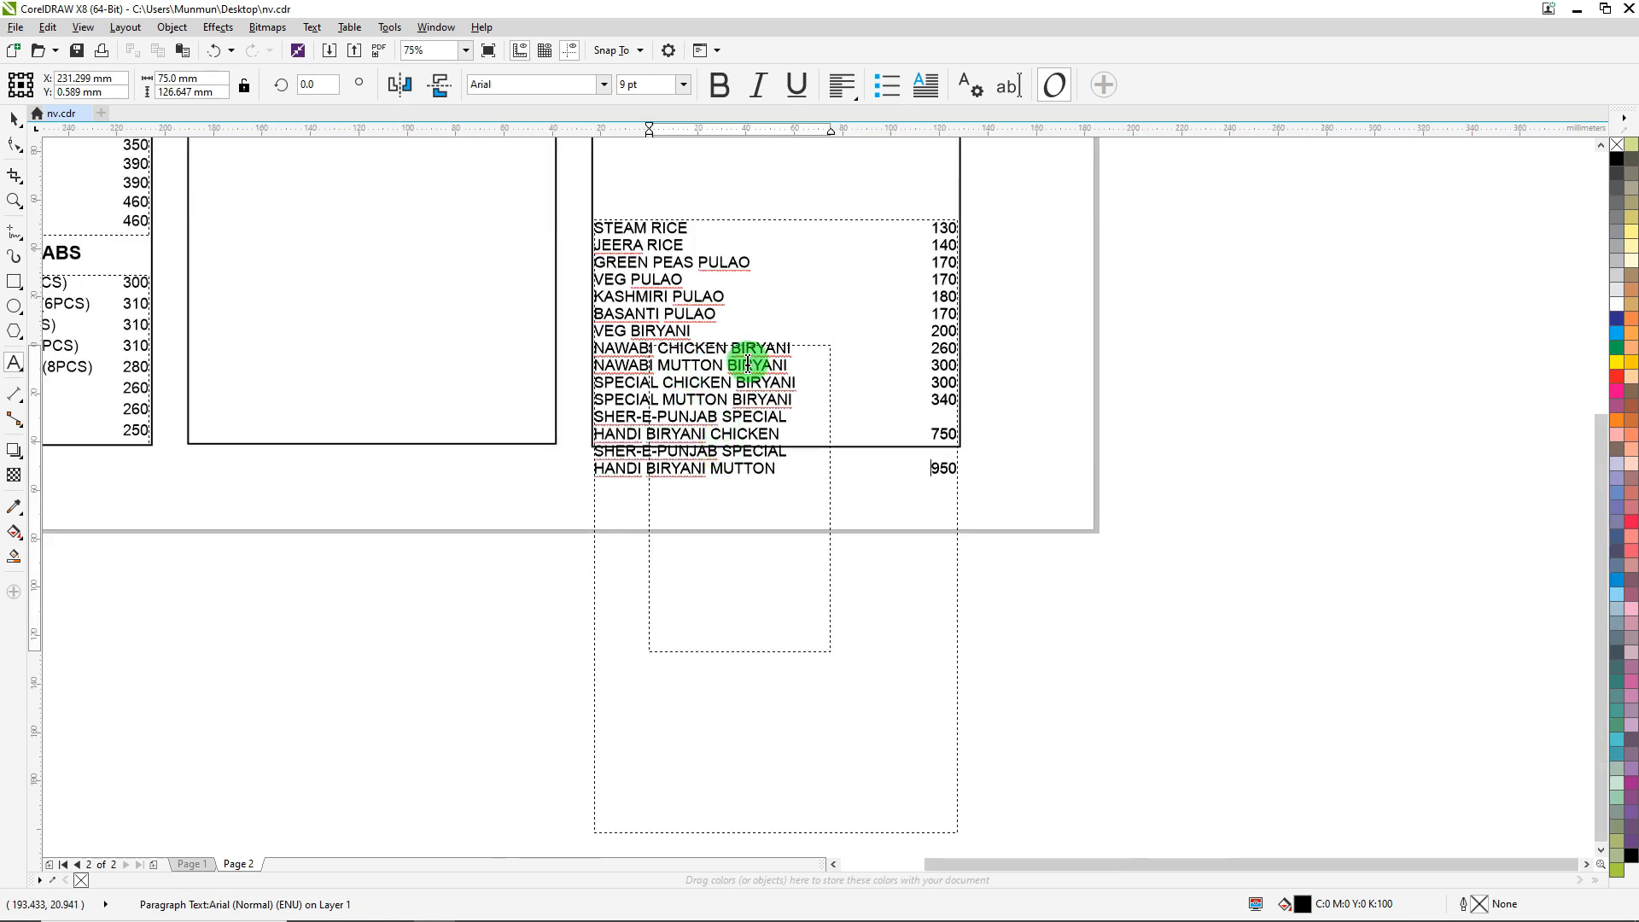
{"action": "left_click", "coordinate": [21, 122]}
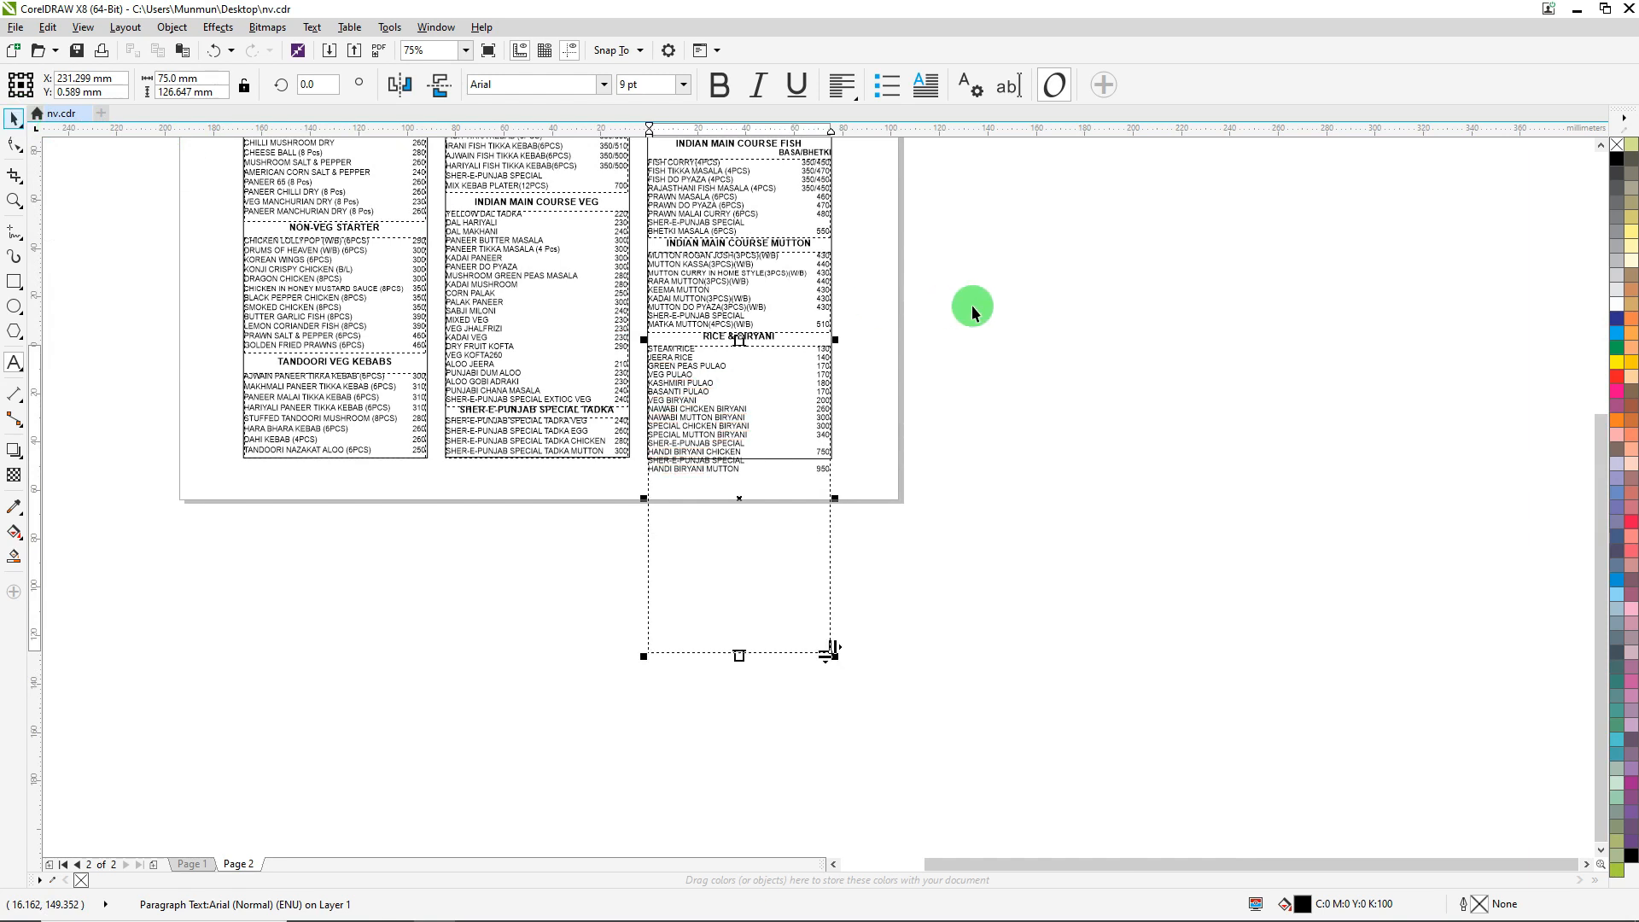
{"action": "left_click", "coordinate": [971, 304]}
{"action": "left_click_drag", "start_coordinate": [706, 386], "coordinate": [1060, 341]}
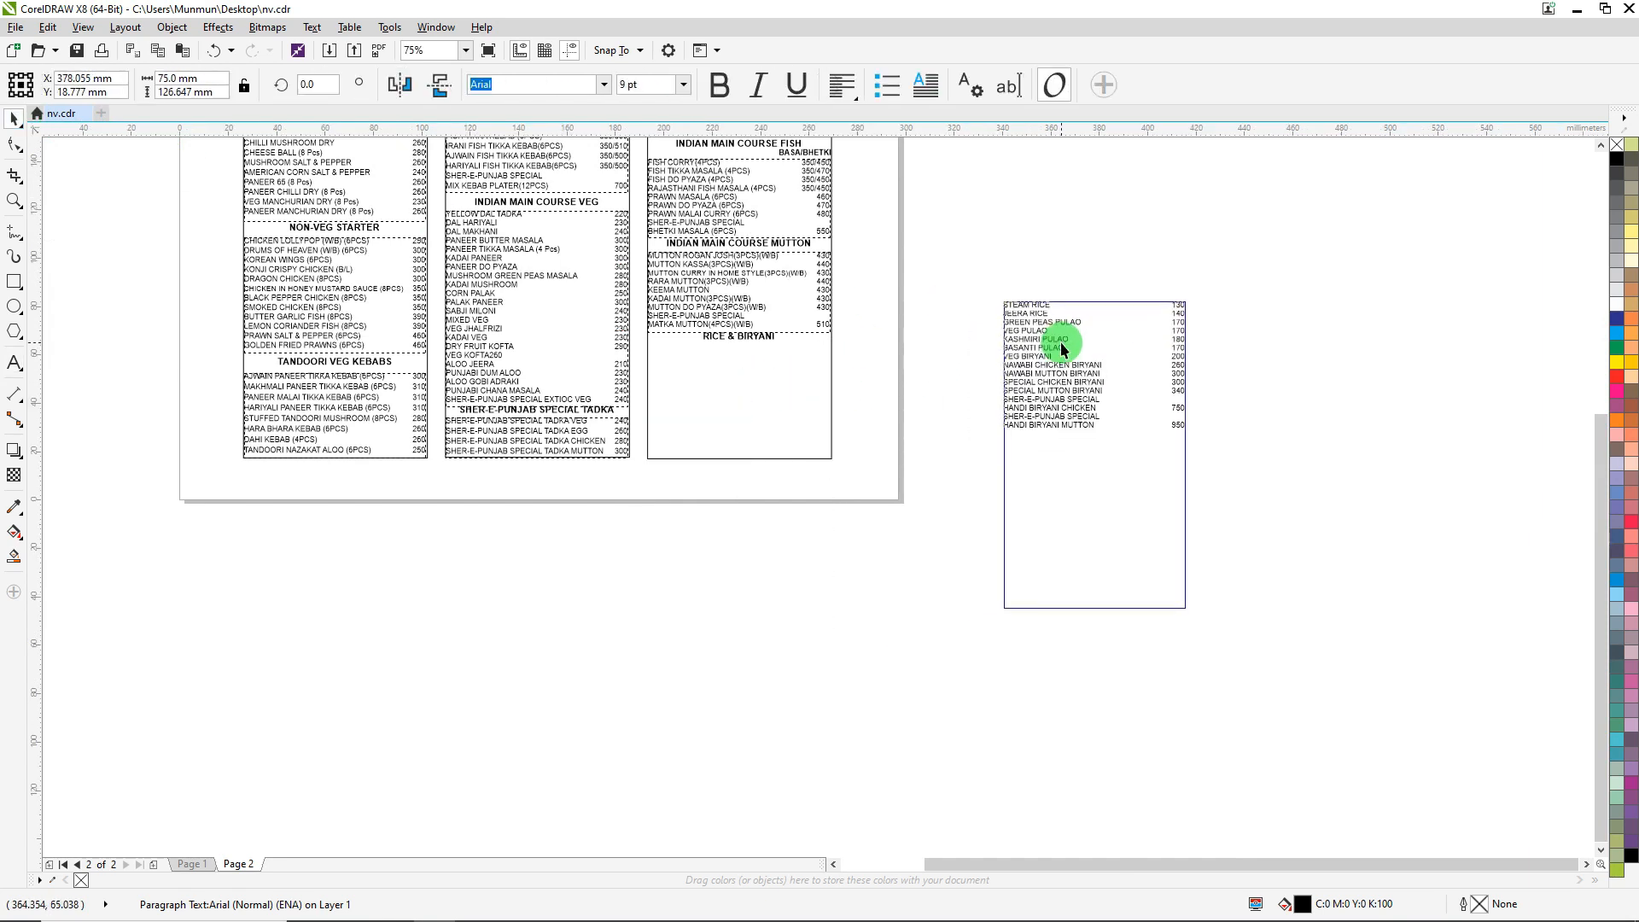
{"action": "right_click", "coordinate": [1060, 342]}
{"action": "scroll", "coordinate": [1183, 301], "scroll_direction": "up", "scroll_amount": 1}
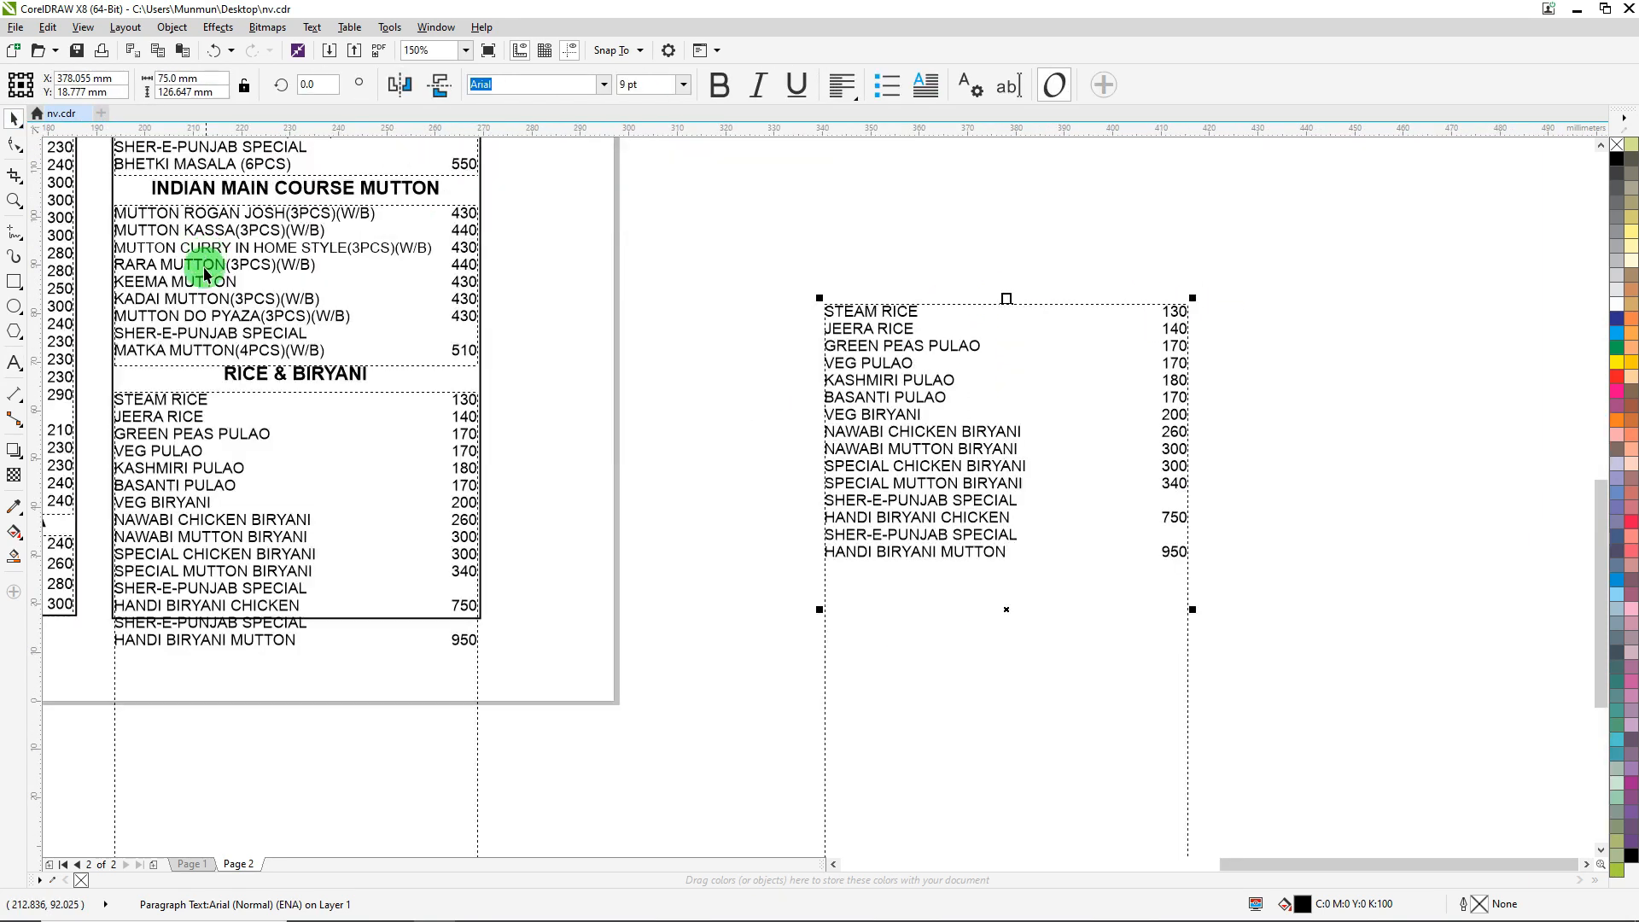
Step: Select all the text in the copied rice and biryani frame and remove all its tab stops in Tab Settings
{"action": "left_click", "coordinate": [16, 363]}
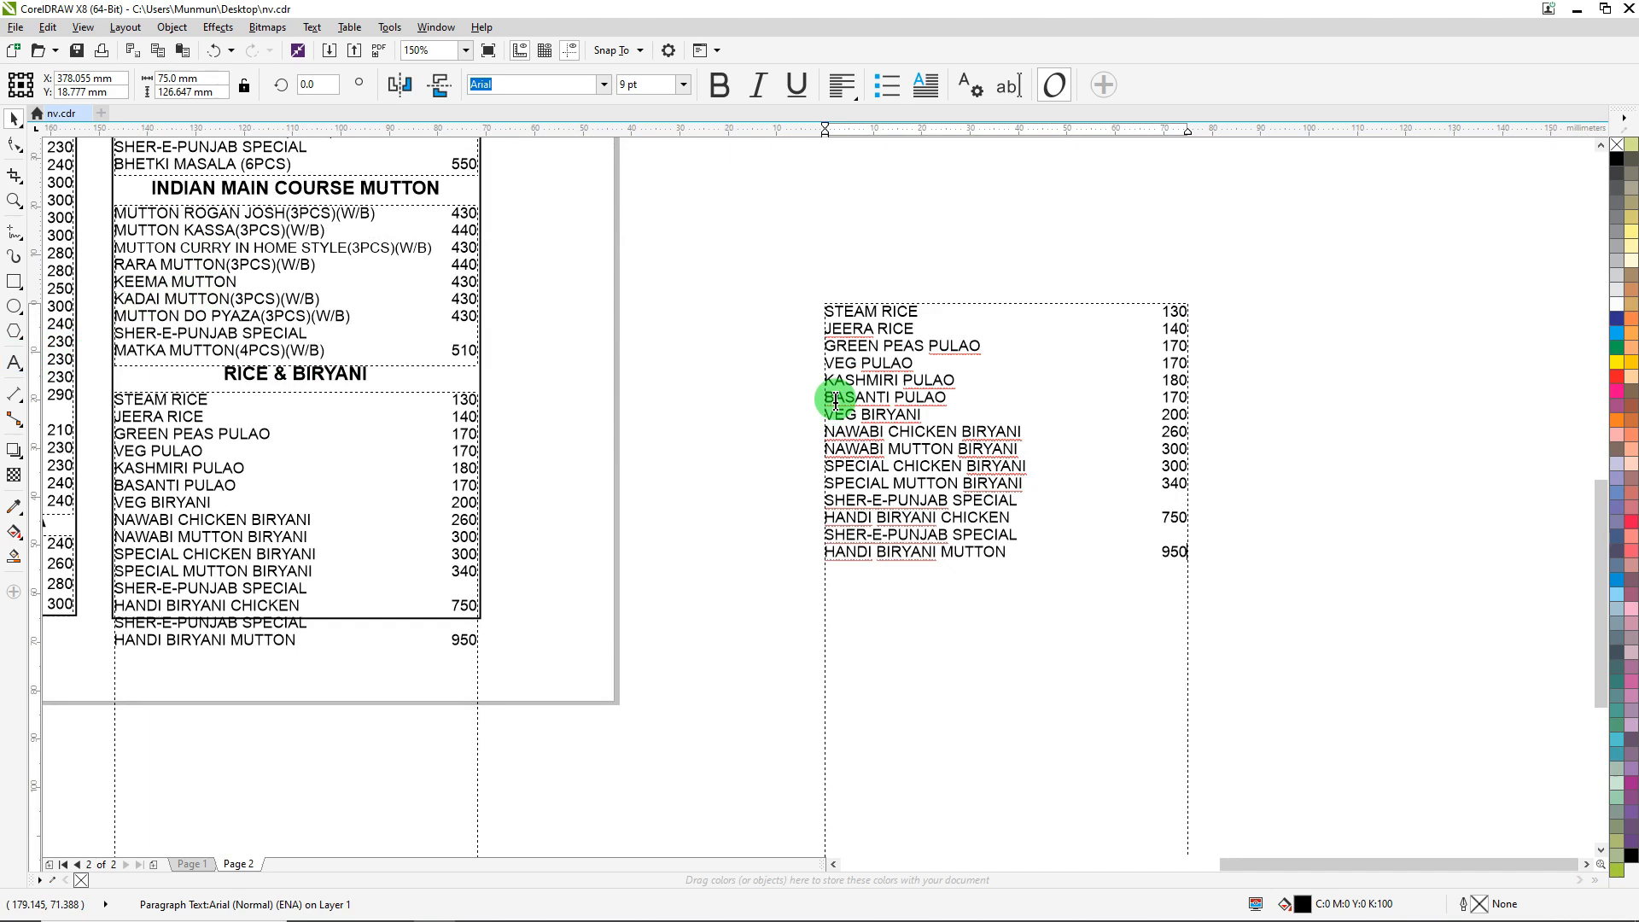
{"action": "triple_click", "coordinate": [903, 399]}
{"action": "key", "text": "ctrl+a"}
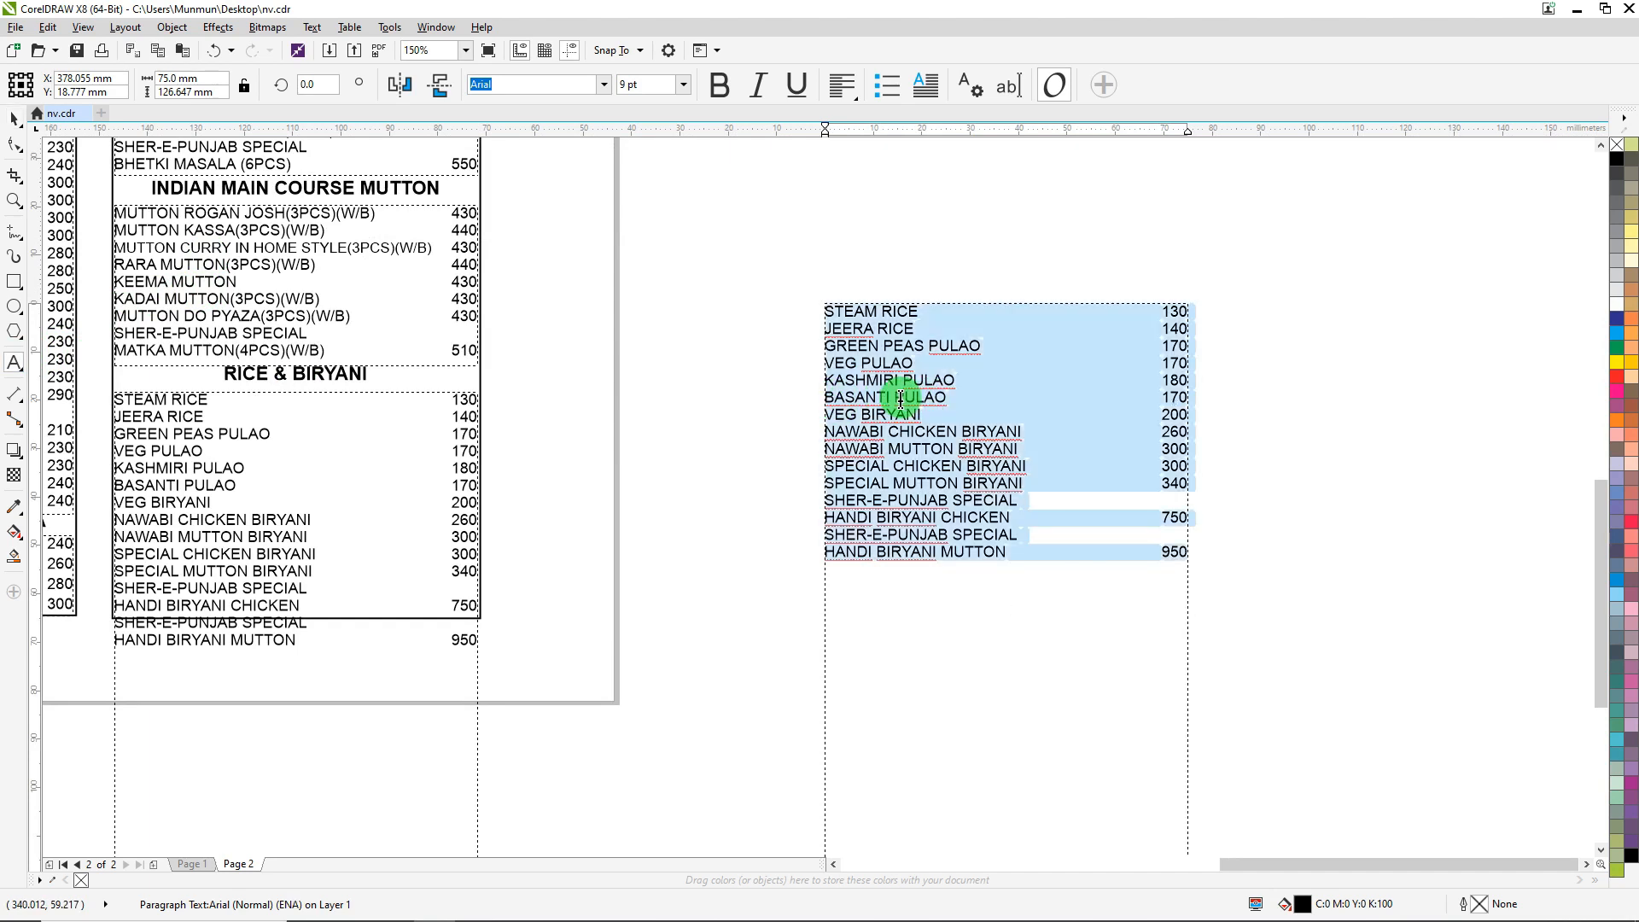
{"action": "key", "text": "alt+t"}
{"action": "key", "text": "b"}
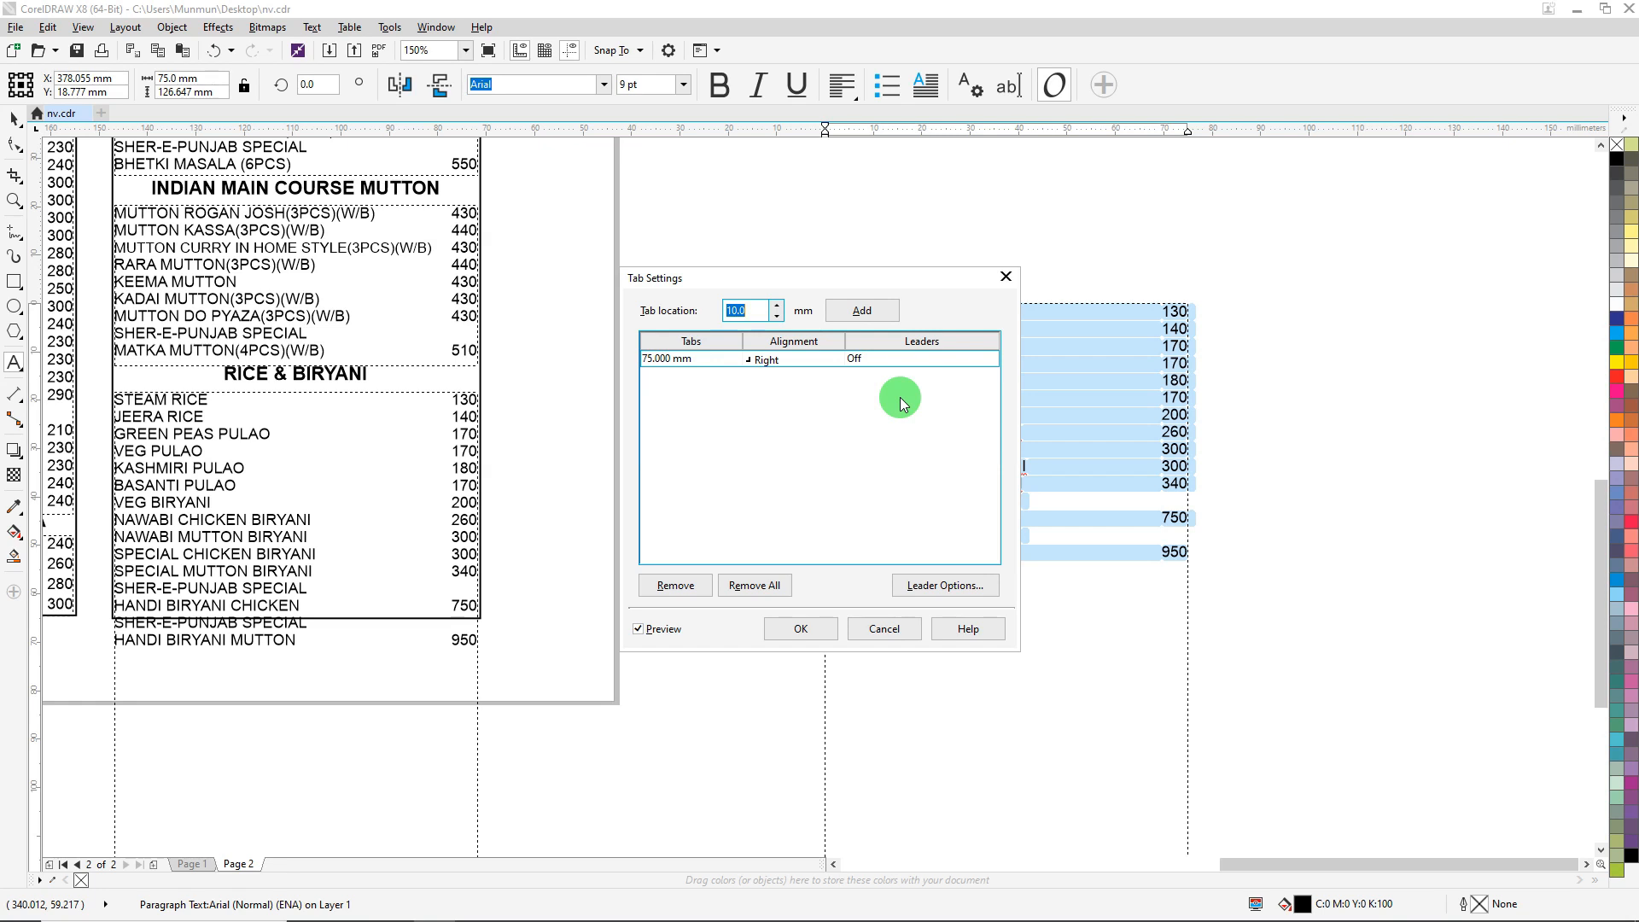
{"action": "key", "text": "alt+e"}
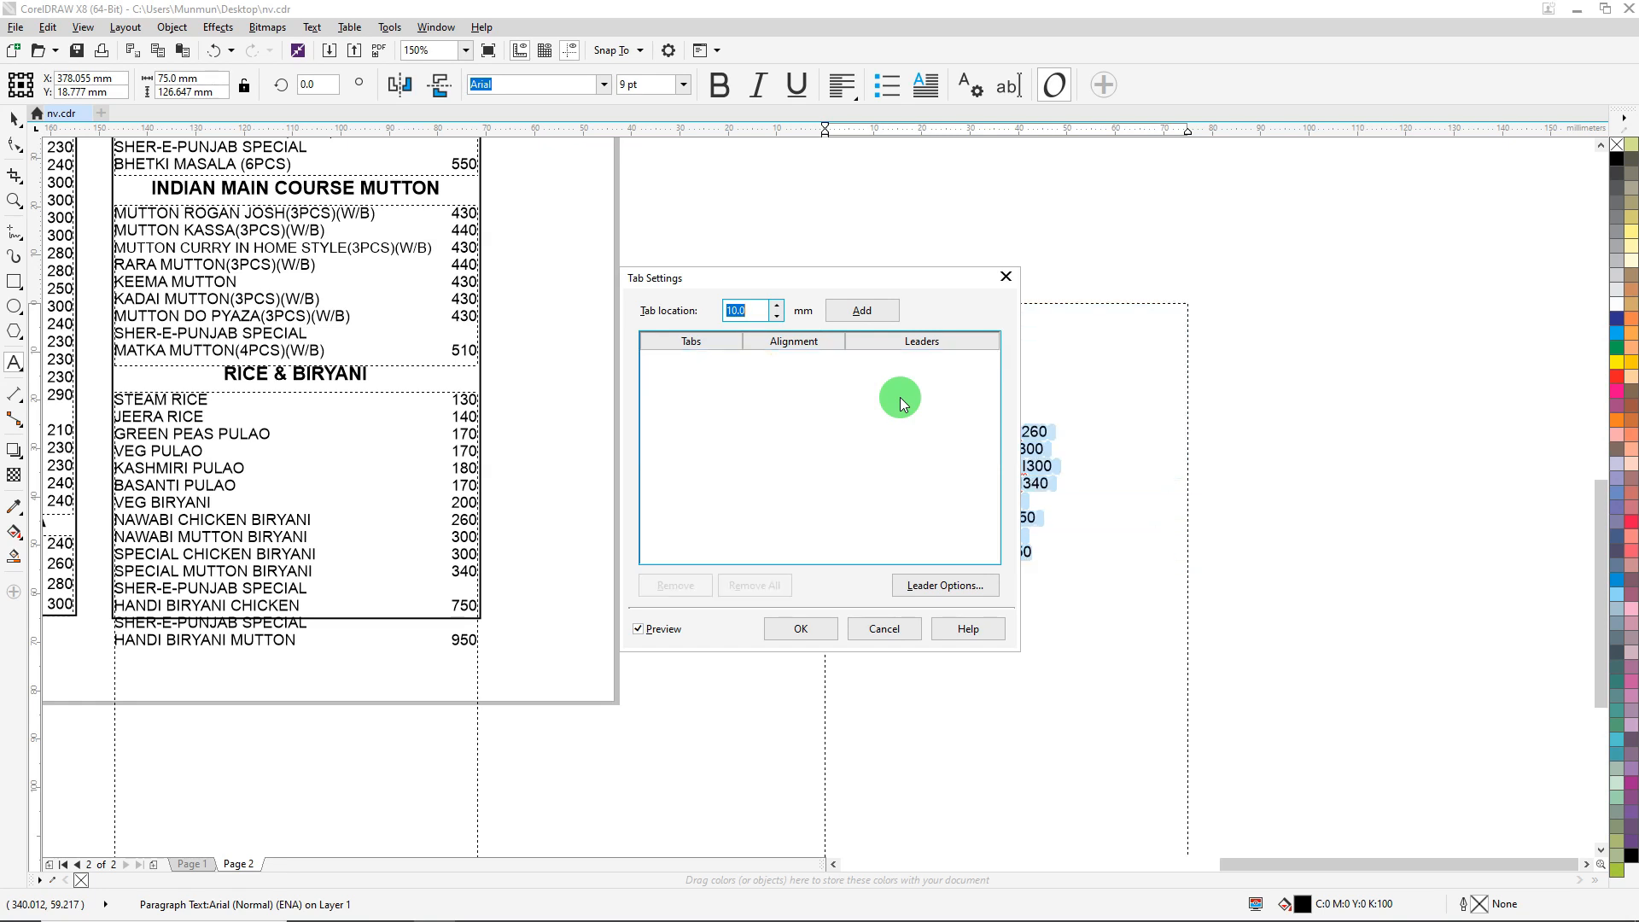
Step: Add a single right-aligned tab stop at 75 mm to the copied frame's text and apply the tab settings
{"action": "type", "text": "75"}
{"action": "key", "text": "alt+a"}
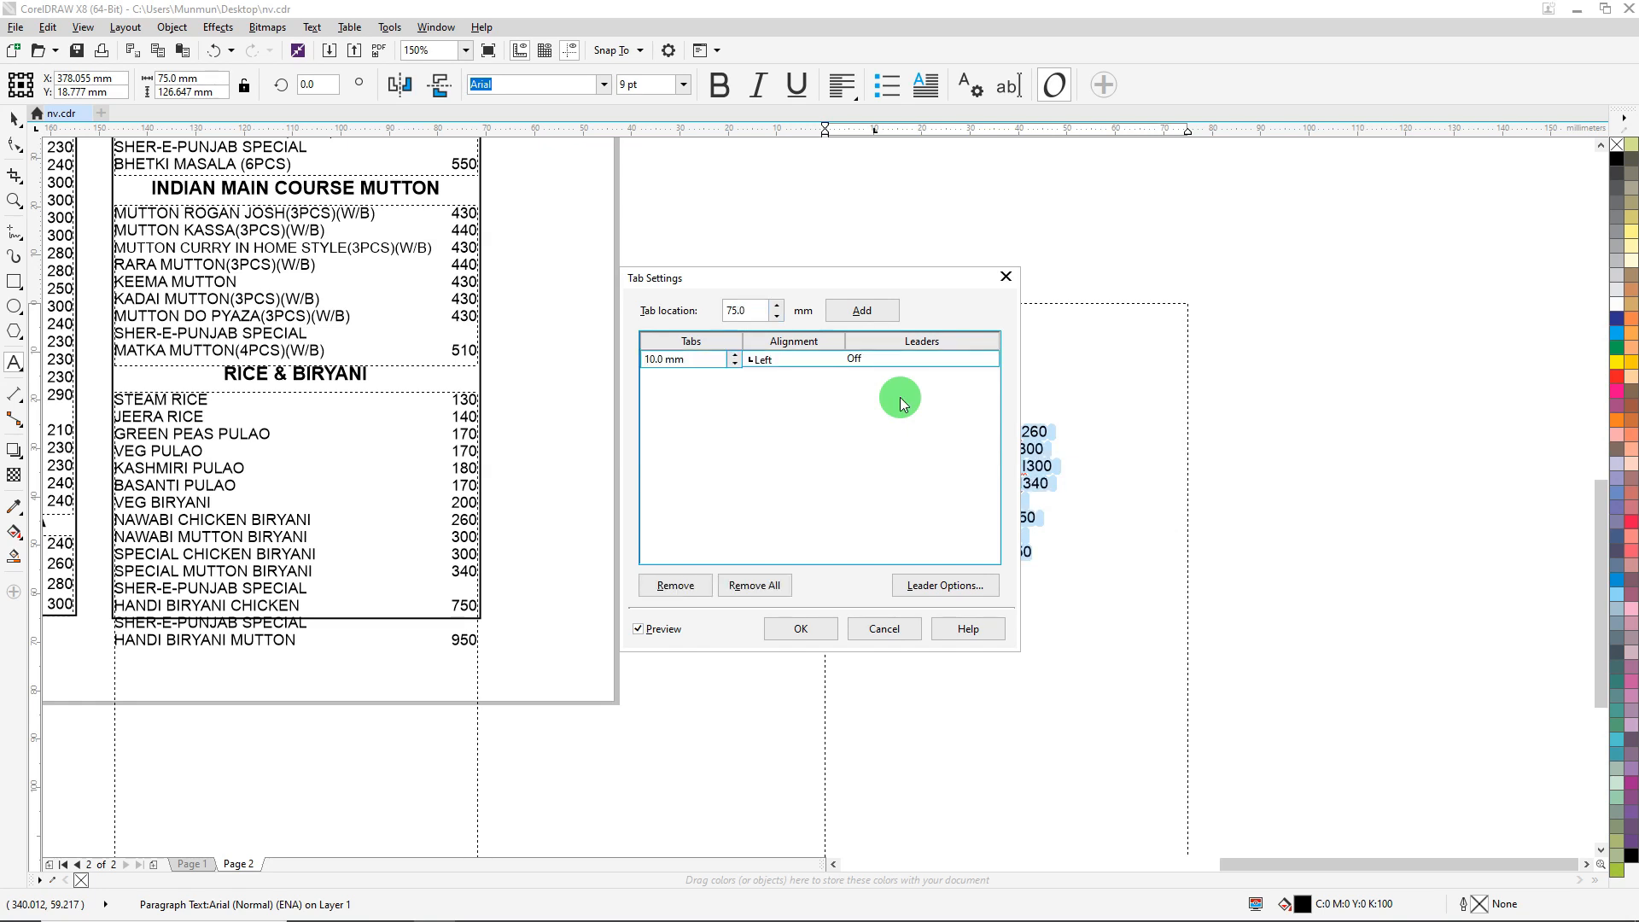
{"action": "type", "text": "75"}
{"action": "key", "text": "Tab"}
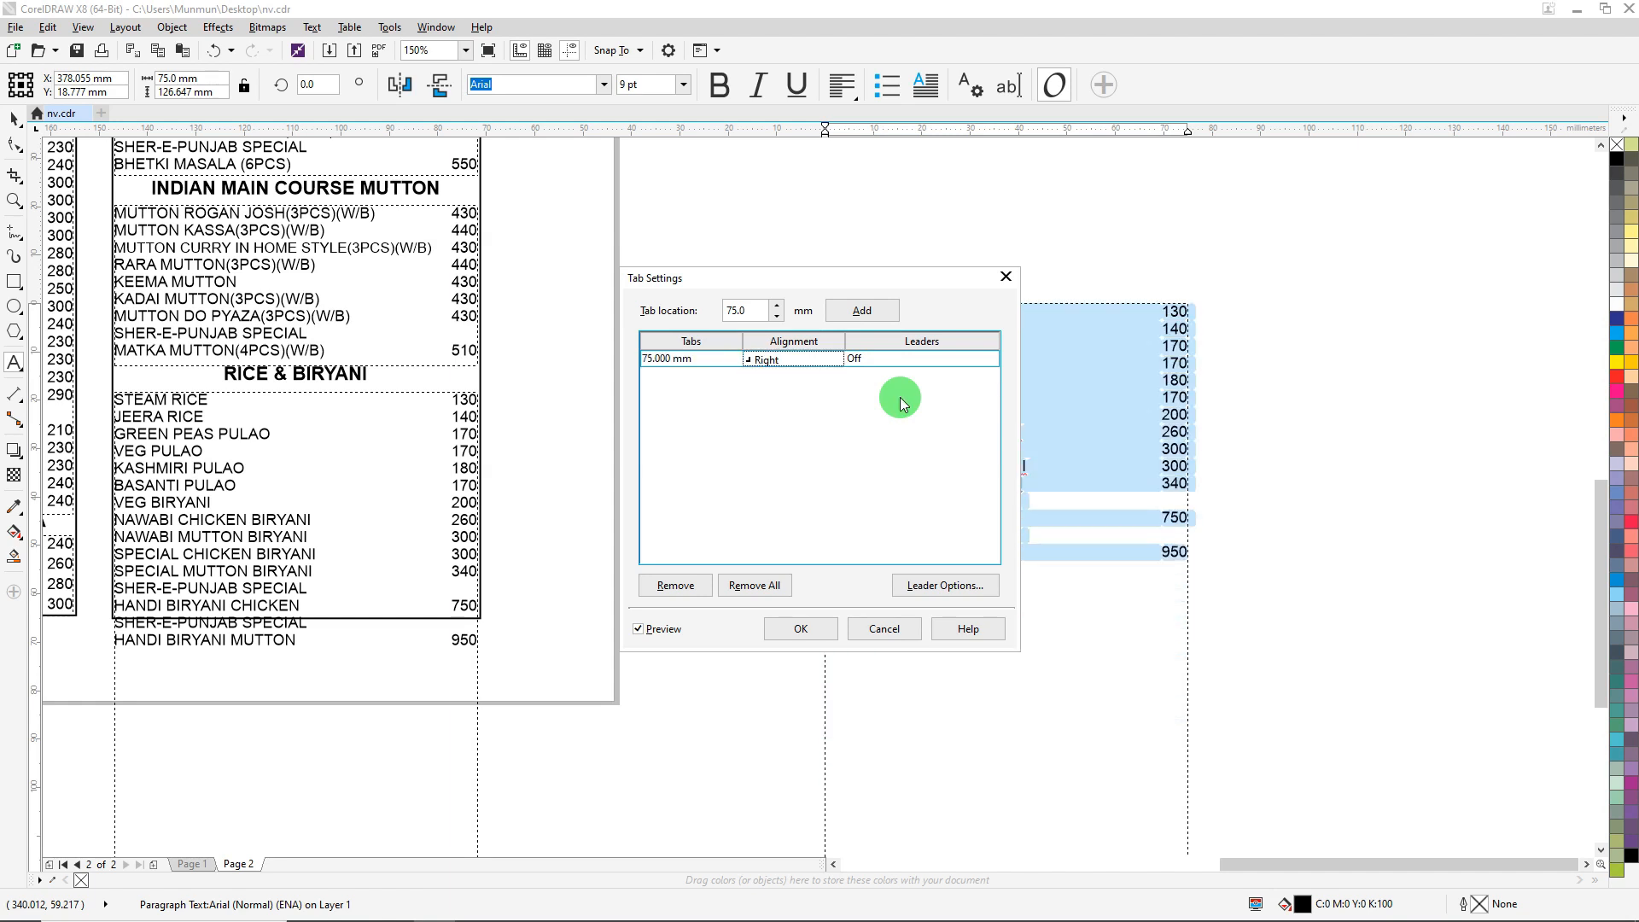
{"action": "key", "text": "Return"}
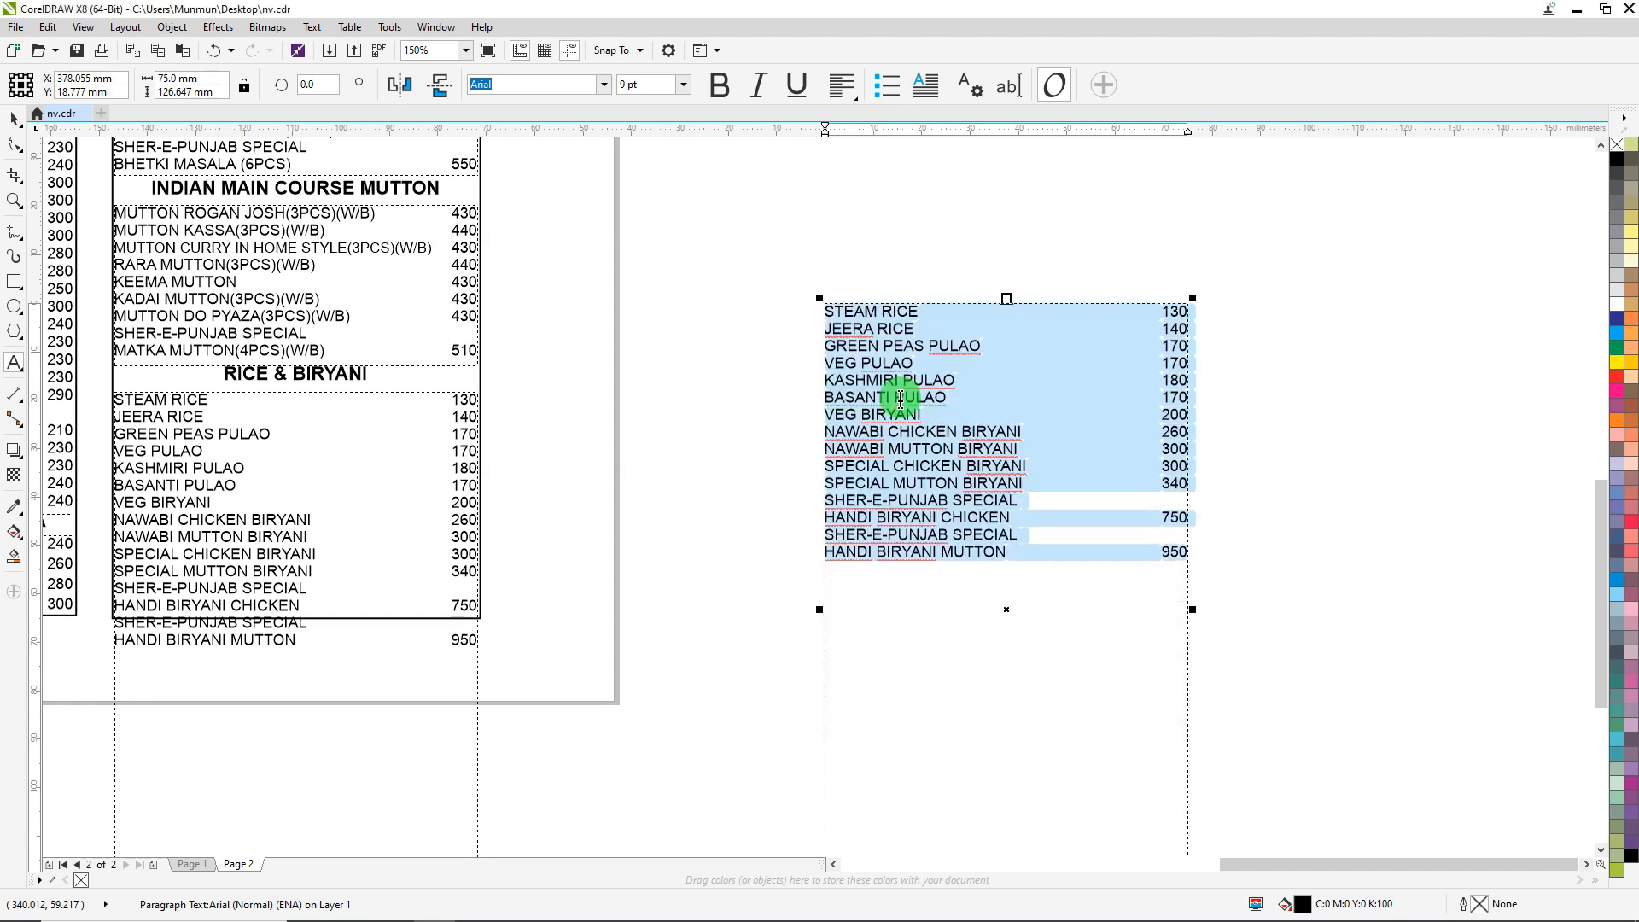